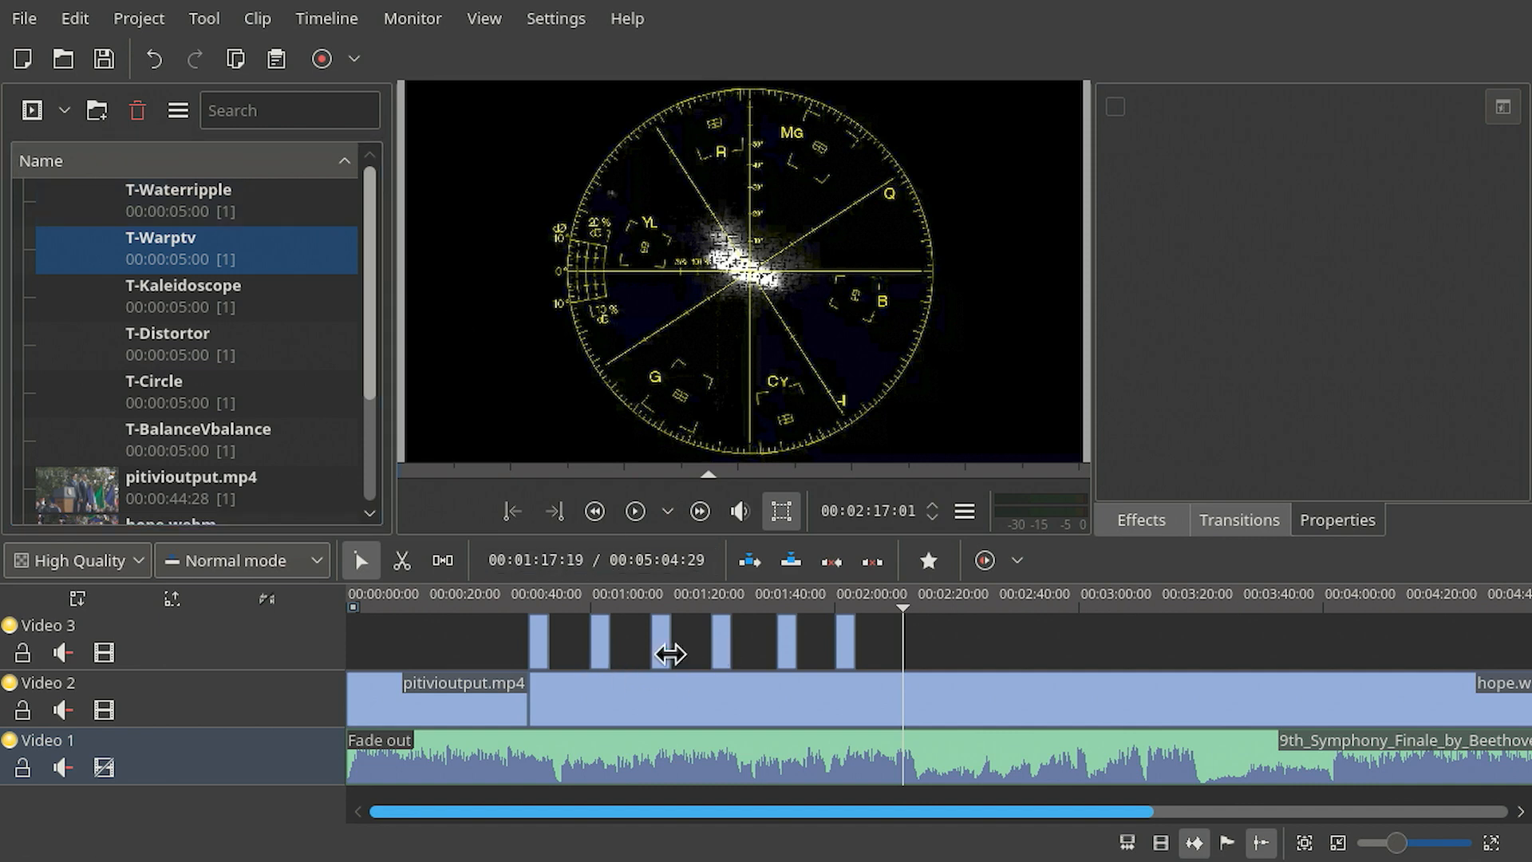
- Scrub the timeline and park the playhead at about 00:02:15
{"action": "left_click", "coordinate": [972, 639]}
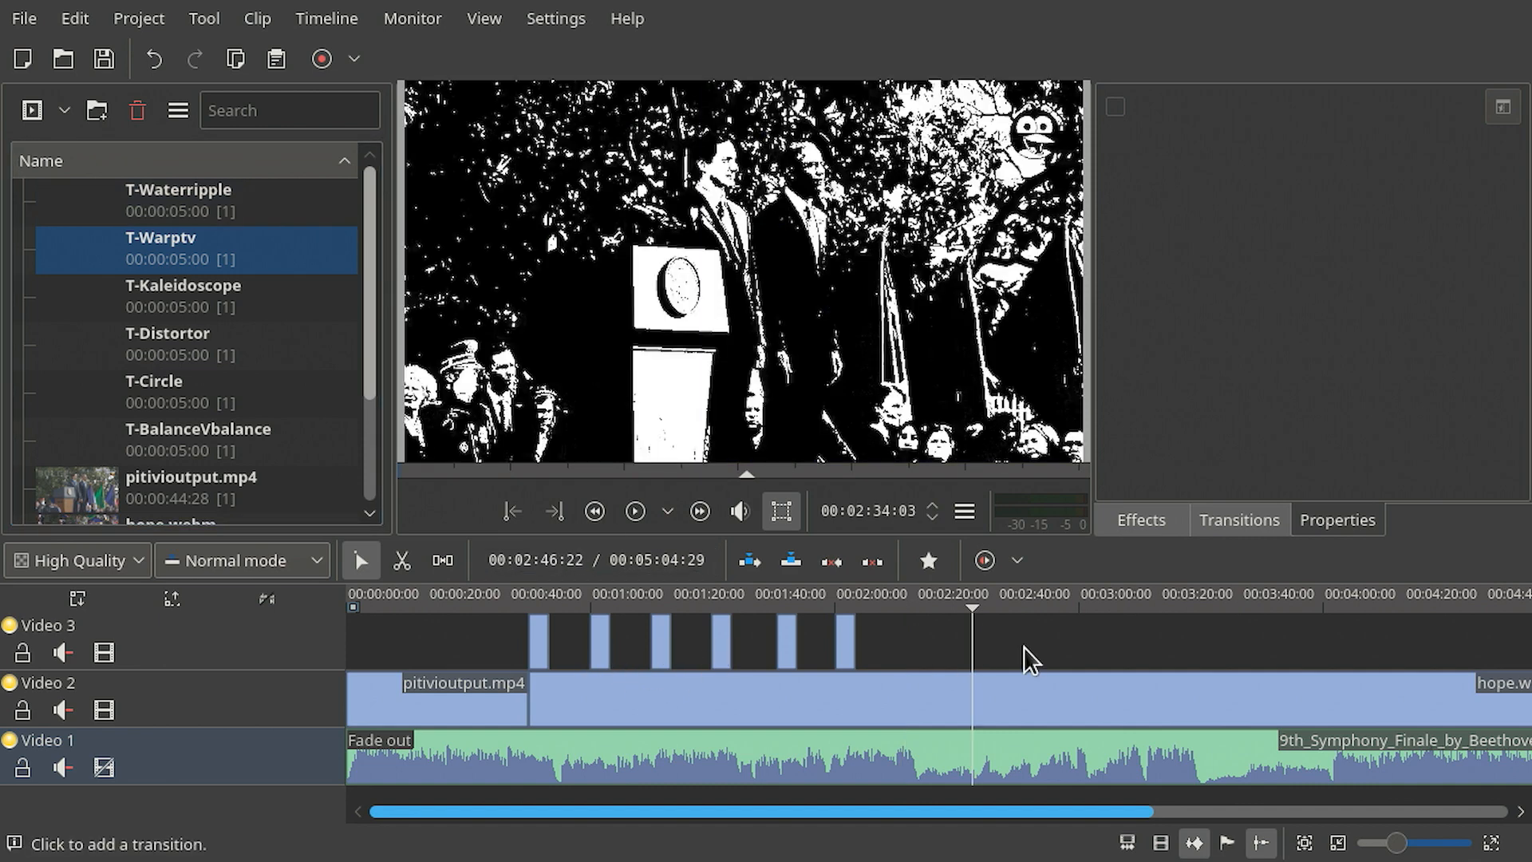
{"action": "left_click", "coordinate": [900, 642]}
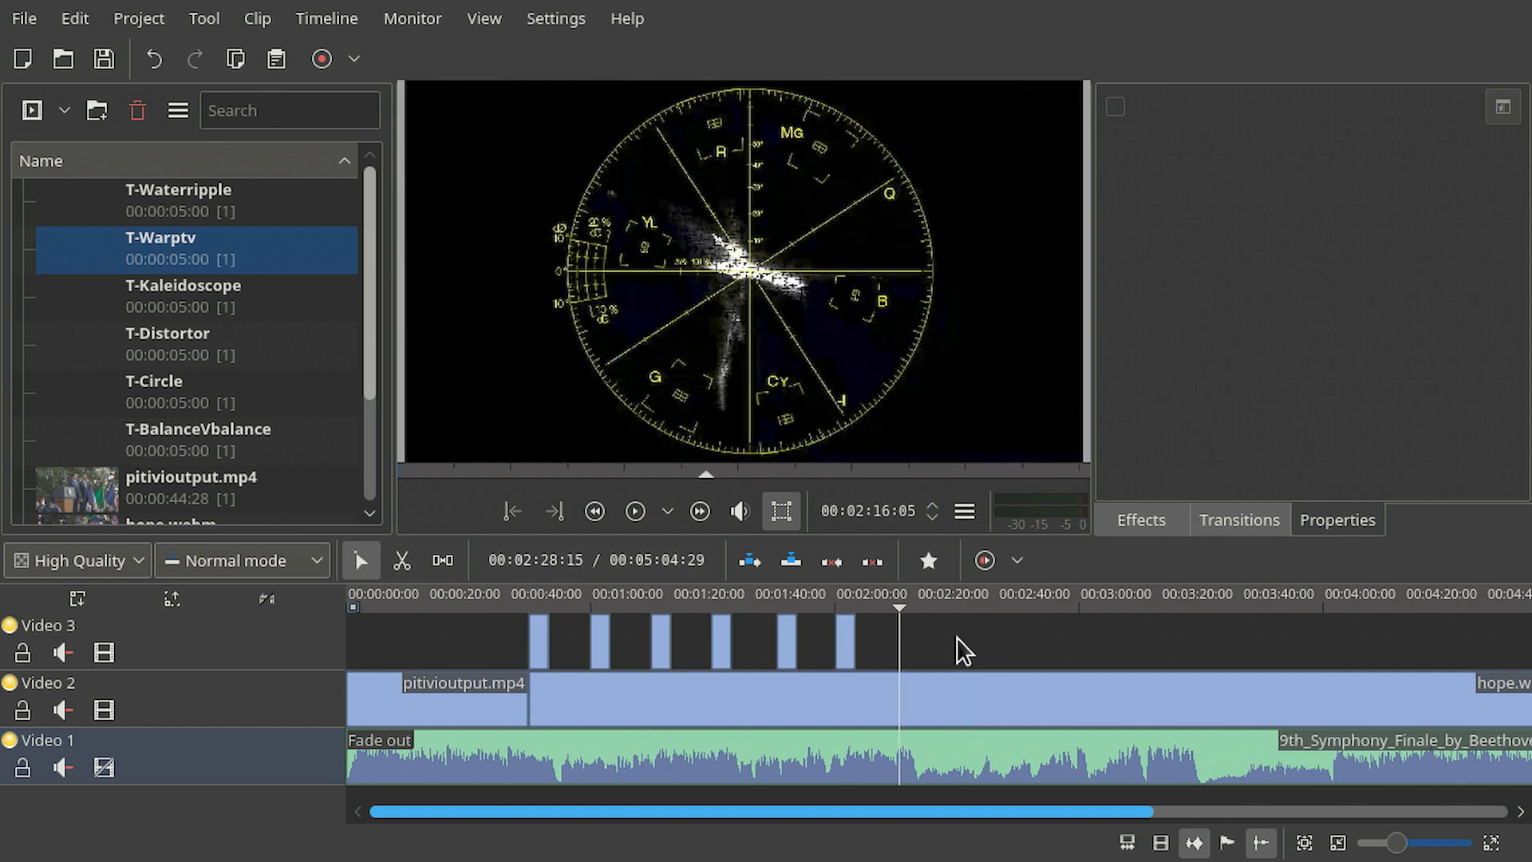
{"action": "left_click", "coordinate": [1054, 643]}
{"action": "left_click_drag", "start_coordinate": [1020, 640], "coordinate": [895, 639]}
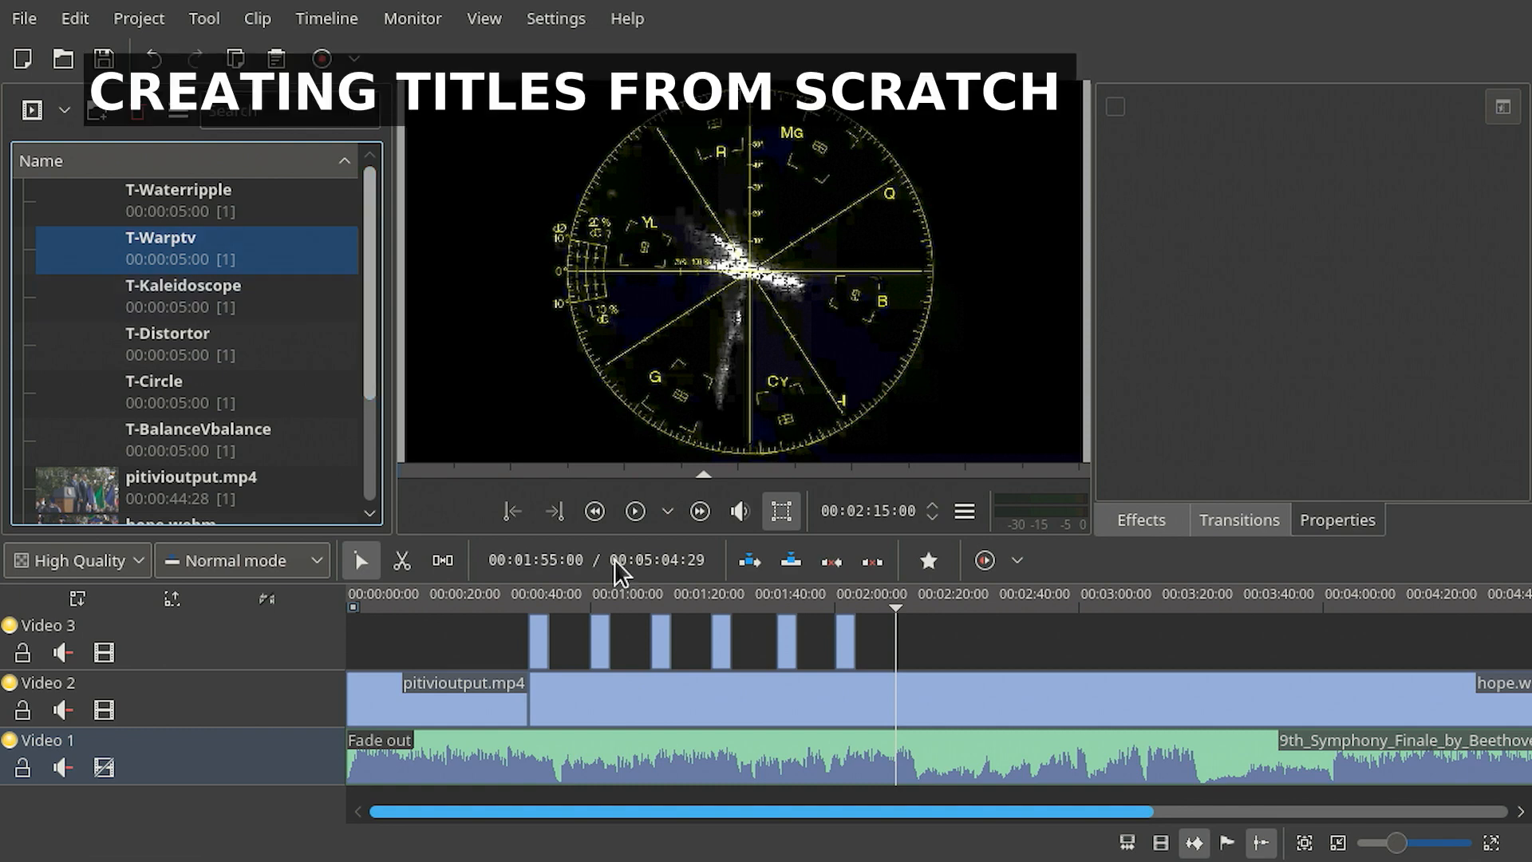
{"action": "left_click", "coordinate": [477, 33]}
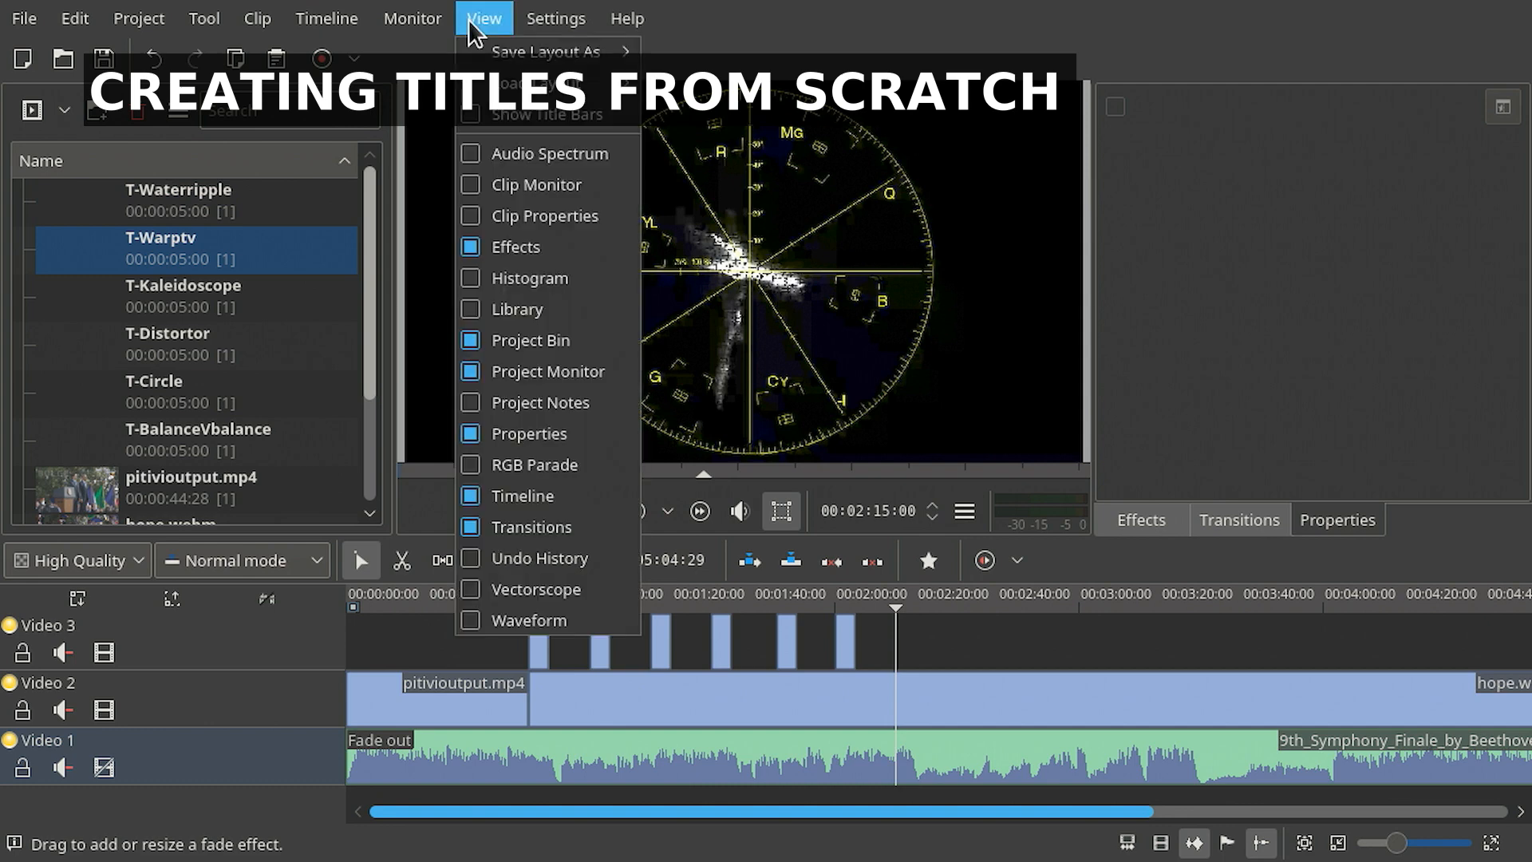
{"action": "left_click", "coordinate": [600, 383]}
{"action": "left_click", "coordinate": [61, 122]}
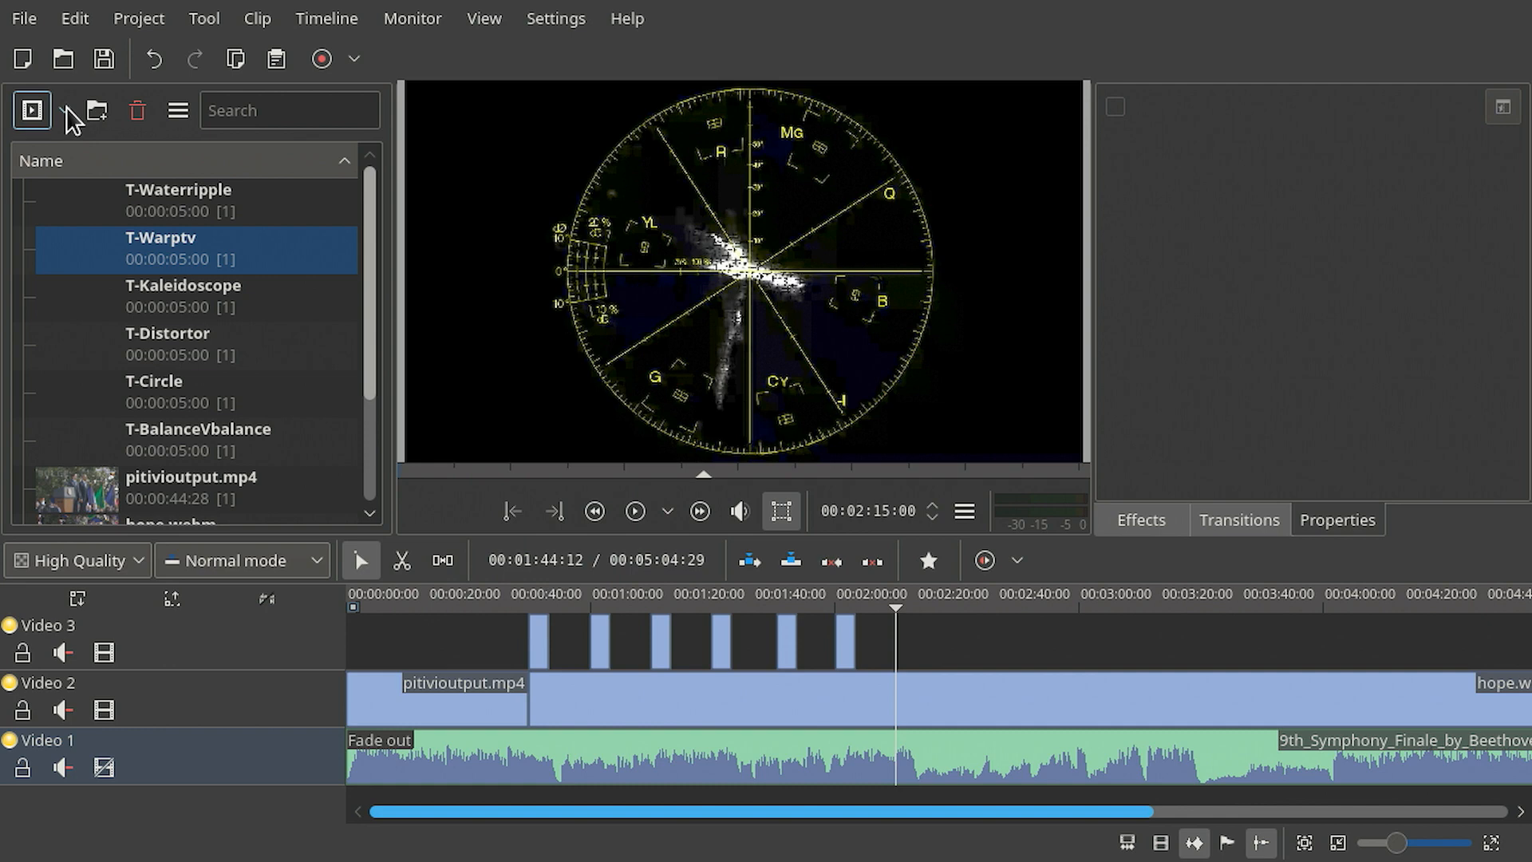
- Create a new title clip and show the video background in the title editor
{"action": "left_click", "coordinate": [64, 112]}
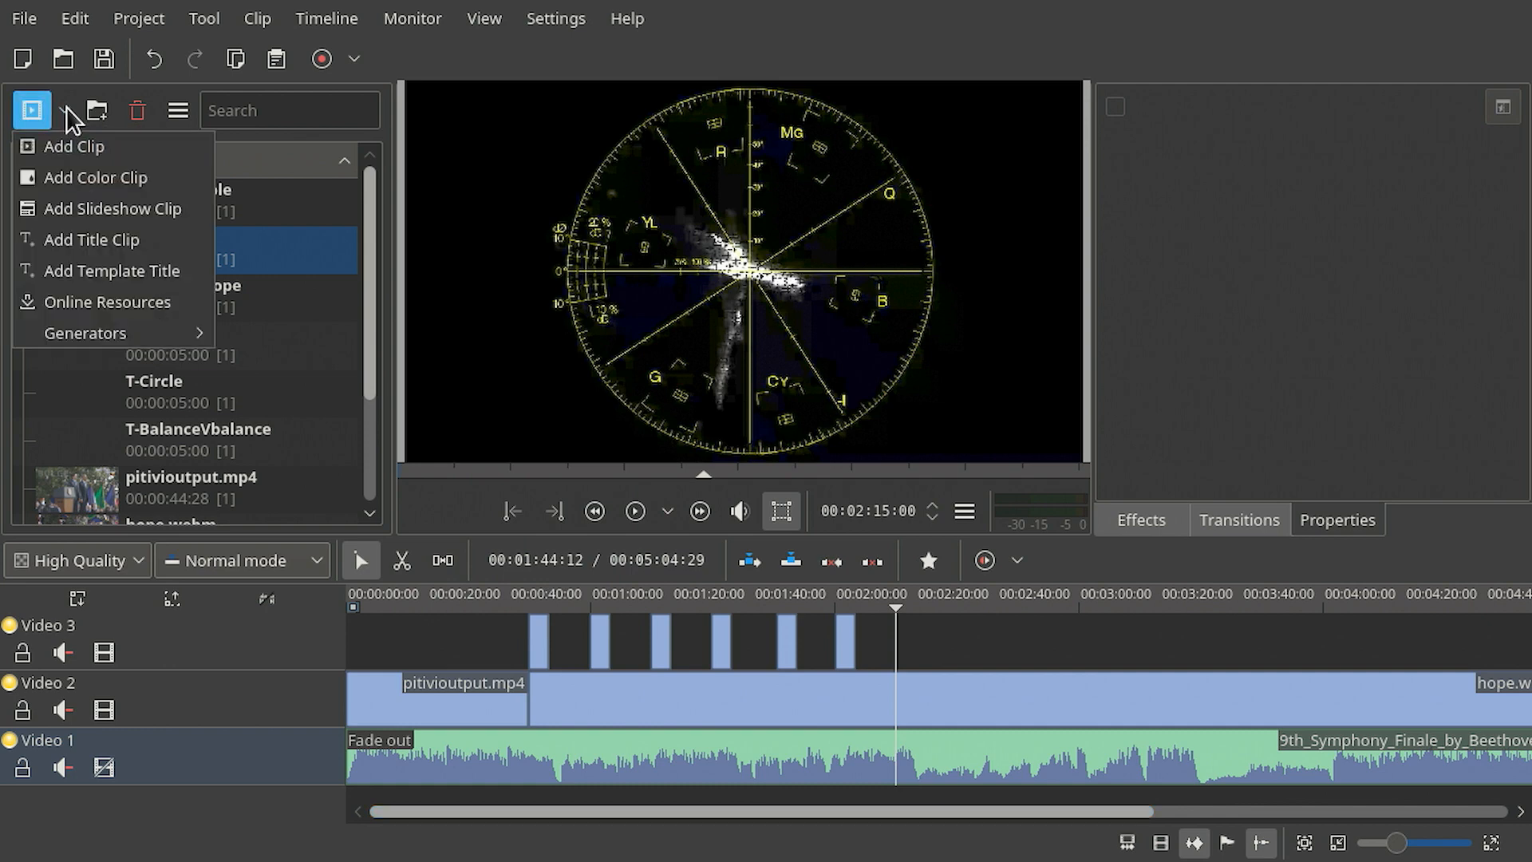
{"action": "left_click", "coordinate": [160, 234]}
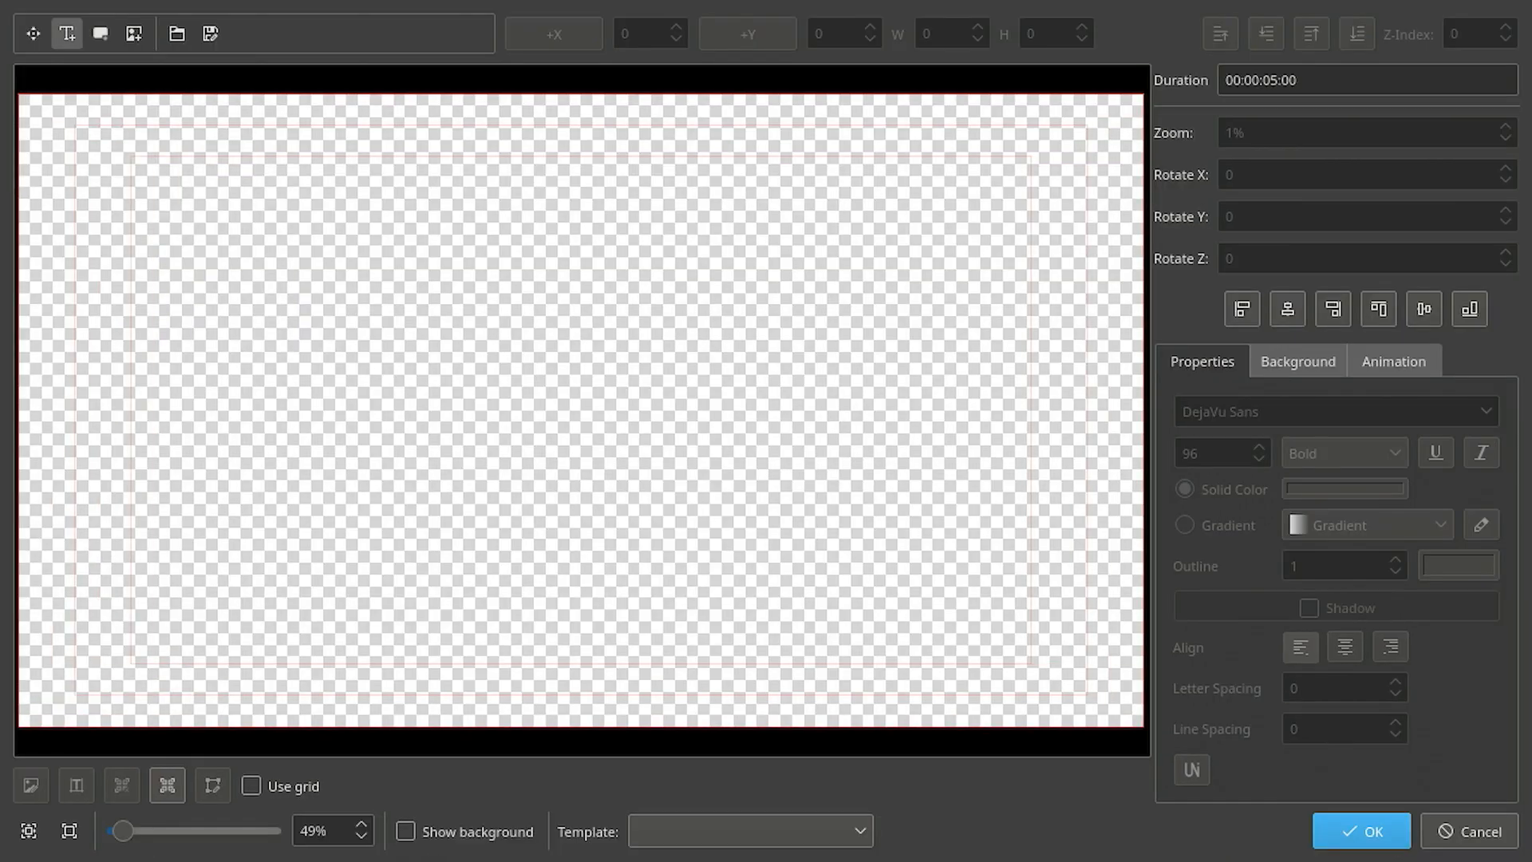
{"action": "left_click", "coordinate": [407, 831]}
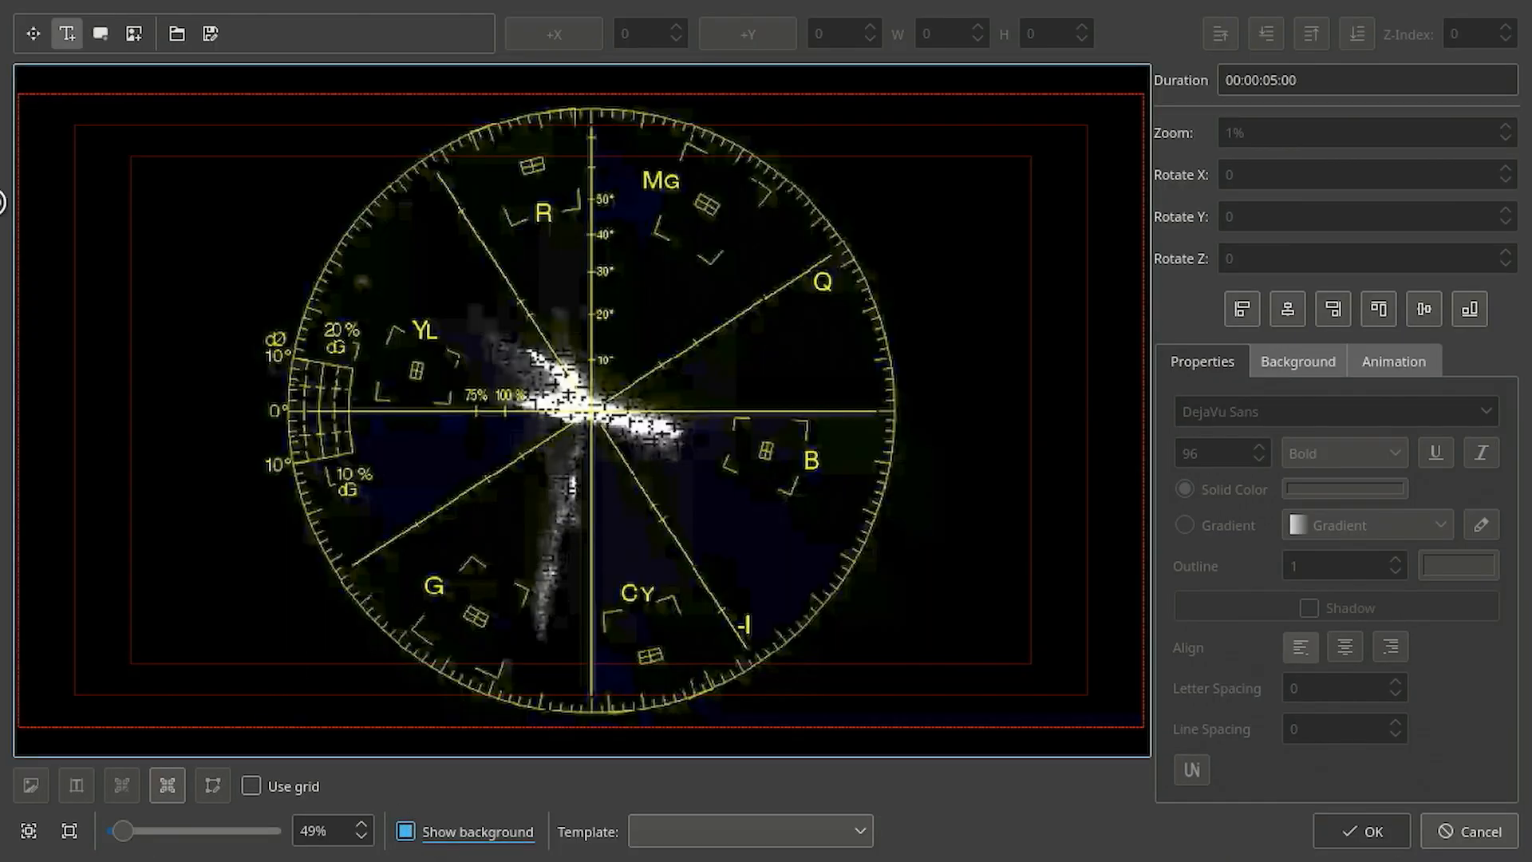
- Add a text item near the top-left corner and enter VECTORSCOPE as its text
{"action": "left_click", "coordinate": [57, 35]}
{"action": "left_click", "coordinate": [92, 152]}
{"action": "double_click", "coordinate": [137, 177]}
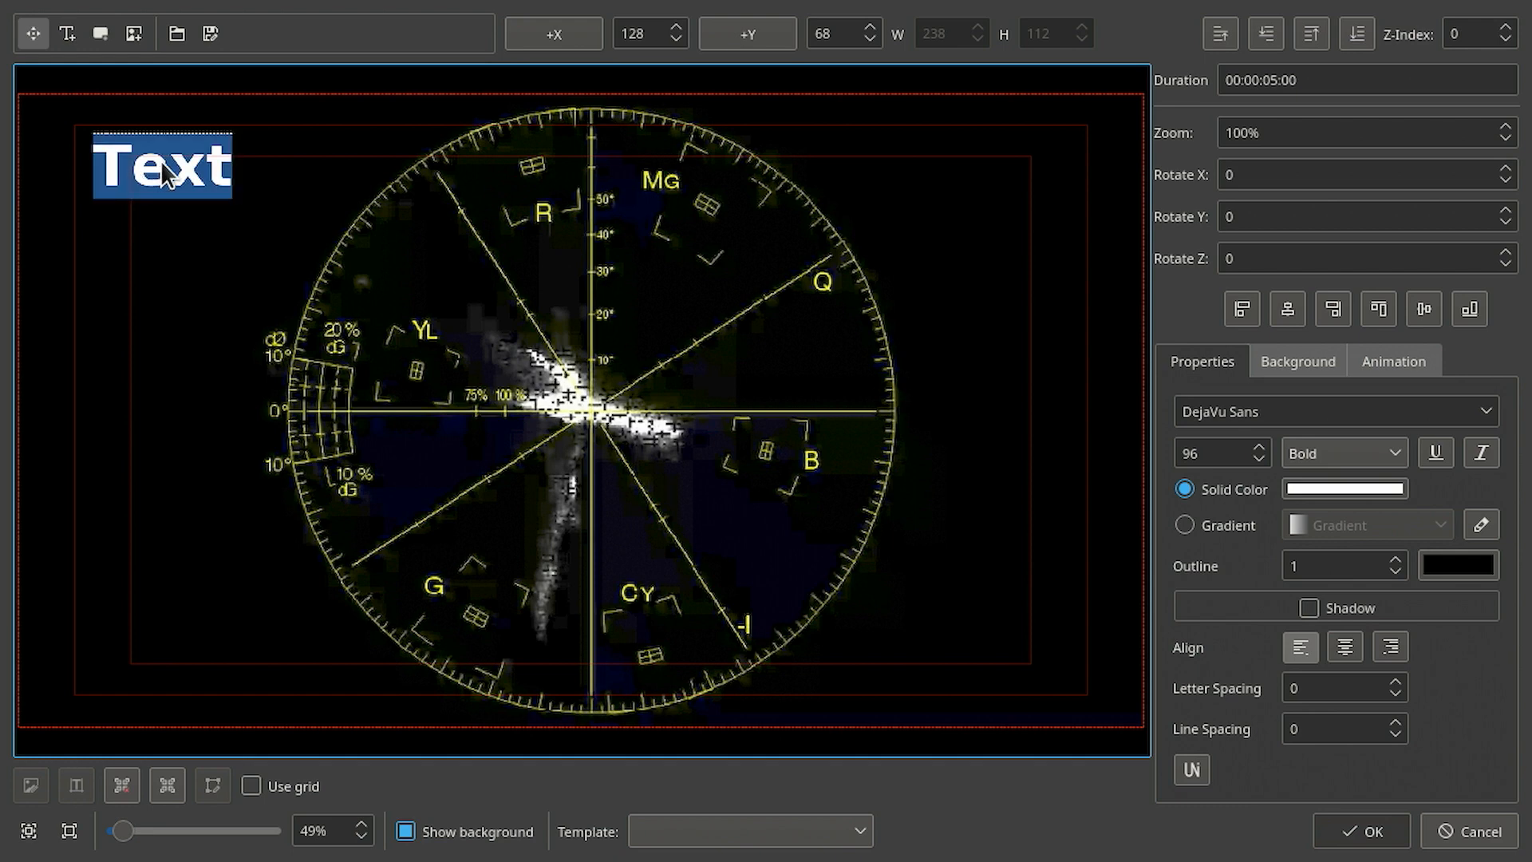
{"action": "type", "text": "V"}
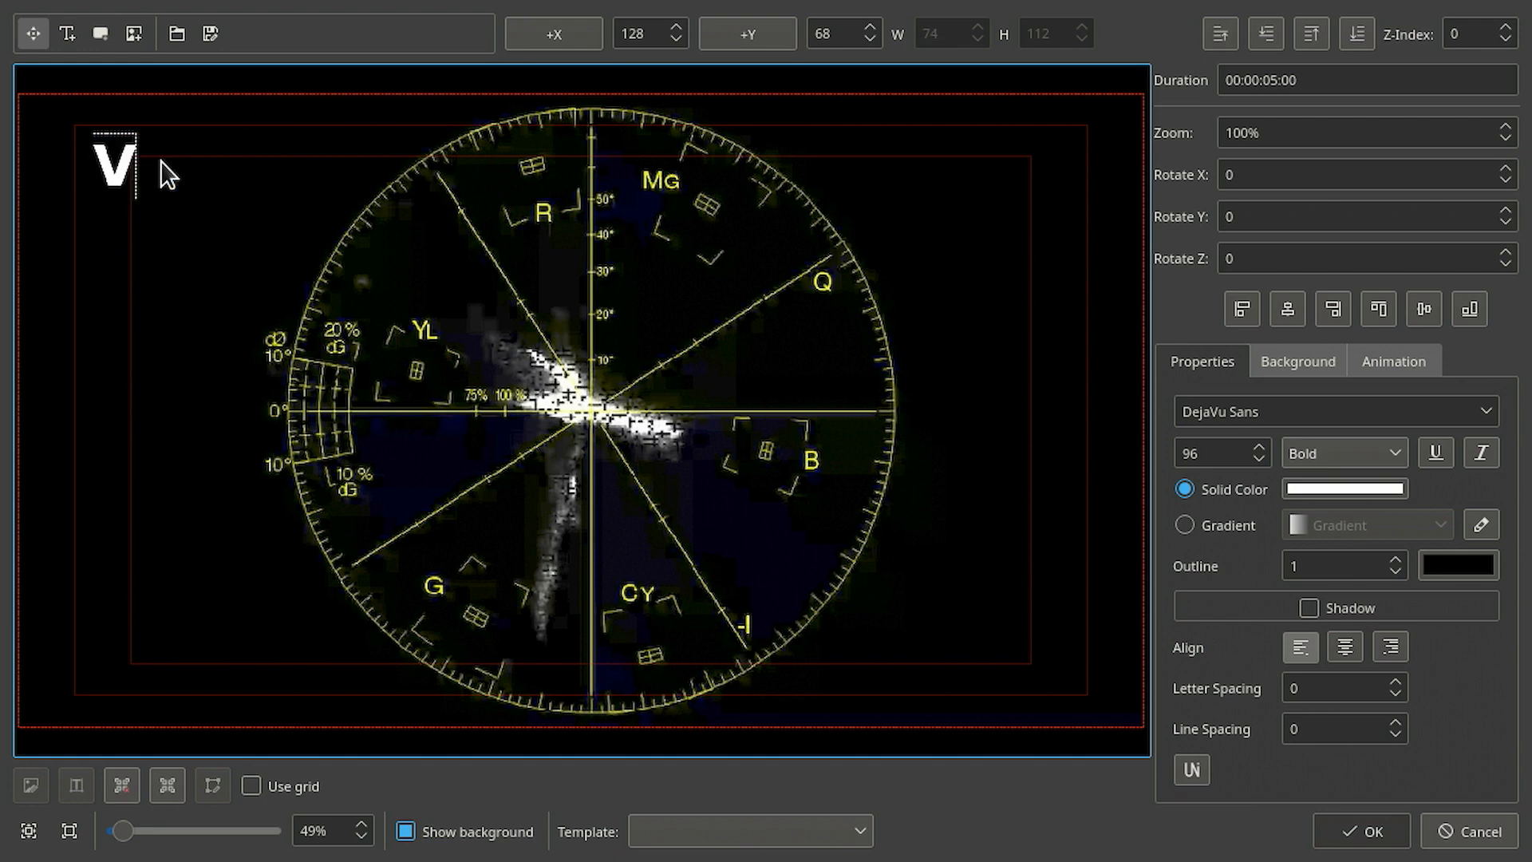
{"action": "type", "text": "ECTORSP"}
{"action": "key", "text": "BackSpace"}
{"action": "type", "text": "COPE"}
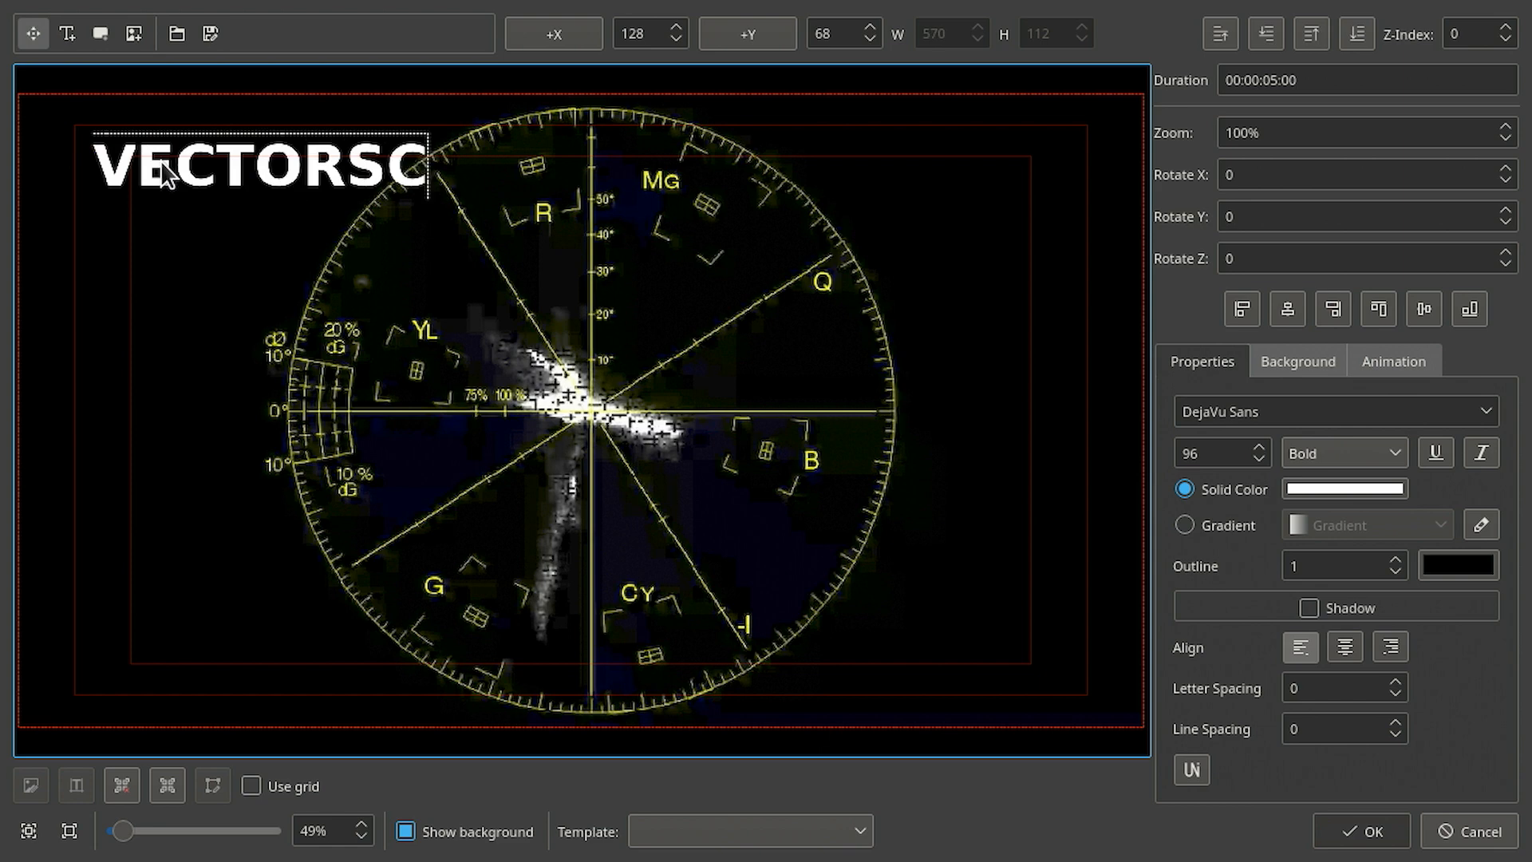
- Select the title text and nudge its font size up and back down
{"action": "double_click", "coordinate": [179, 187]}
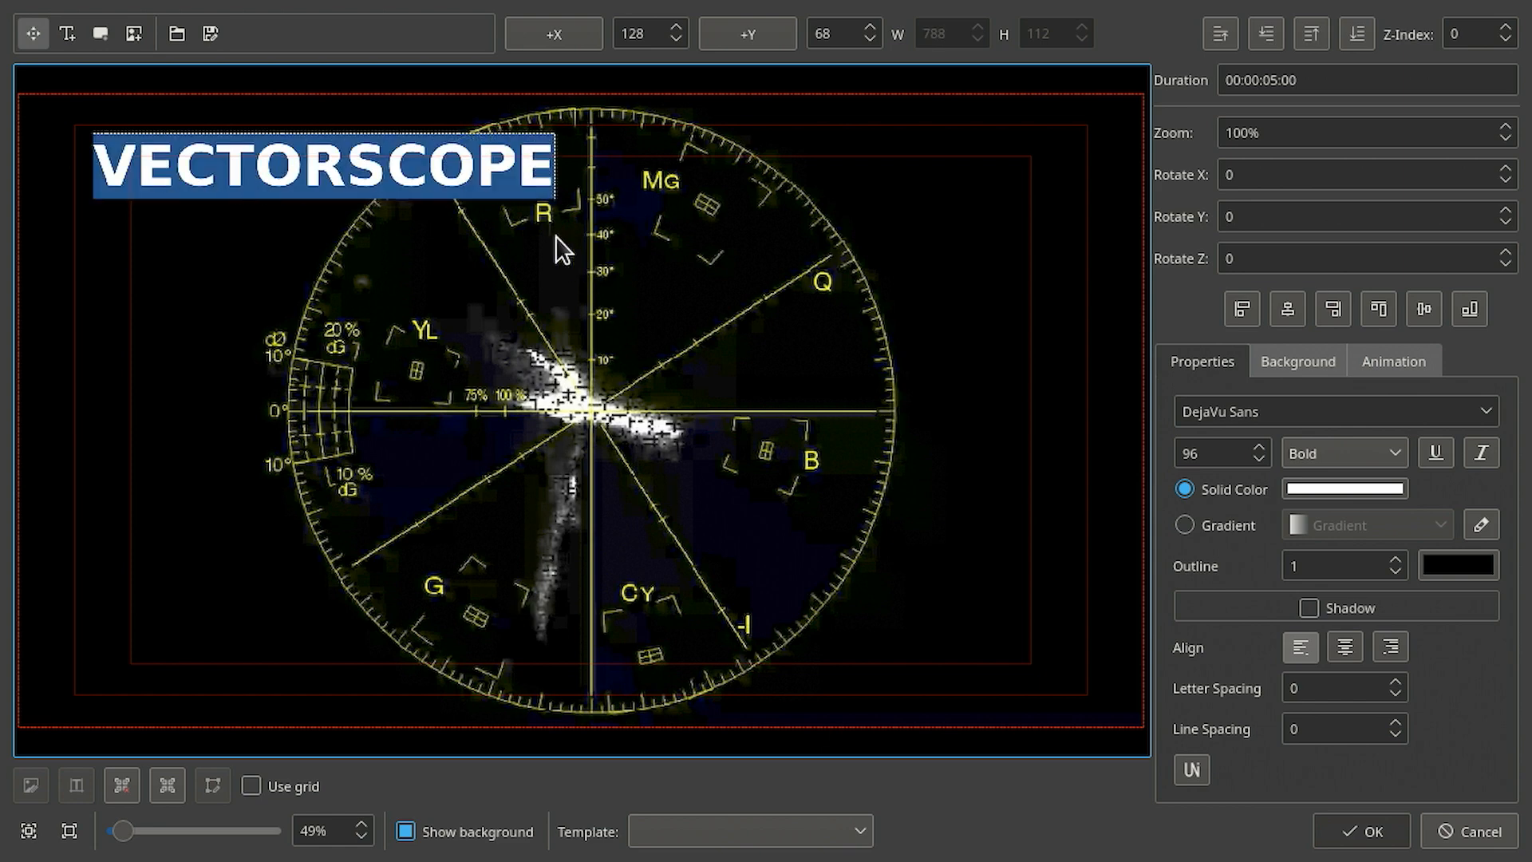
{"action": "left_click", "coordinate": [536, 165]}
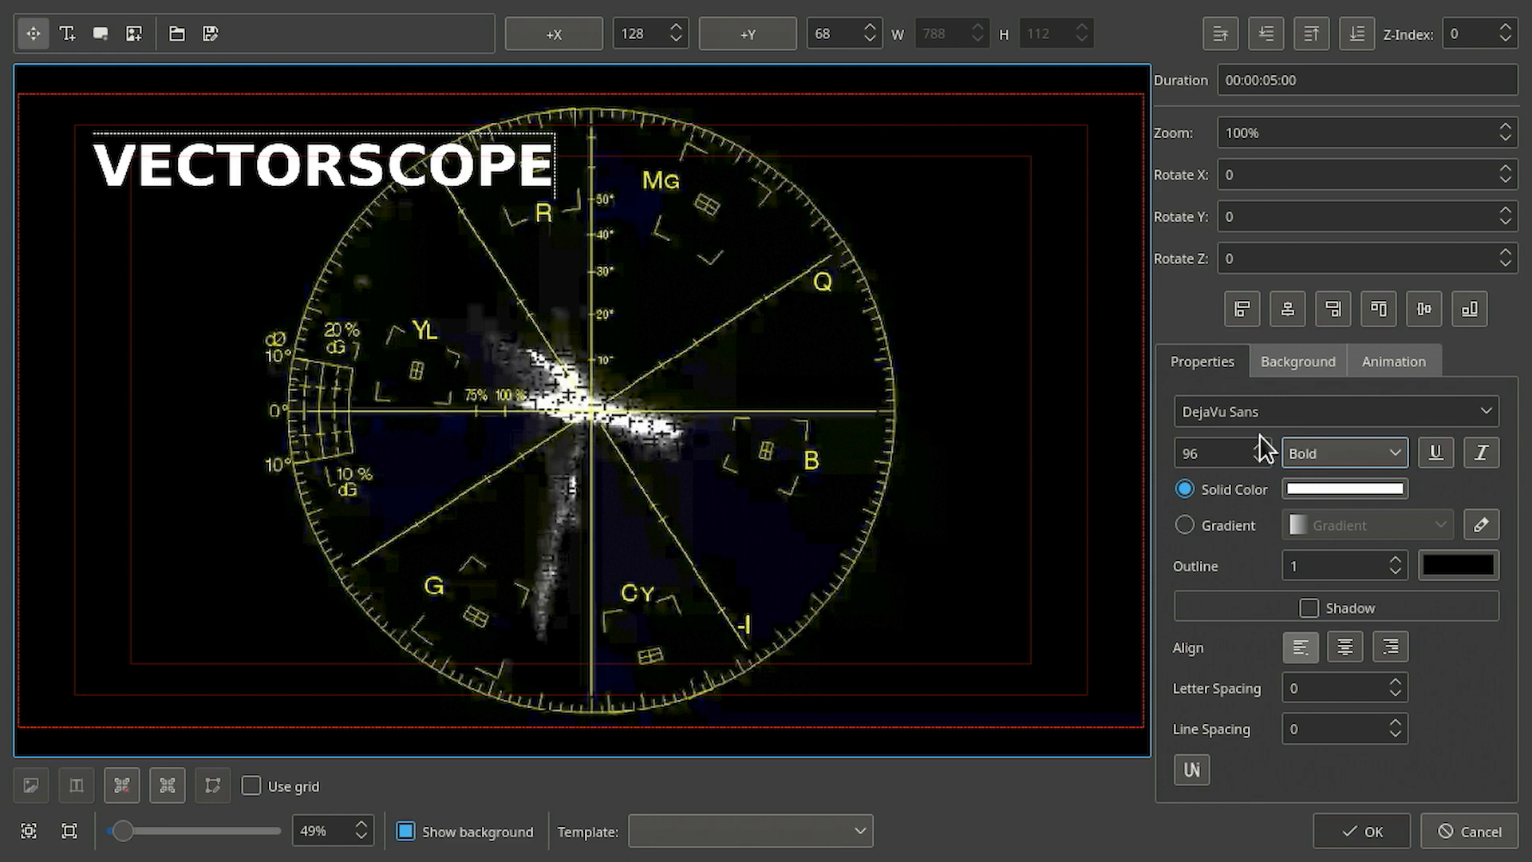
{"action": "scroll", "coordinate": [1230, 451], "scroll_direction": "up", "scroll_amount": 8}
{"action": "scroll", "coordinate": [1230, 451], "scroll_direction": "down", "scroll_amount": 8}
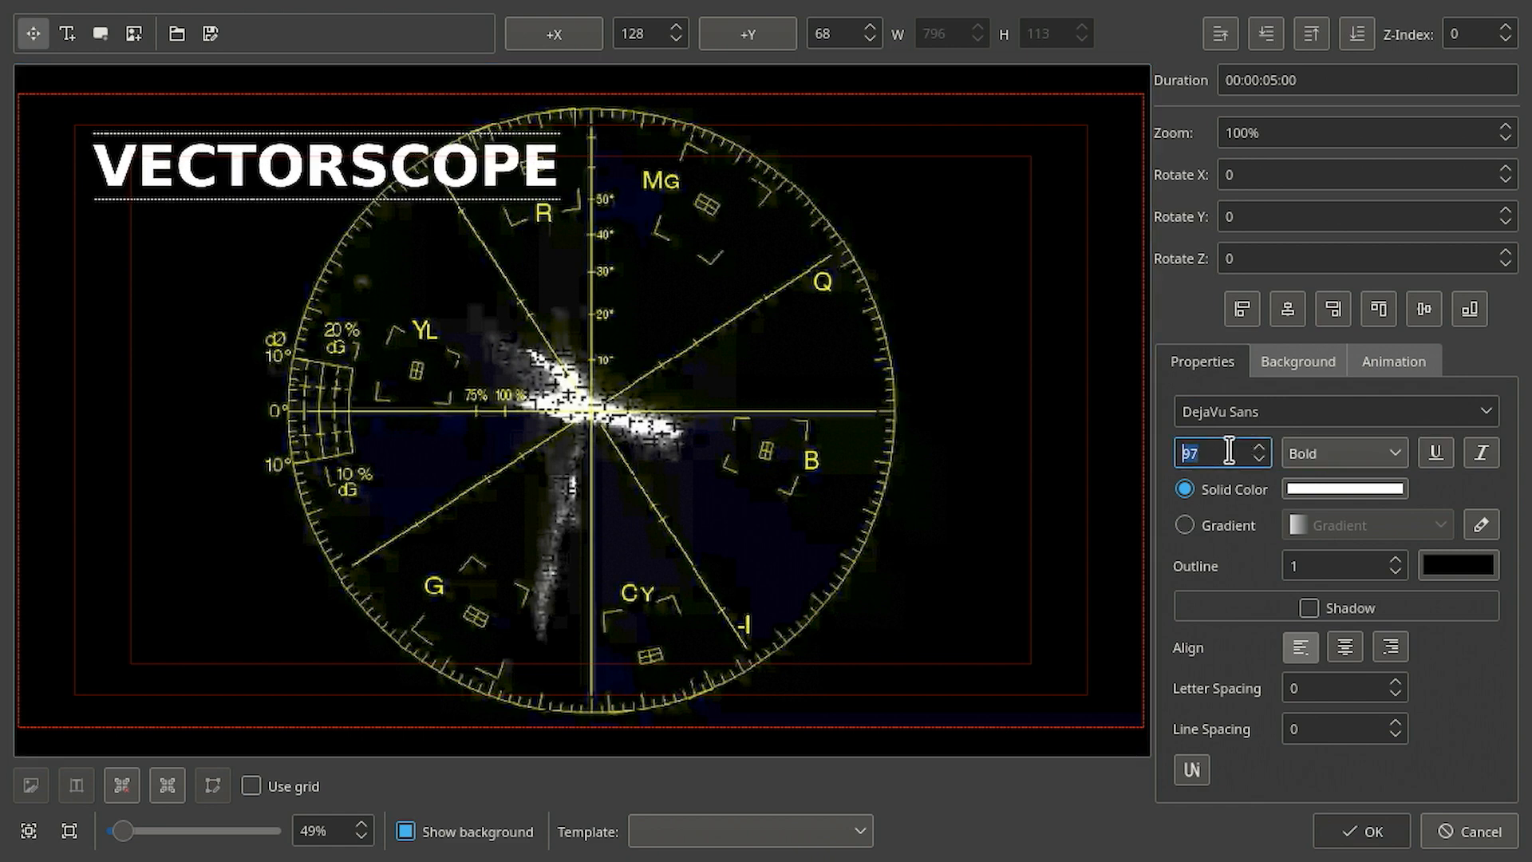
- Try the Normal and Light font weights, then set the weight to Bold again
{"action": "left_click", "coordinate": [1376, 453]}
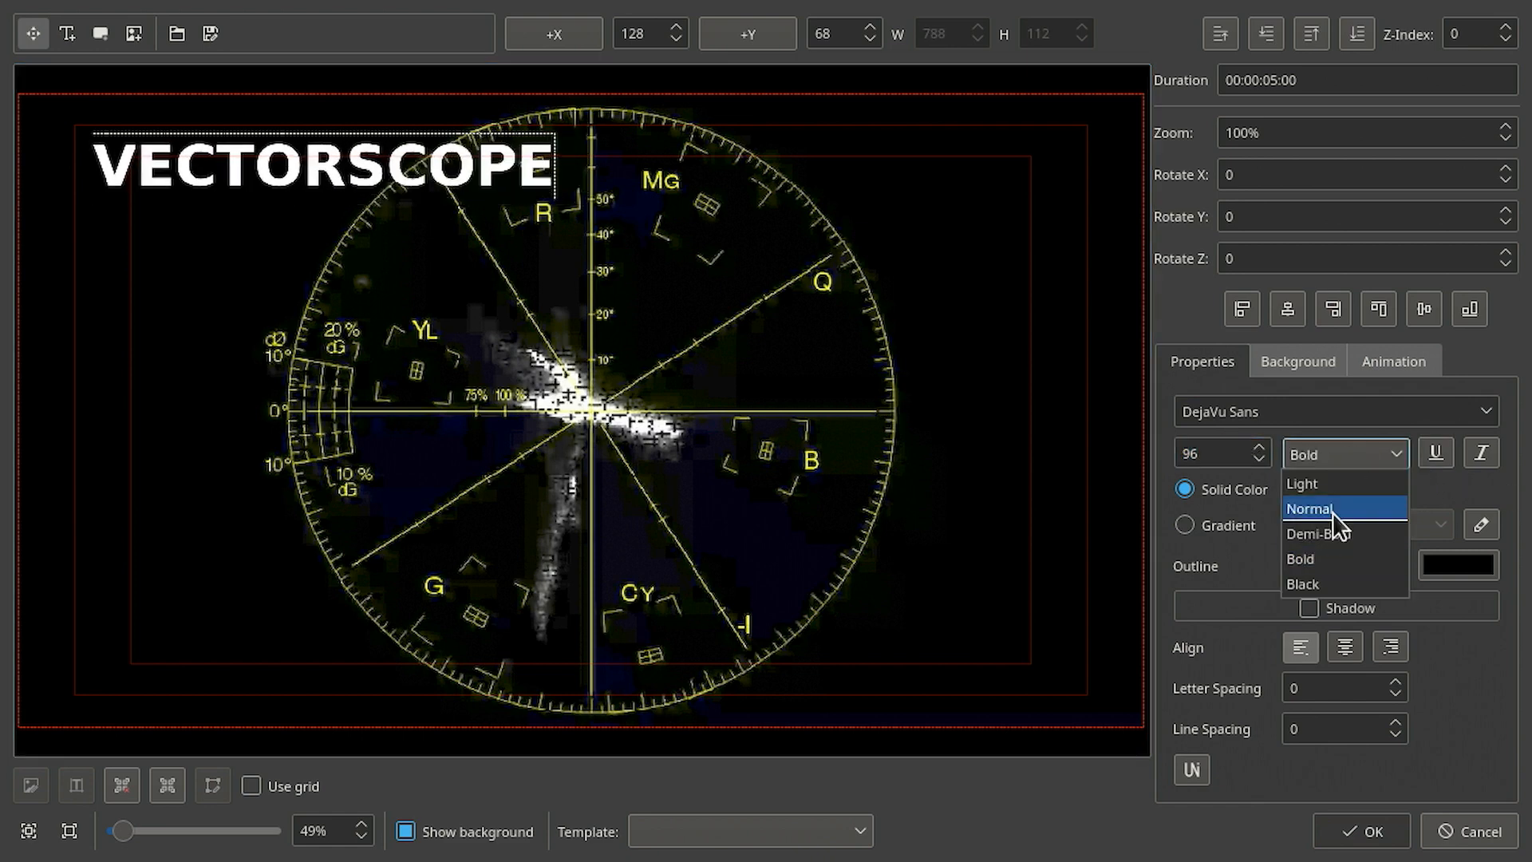
{"action": "left_click", "coordinate": [1333, 511]}
{"action": "left_click", "coordinate": [1332, 453]}
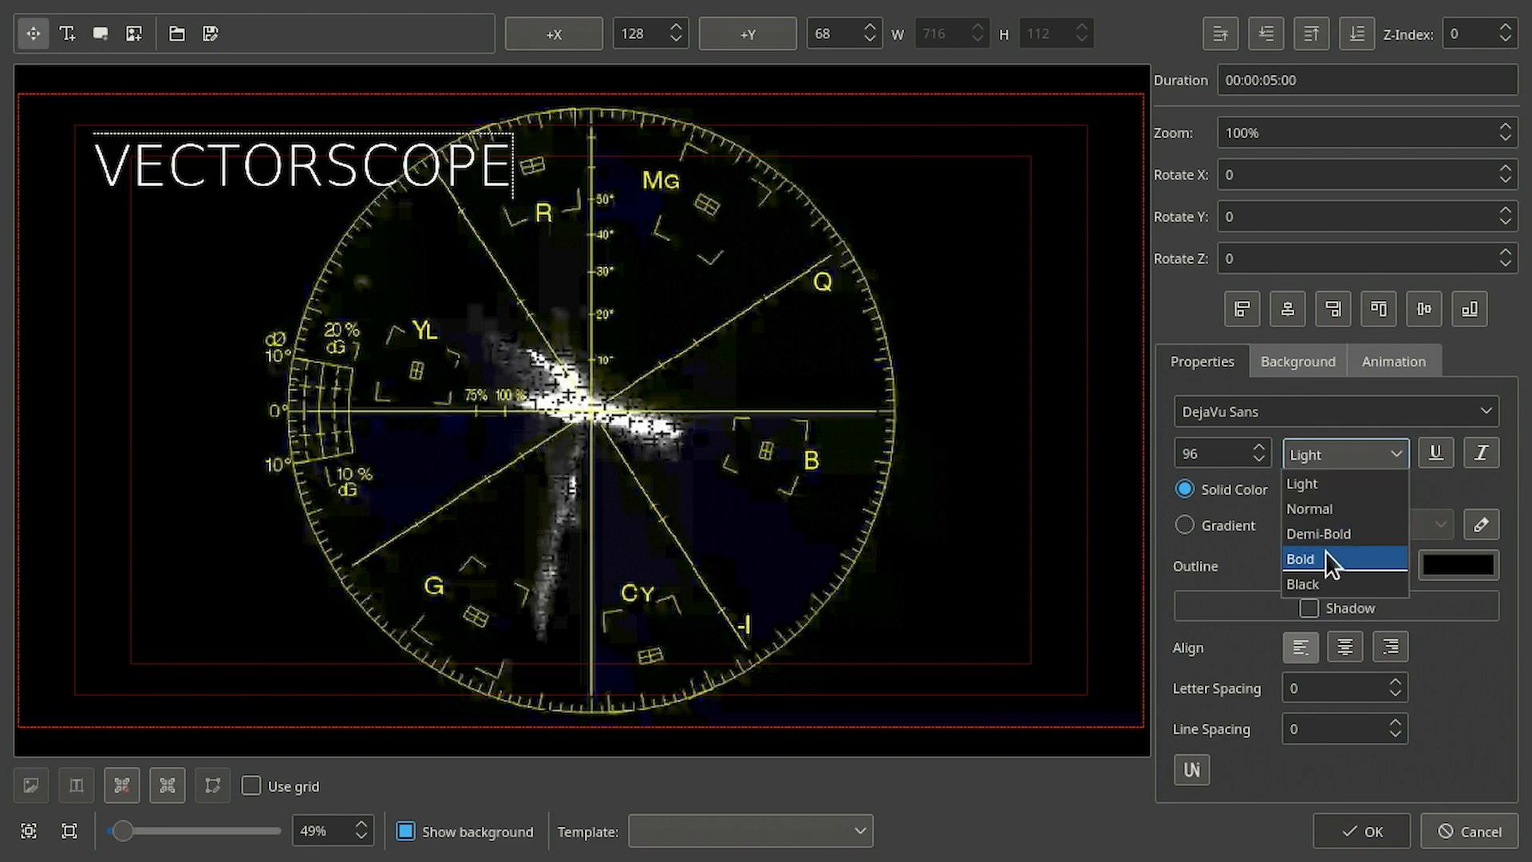
{"action": "left_click", "coordinate": [1326, 558]}
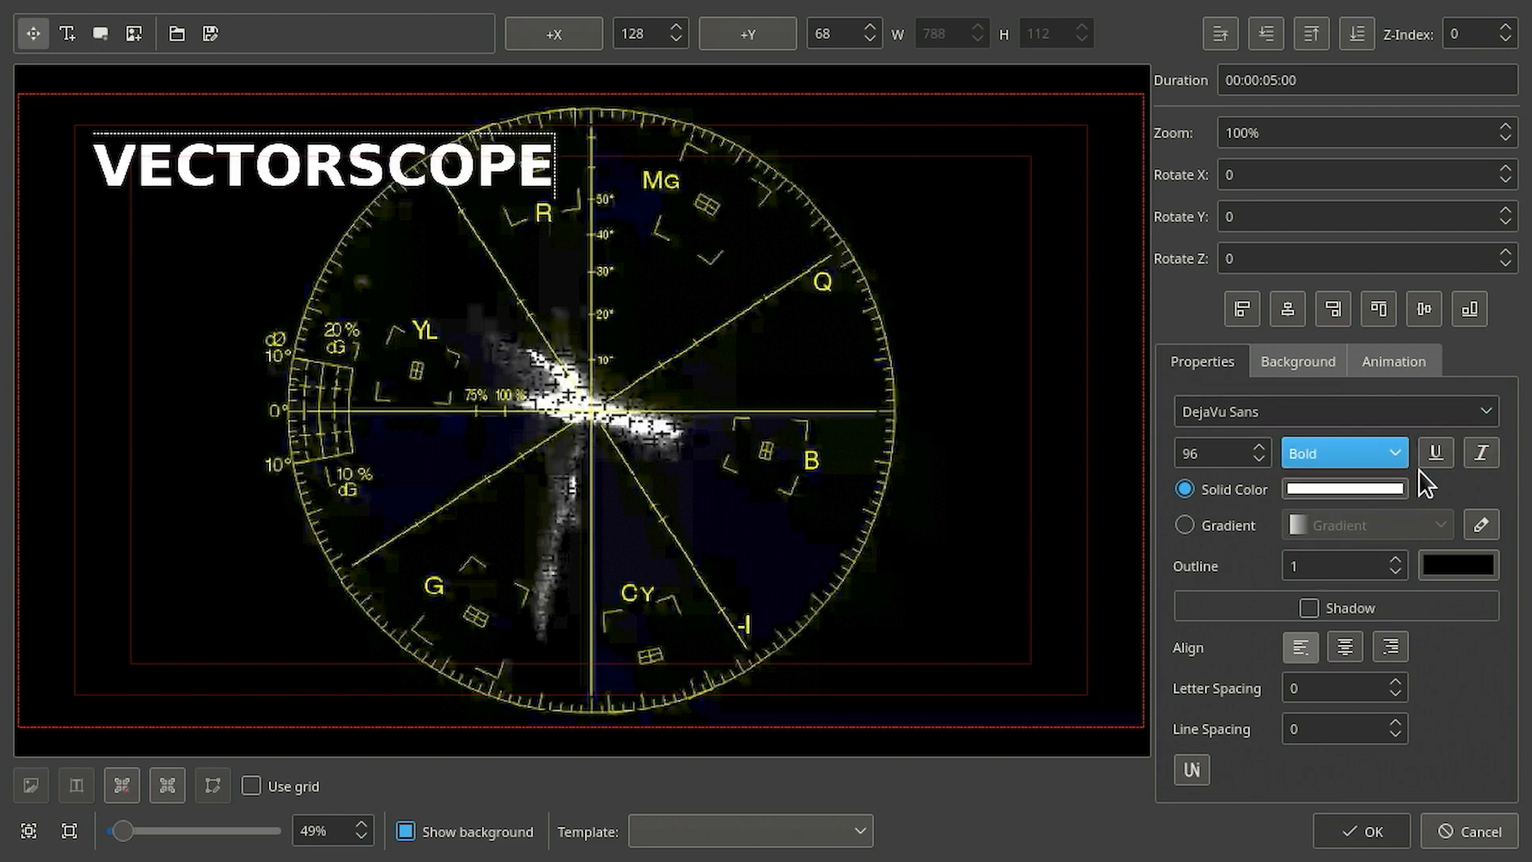
- Set the text's solid colour to light green
{"action": "left_click", "coordinate": [1358, 491]}
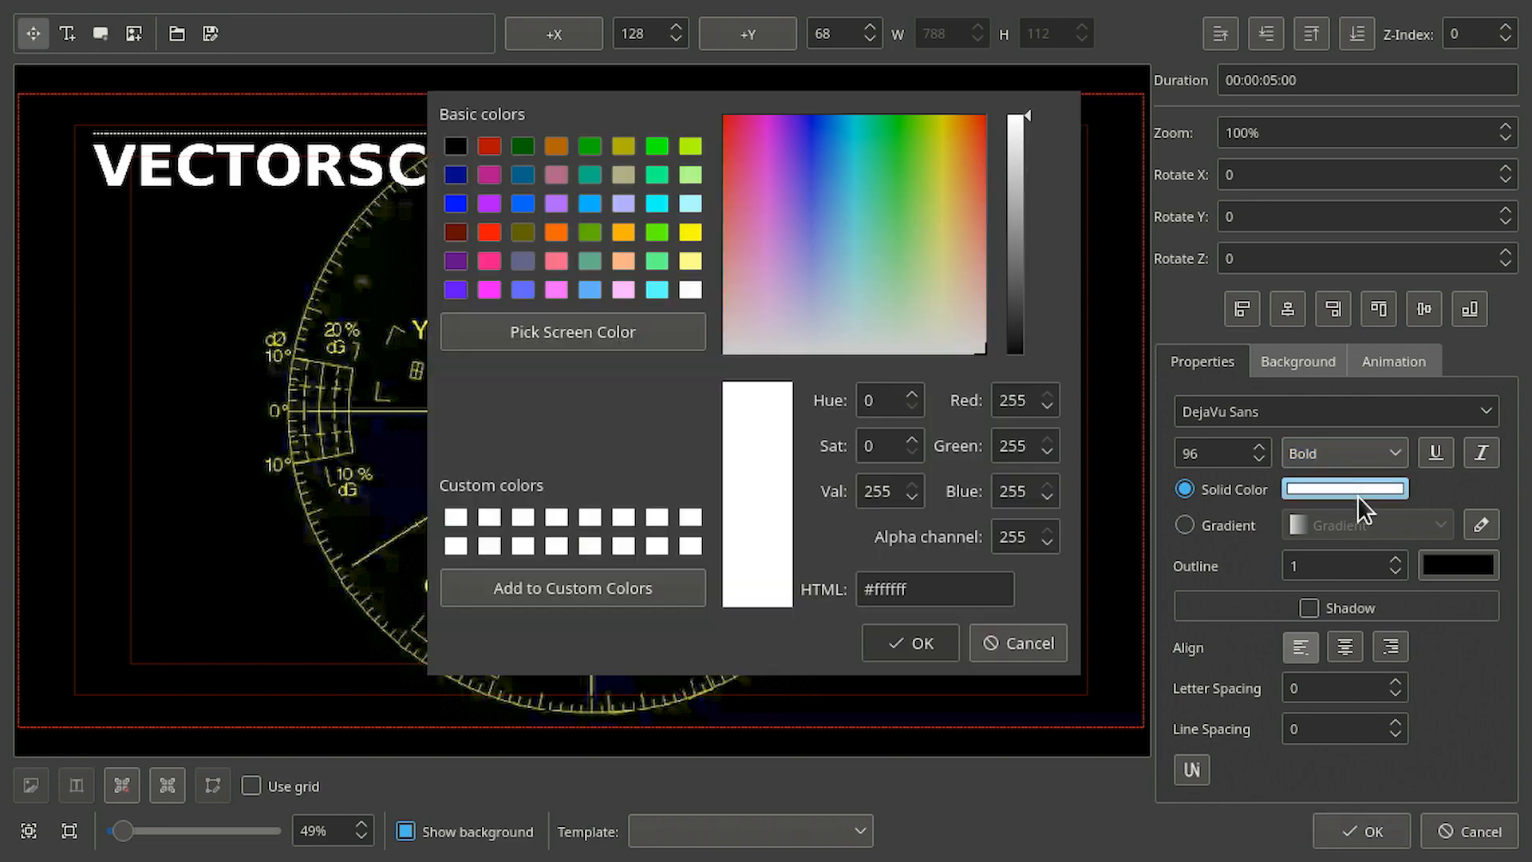
{"action": "left_click", "coordinate": [883, 240]}
{"action": "left_click", "coordinate": [942, 645]}
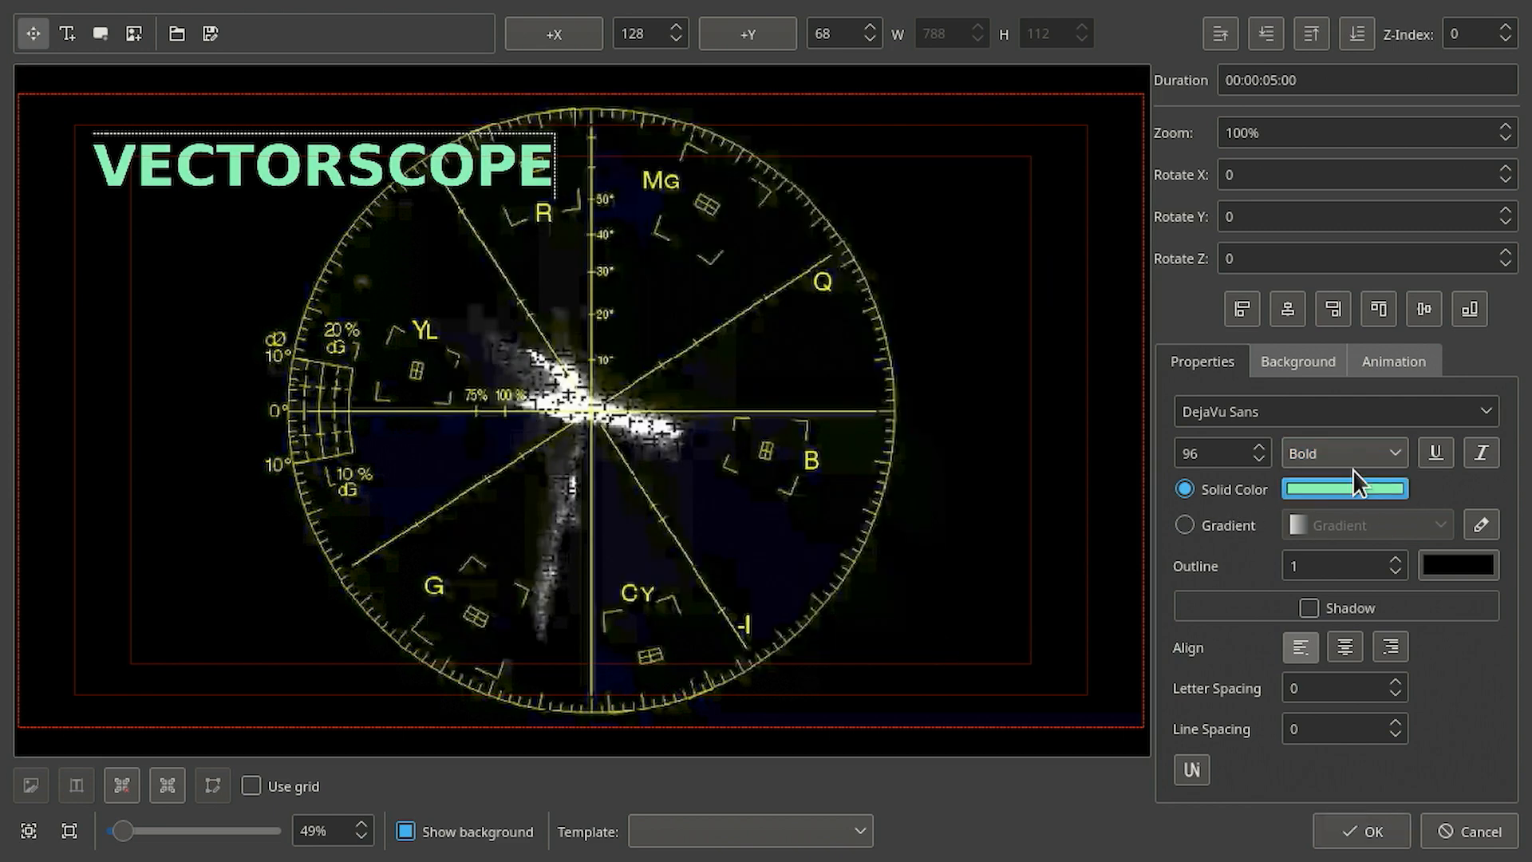
- Change the text colour back to white solid, briefly trying the gradient fill
{"action": "left_click", "coordinate": [1358, 485]}
{"action": "left_click", "coordinate": [864, 269]}
{"action": "left_click", "coordinate": [933, 648]}
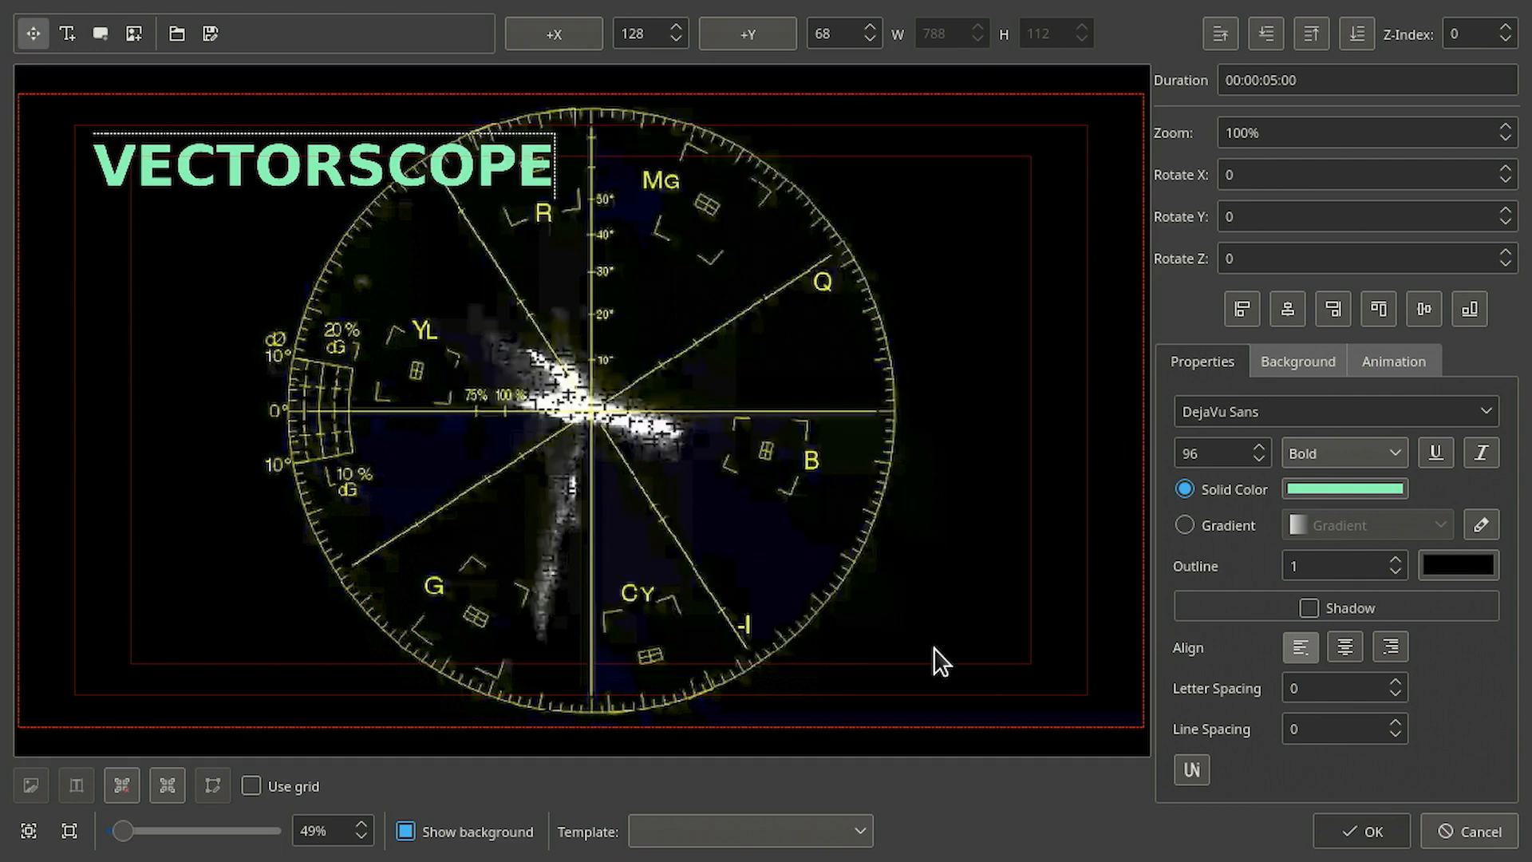
{"action": "left_click", "coordinate": [1223, 526]}
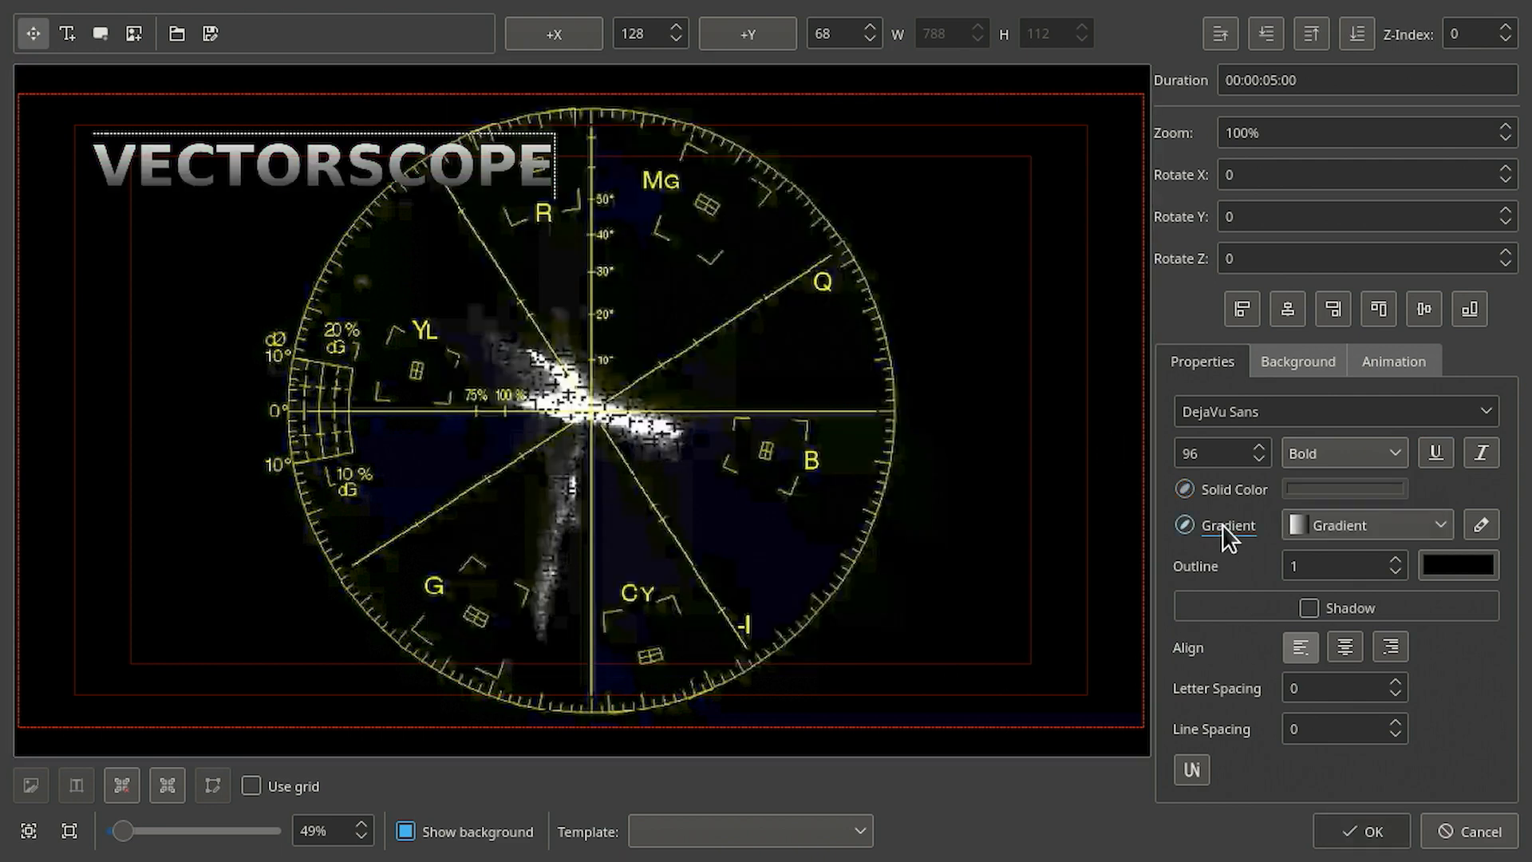
{"action": "left_click", "coordinate": [1224, 490]}
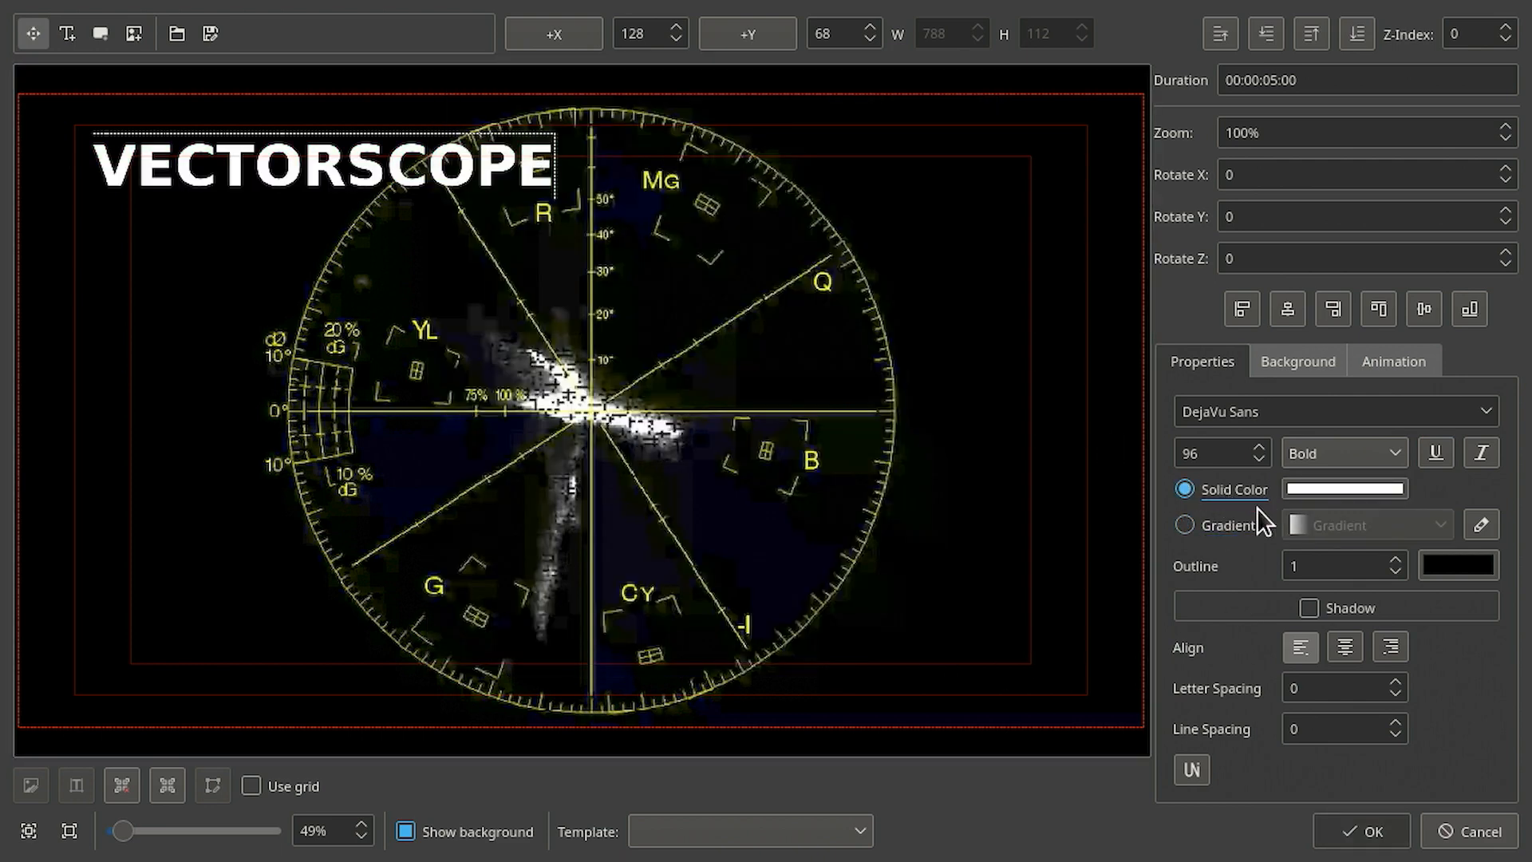
- Set the text outline width to 0 and save the title clip
{"action": "left_click", "coordinate": [1331, 565]}
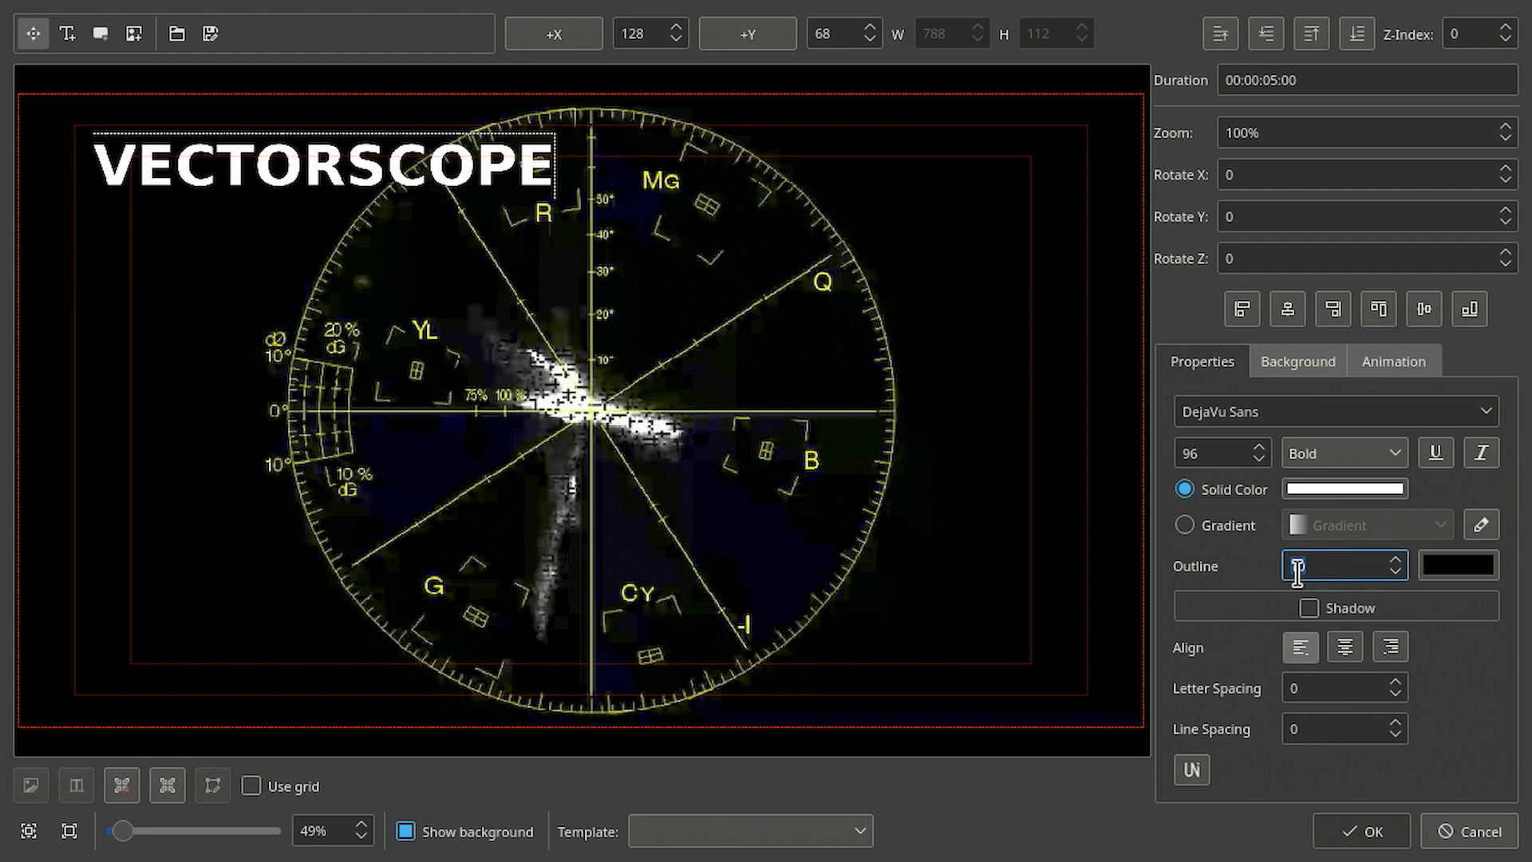
{"action": "scroll", "coordinate": [1298, 568], "scroll_direction": "up", "scroll_amount": 20}
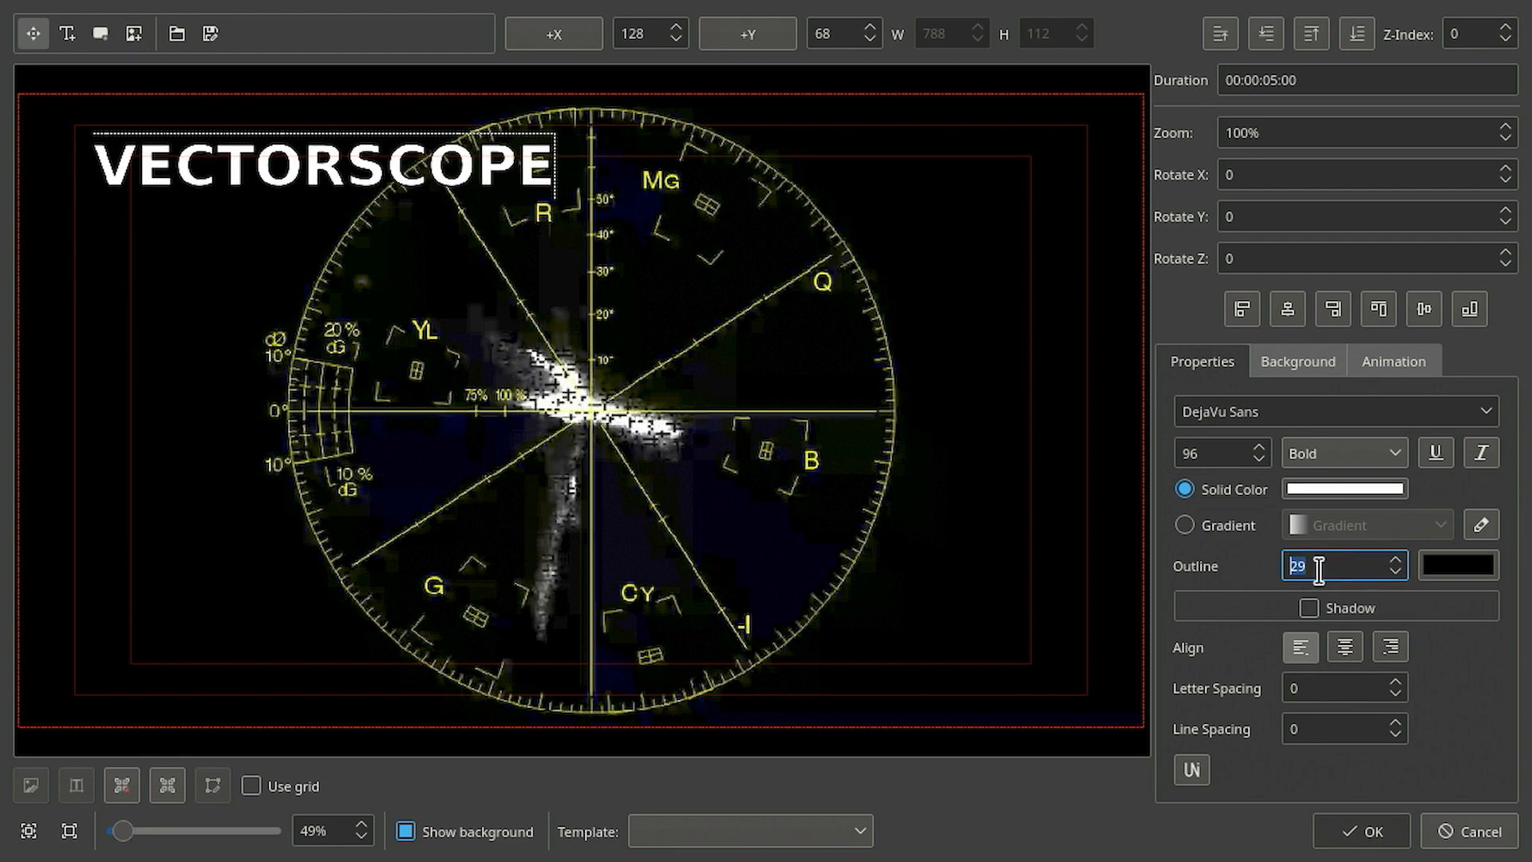
{"action": "scroll", "coordinate": [1319, 568], "scroll_direction": "up", "scroll_amount": 13}
{"action": "type", "text": "1"}
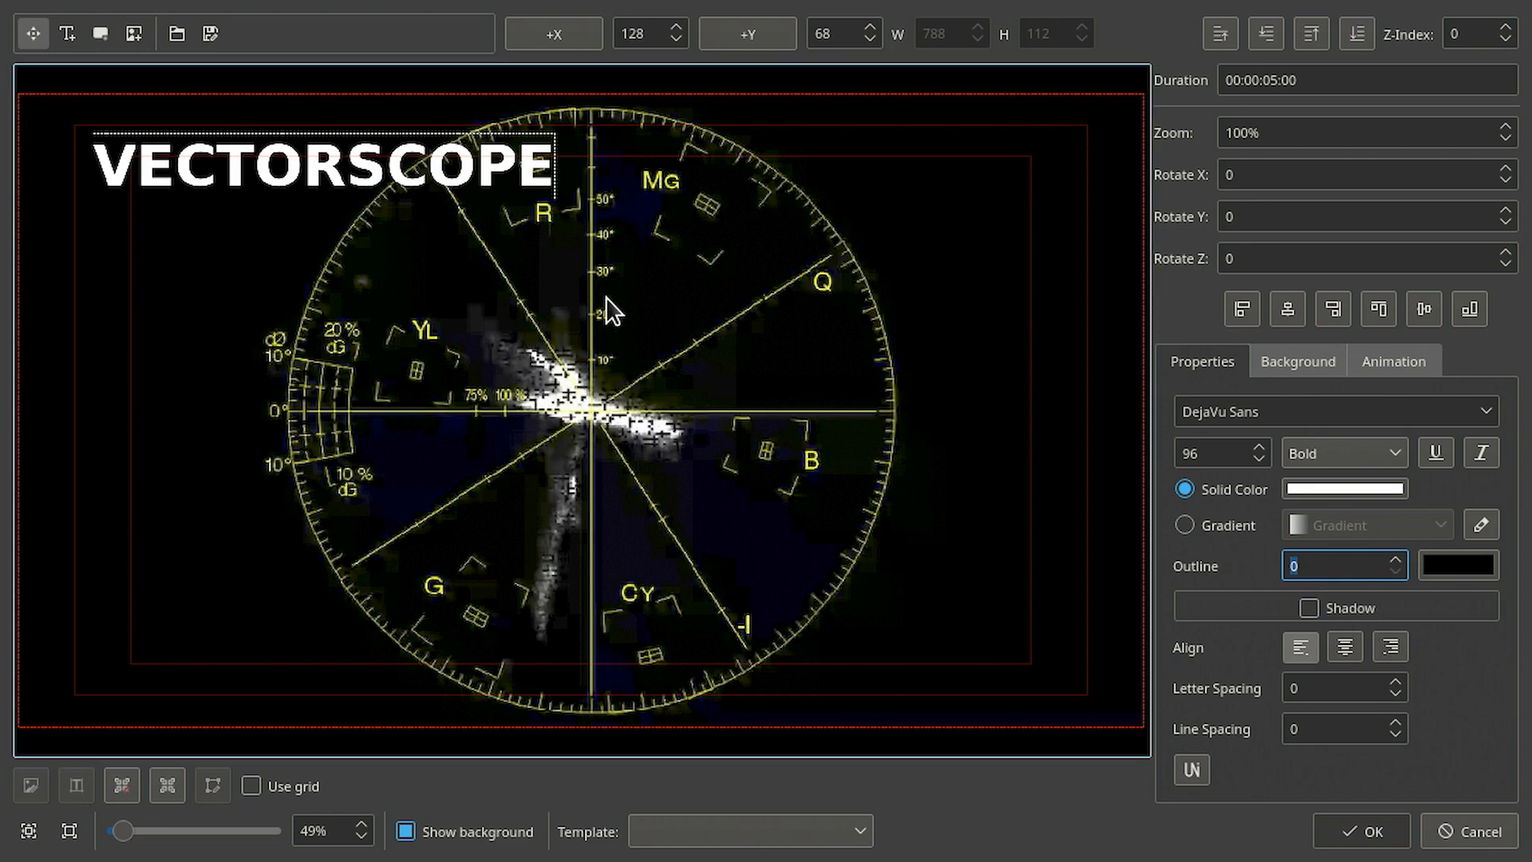
{"action": "left_click", "coordinate": [1356, 835]}
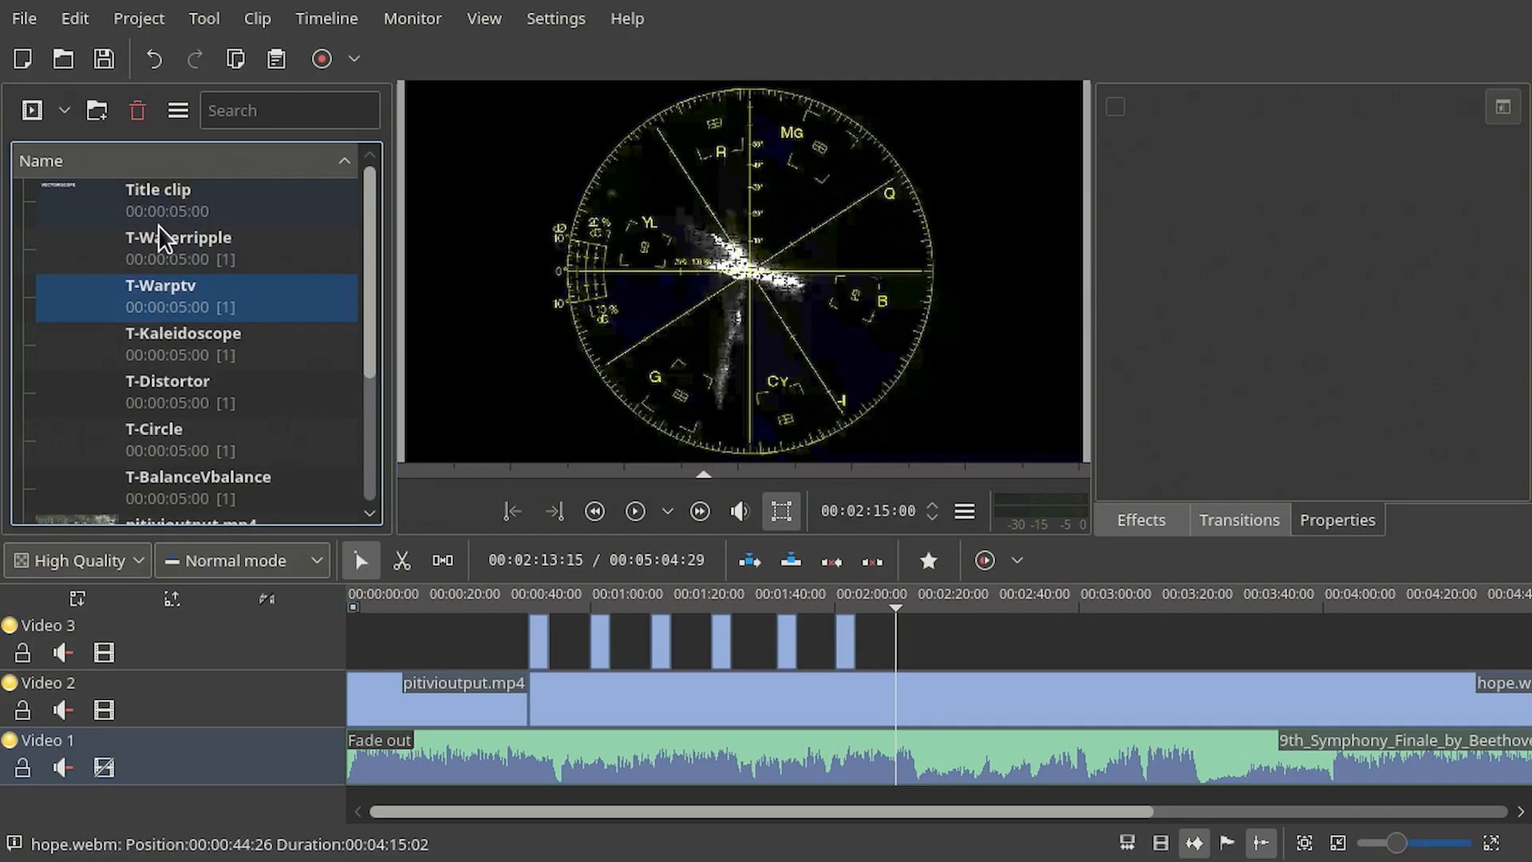
- Rename the new title clip in the project bin to T-Vectorscope
{"action": "scroll", "coordinate": [227, 372], "scroll_direction": "down", "scroll_amount": 2}
{"action": "scroll", "coordinate": [227, 371], "scroll_direction": "up", "scroll_amount": 2}
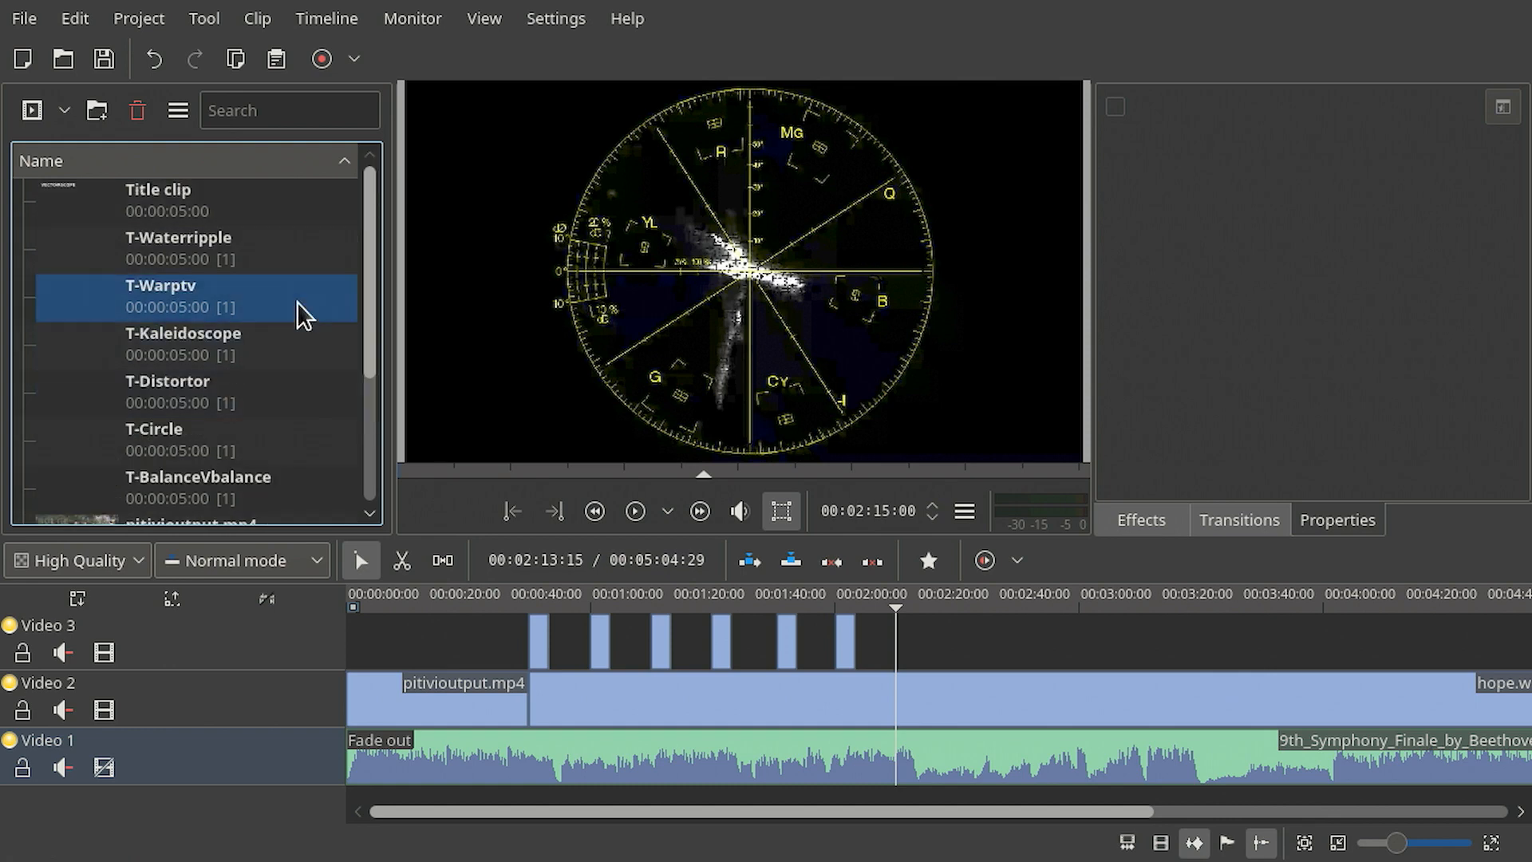
{"action": "left_click", "coordinate": [184, 202]}
{"action": "left_click", "coordinate": [158, 197]}
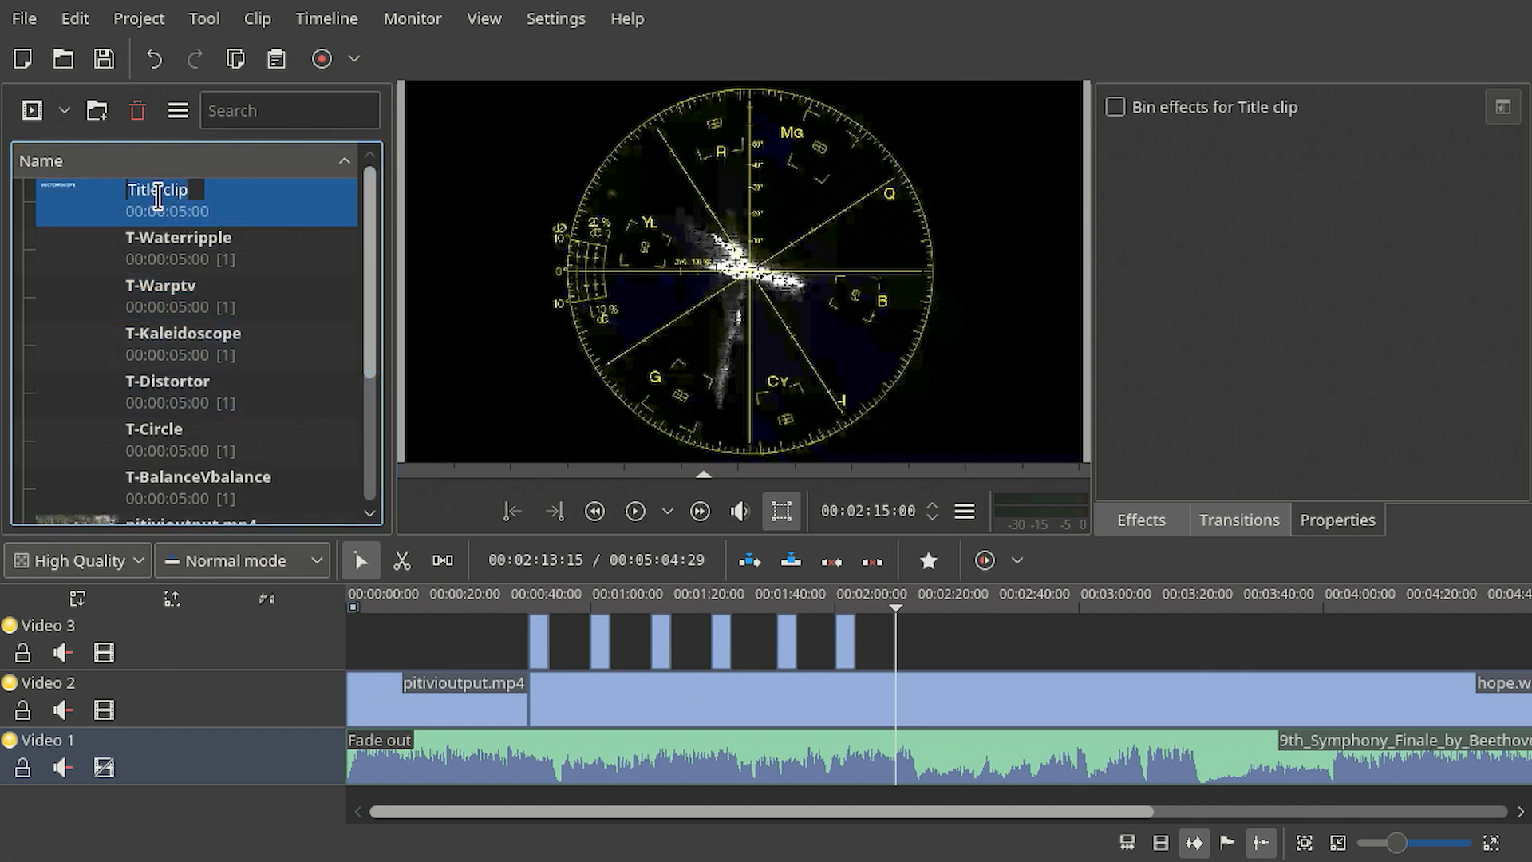
{"action": "type", "text": "T-Vectorscoe"}
{"action": "key", "text": "BackSpace"}
{"action": "type", "text": "pe"}
{"action": "key", "text": "Return"}
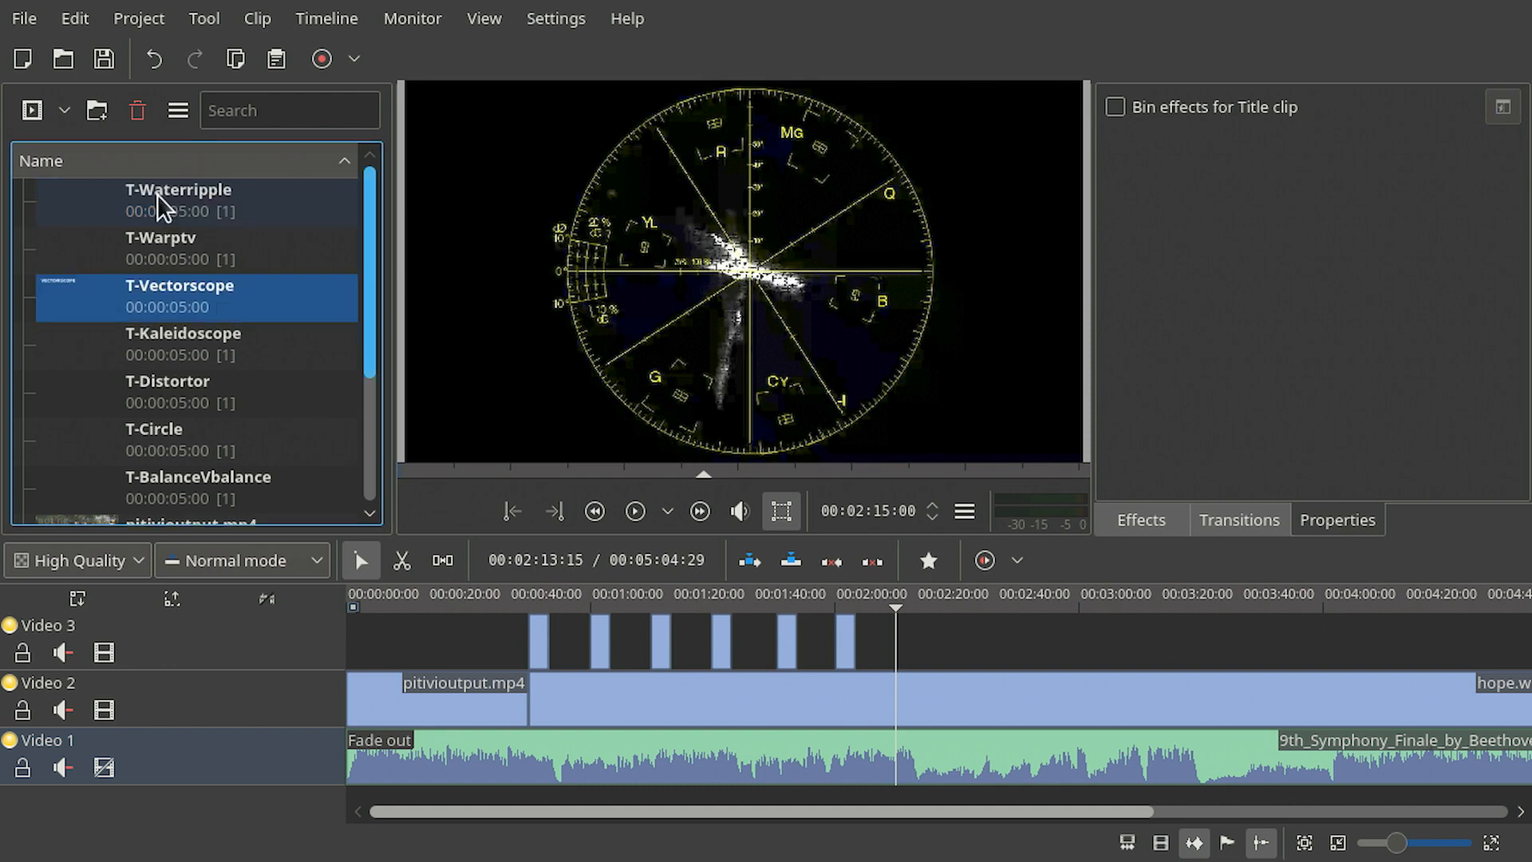
- Place T-Vectorscope on the Video 3 track at the playhead and delete the composition attached to it
{"action": "left_click_drag", "start_coordinate": [103, 319], "coordinate": [907, 651]}
{"action": "left_click", "coordinate": [912, 680]}
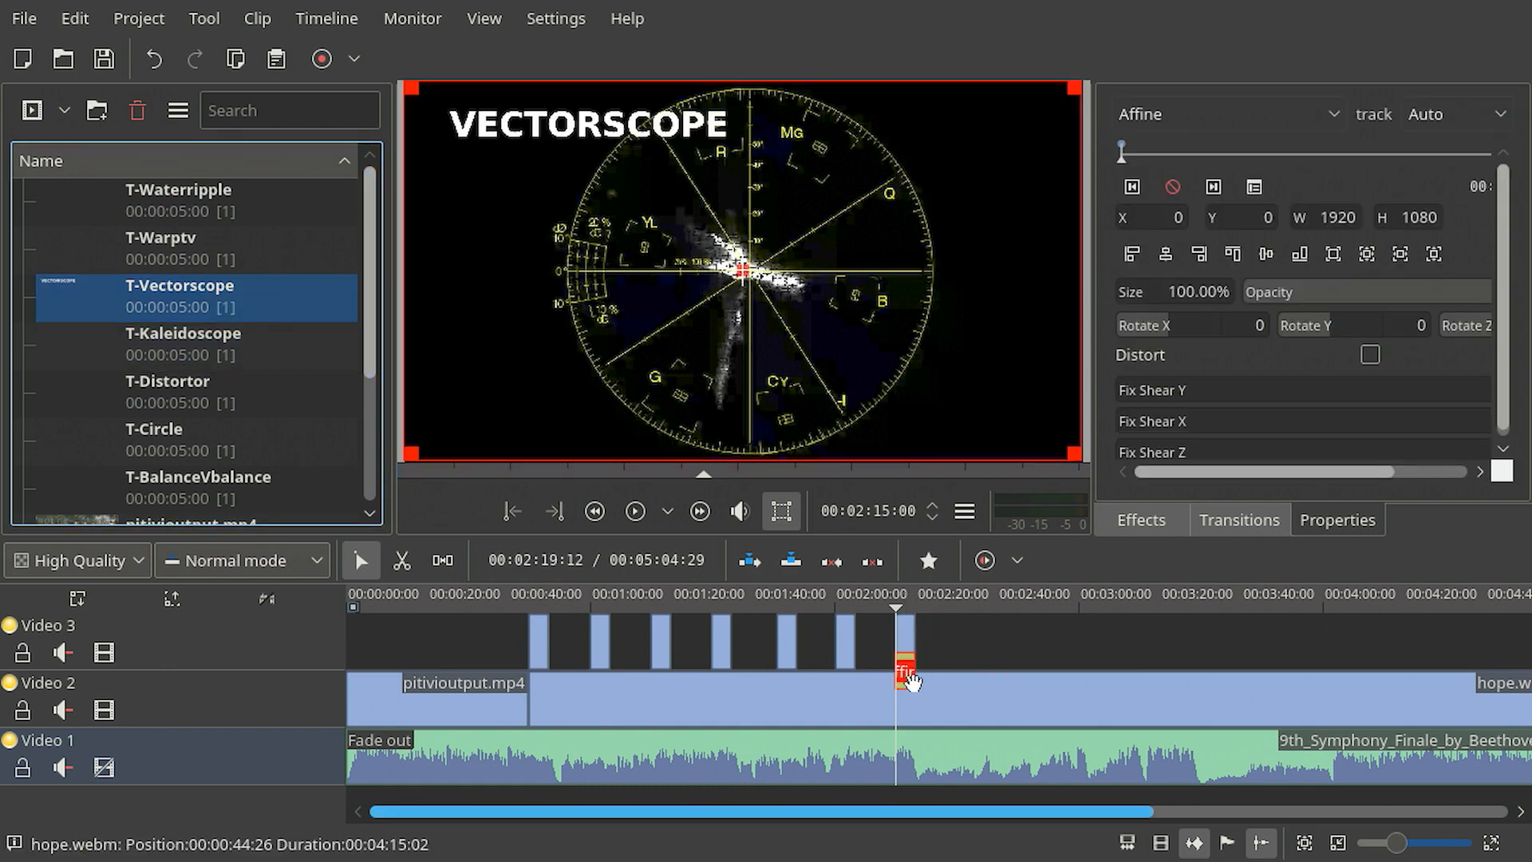
{"action": "key", "text": "Delete"}
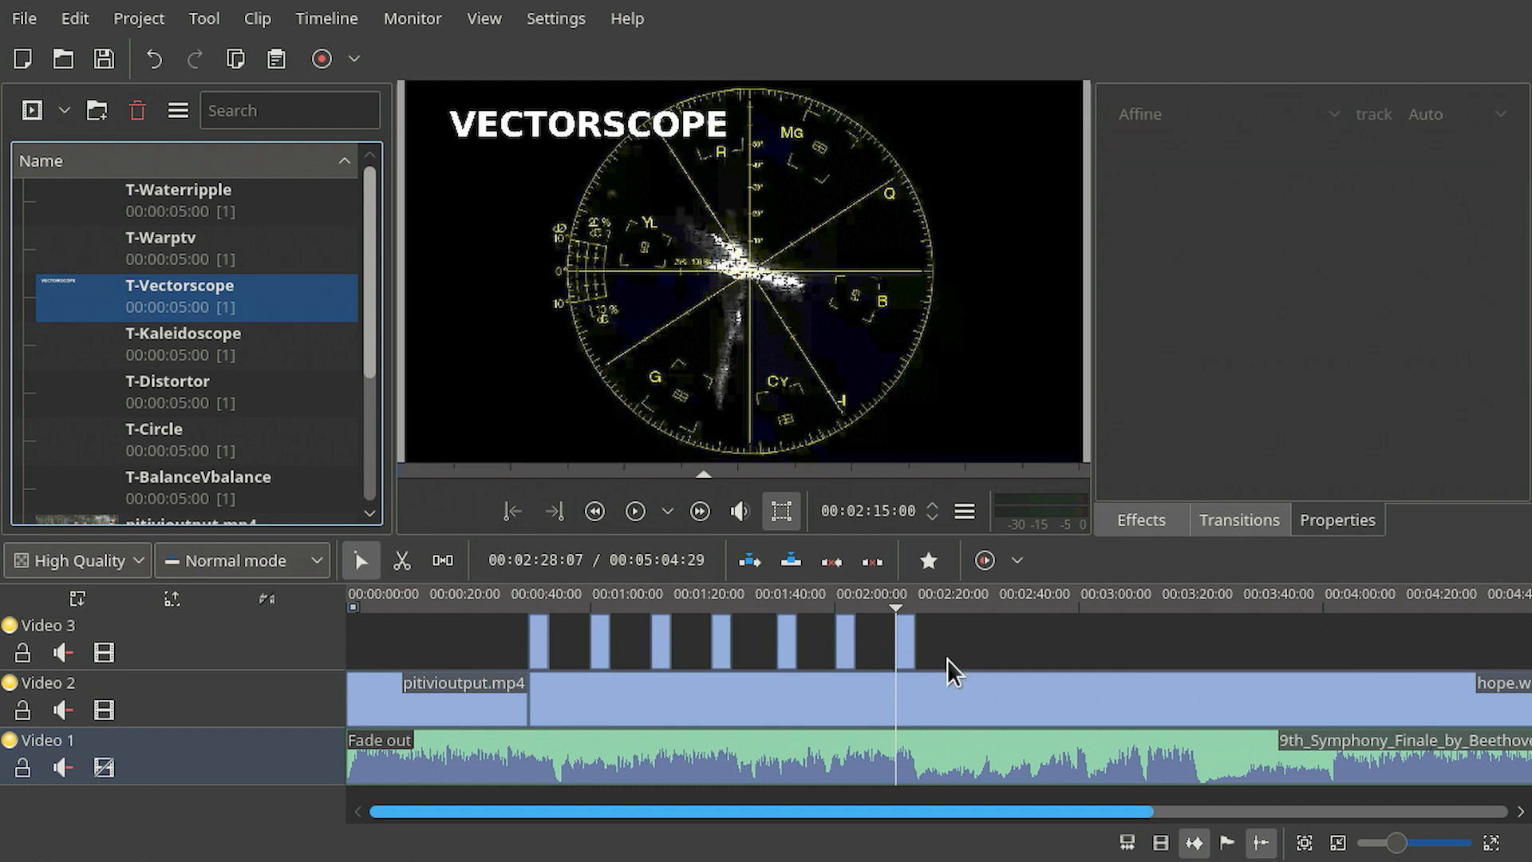
- Create a new title clip with the background shown and add a text item reading TWIRL near the upper-left corner
{"action": "left_click_drag", "start_coordinate": [955, 611], "coordinate": [1018, 623]}
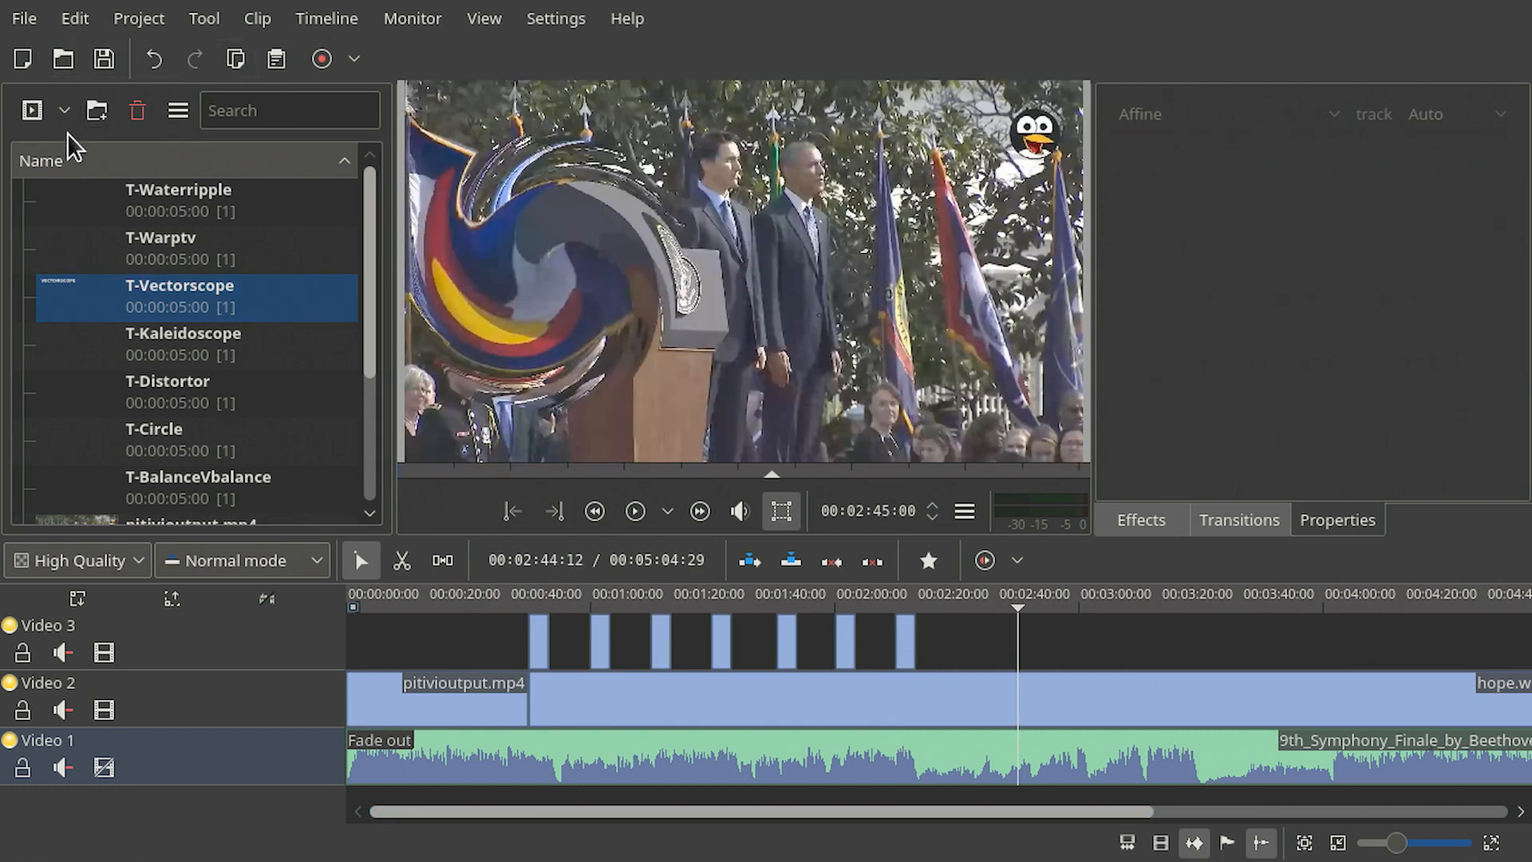
{"action": "left_click", "coordinate": [70, 104]}
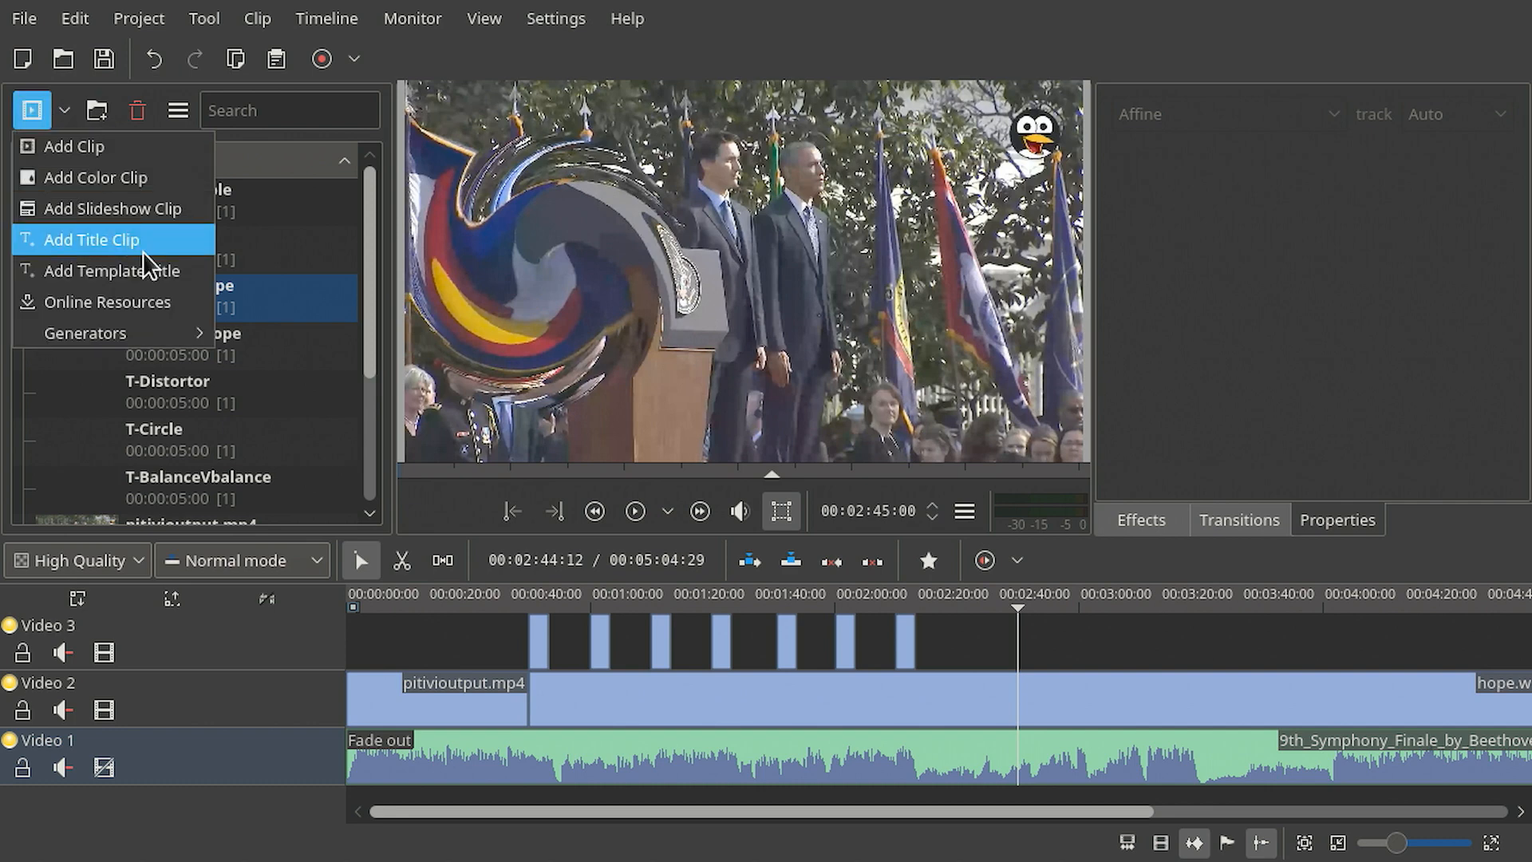
{"action": "left_click", "coordinate": [103, 243]}
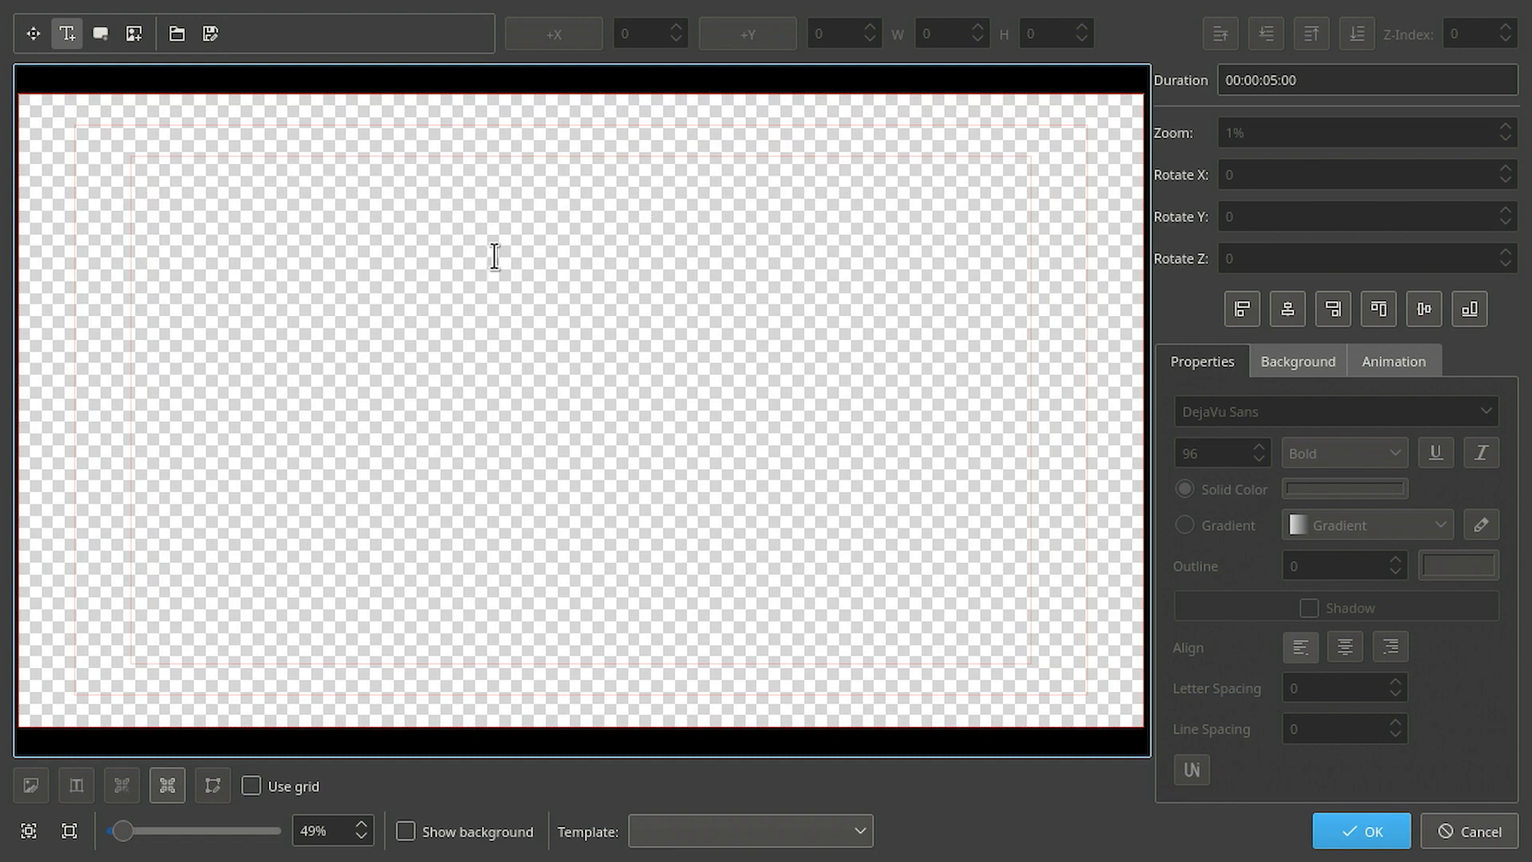
{"action": "left_click", "coordinate": [427, 831]}
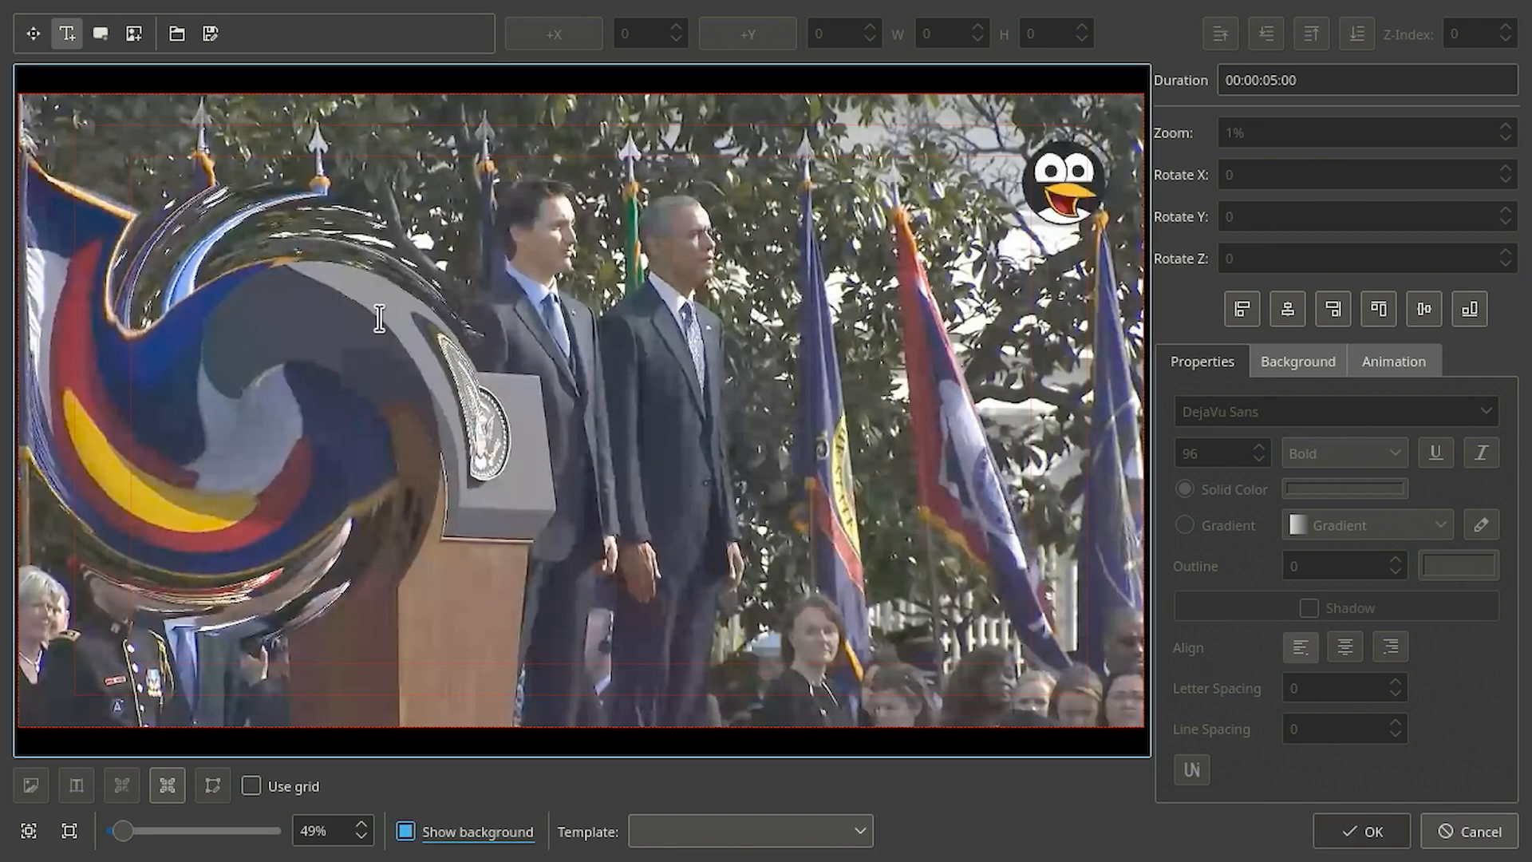
{"action": "left_click", "coordinate": [97, 170]}
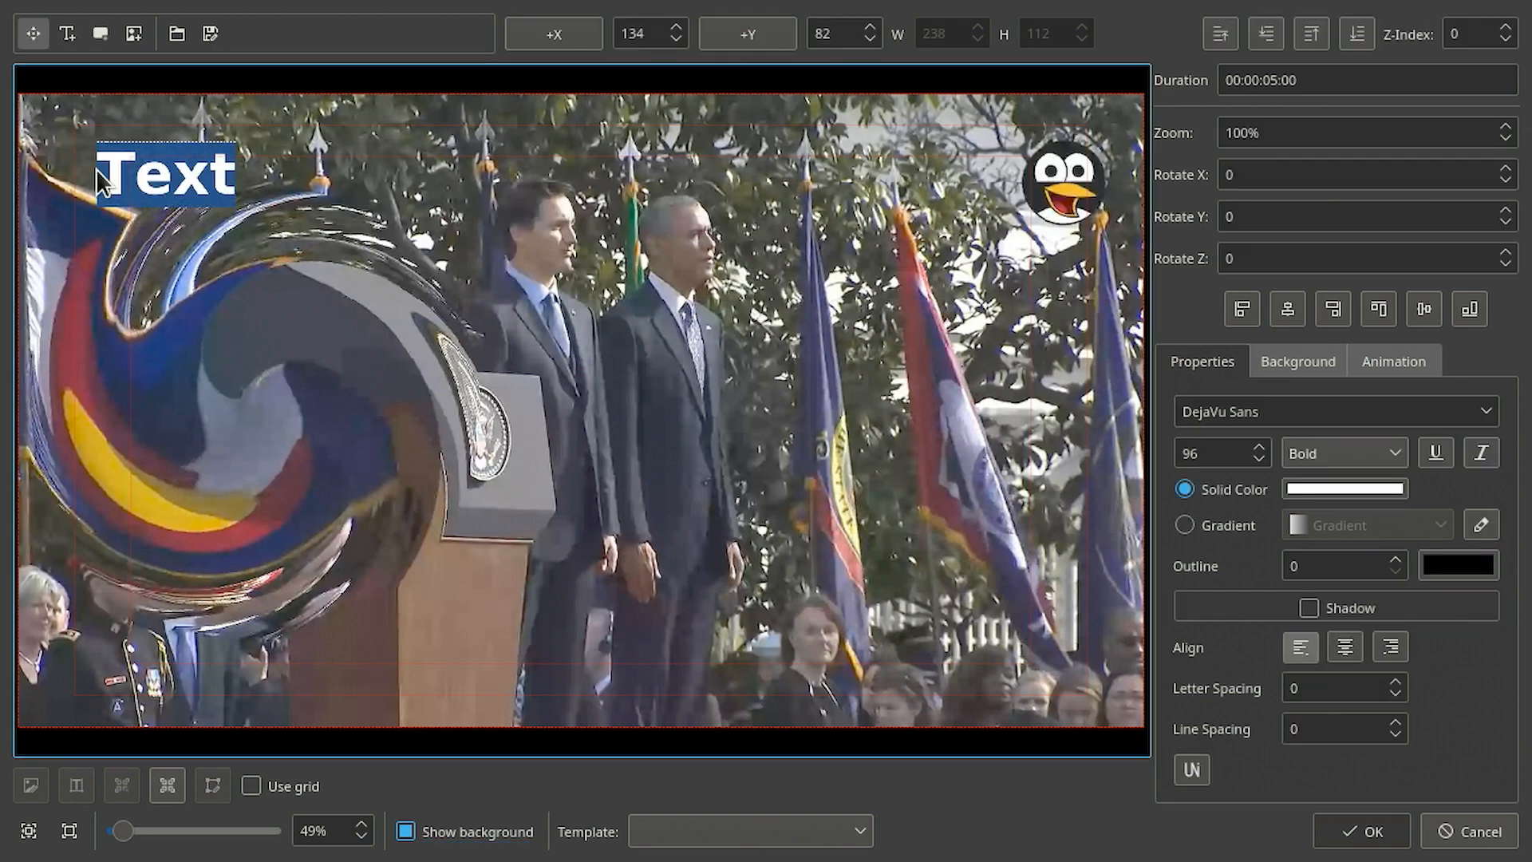
{"action": "left_click_drag", "start_coordinate": [163, 184], "coordinate": [141, 177]}
{"action": "double_click", "coordinate": [141, 177]}
{"action": "type", "text": "TWIRL"}
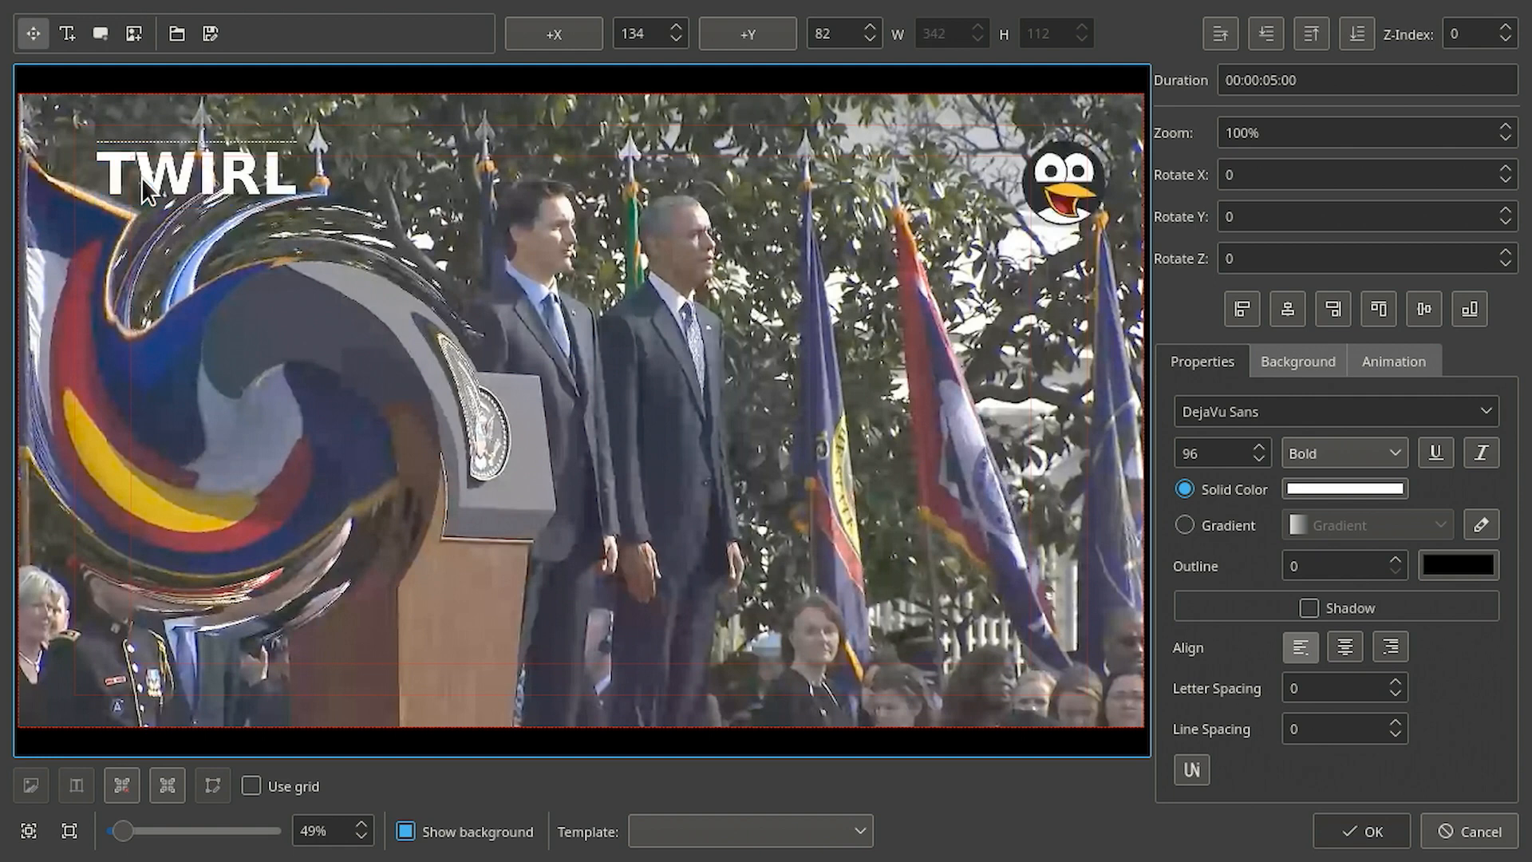
- Set the TWIRL text's outline width to 32
{"action": "double_click", "coordinate": [226, 191]}
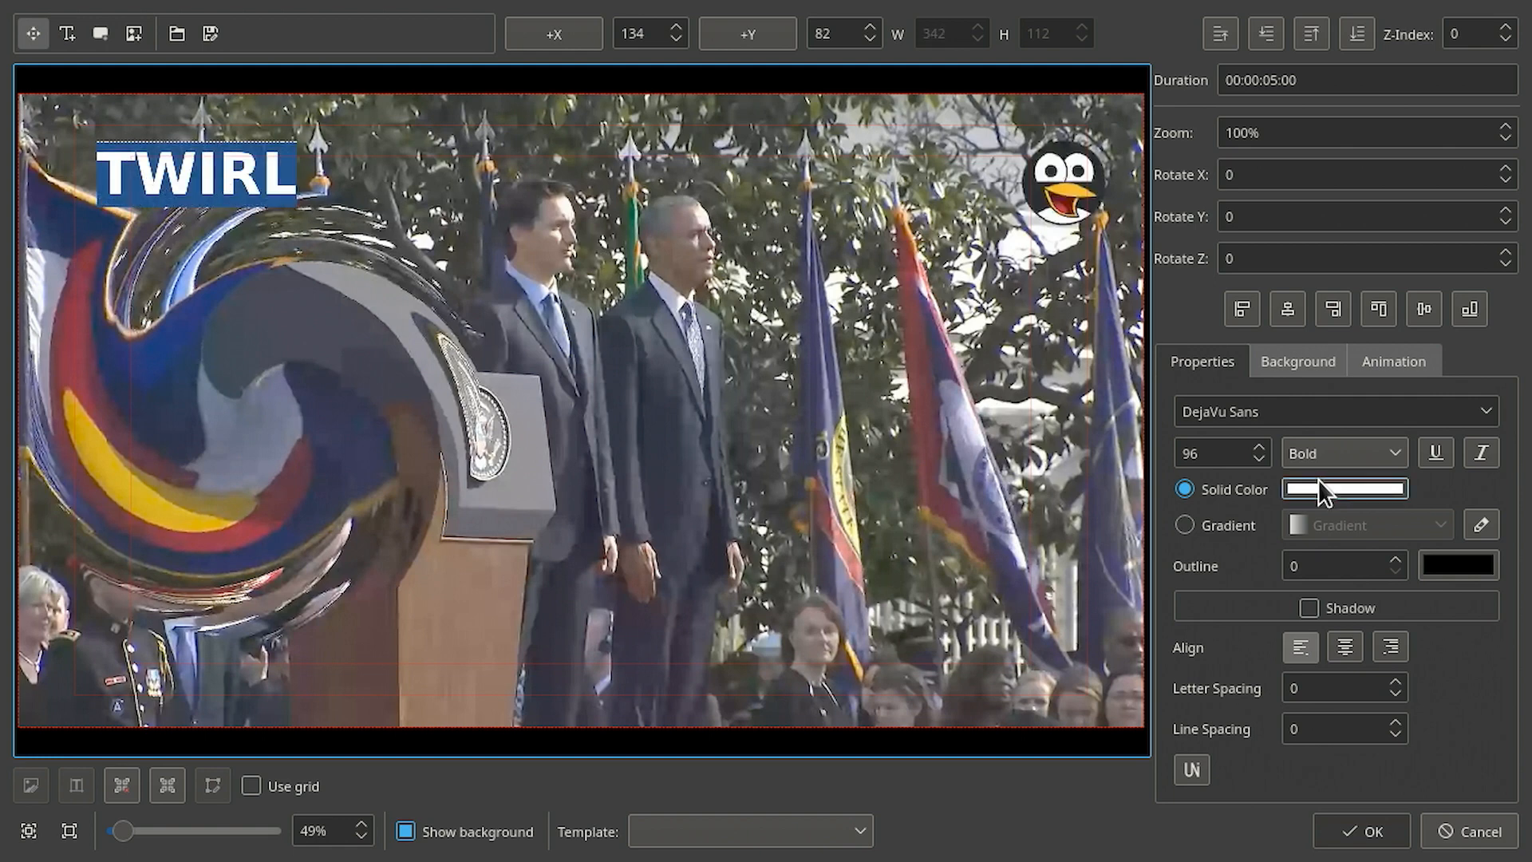
{"action": "double_click", "coordinate": [1313, 566]}
{"action": "type", "text": "64"}
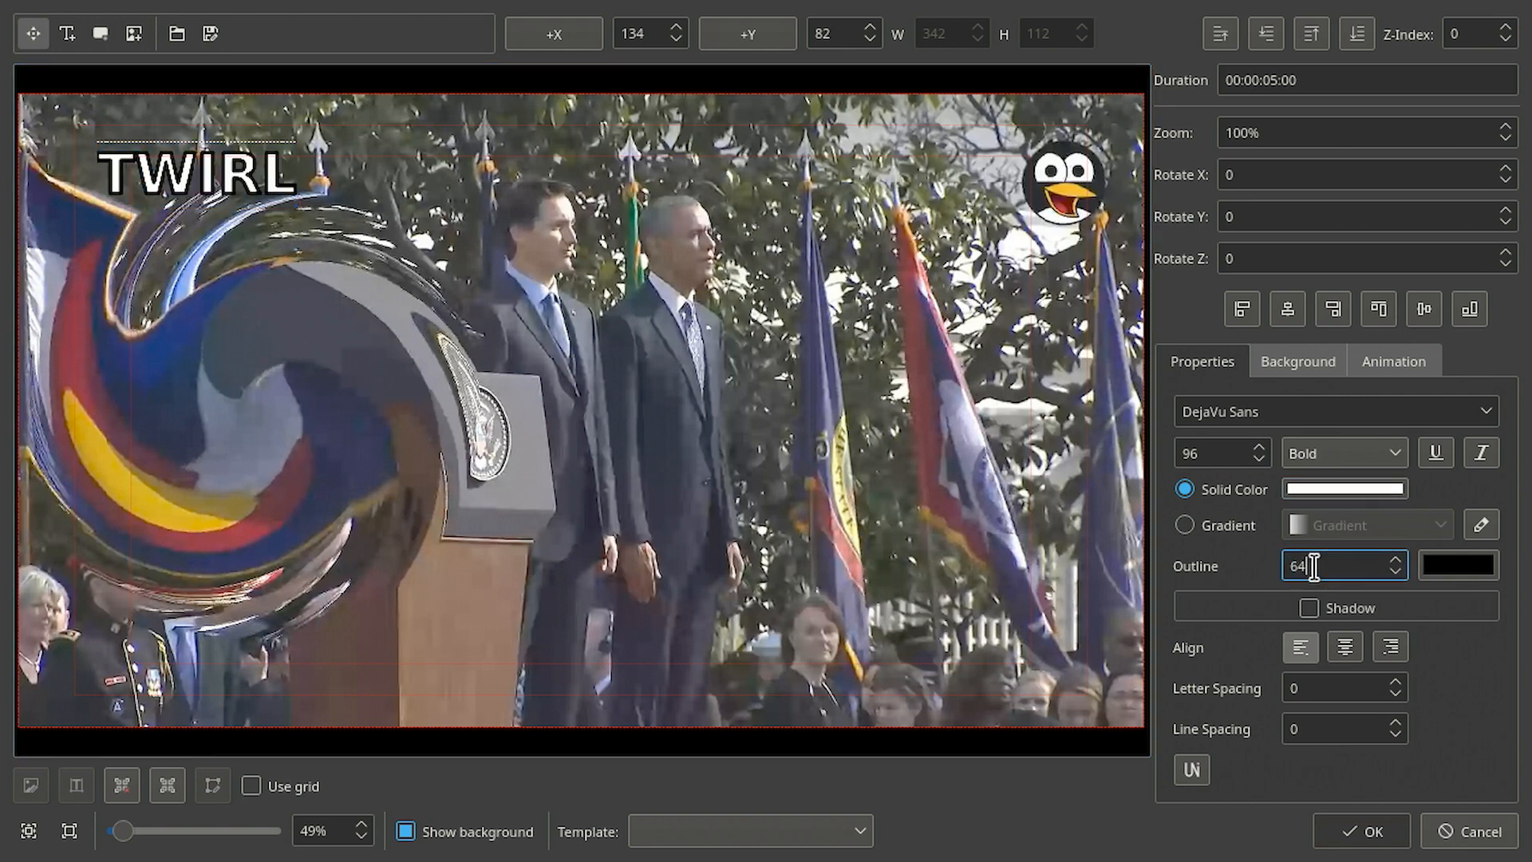
{"action": "key", "text": "Tab"}
{"action": "left_click", "coordinate": [249, 168]}
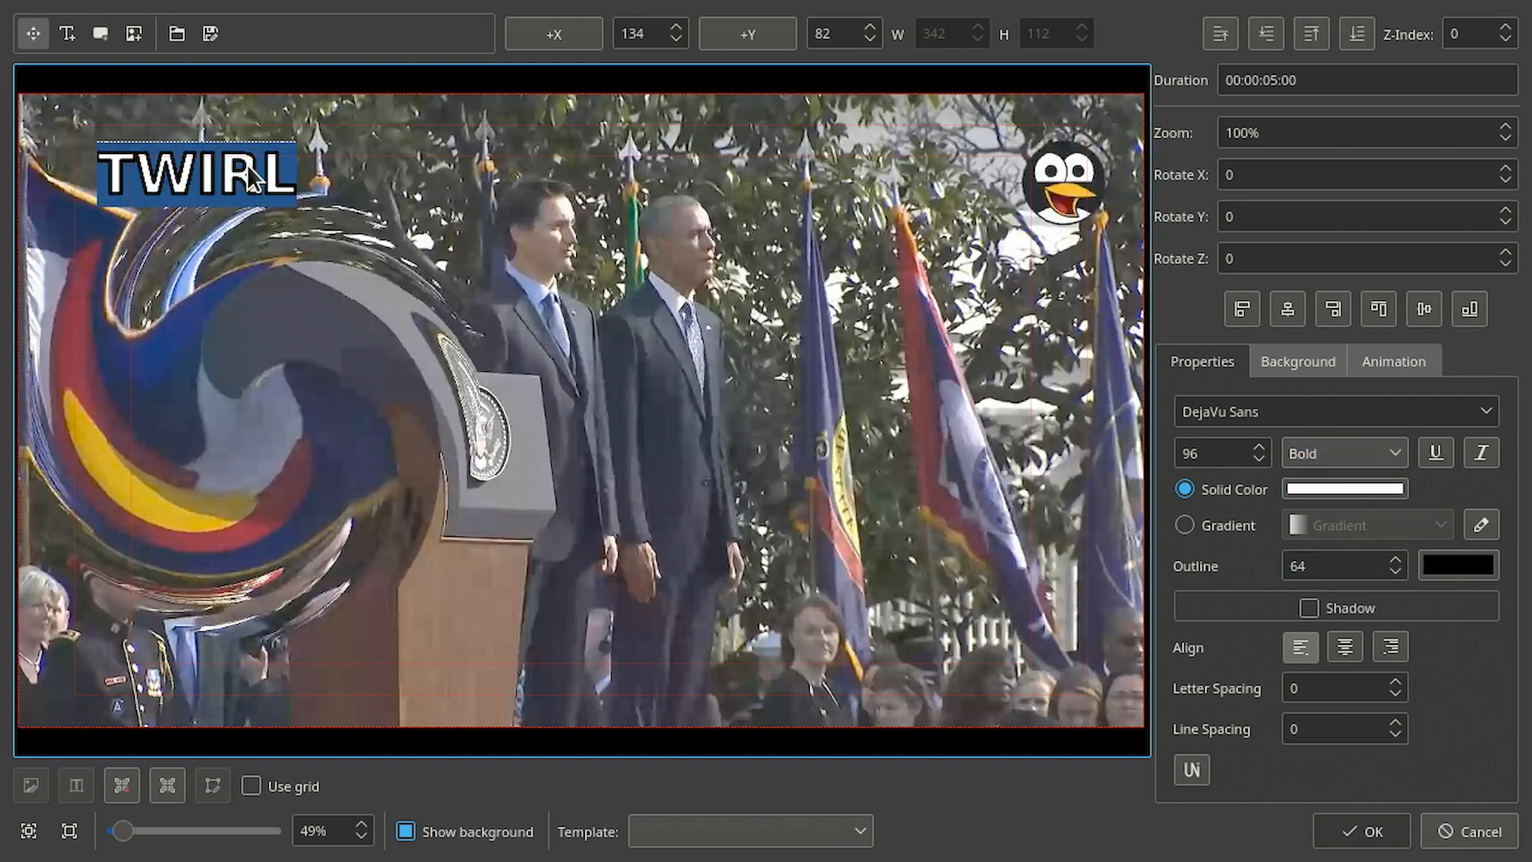
{"action": "double_click", "coordinate": [1340, 563]}
{"action": "type", "text": "32"}
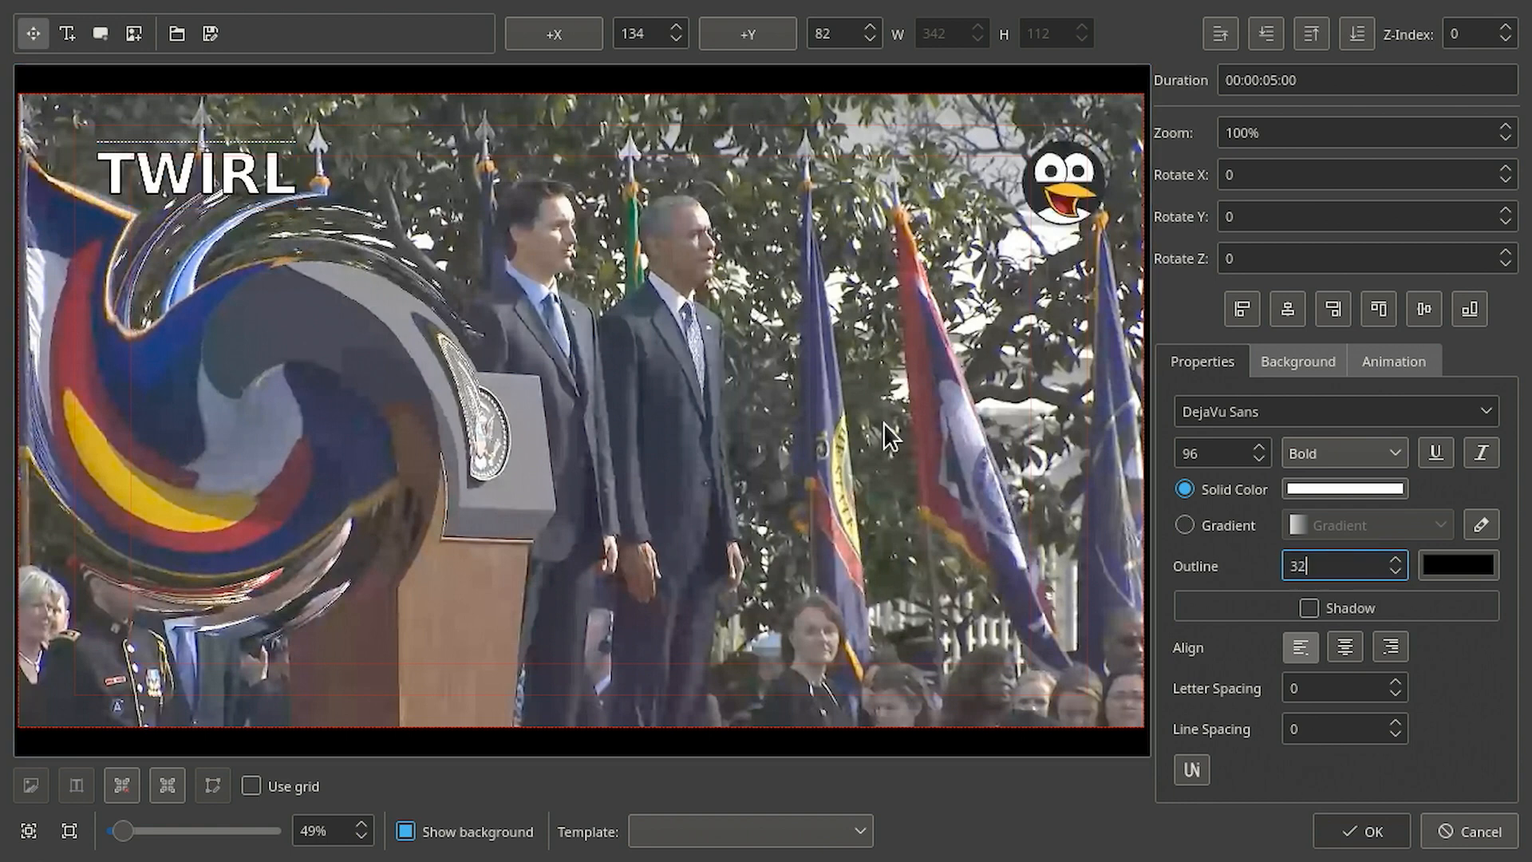
{"action": "double_click", "coordinate": [254, 192]}
{"action": "left_click", "coordinate": [250, 178]}
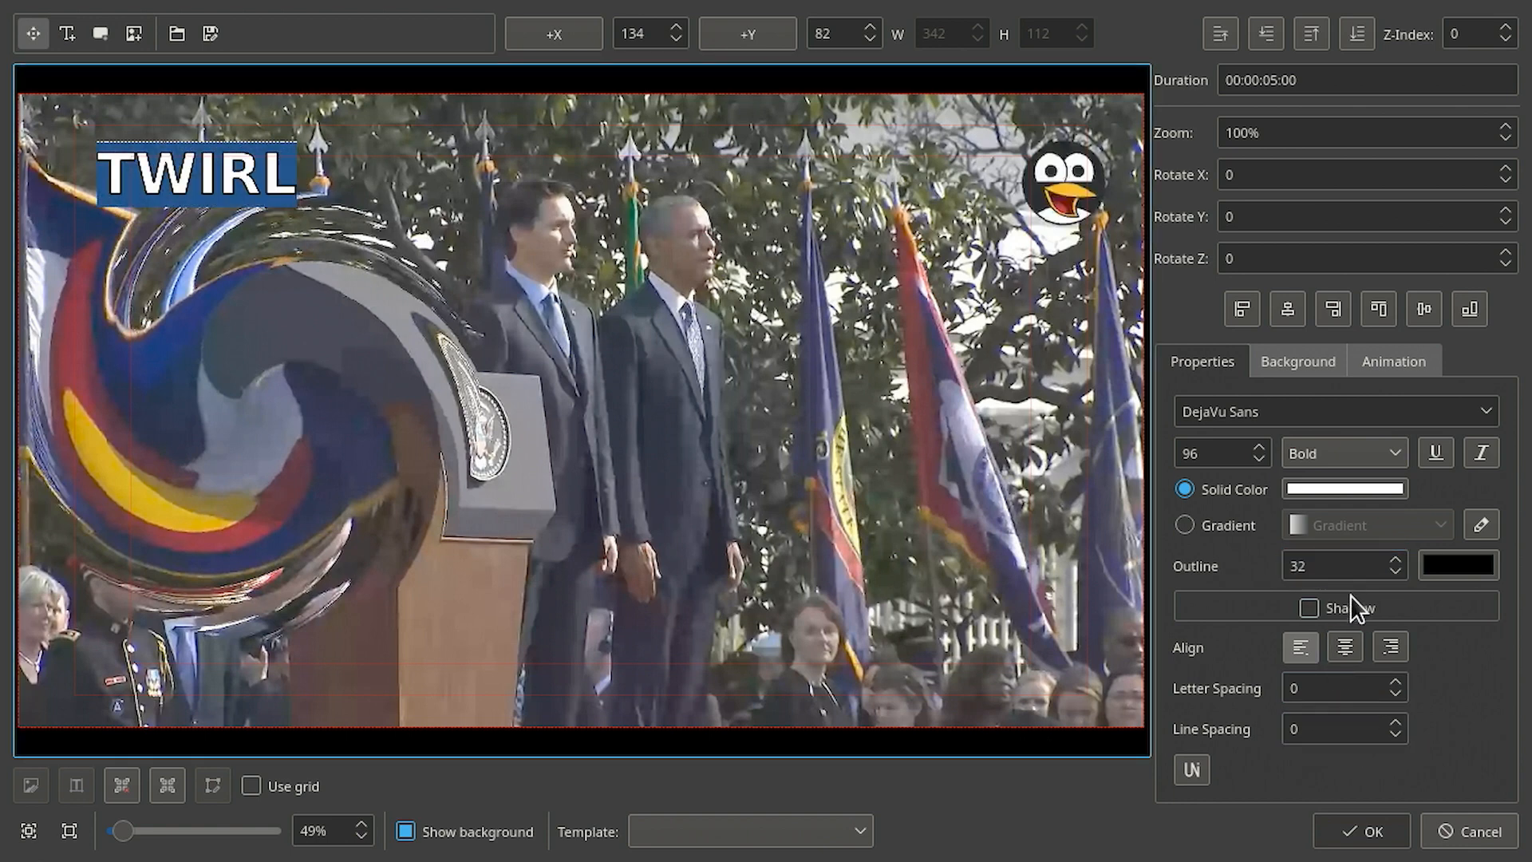
- Enable the shadow on the TWIRL text
{"action": "key", "text": "ctrl+a"}
{"action": "left_click", "coordinate": [1310, 609]}
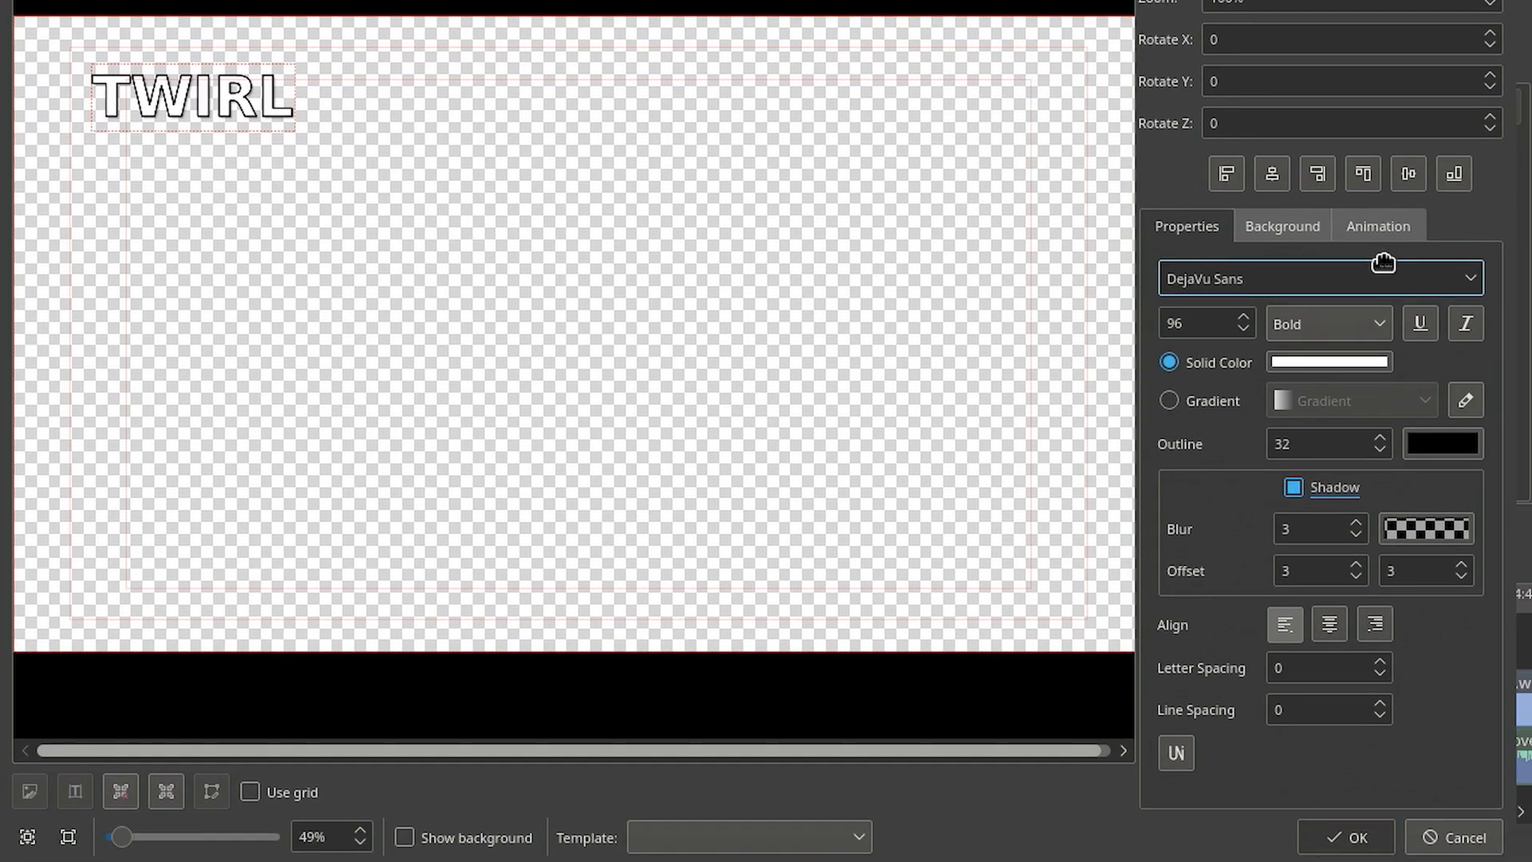
{"action": "left_click", "coordinate": [240, 98]}
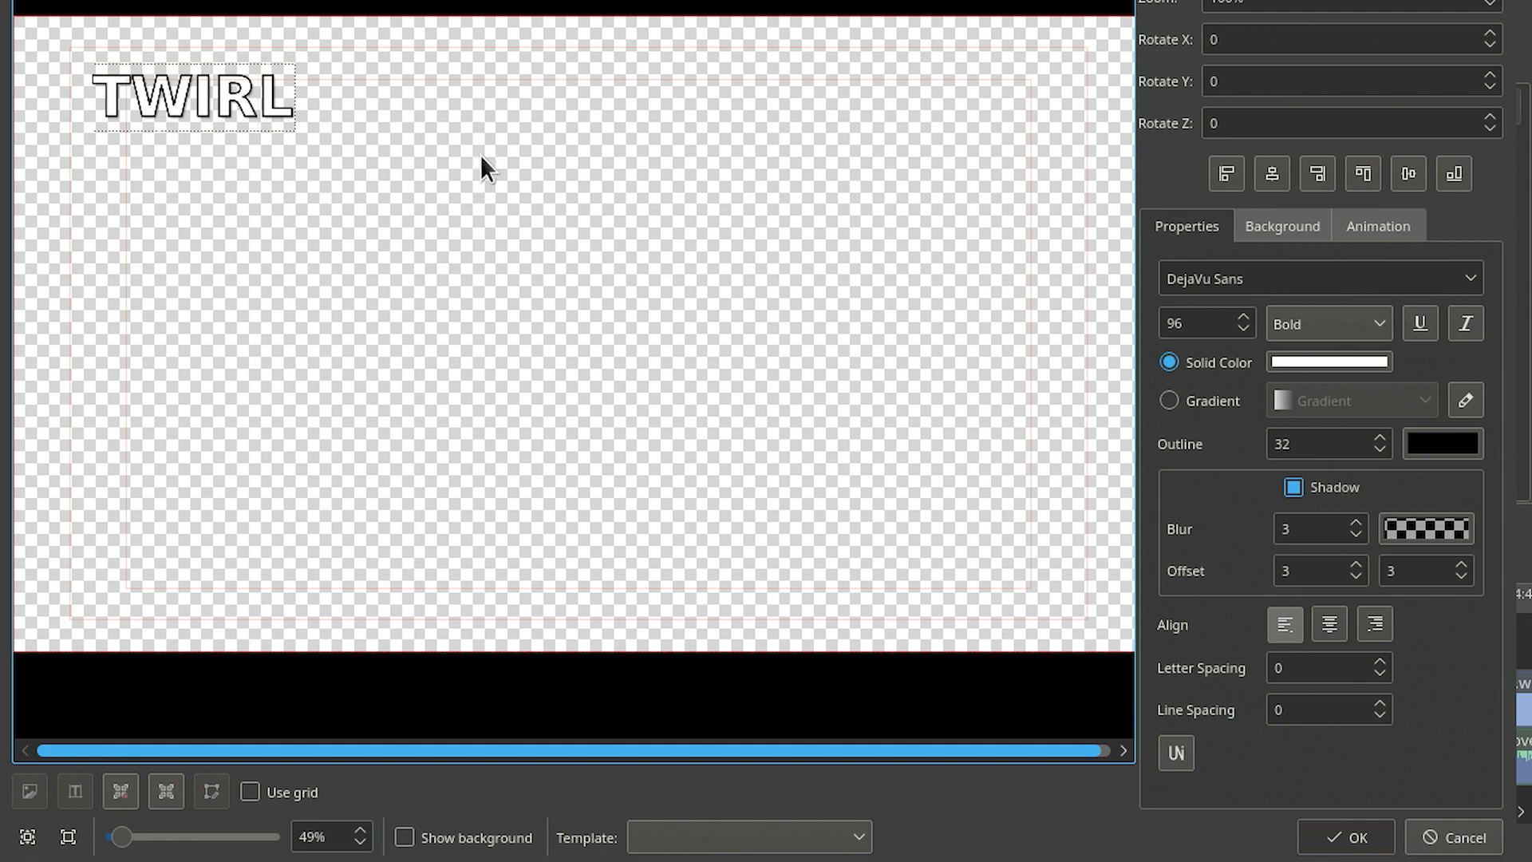
{"action": "left_click_drag", "start_coordinate": [1510, 0], "coordinate": [1502, 0]}
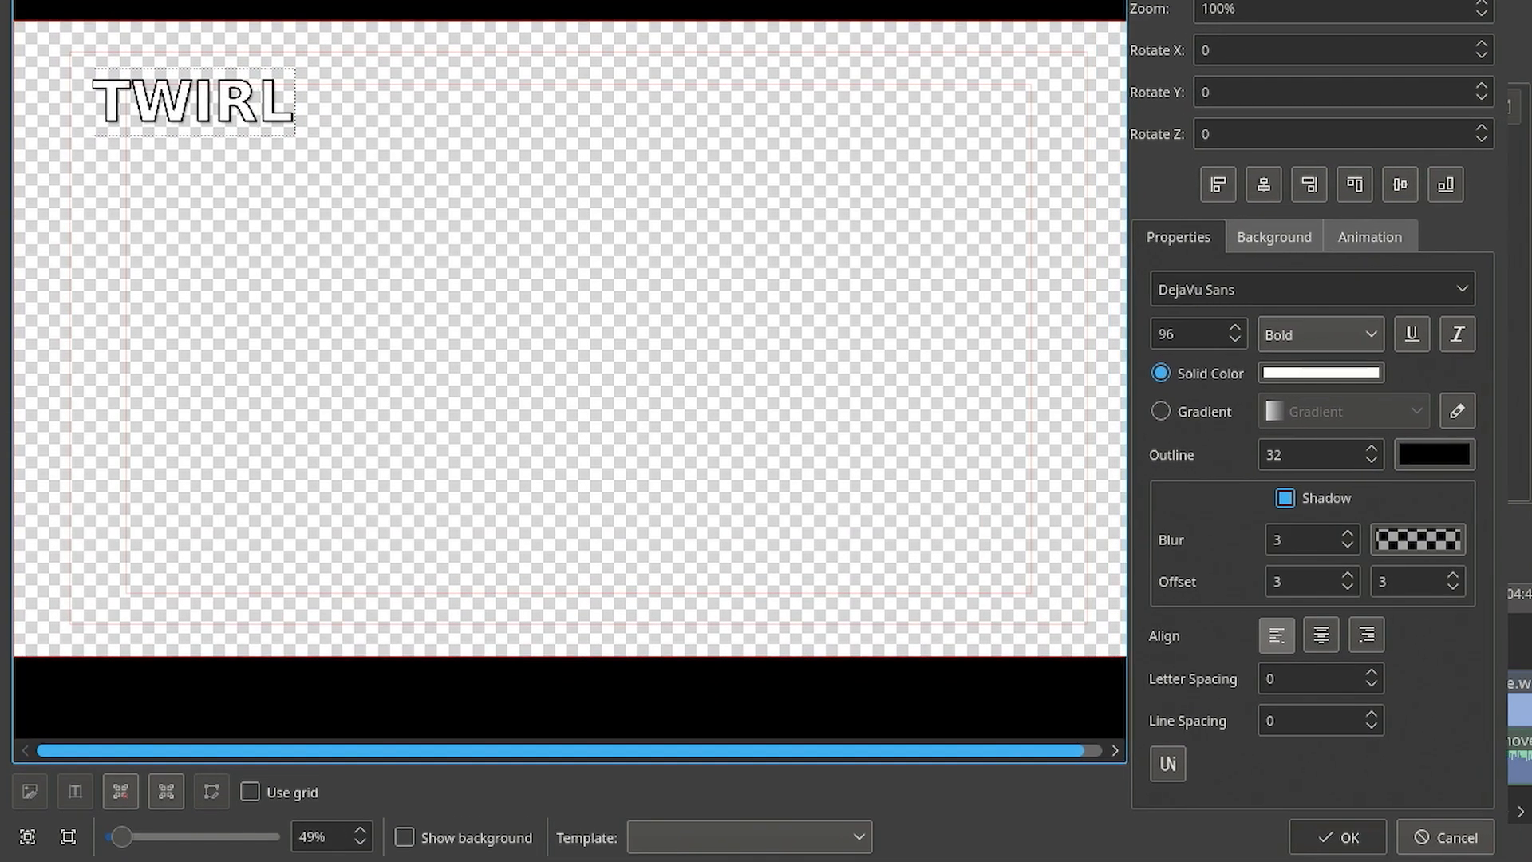
{"action": "double_click", "coordinate": [206, 115]}
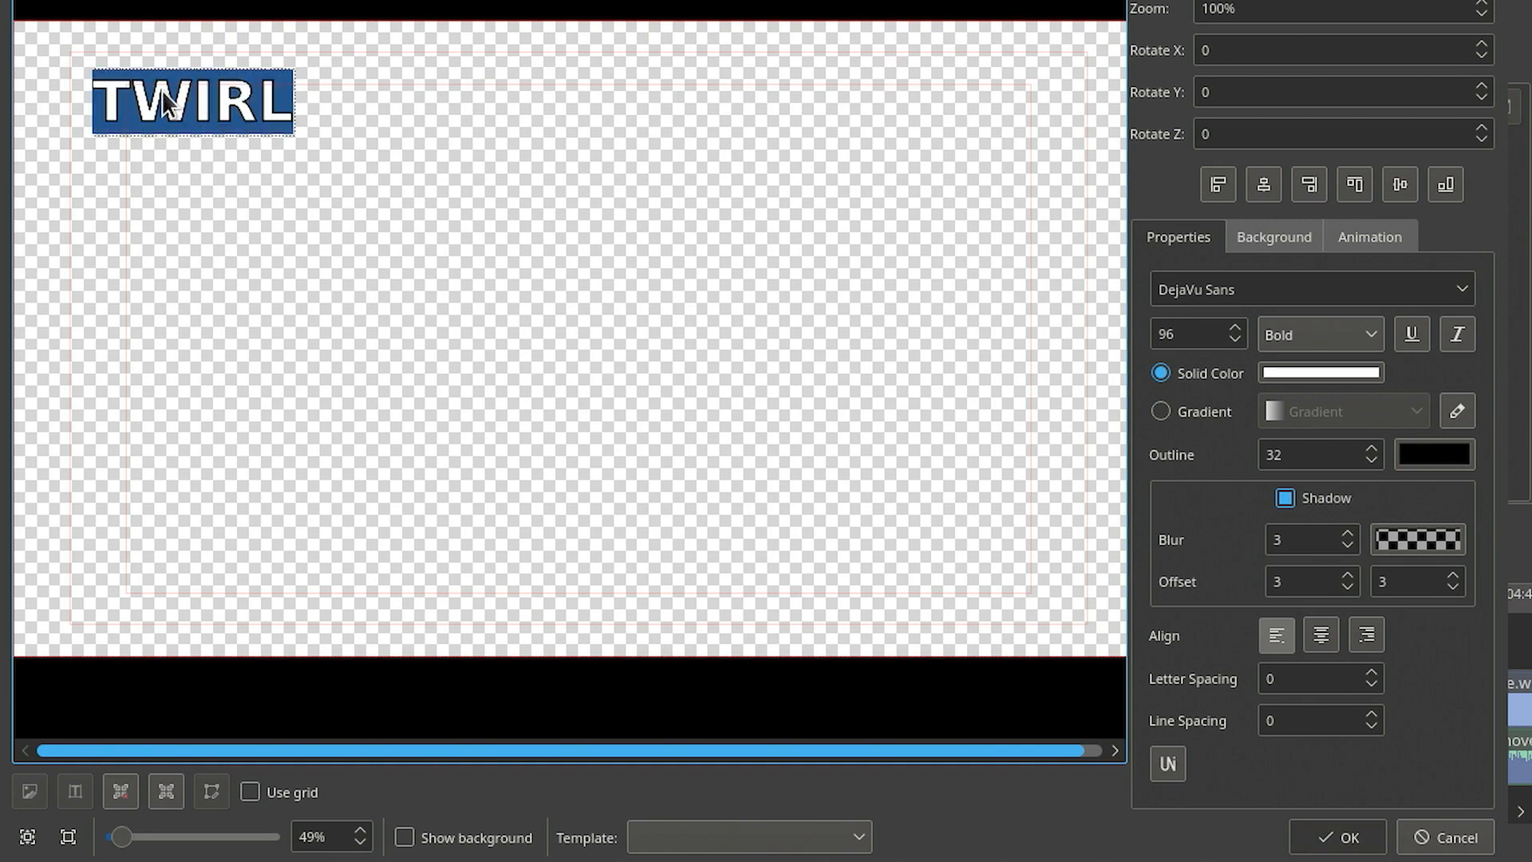
{"action": "left_click", "coordinate": [1341, 503]}
{"action": "left_click", "coordinate": [1340, 503]}
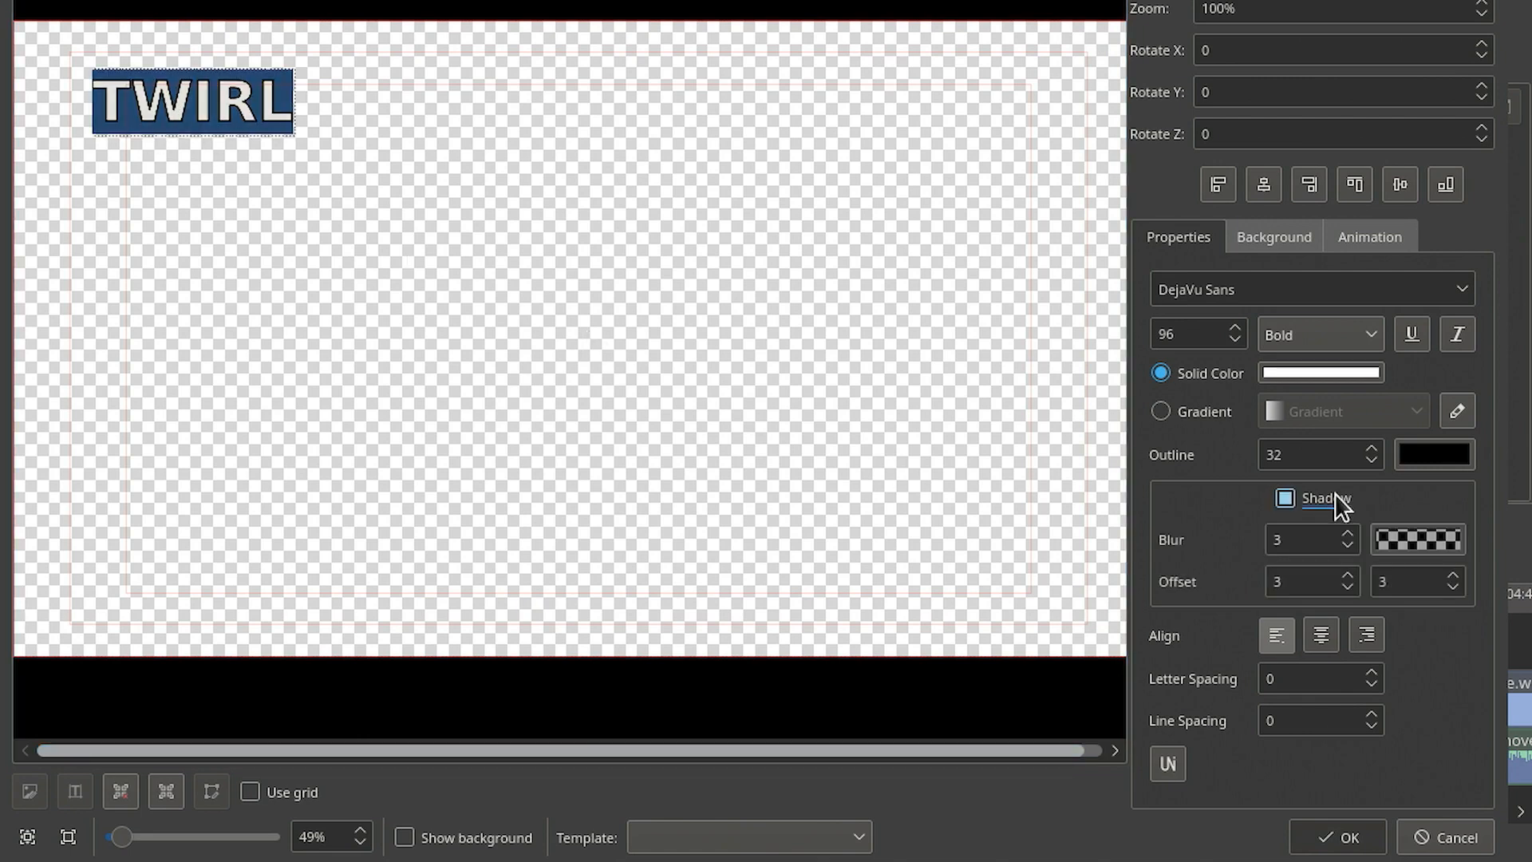
- Set the shadow blur to 15 and both shadow offsets to 0
{"action": "double_click", "coordinate": [1297, 540]}
{"action": "type", "text": "15"}
{"action": "key", "text": "Tab"}
{"action": "left_click", "coordinate": [1311, 594]}
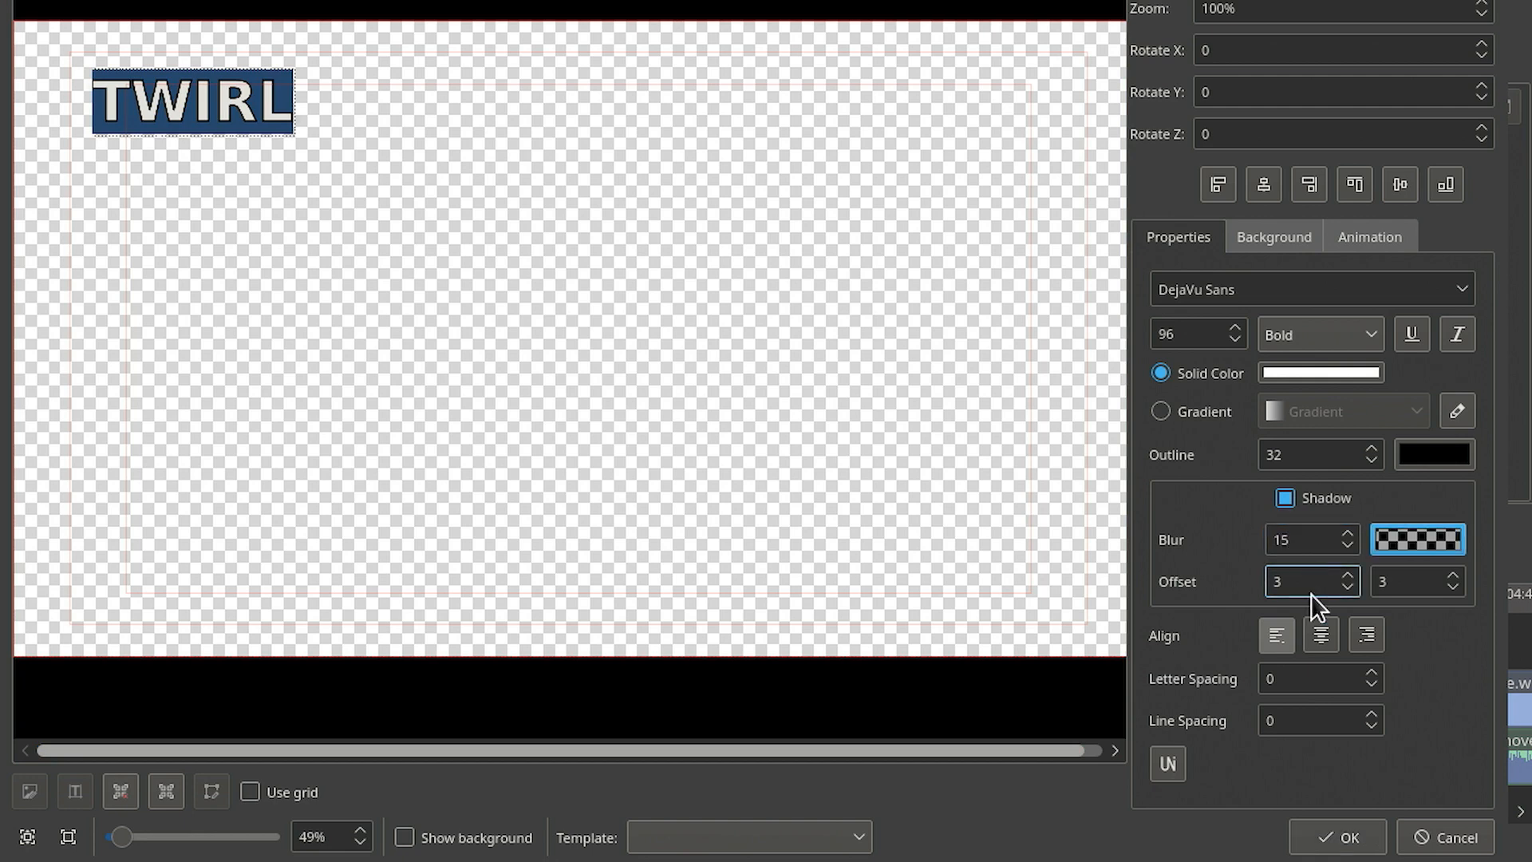
{"action": "double_click", "coordinate": [1300, 576]}
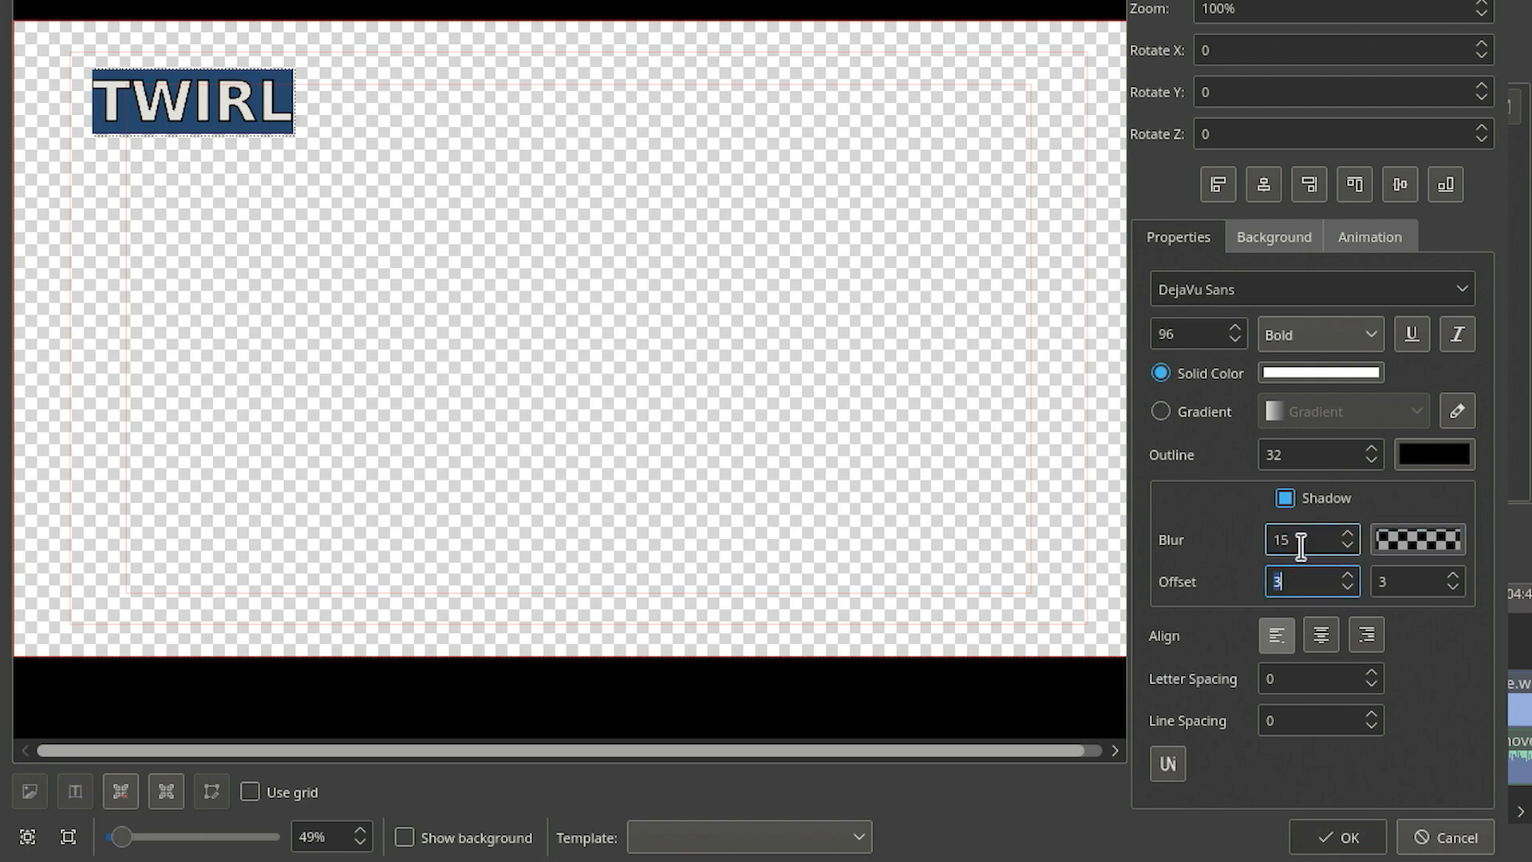
{"action": "type", "text": "0"}
{"action": "key", "text": "Tab"}
{"action": "type", "text": "0"}
{"action": "key", "text": "Tab"}
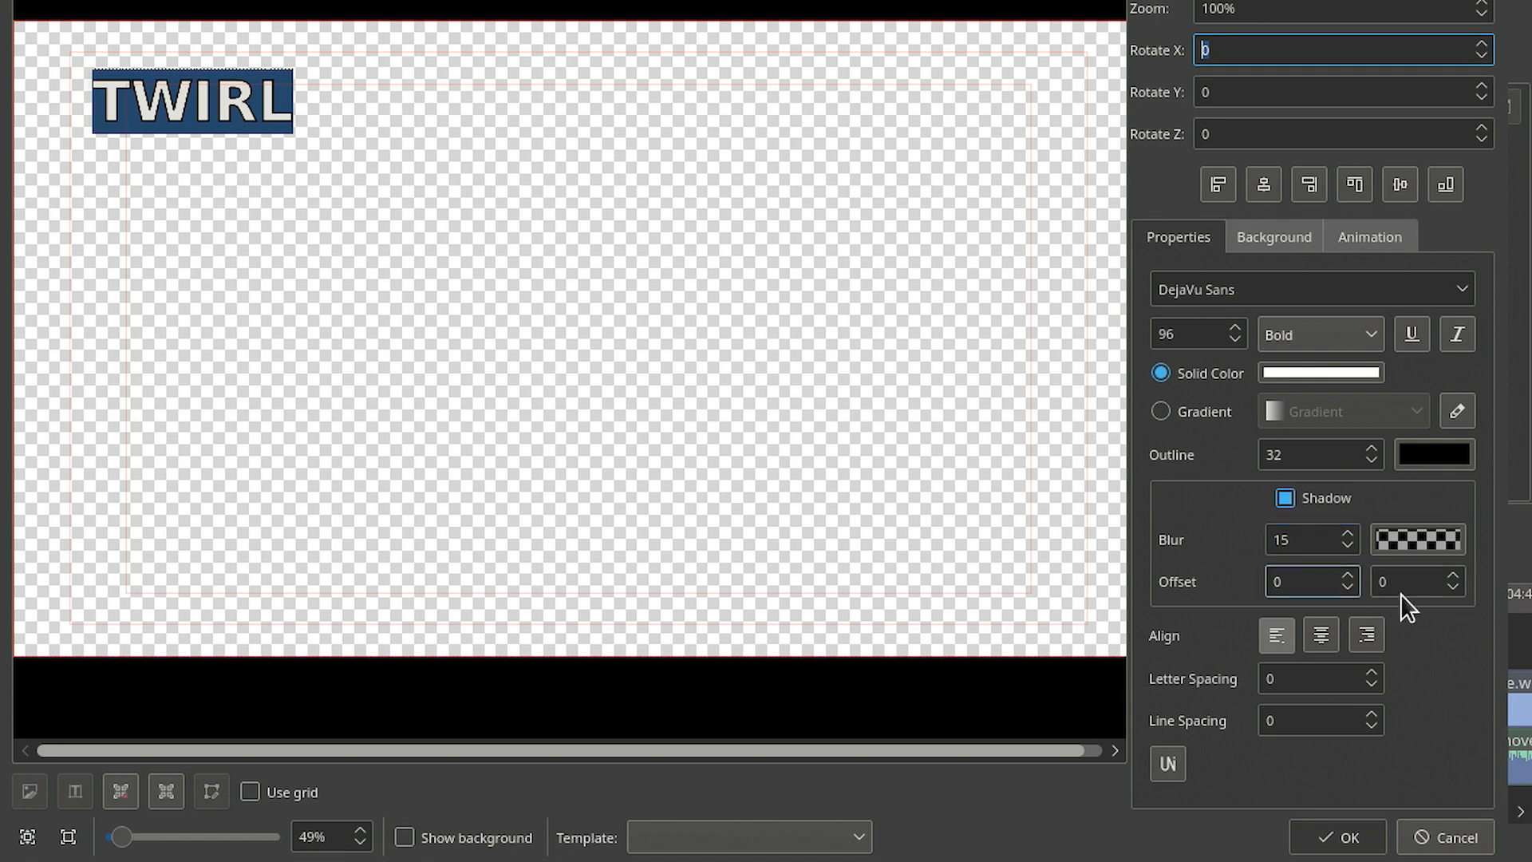
- Set the shadow colour's alpha channel to 255
{"action": "left_click", "coordinate": [1410, 539]}
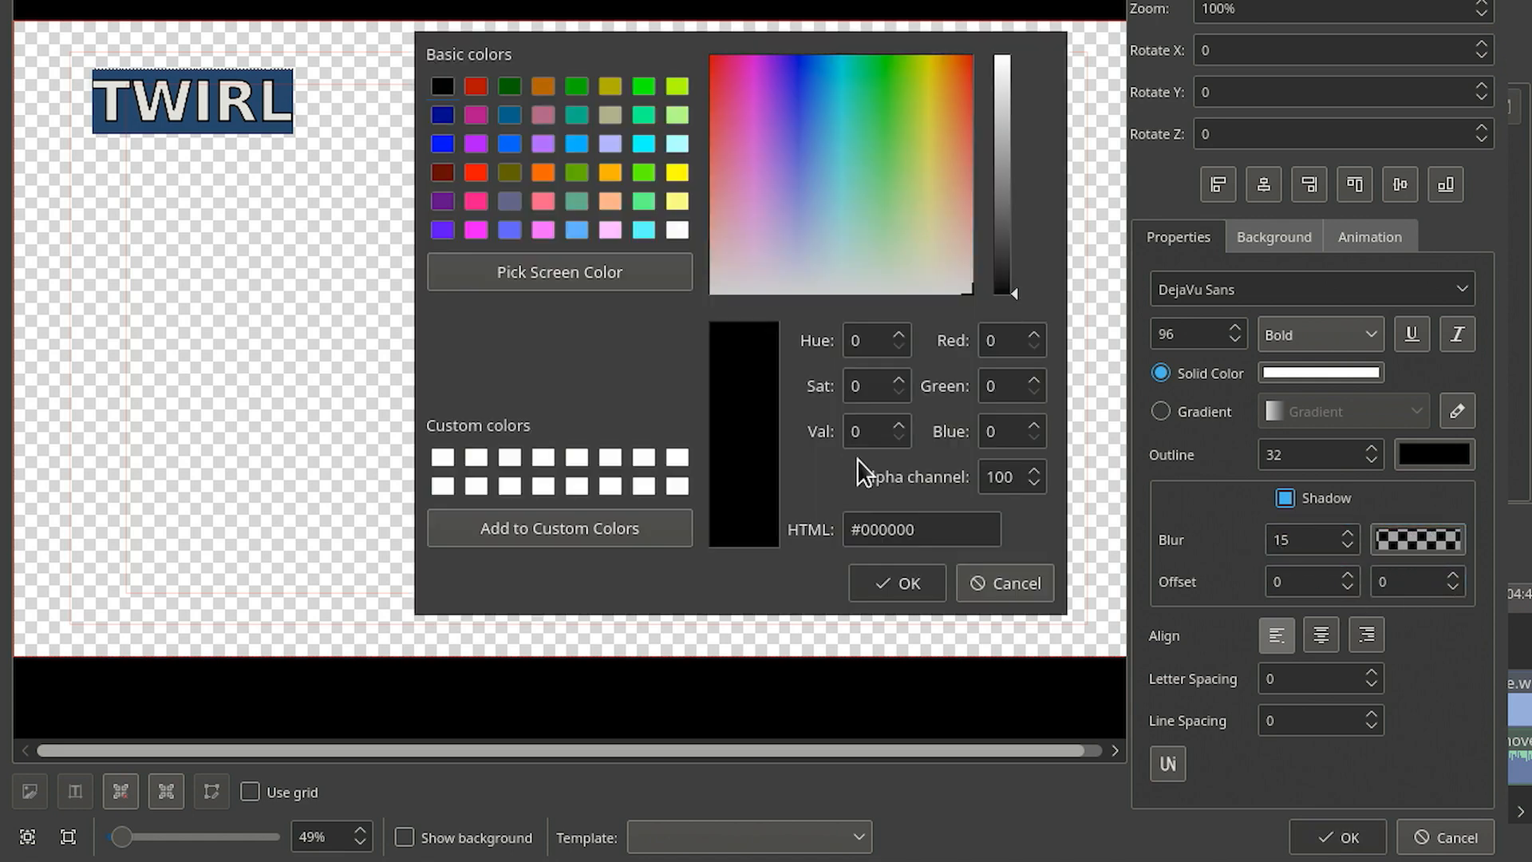
{"action": "double_click", "coordinate": [1008, 477]}
{"action": "type", "text": "255"}
{"action": "key", "text": "Tab"}
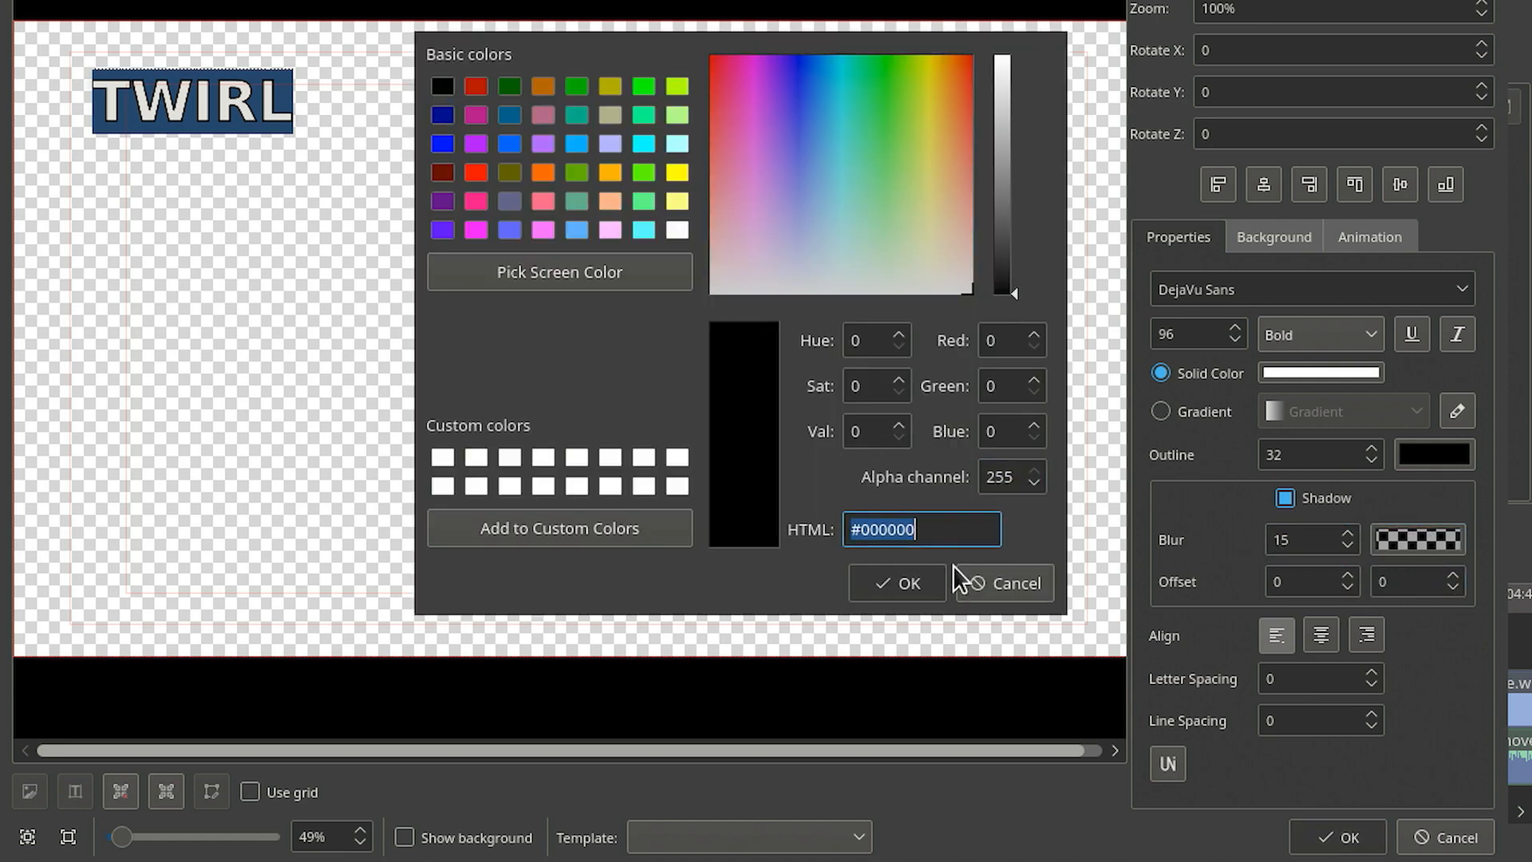
{"action": "left_click", "coordinate": [900, 585]}
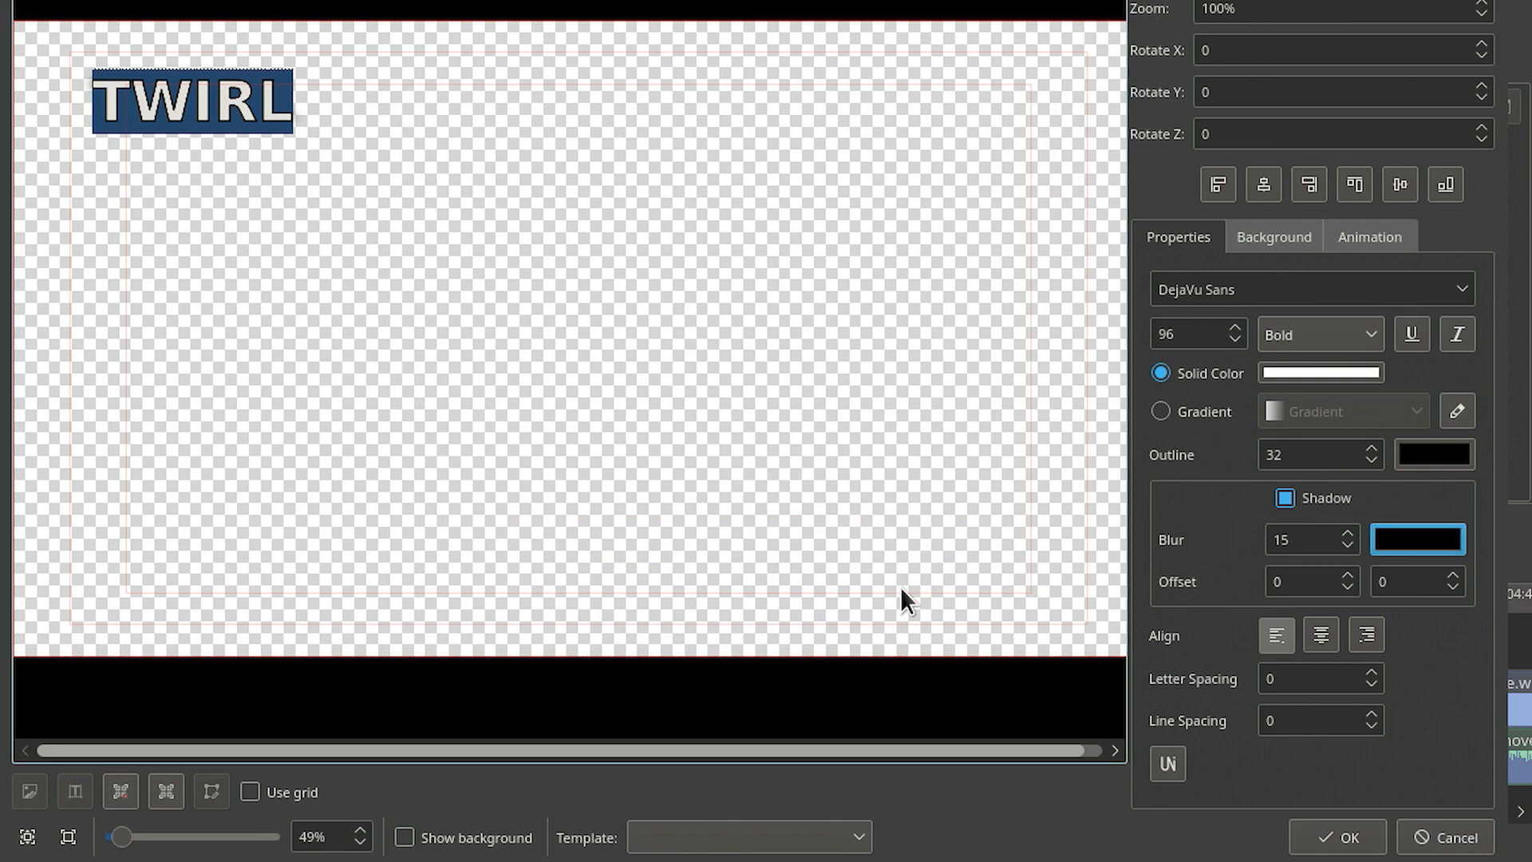
- Preview the title over the video background and save the title clip
{"action": "left_click", "coordinate": [380, 235]}
{"action": "left_click", "coordinate": [405, 838]}
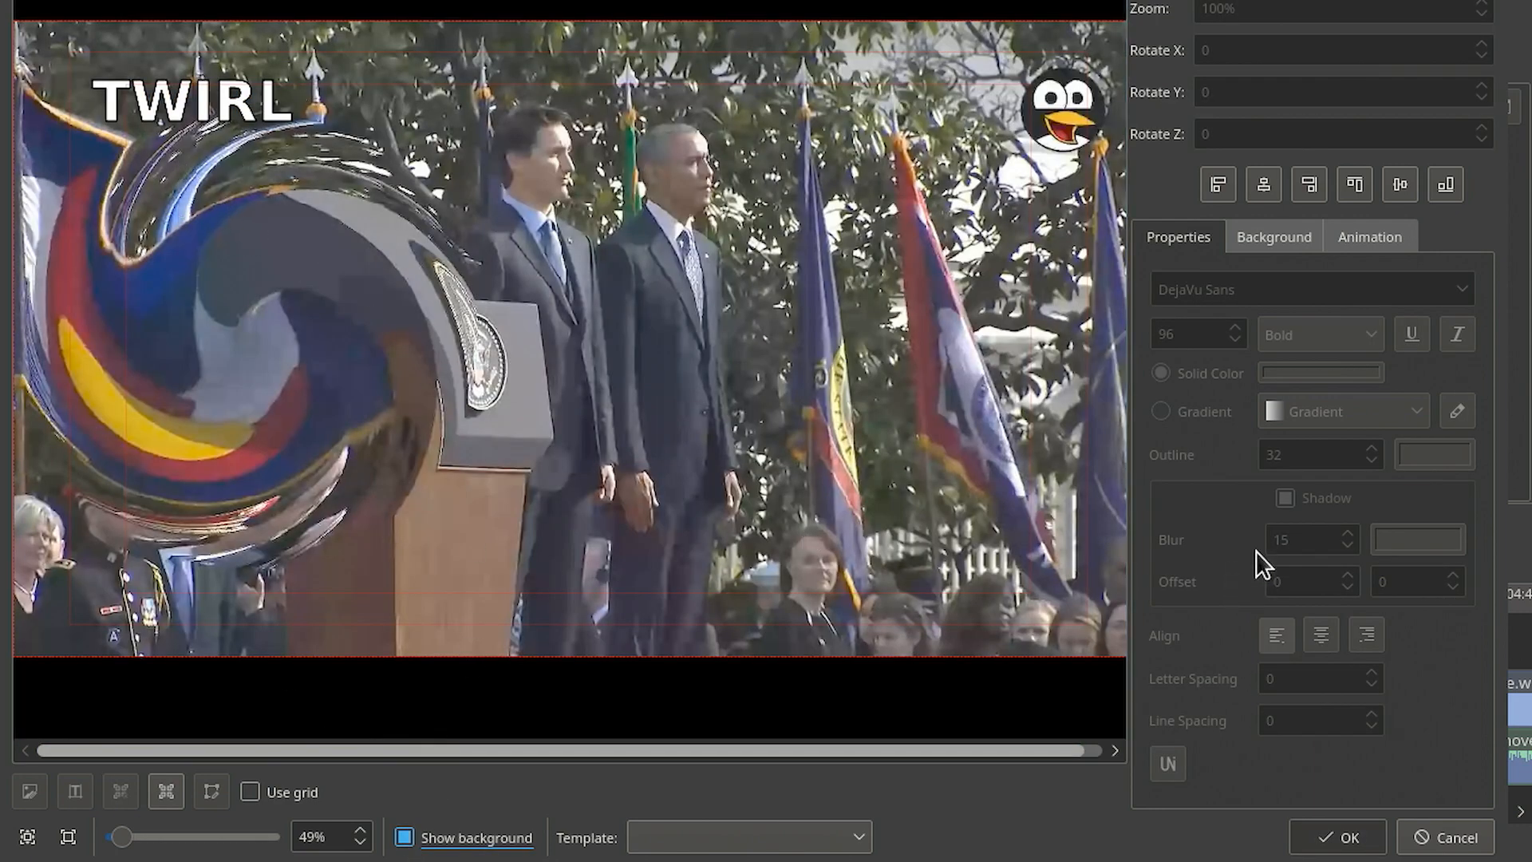
{"action": "left_click", "coordinate": [200, 102]}
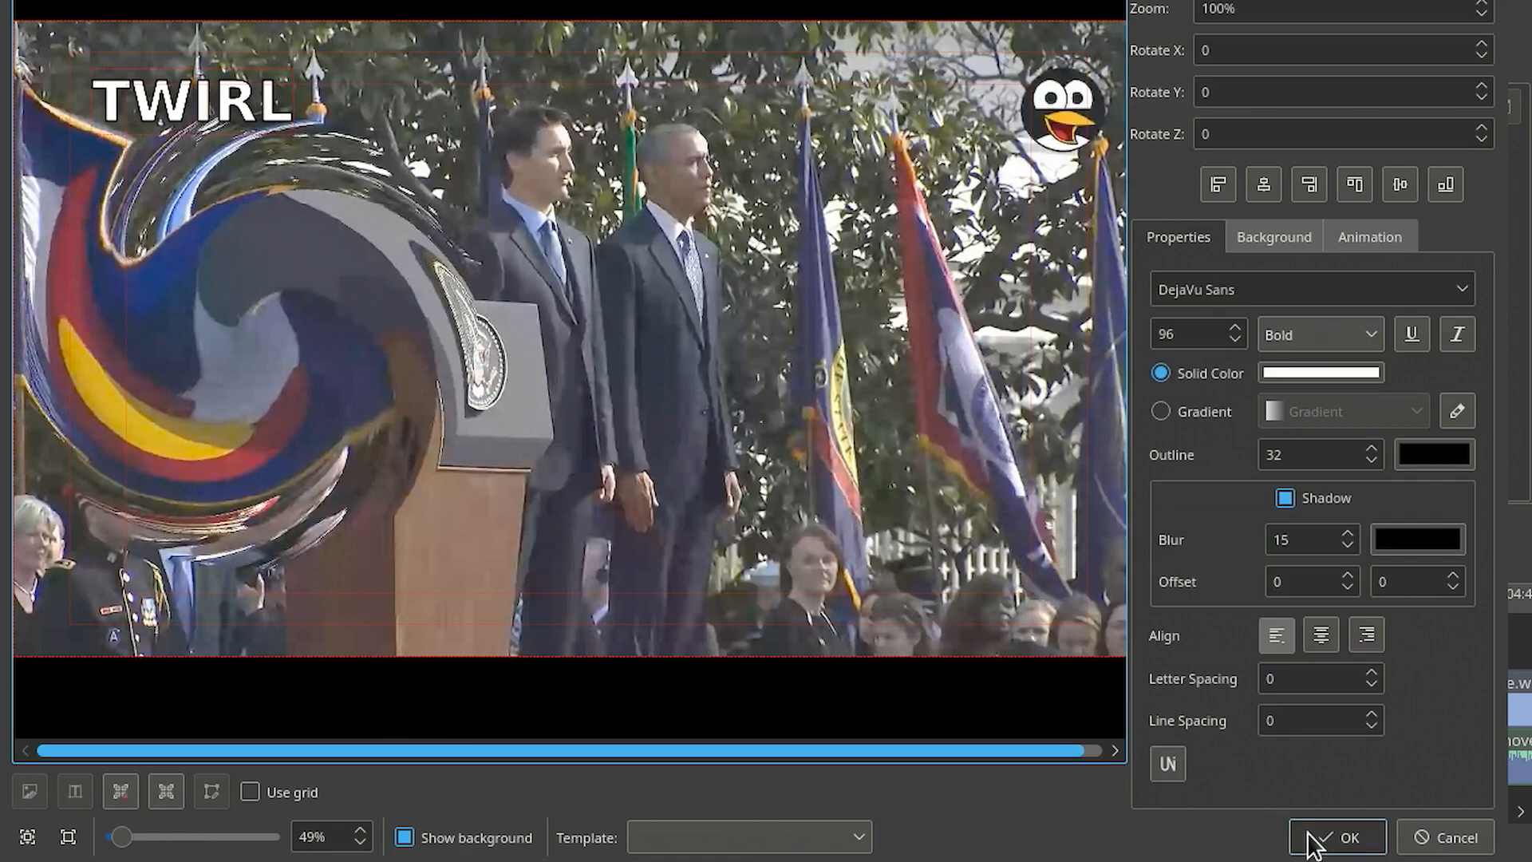
{"action": "left_click", "coordinate": [1349, 838]}
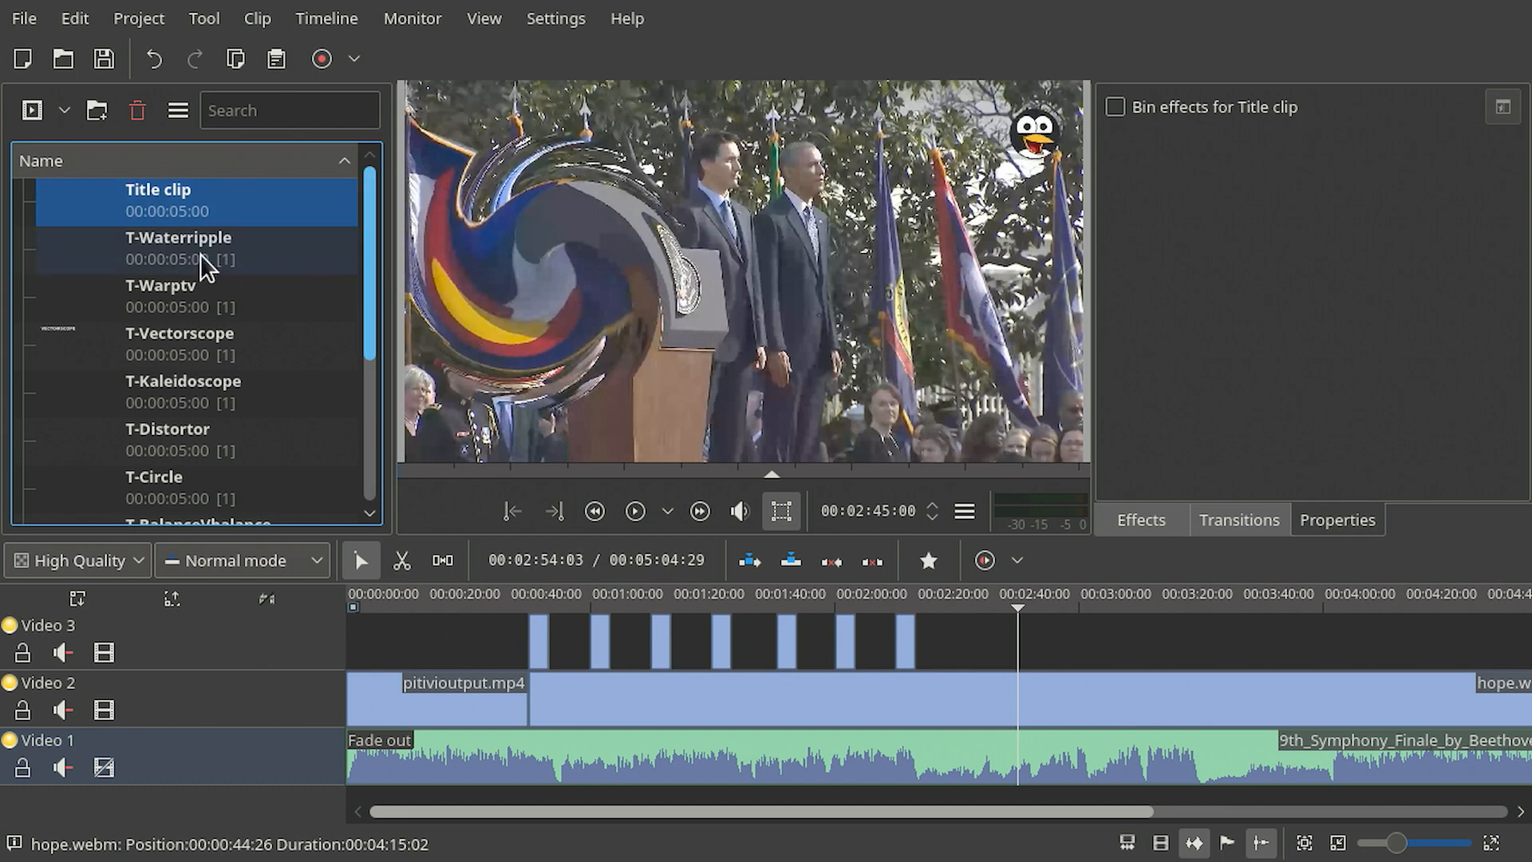
- Rename the new title clip in the project bin to T-Twirl
{"action": "left_click", "coordinate": [155, 199]}
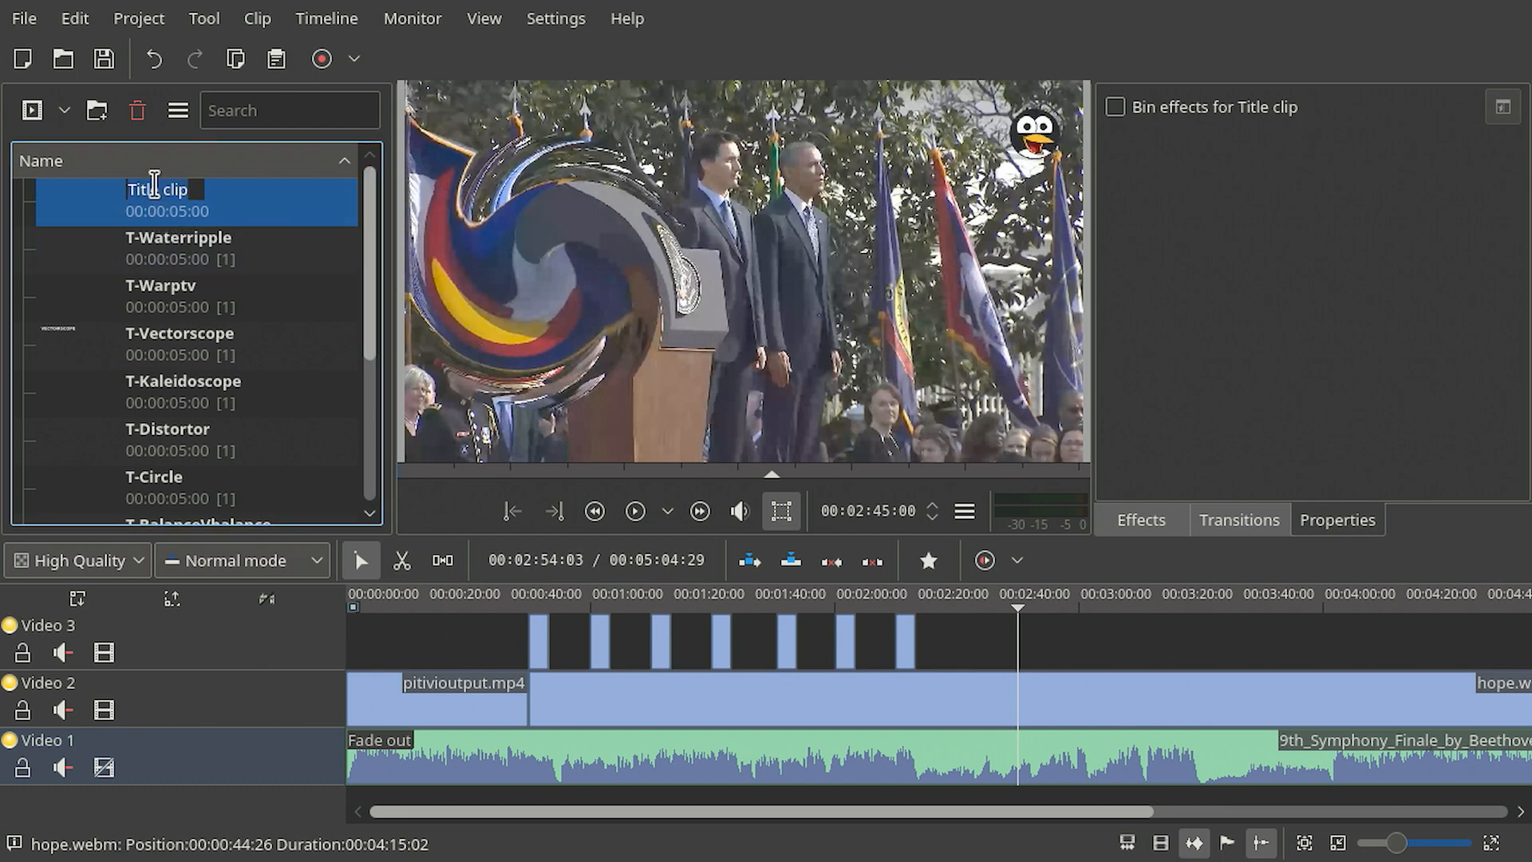
{"action": "type", "text": "T-T"}
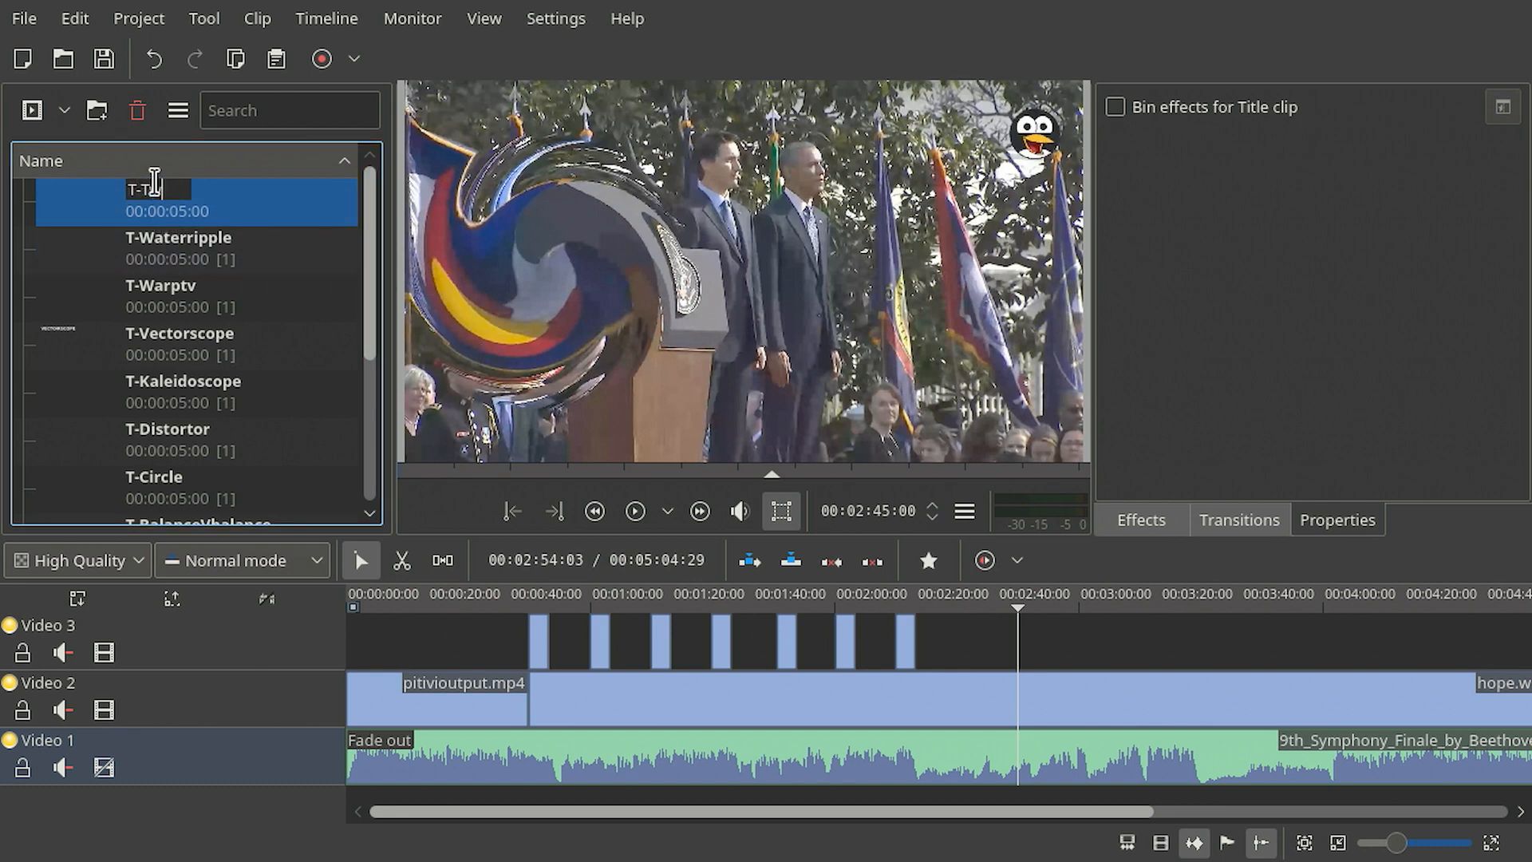
{"action": "type", "text": "wirl"}
{"action": "key", "text": "Return"}
- Place T-Twirl on the Video 3 track at the playhead and delete the composition attached to it
{"action": "left_click_drag", "start_coordinate": [151, 342], "coordinate": [1053, 645]}
{"action": "left_click_drag", "start_coordinate": [1032, 634], "coordinate": [1031, 636]}
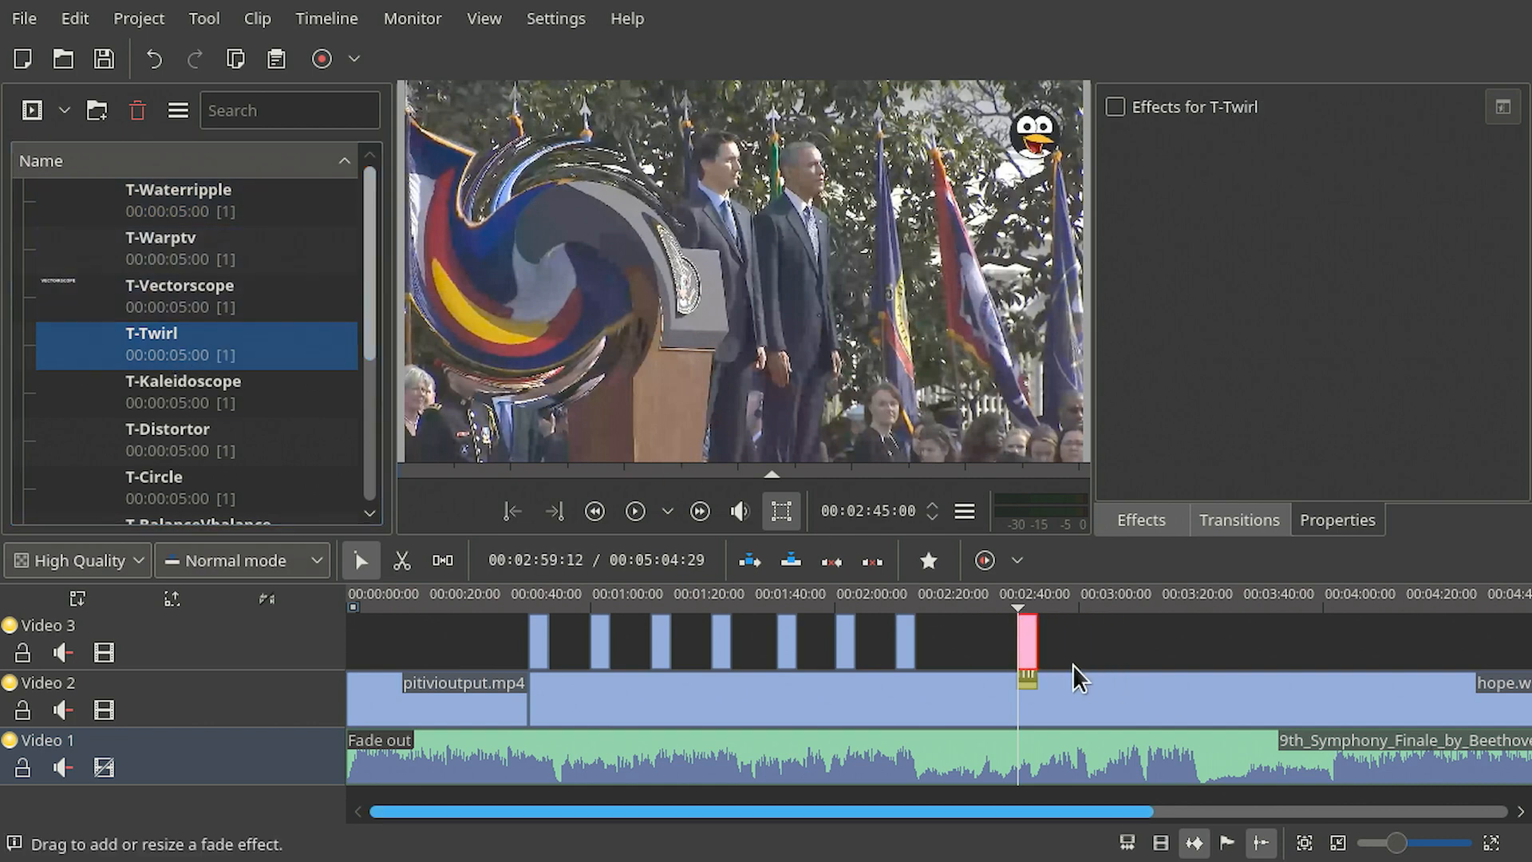
{"action": "left_click", "coordinate": [1027, 671]}
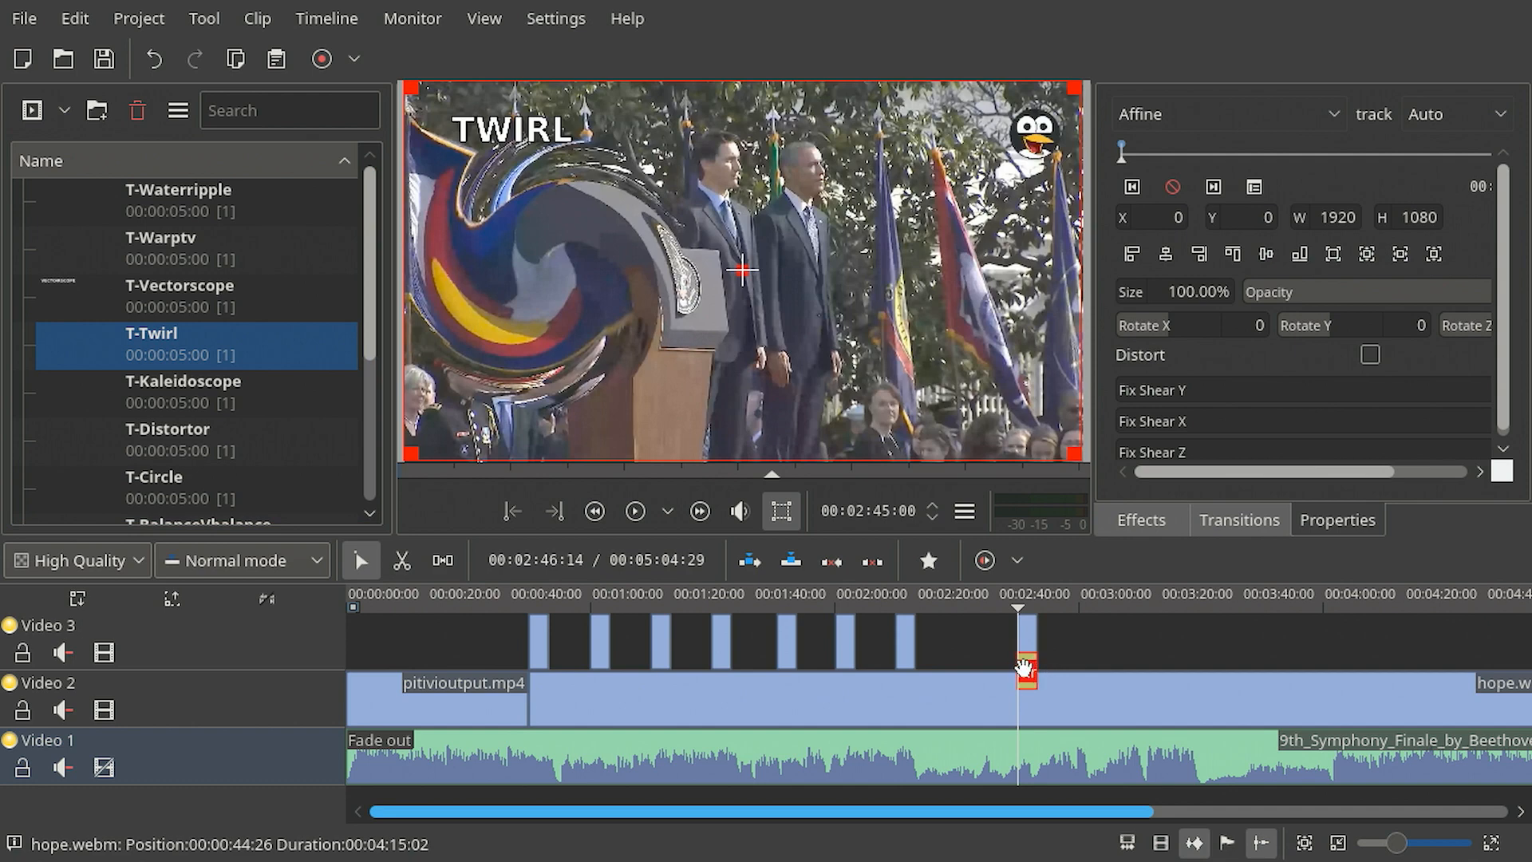
{"action": "key", "text": "Delete"}
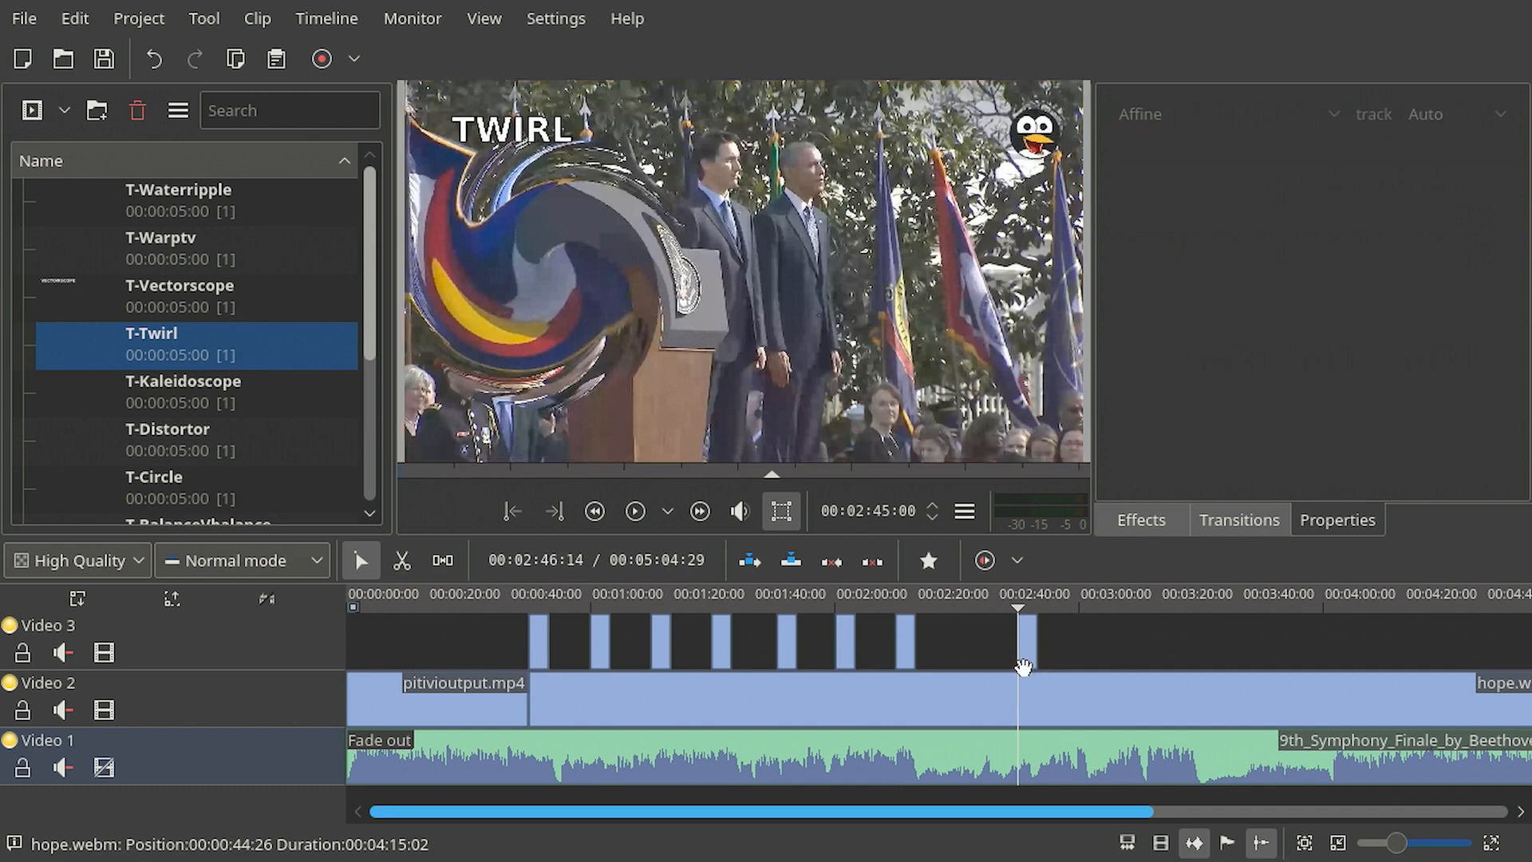
- Preview the T-Twirl segment on the timeline
{"action": "left_click", "coordinate": [1032, 592]}
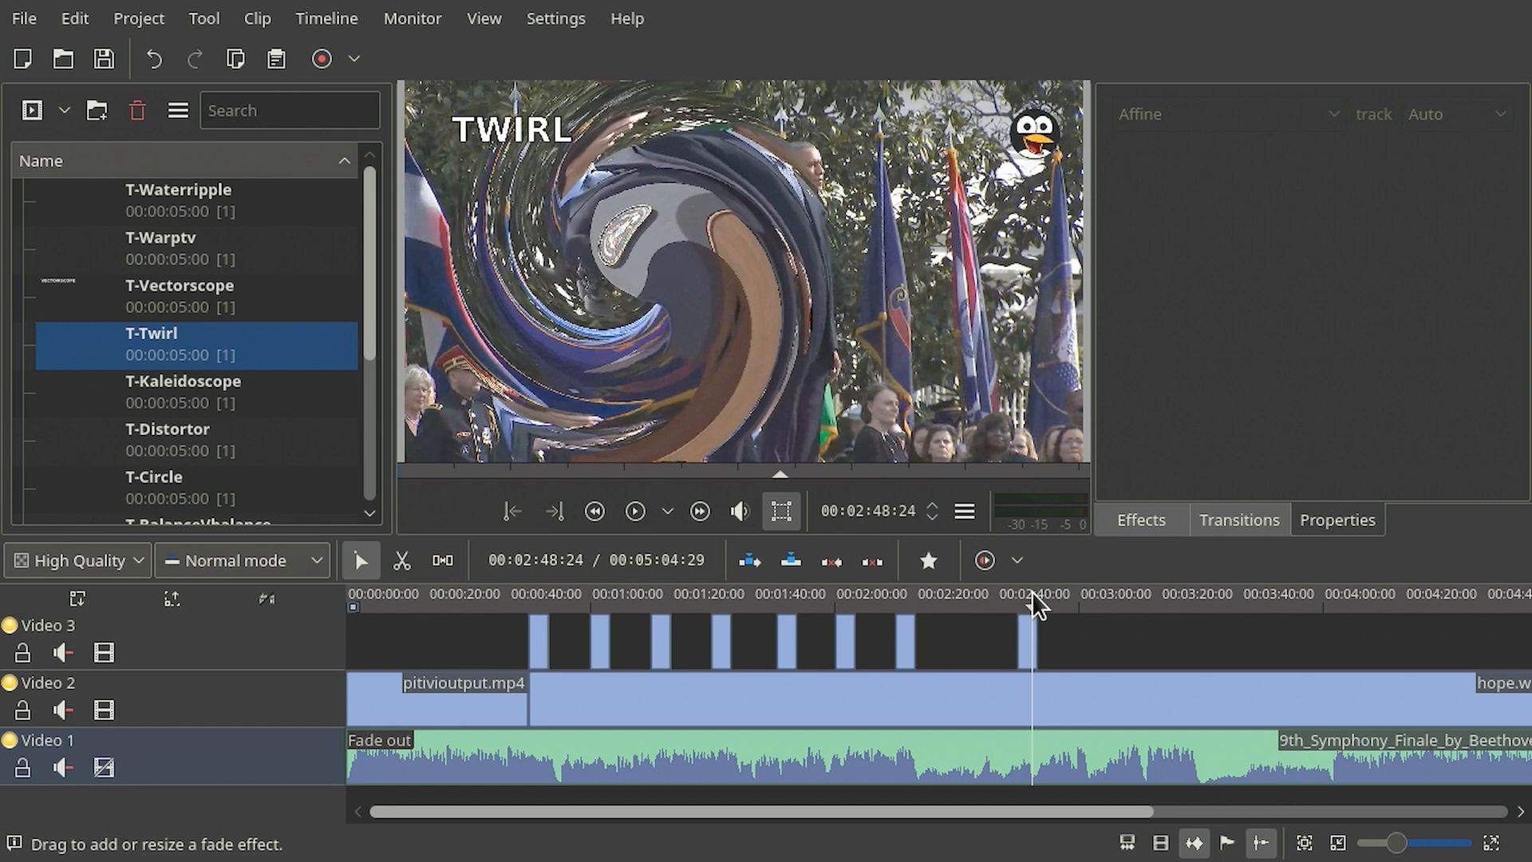
{"action": "left_click", "coordinate": [1080, 599]}
{"action": "scroll", "coordinate": [1161, 622], "scroll_direction": "up", "scroll_amount": 2}
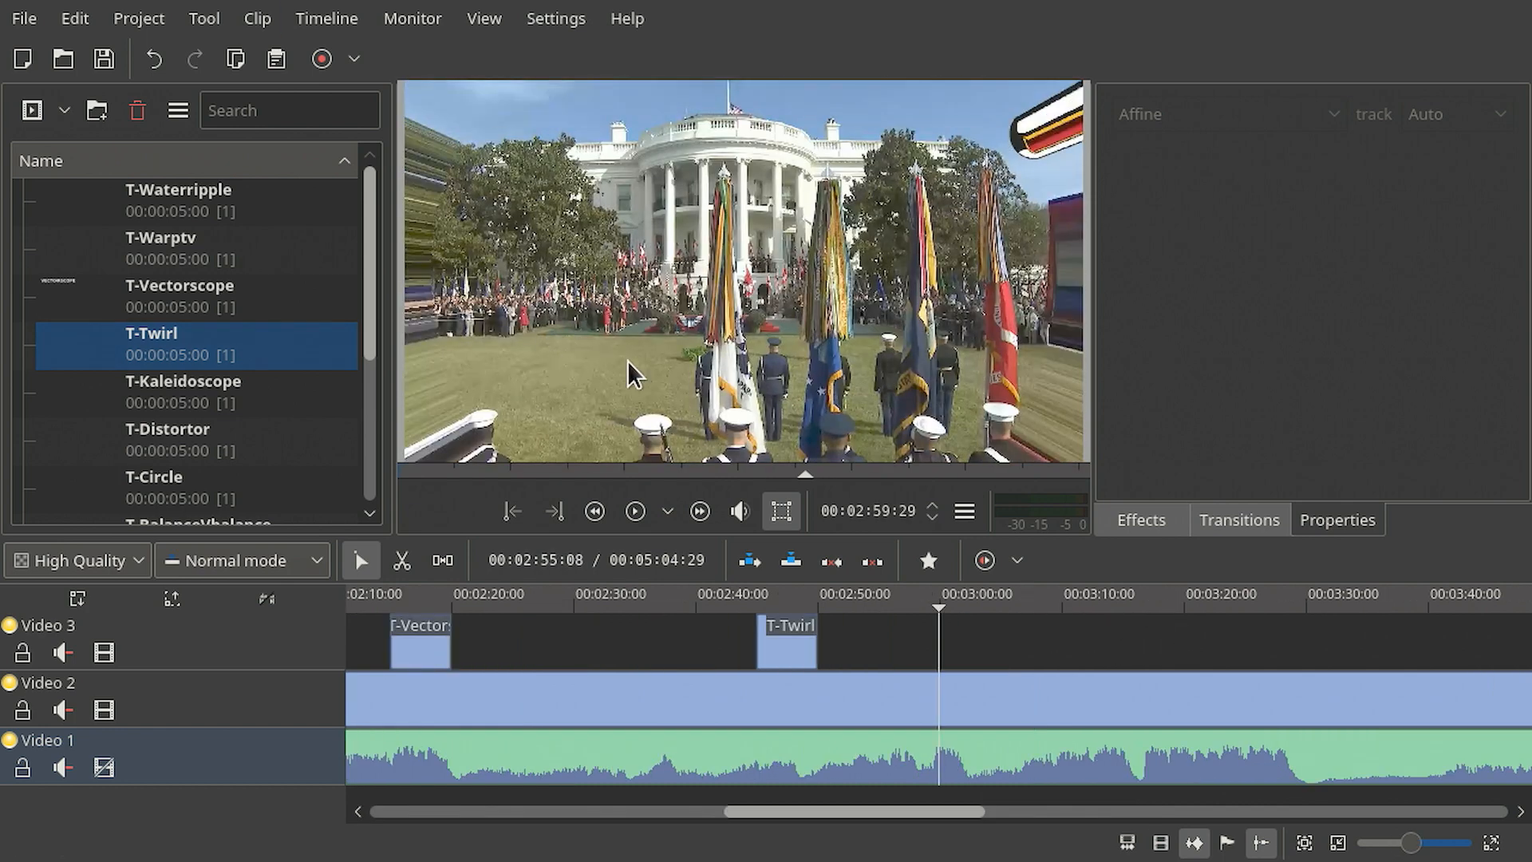
- Duplicate the T-Twirl title clip in the project bin and select the copy
{"action": "left_click", "coordinate": [182, 345]}
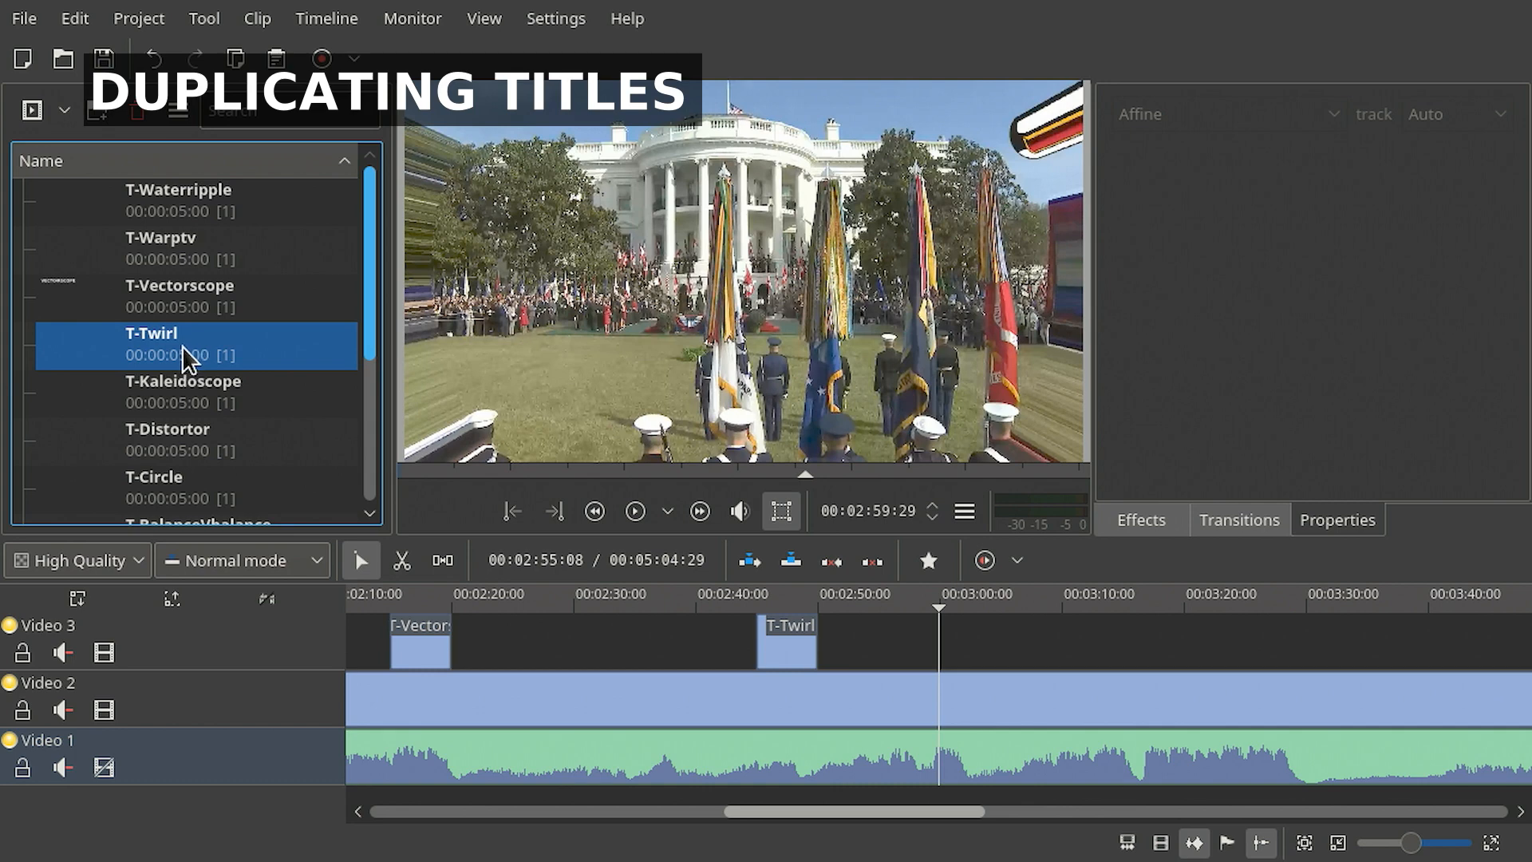
{"action": "right_click", "coordinate": [169, 341]}
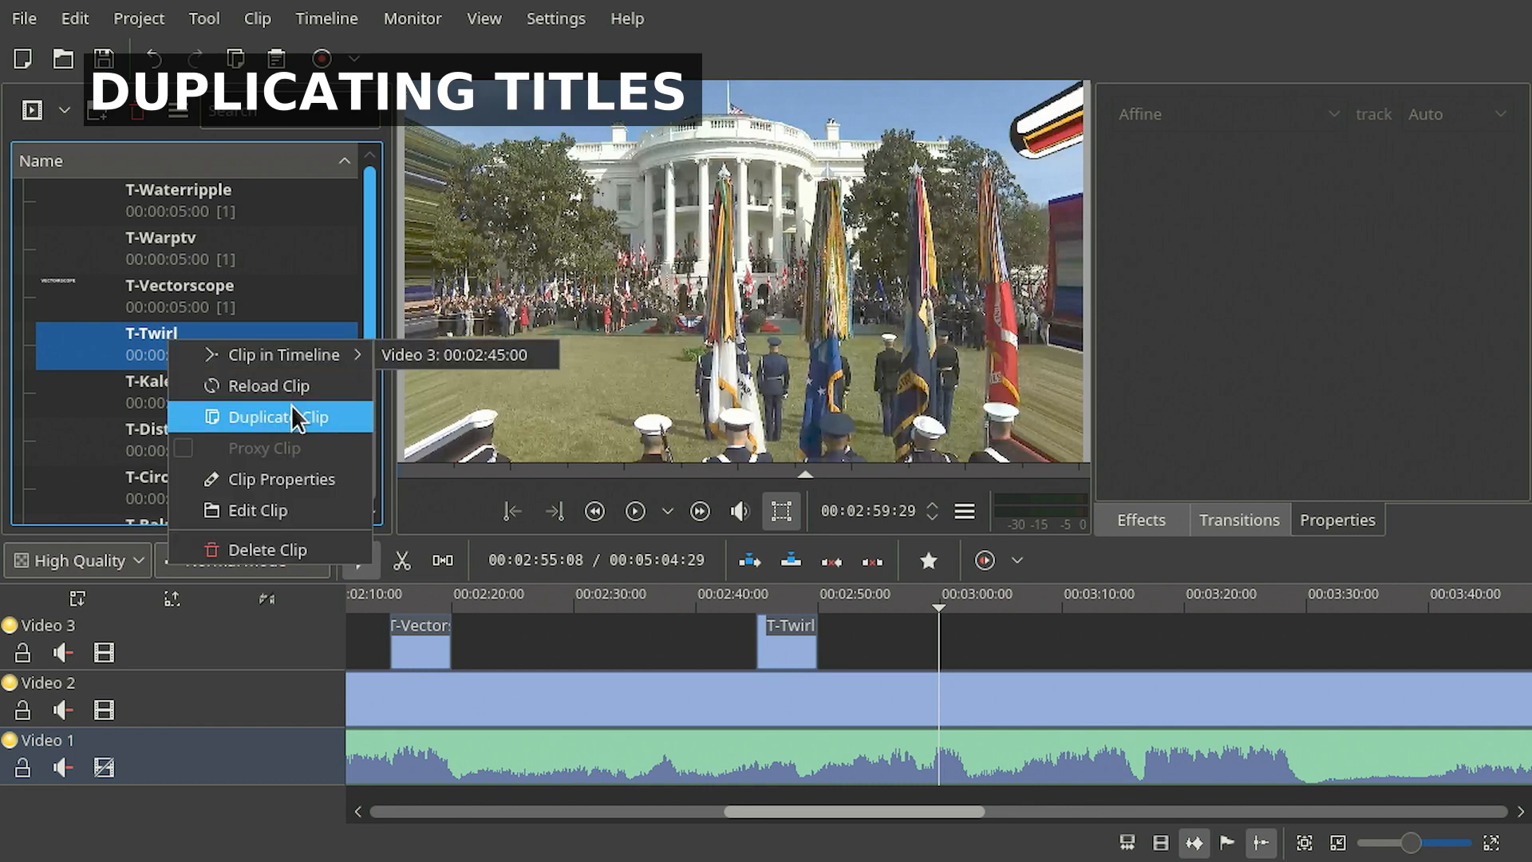
{"action": "left_click", "coordinate": [317, 419]}
{"action": "left_click", "coordinate": [195, 359]}
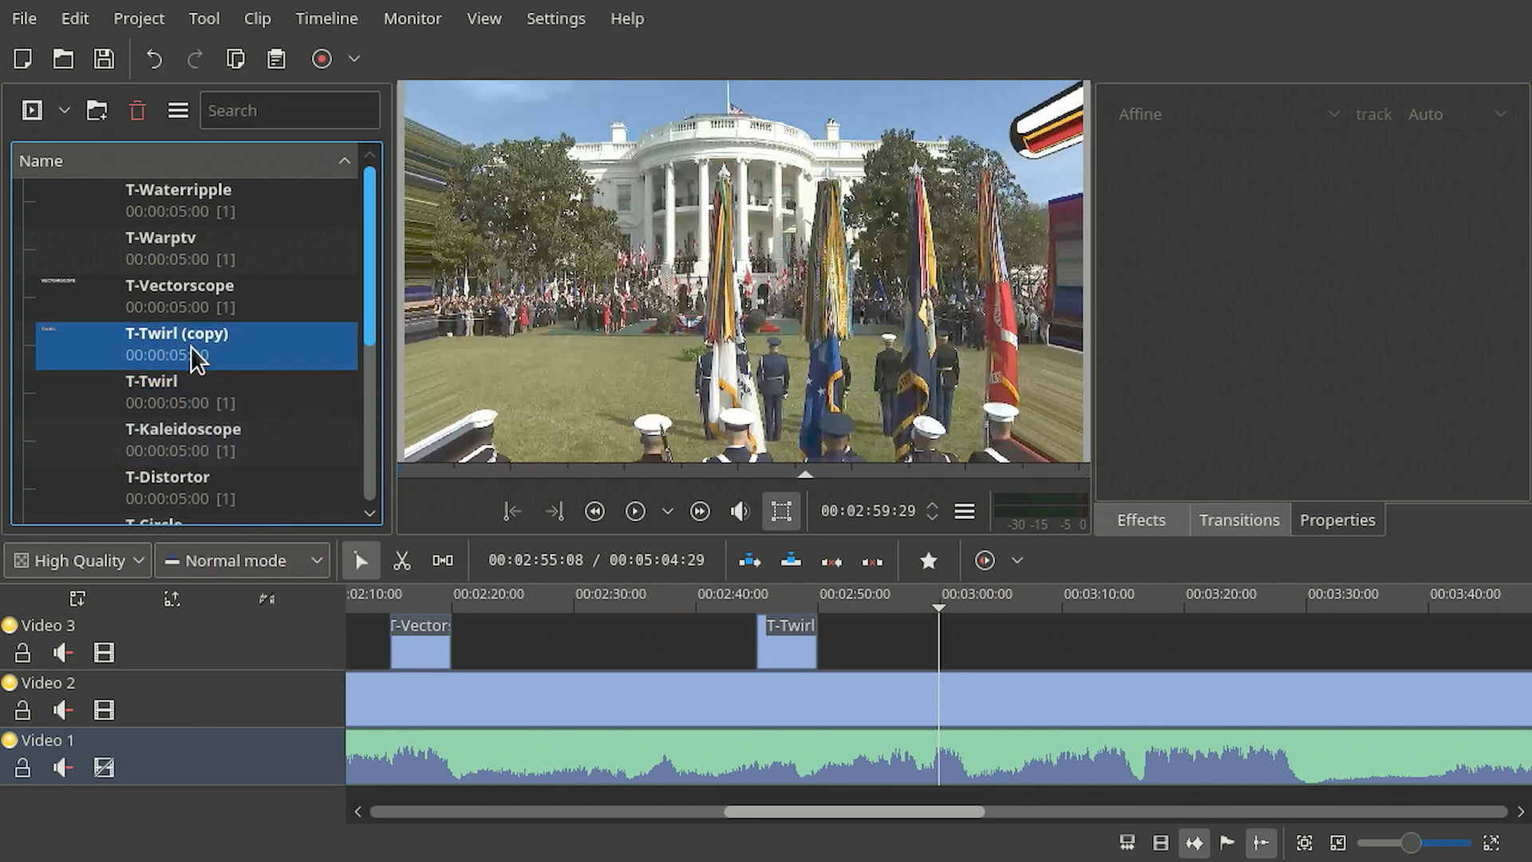
- Rename the duplicated title clip in the project bin to T-Tunnel
{"action": "double_click", "coordinate": [191, 334]}
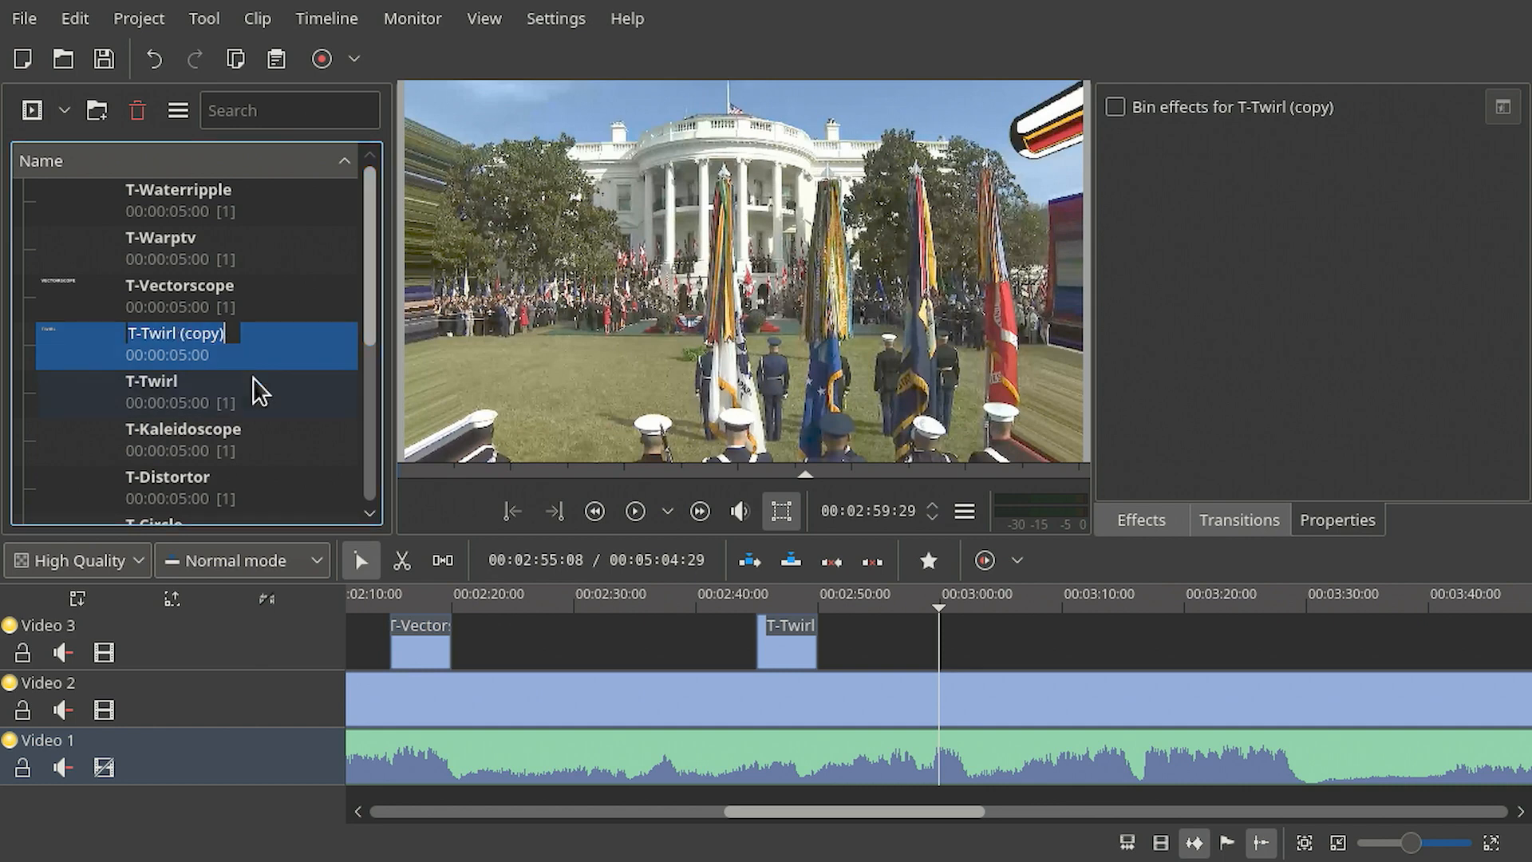
{"action": "type", "text": "T-Tu"}
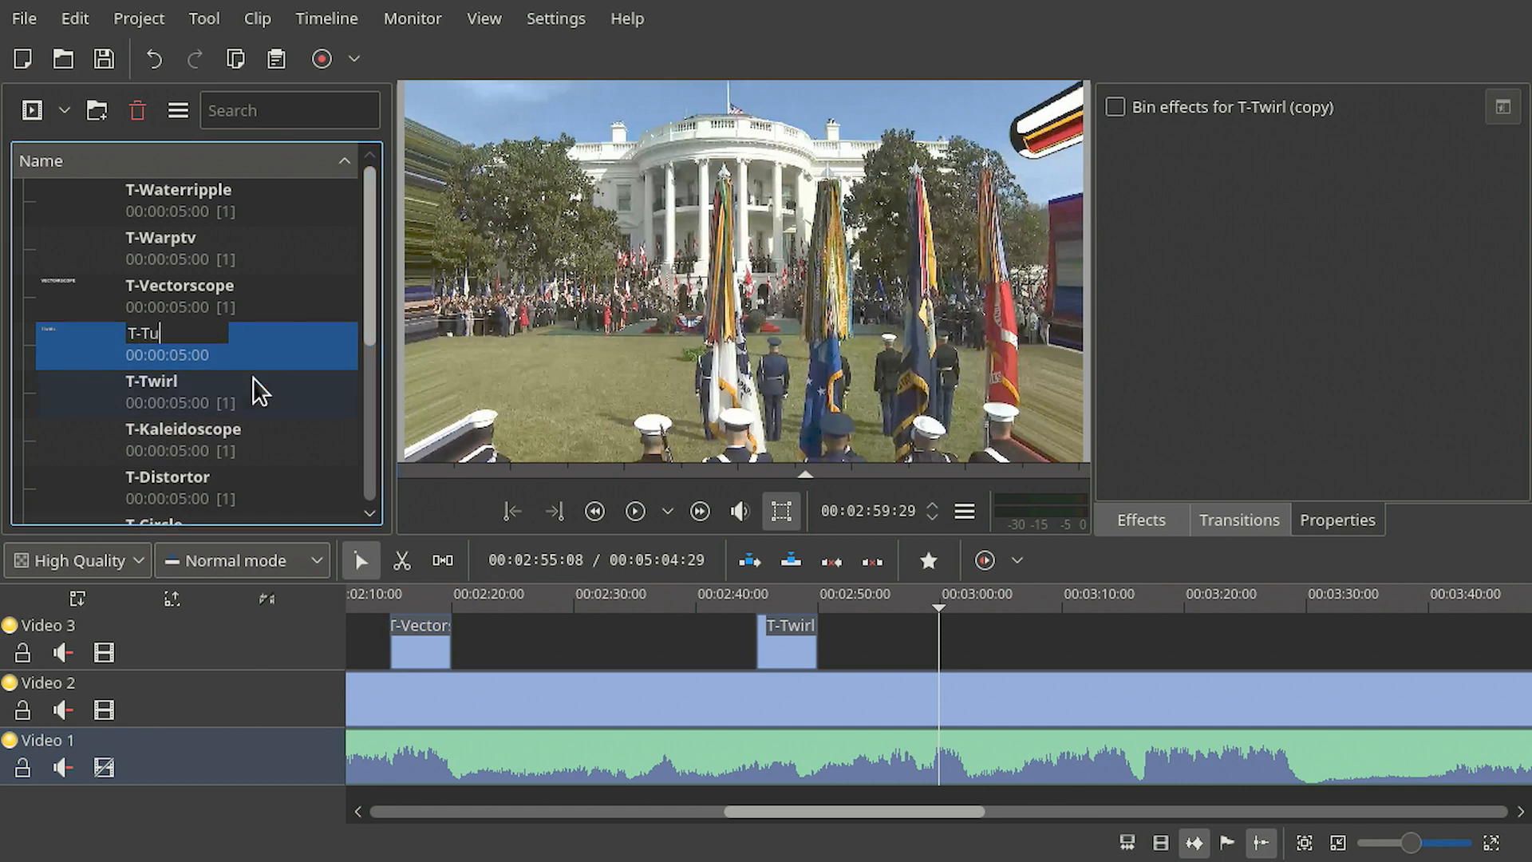
{"action": "type", "text": "nnel"}
{"action": "key", "text": "Return"}
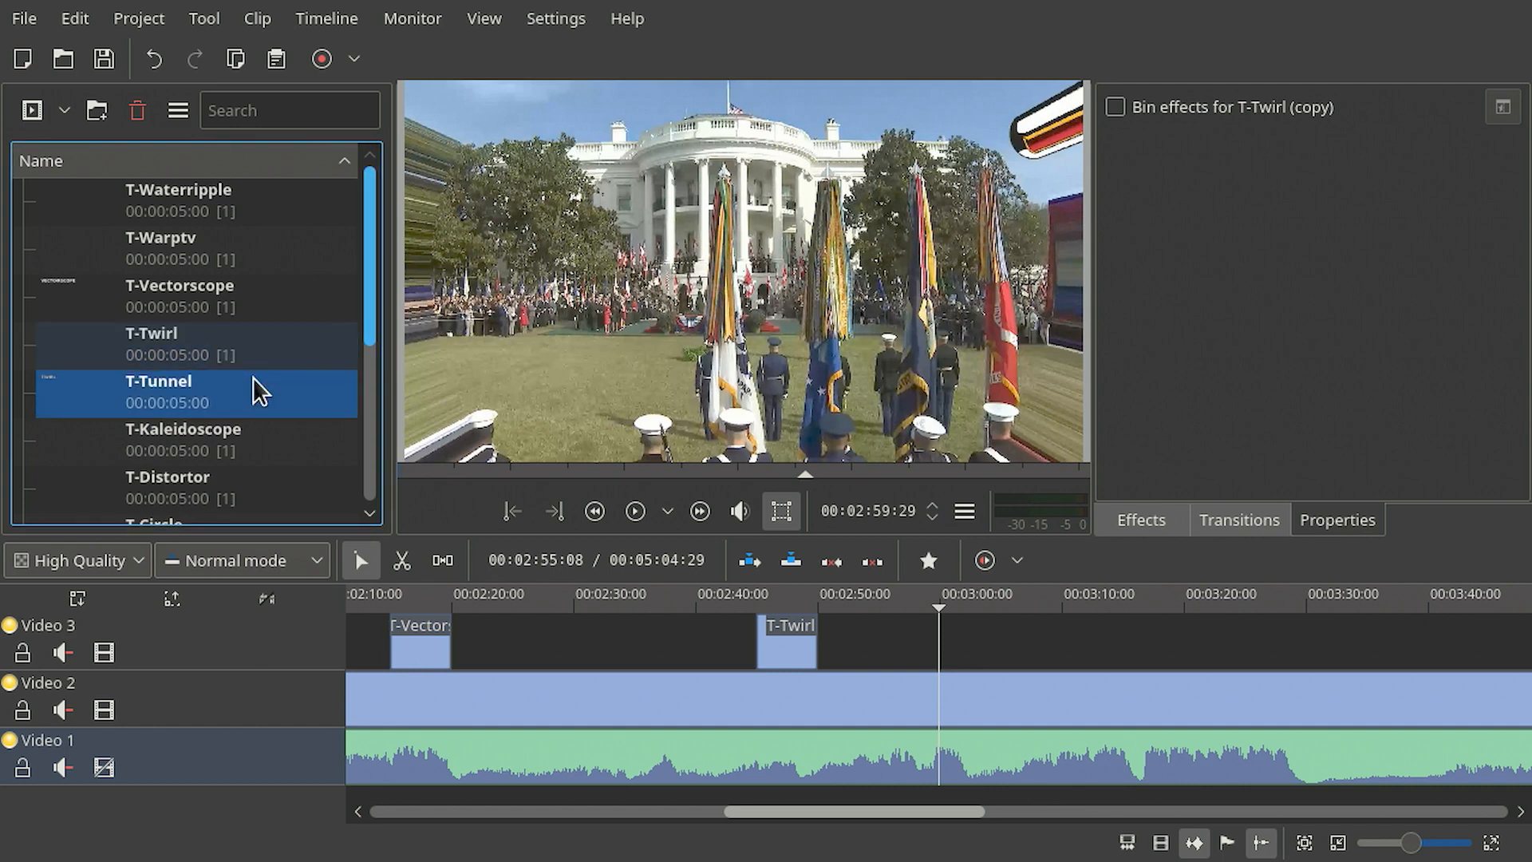
- Edit the T-Tunnel title clip, replacing its text TWIRL with TUNNEL, and apply the change
{"action": "right_click", "coordinate": [170, 399]}
{"action": "left_click", "coordinate": [270, 552]}
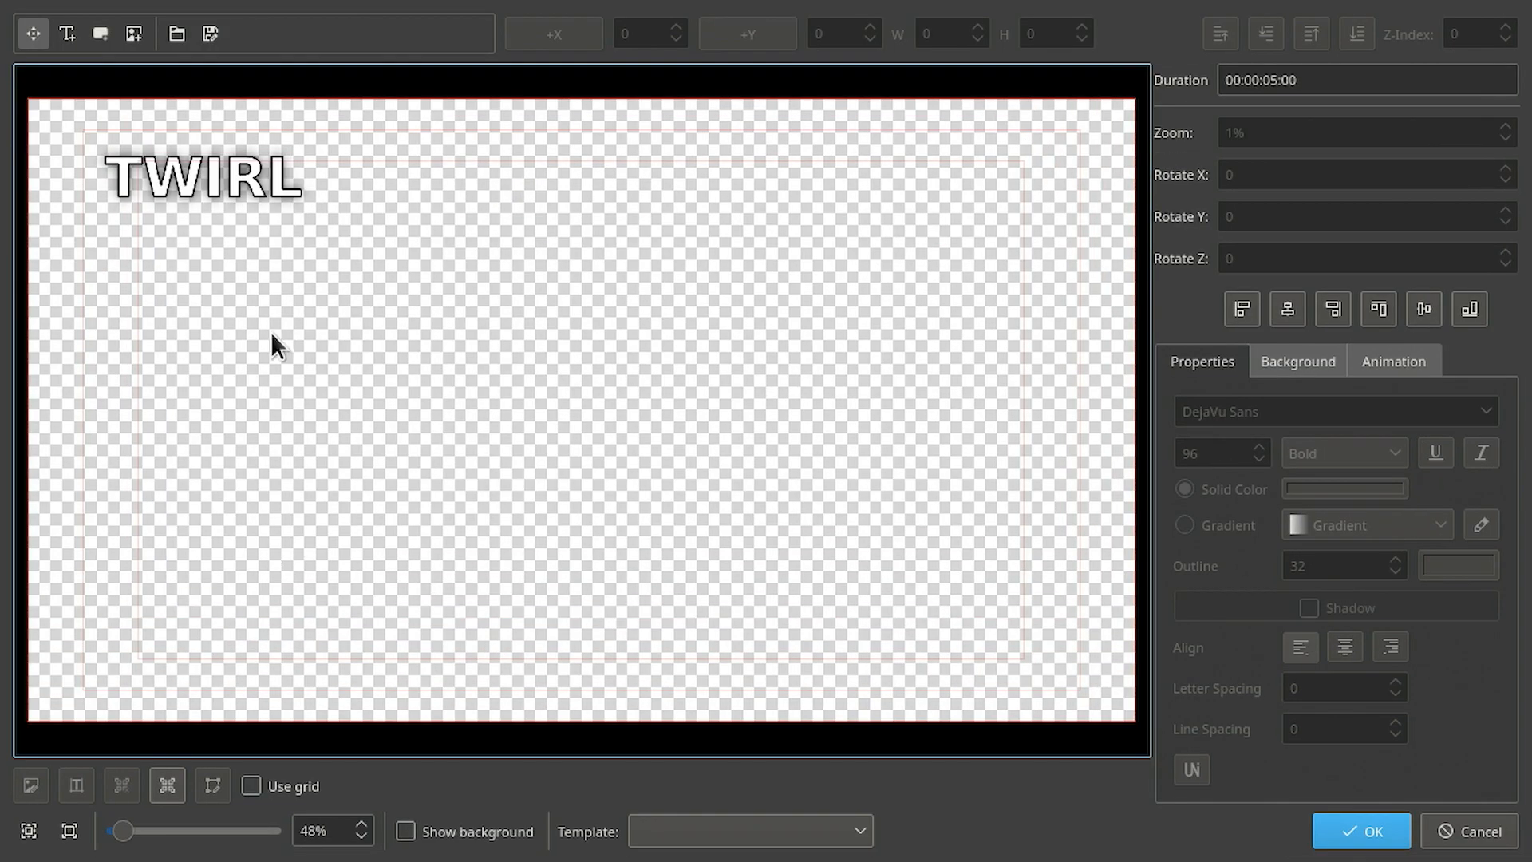
{"action": "left_click", "coordinate": [192, 172]}
{"action": "double_click", "coordinate": [191, 173]}
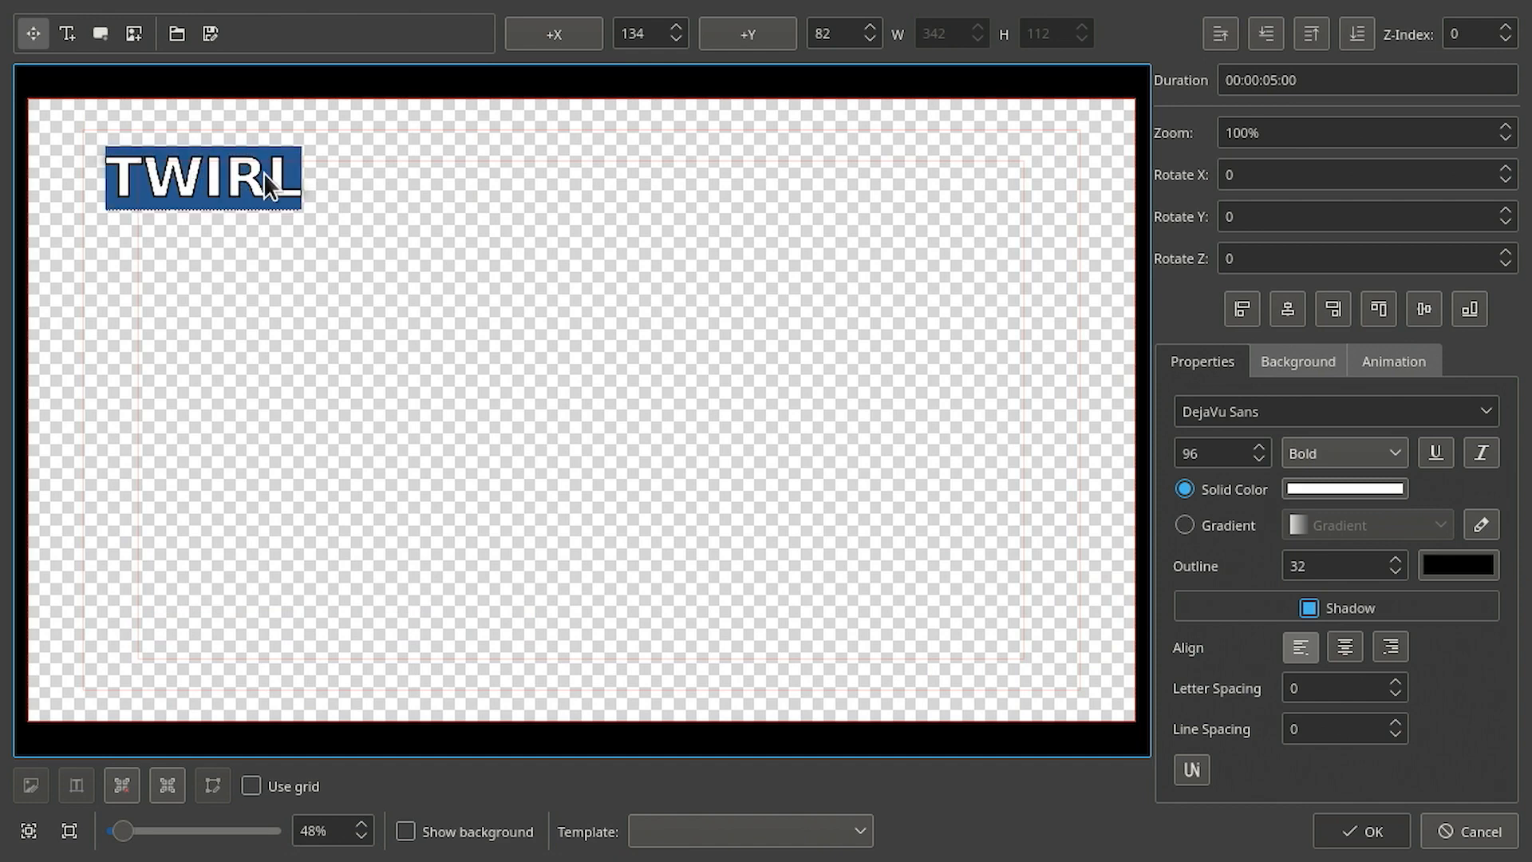
{"action": "type", "text": "TUNN"}
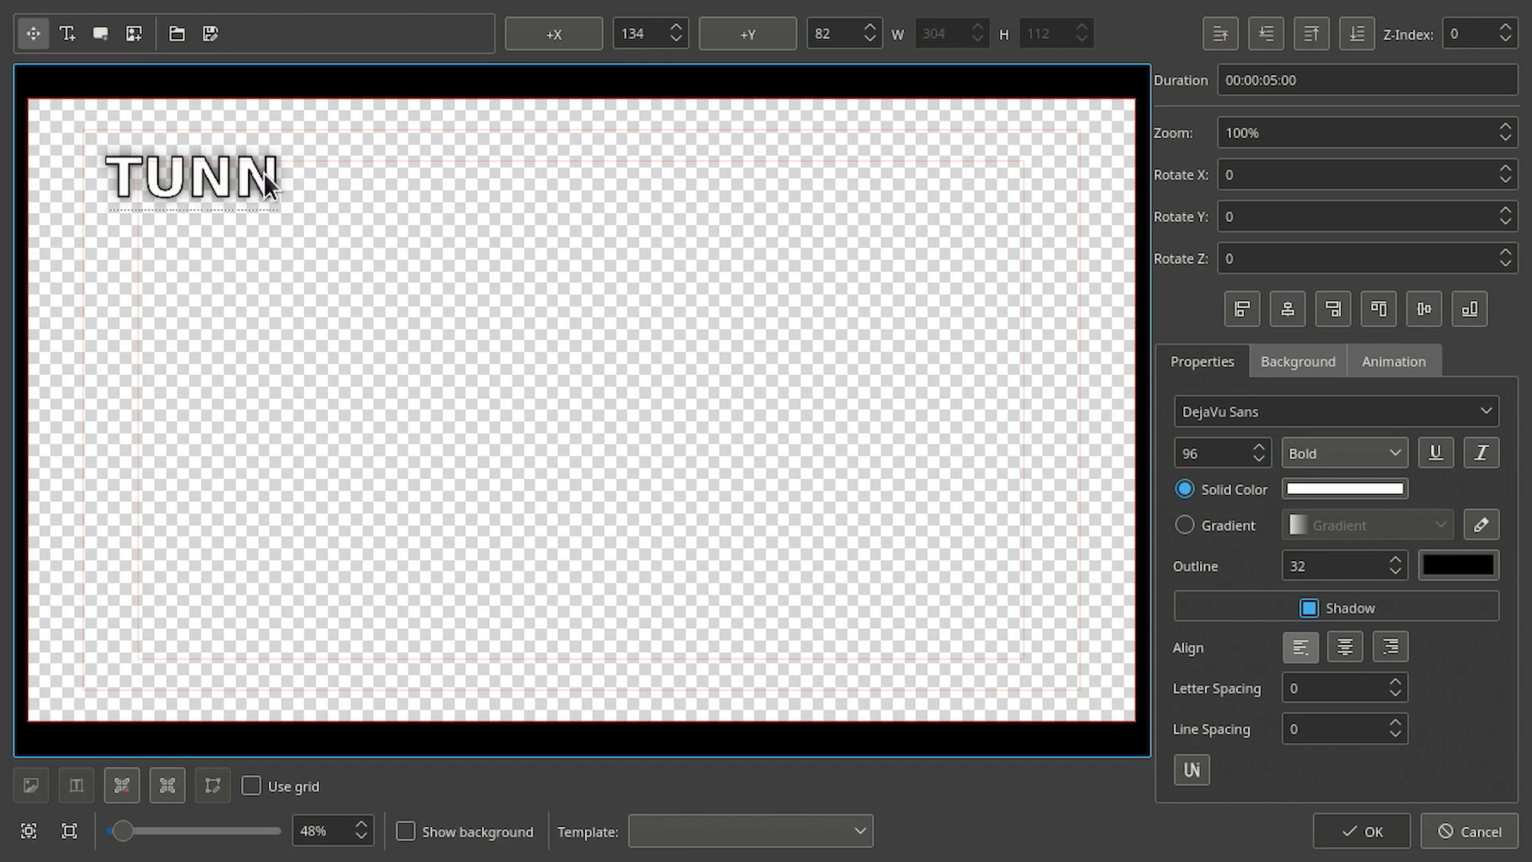
{"action": "type", "text": "EL"}
{"action": "left_click", "coordinate": [1362, 831]}
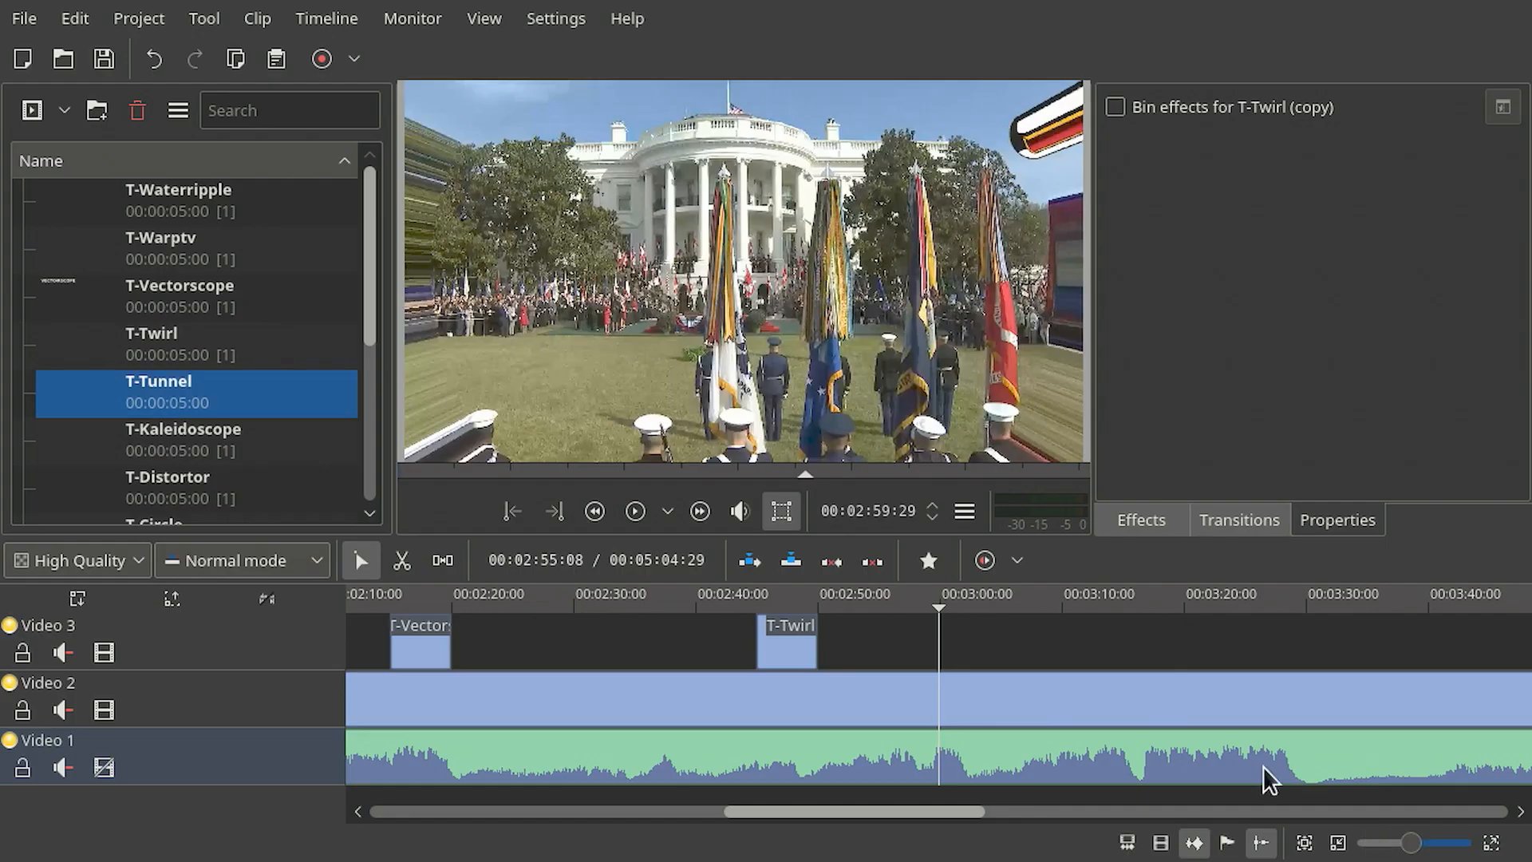
- Place T-Tunnel on the Video 3 track at the playhead and delete the composition attached to it
{"action": "left_click", "coordinate": [225, 415]}
{"action": "left_click_drag", "start_coordinate": [143, 385], "coordinate": [970, 653]}
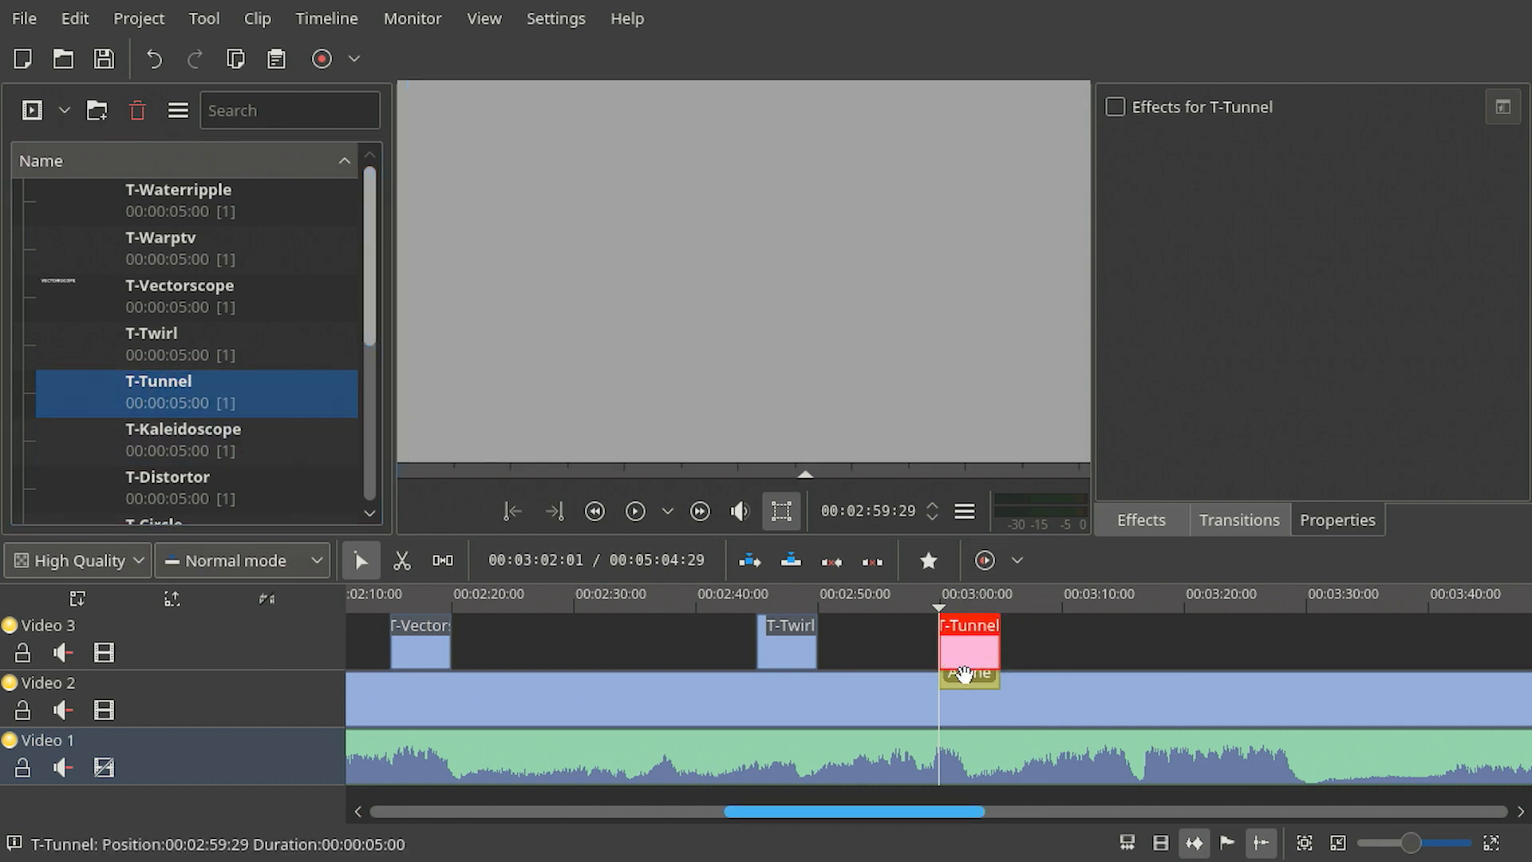
{"action": "left_click", "coordinate": [970, 671]}
{"action": "key", "text": "Delete"}
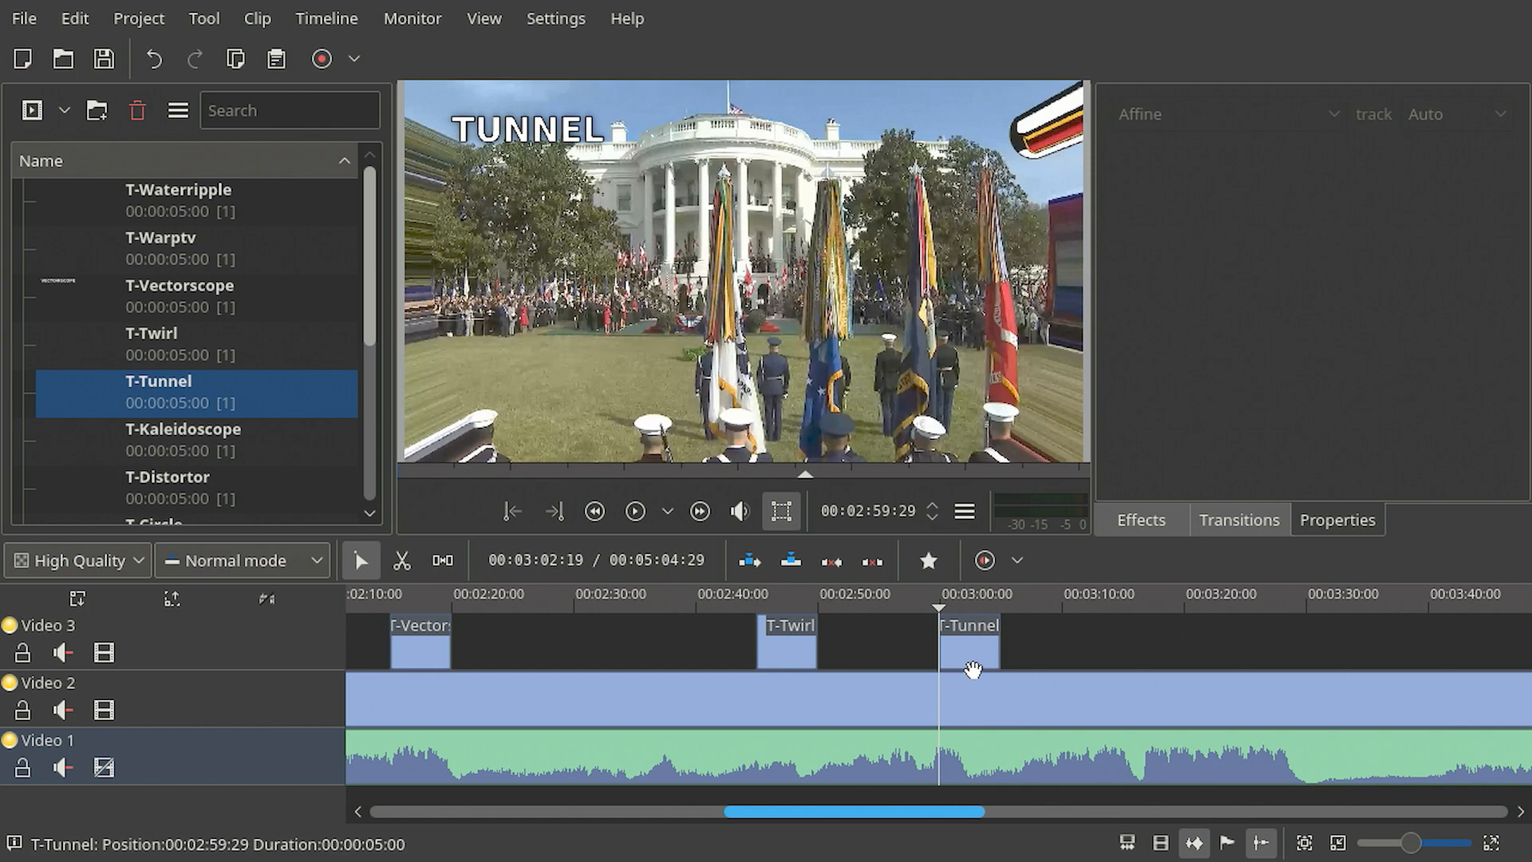
- Preview the T-Tunnel segment on the timeline
{"action": "left_click", "coordinate": [960, 608]}
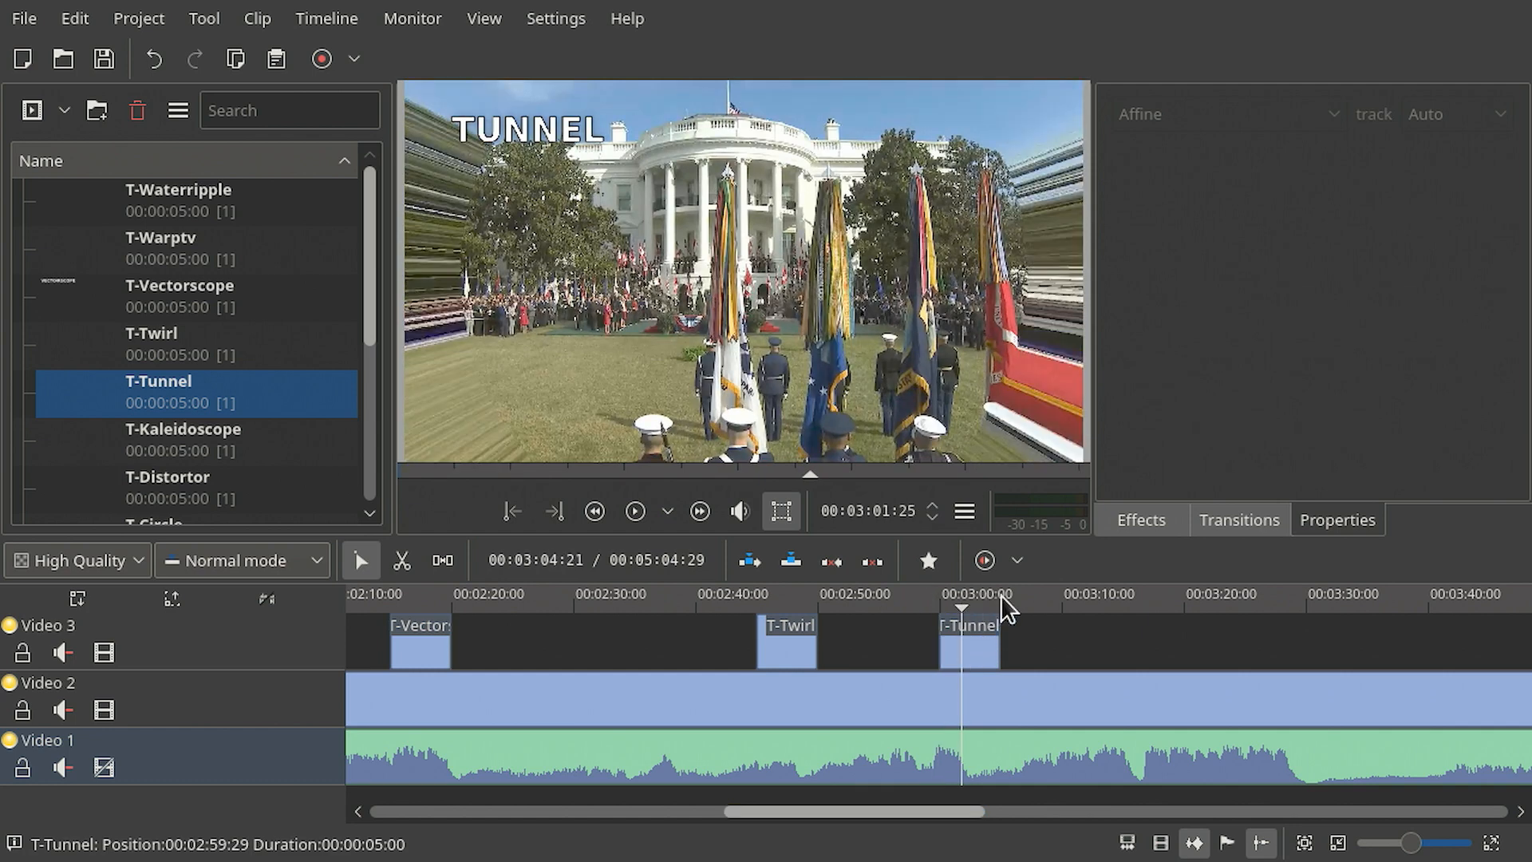
{"action": "left_click", "coordinate": [992, 595]}
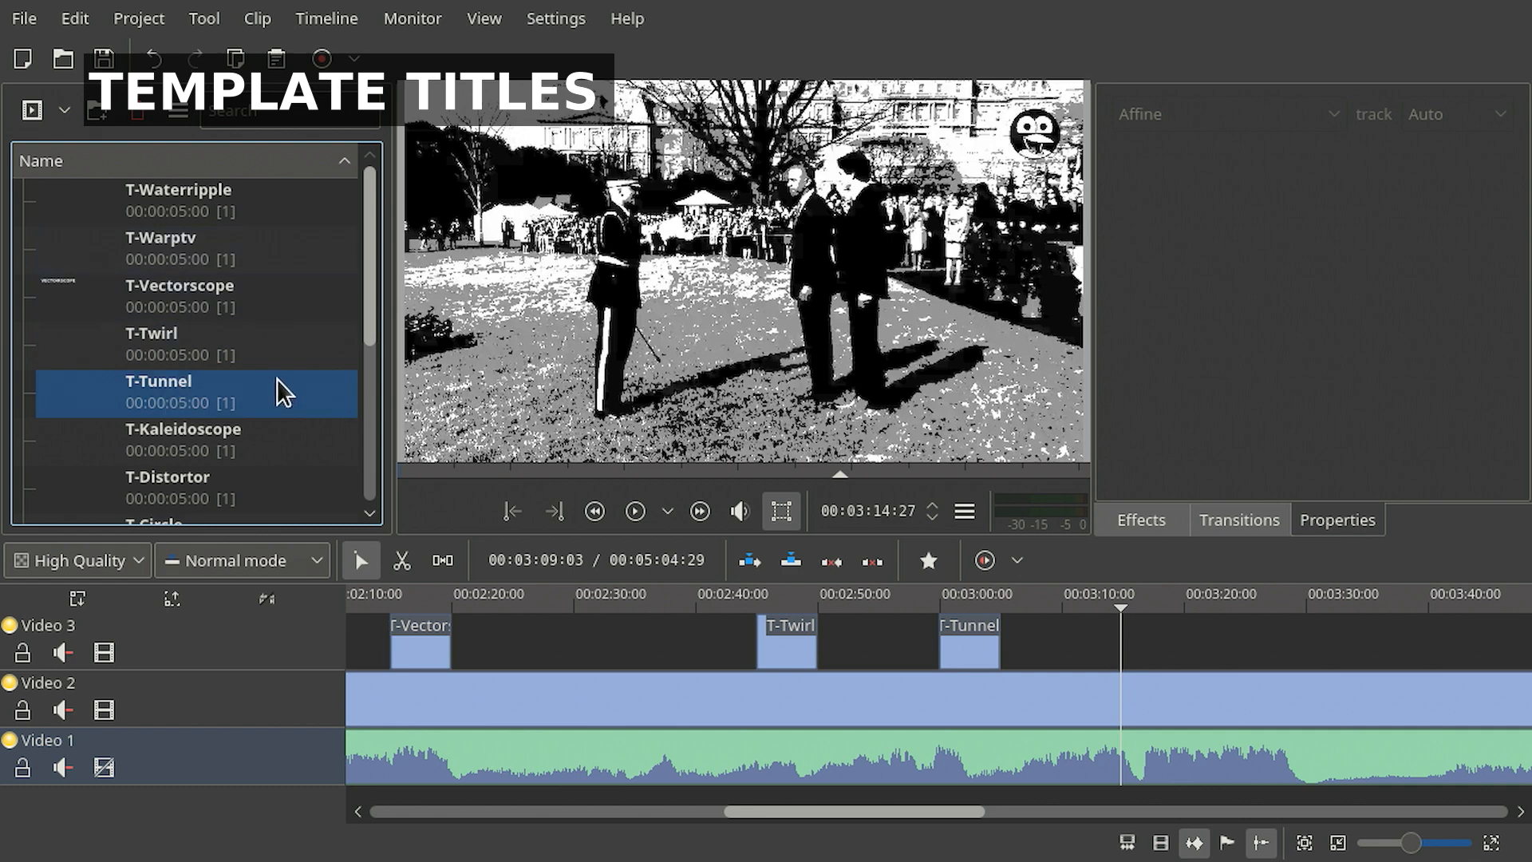
- Duplicate the T-Tunnel title clip in the project bin and rename the copy to TEMPLATE
{"action": "right_click", "coordinate": [189, 383]}
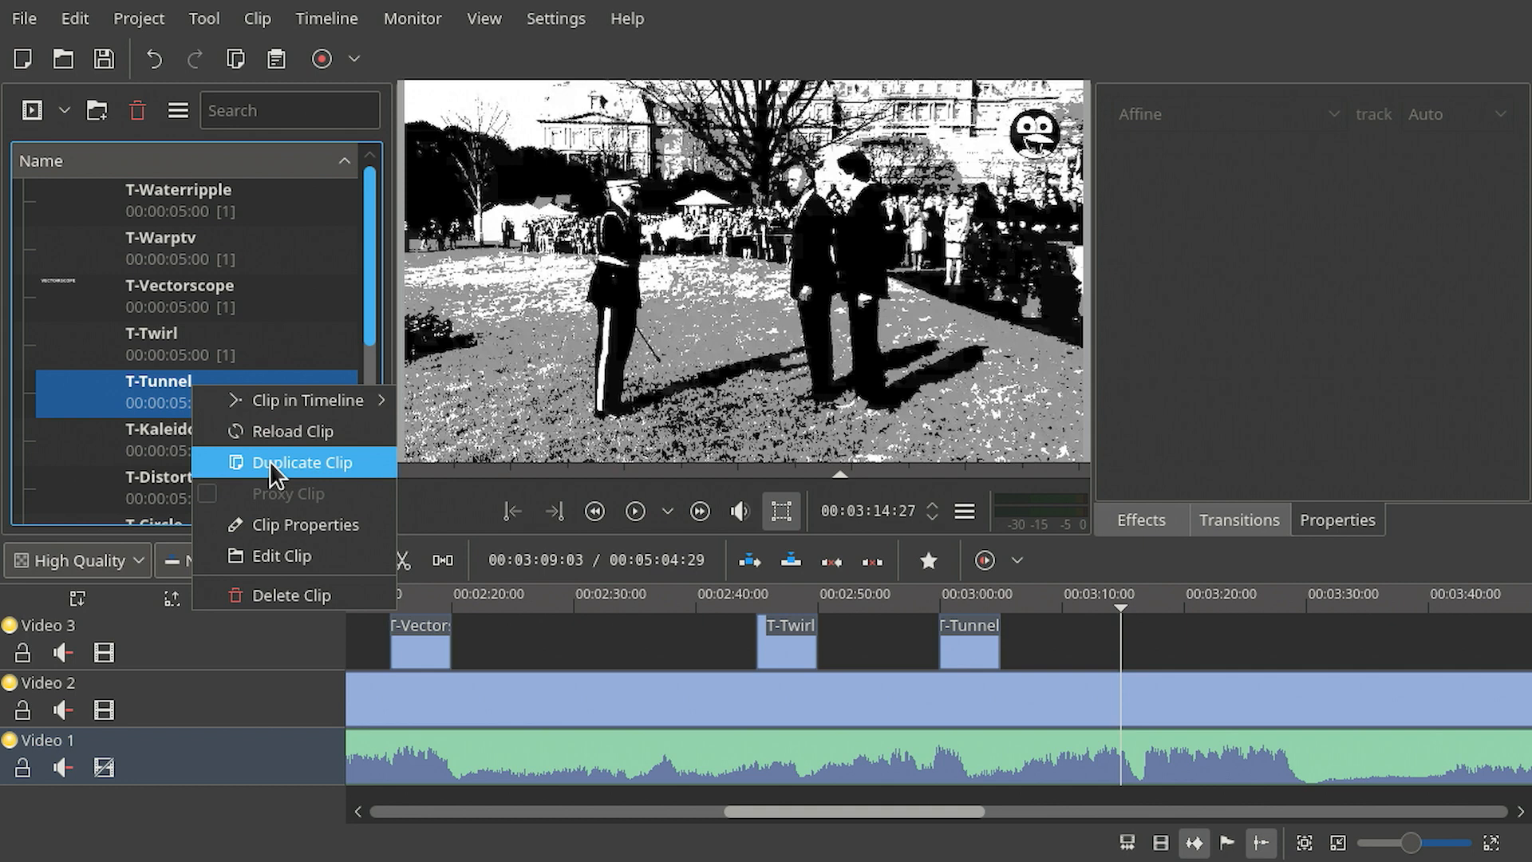
{"action": "left_click", "coordinate": [269, 461]}
{"action": "double_click", "coordinate": [156, 385]}
{"action": "triple_click", "coordinate": [158, 387]}
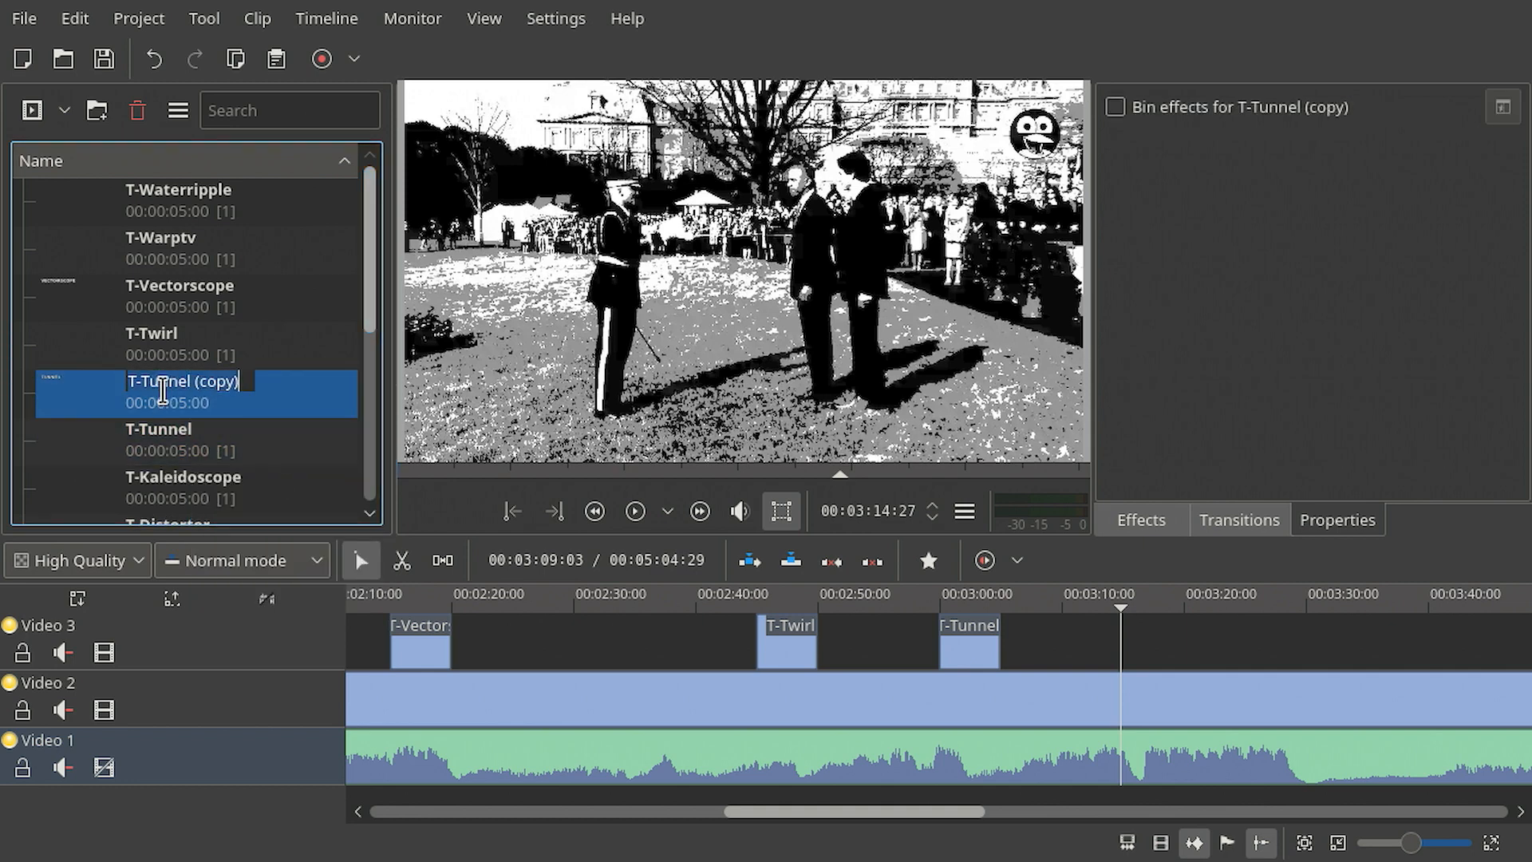
{"action": "type", "text": "TEMPLATE"}
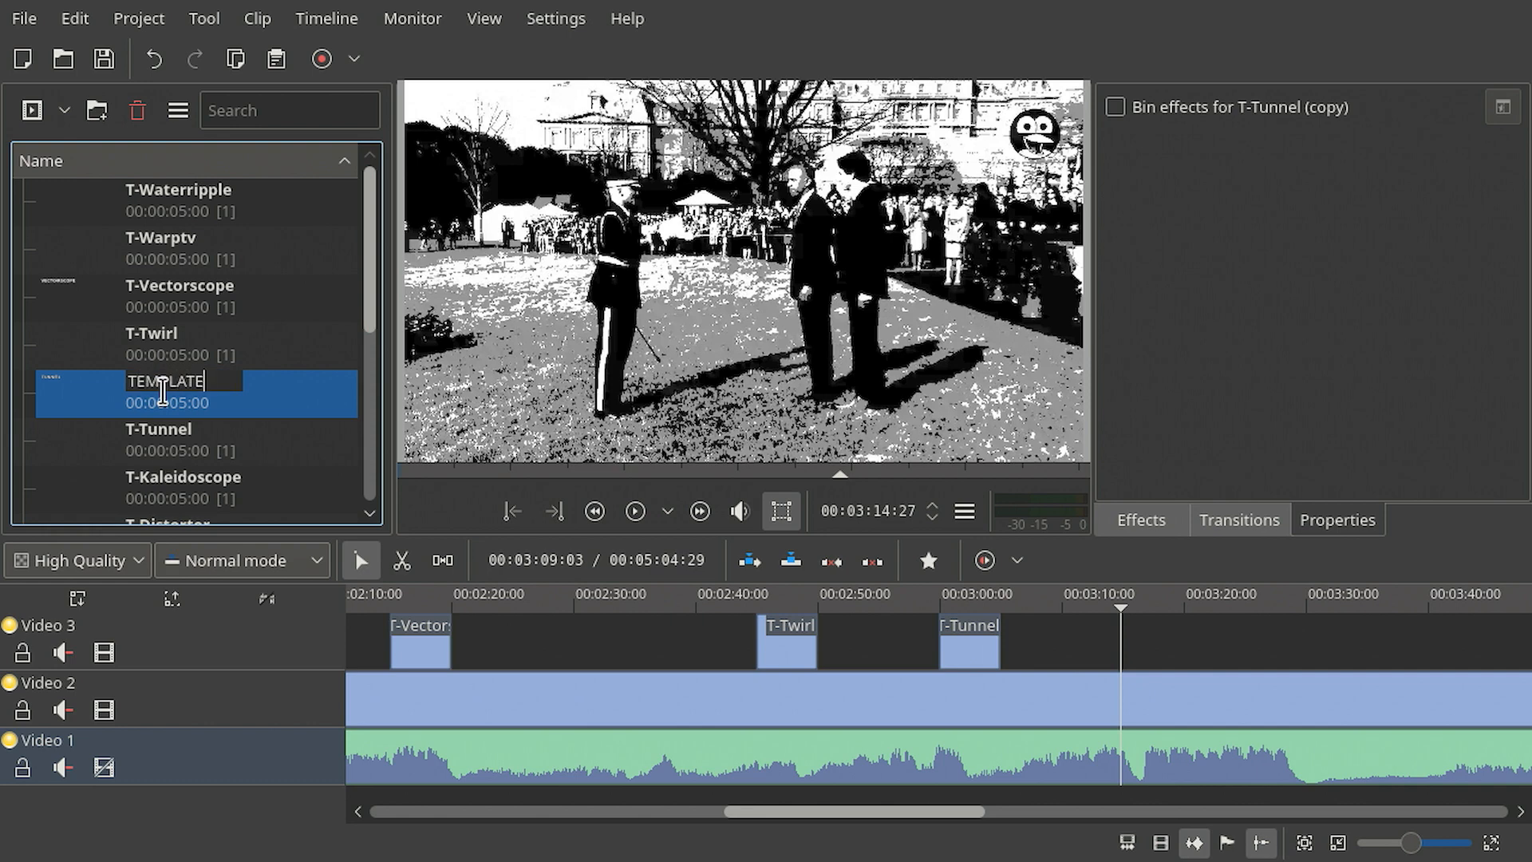
{"action": "key", "text": "Return"}
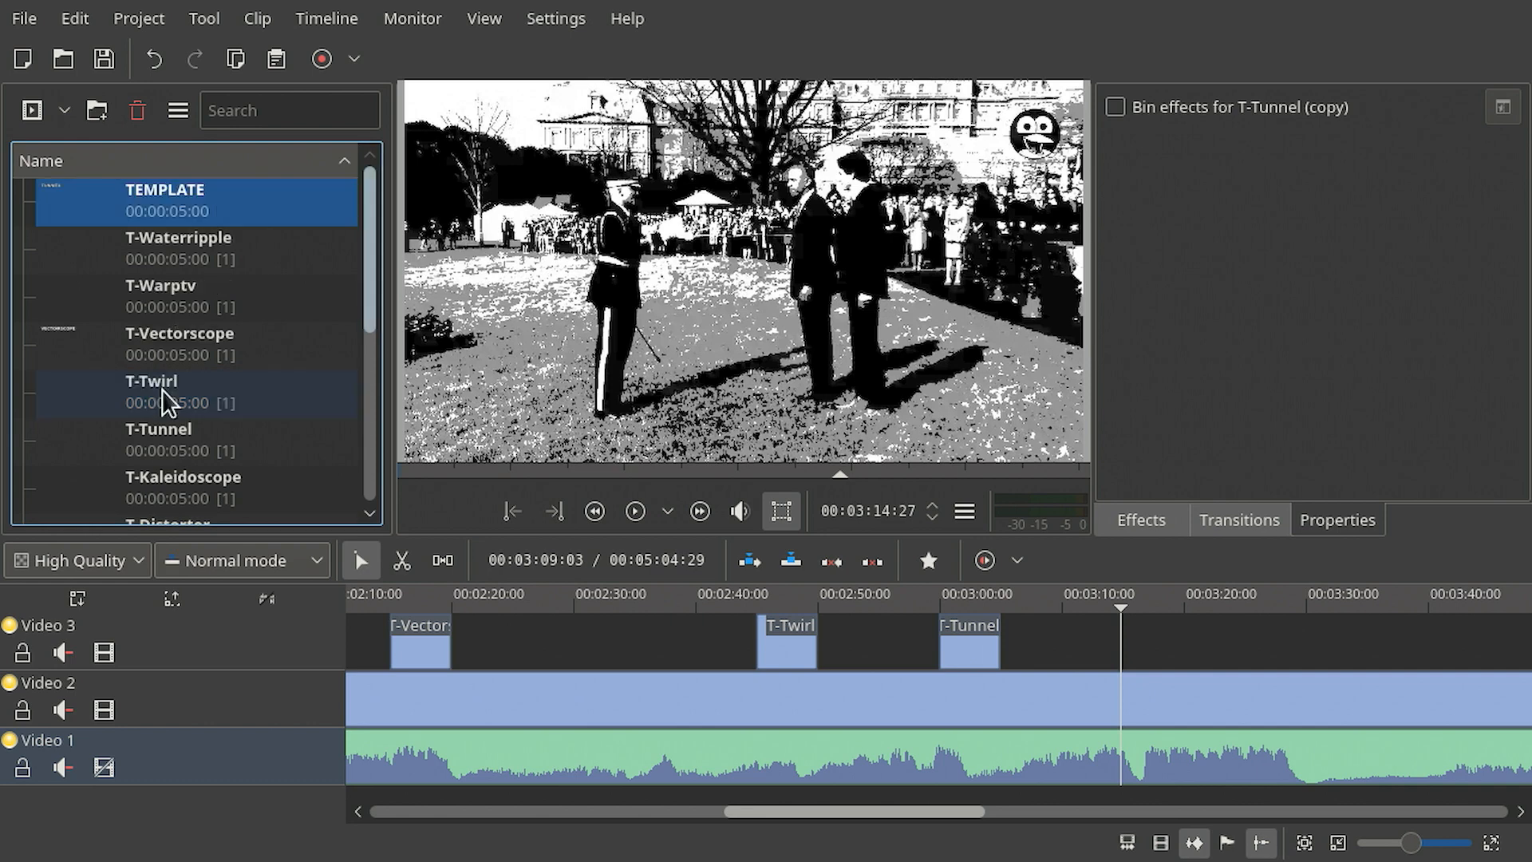
- Edit the TEMPLATE title clip and replace its text with the placeholder %s
{"action": "right_click", "coordinate": [184, 200]}
{"action": "left_click", "coordinate": [238, 364]}
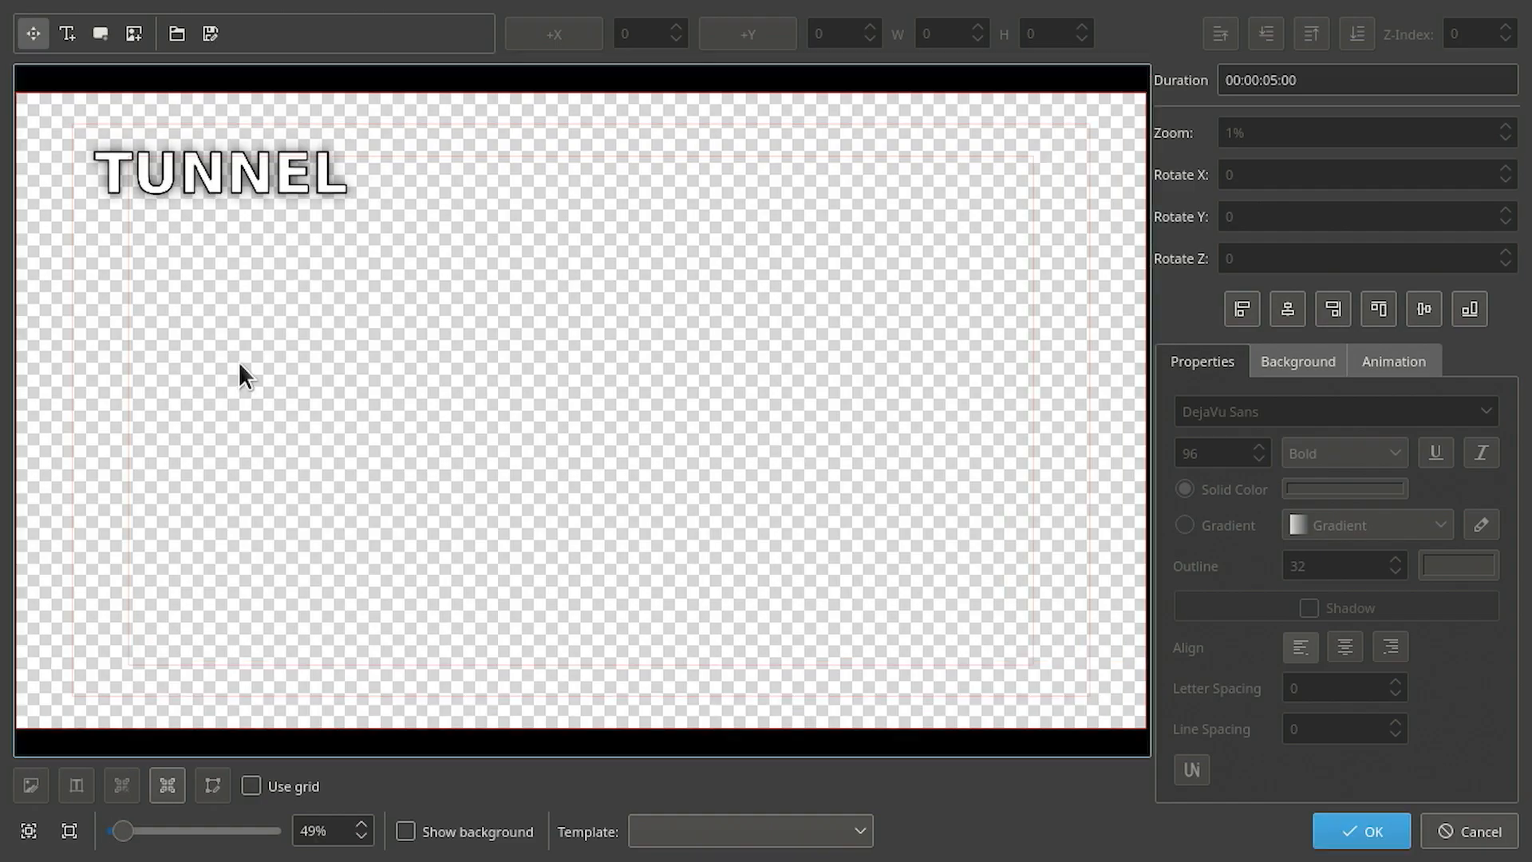
{"action": "left_click", "coordinate": [225, 170]}
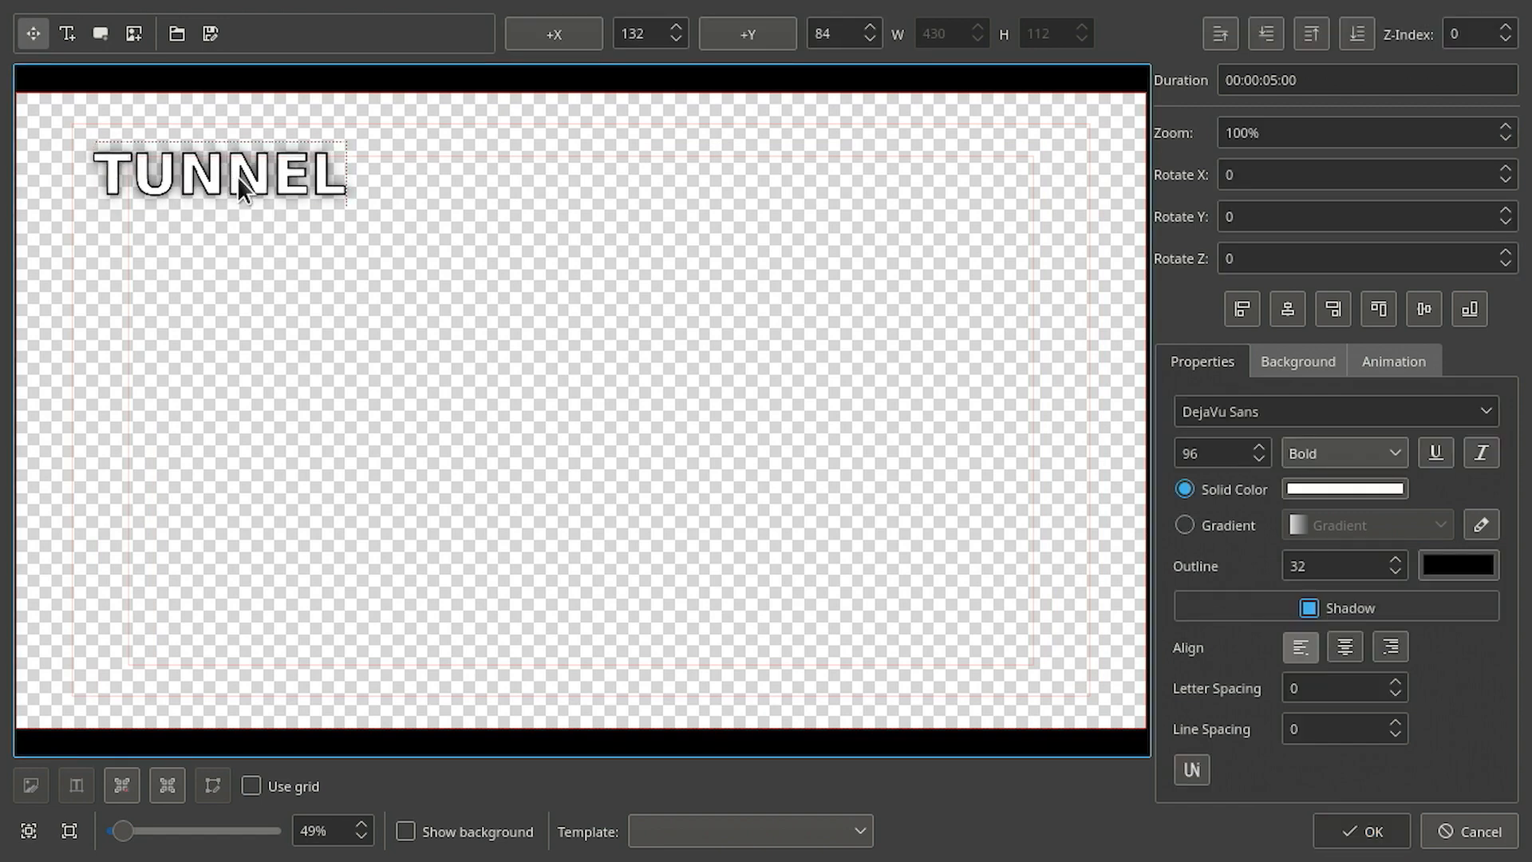
{"action": "left_click", "coordinate": [394, 204]}
{"action": "left_click", "coordinate": [228, 152]}
{"action": "double_click", "coordinate": [242, 175]}
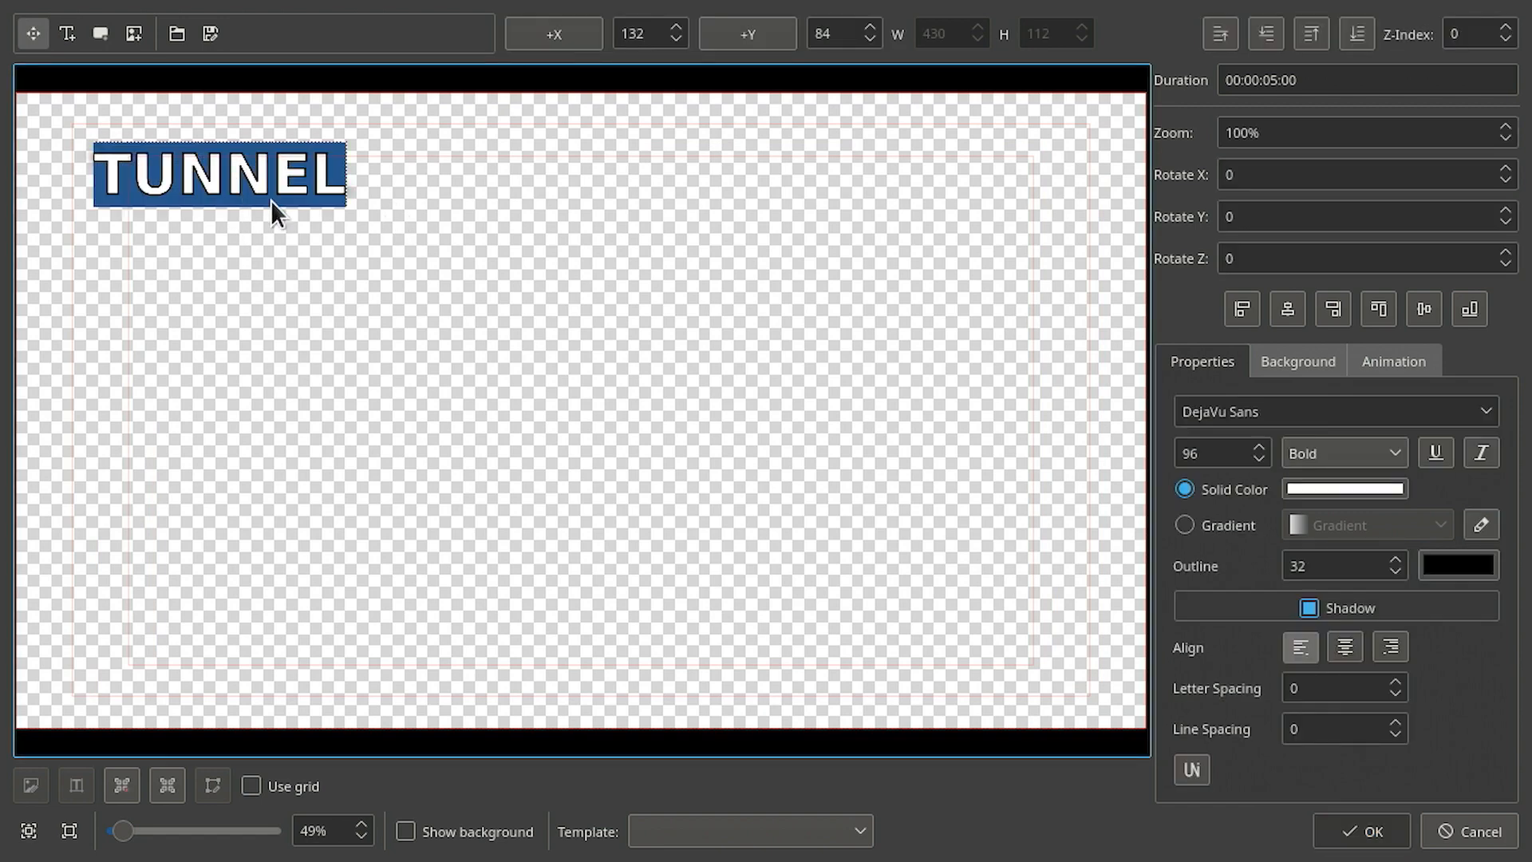
{"action": "type", "text": "%"}
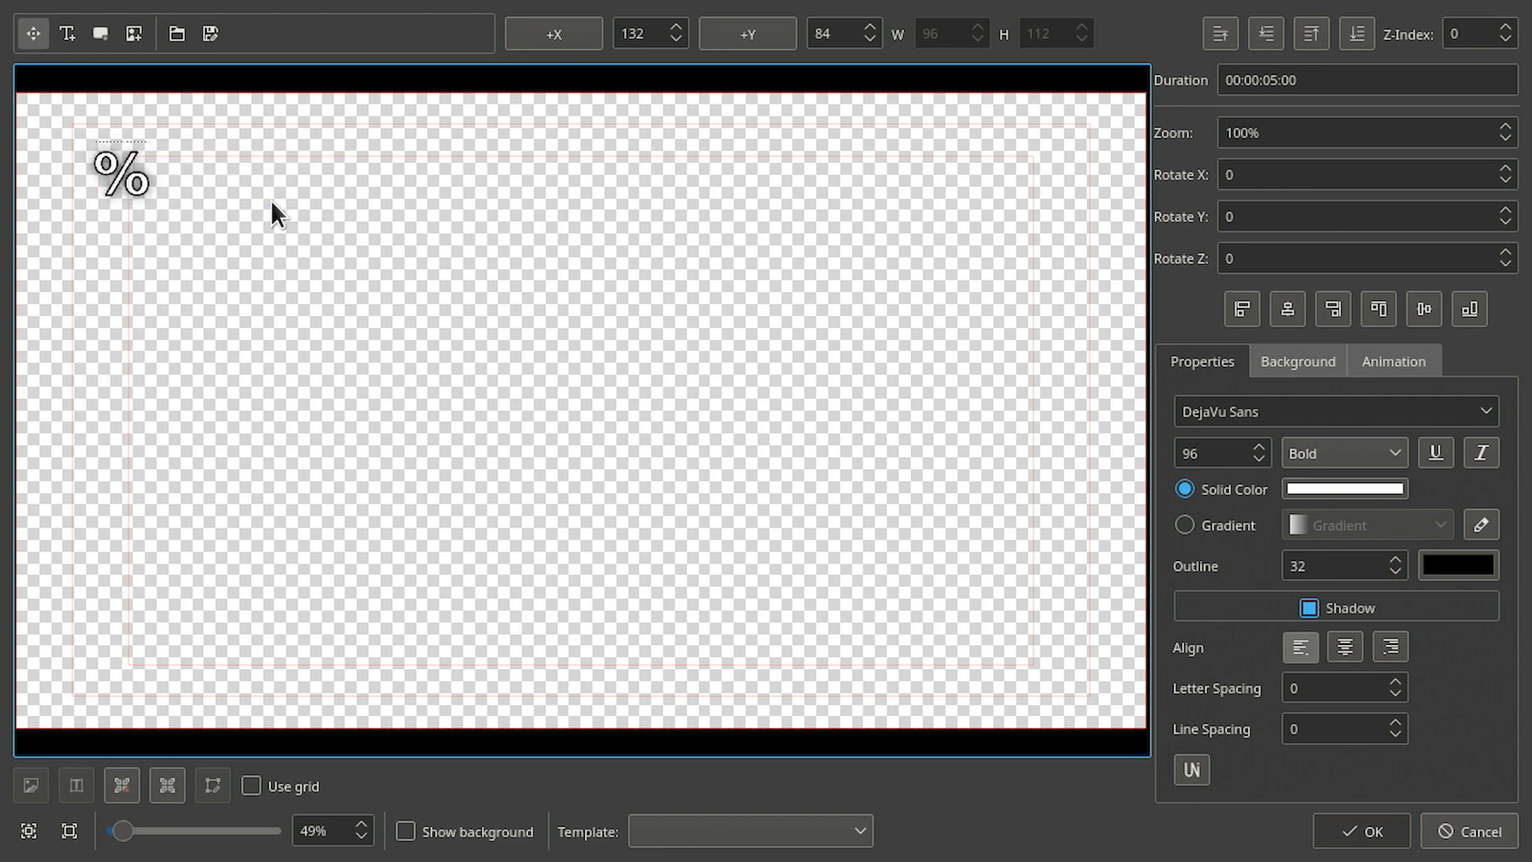
{"action": "type", "text": "s"}
- Save the title as titles-template-topleft in the titles folder and close the title editor
{"action": "left_click", "coordinate": [205, 37]}
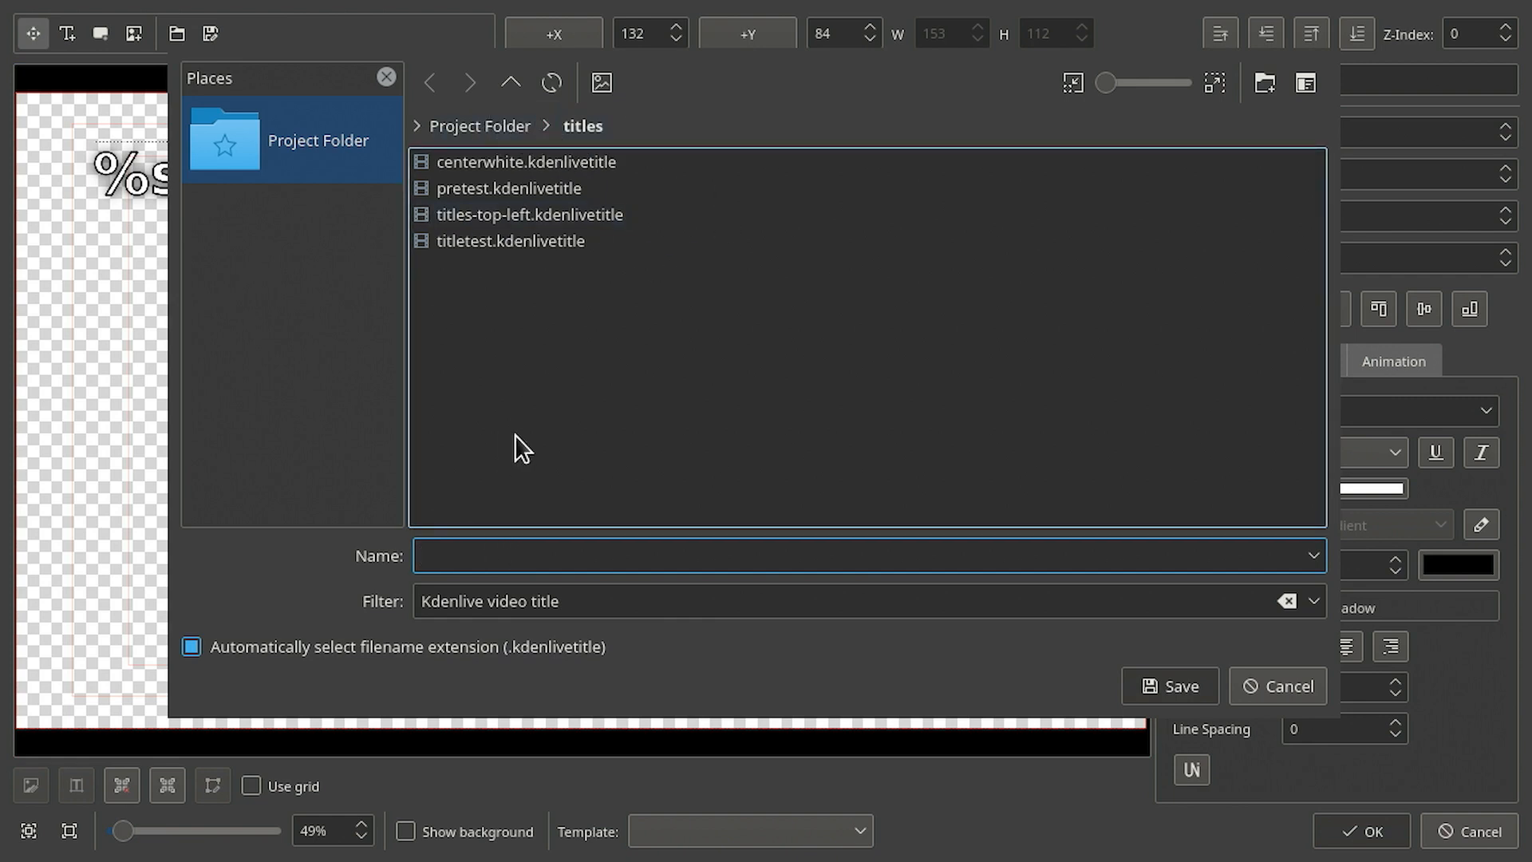
{"action": "type", "text": "titles-"}
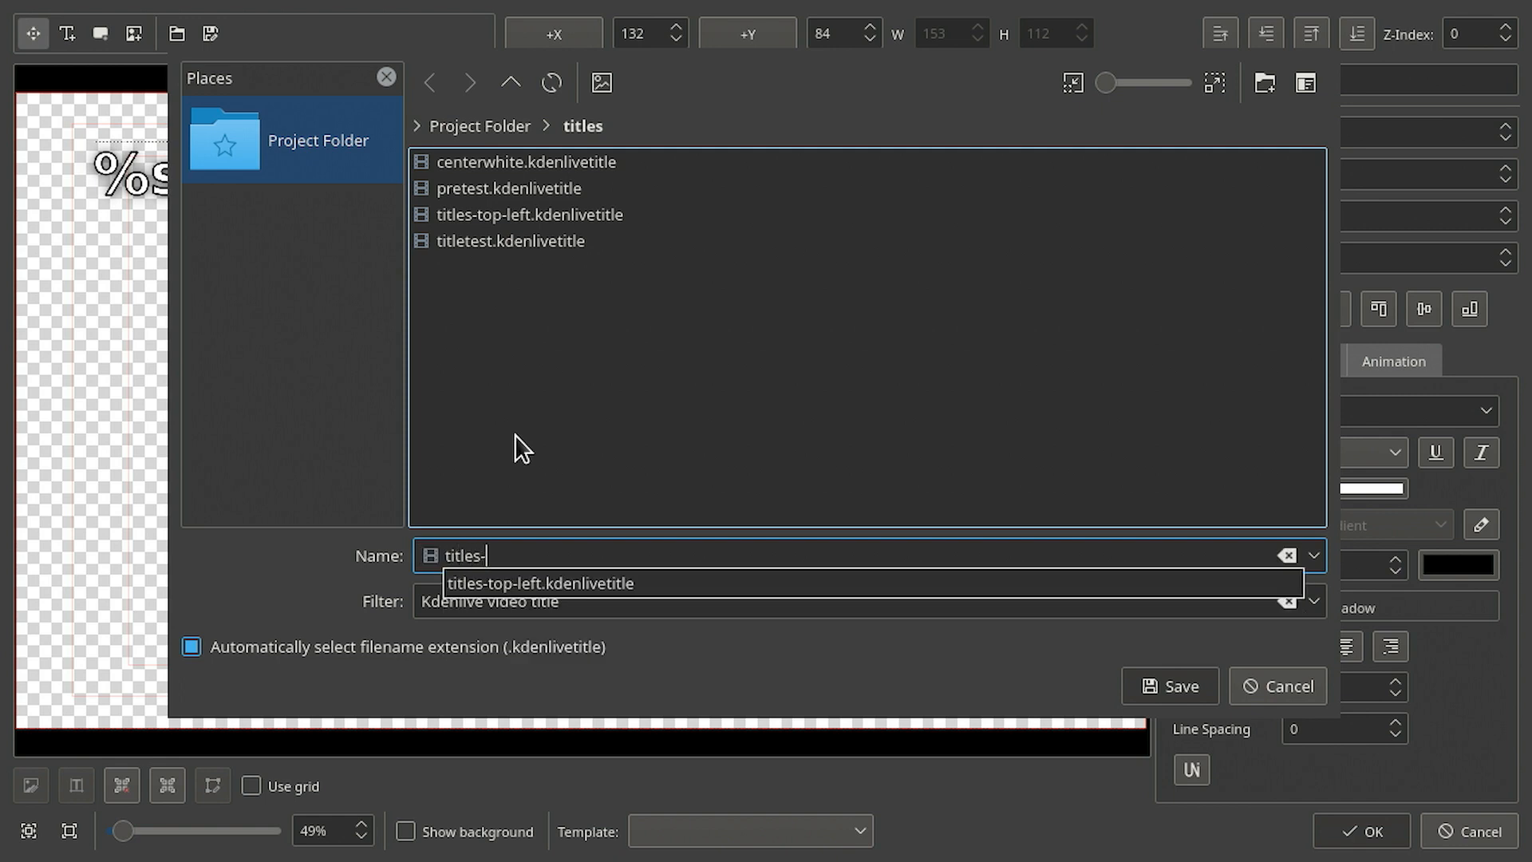
{"action": "type", "text": "template-topleft"}
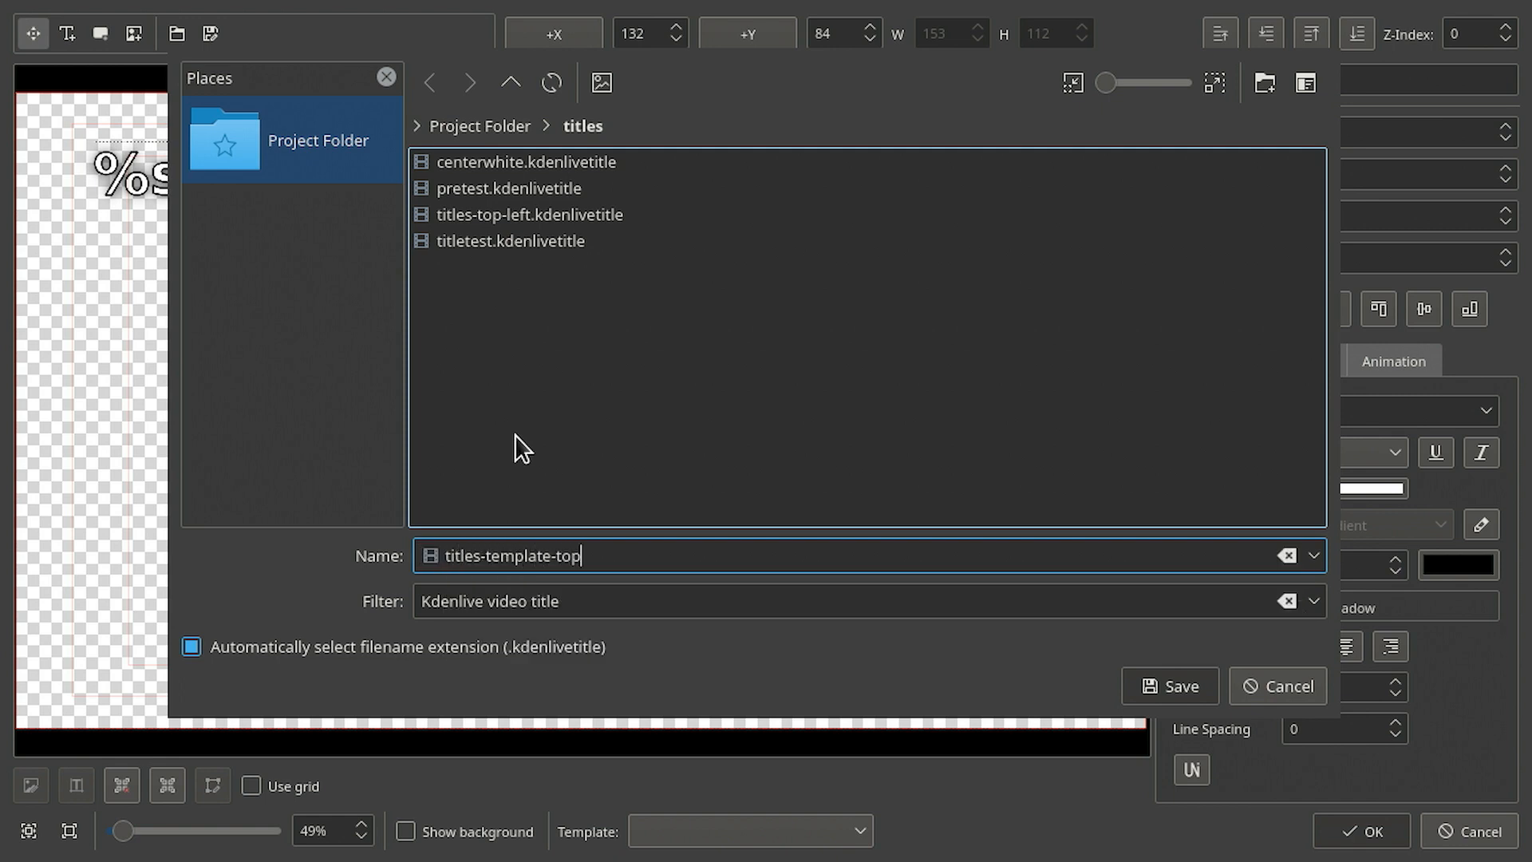
{"action": "left_click", "coordinate": [1167, 691]}
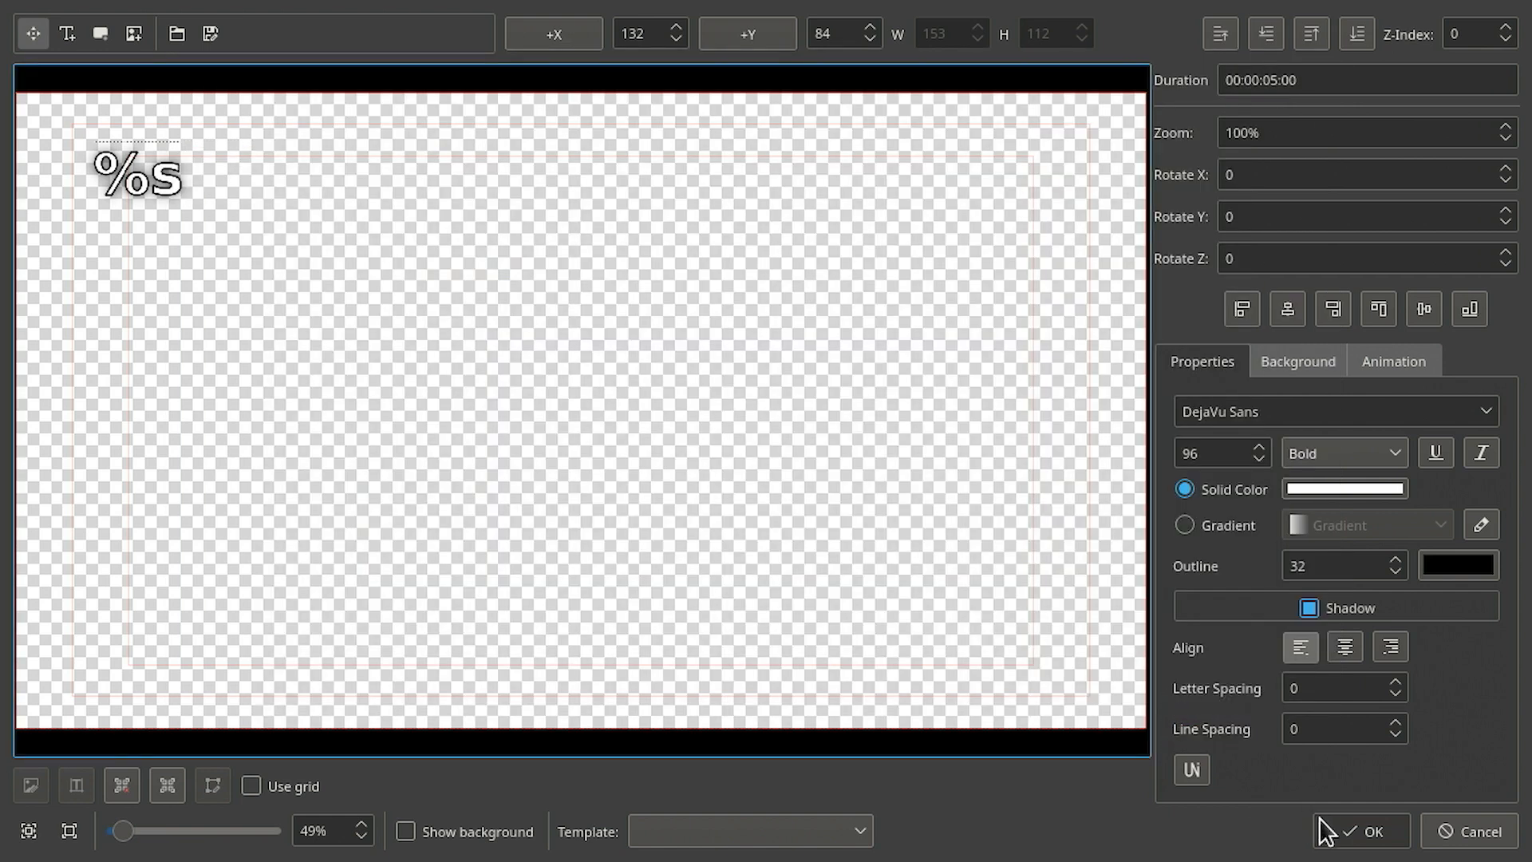
{"action": "left_click", "coordinate": [1363, 834]}
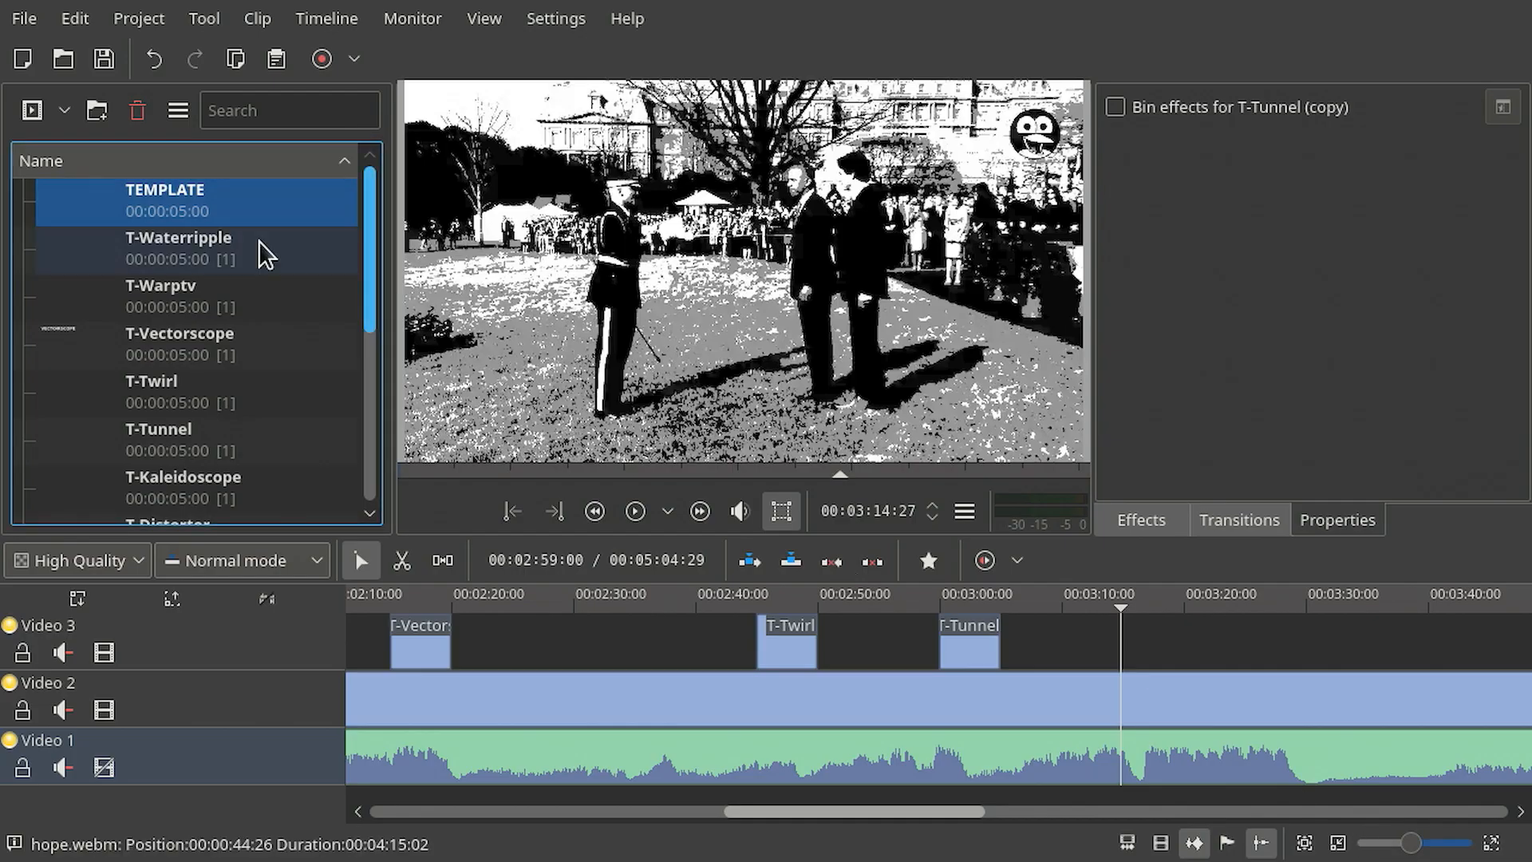
- Add a template title clip from titles-template-topleft.kdenlivetitle with the text THREELAYOR
{"action": "left_click", "coordinate": [66, 108]}
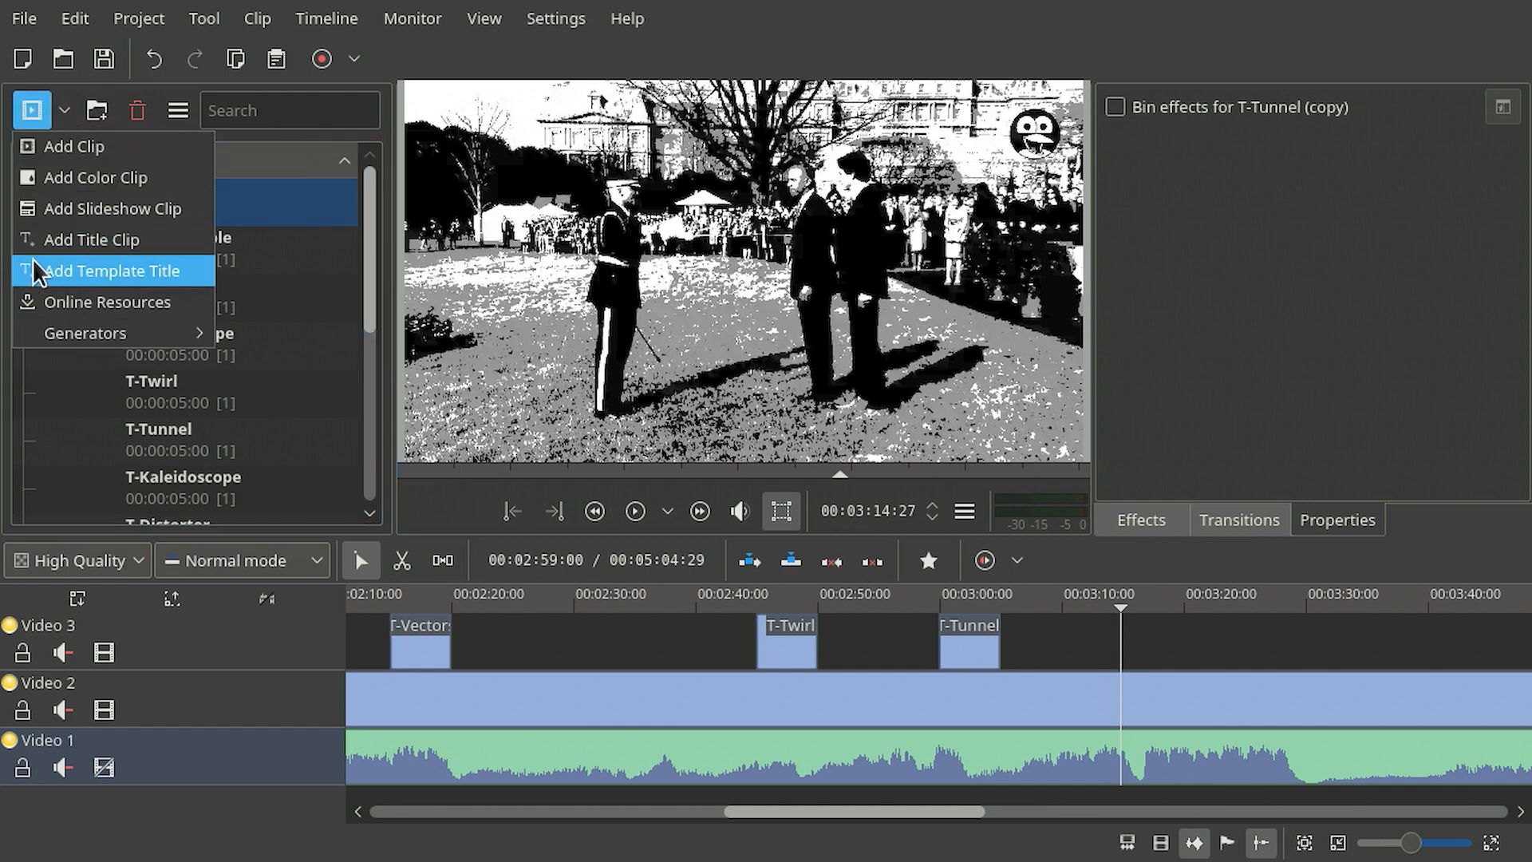
{"action": "left_click", "coordinate": [170, 271]}
{"action": "left_click", "coordinate": [630, 218]}
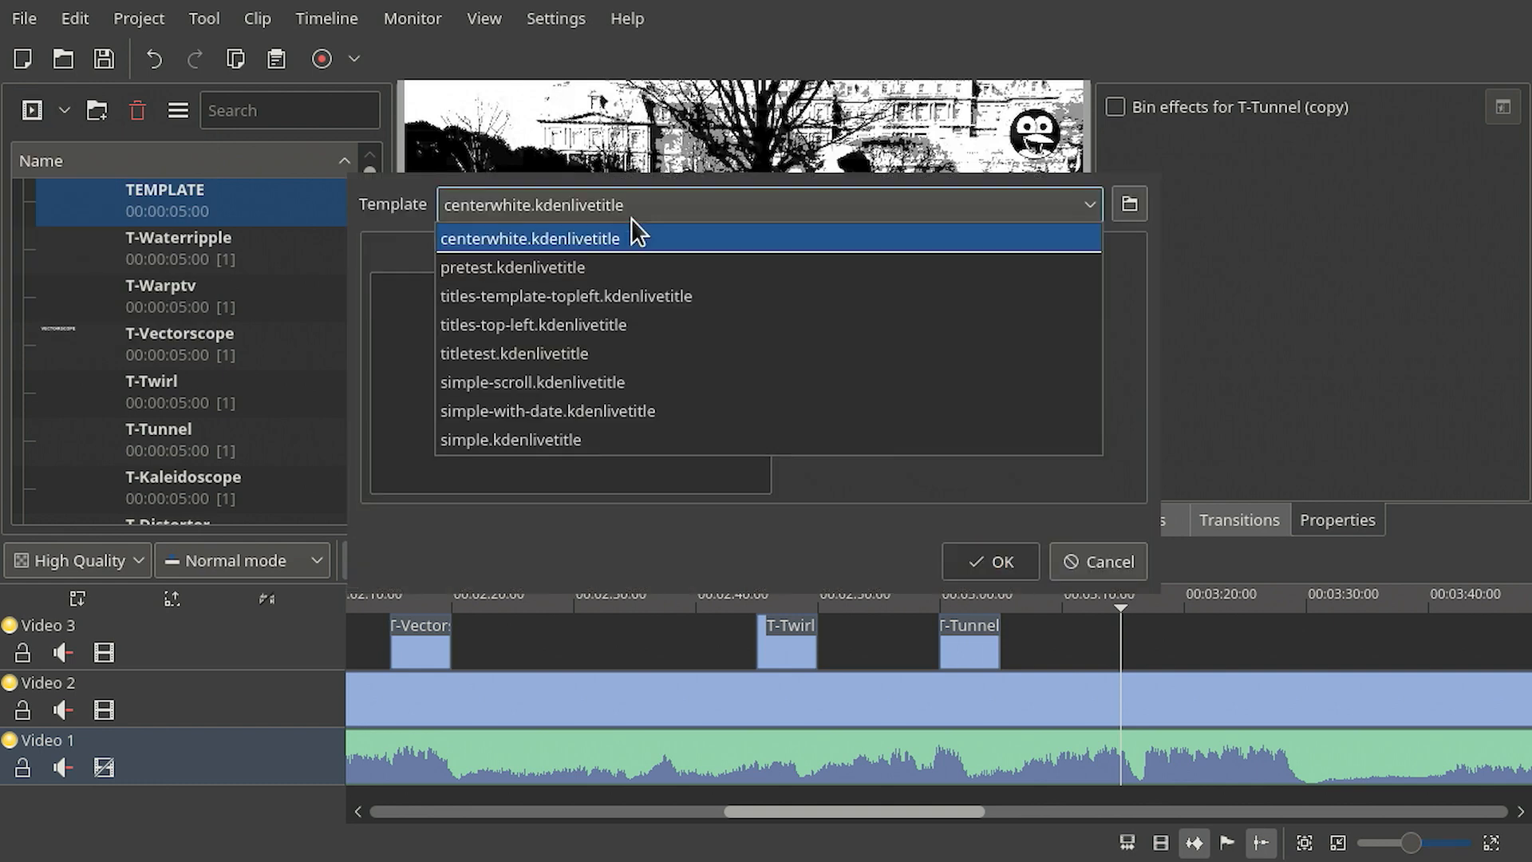
{"action": "left_click", "coordinate": [626, 300]}
{"action": "left_click", "coordinate": [626, 342]}
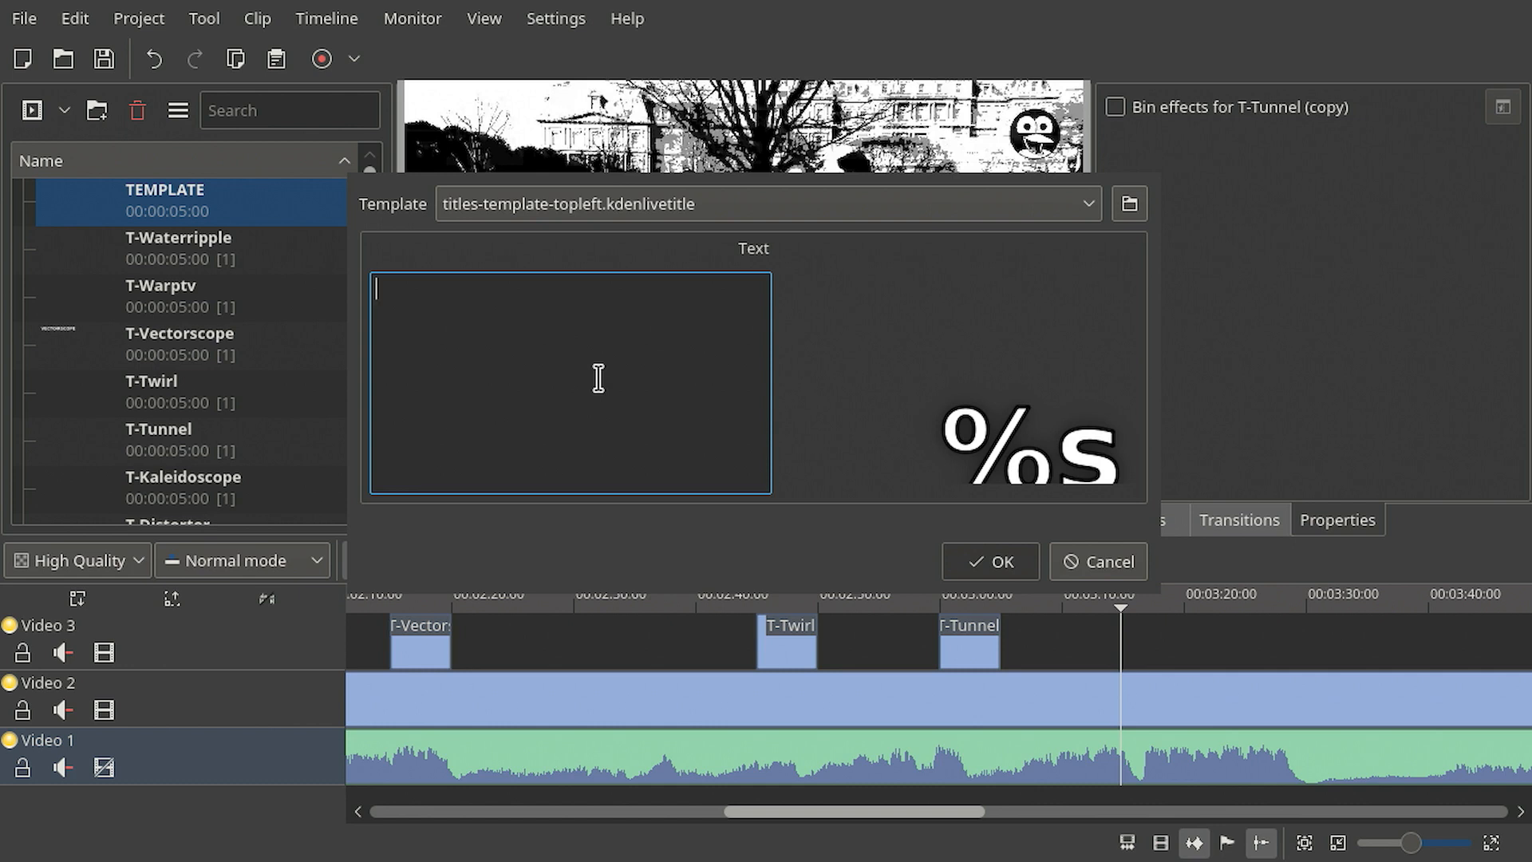
{"action": "type", "text": "THREELAYOR"}
{"action": "left_click", "coordinate": [975, 573]}
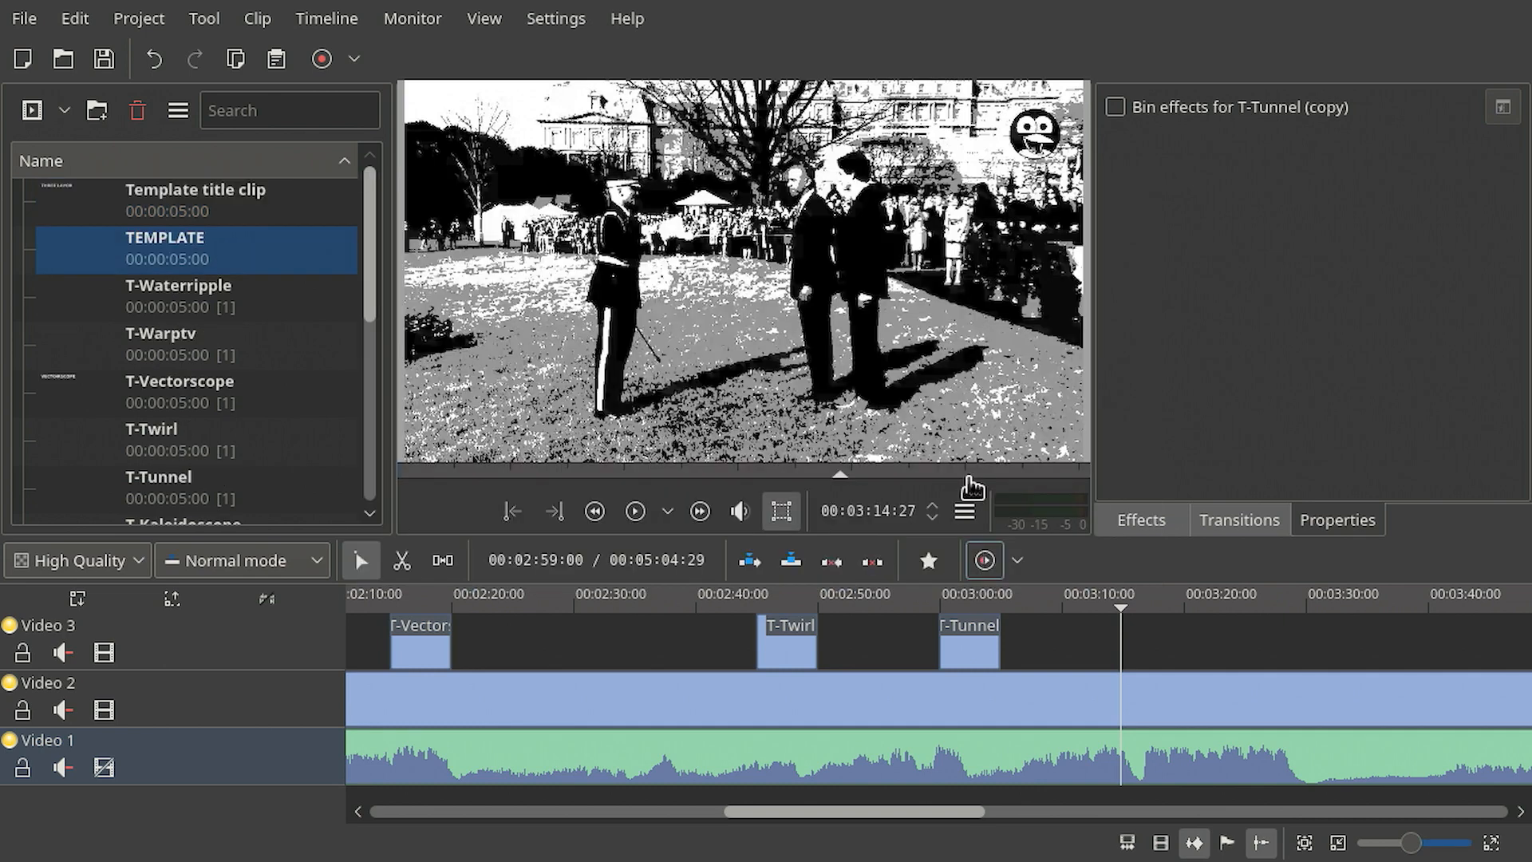
- Rename the new template title clip in the project bin to TT-Threelayor
{"action": "left_click", "coordinate": [203, 198]}
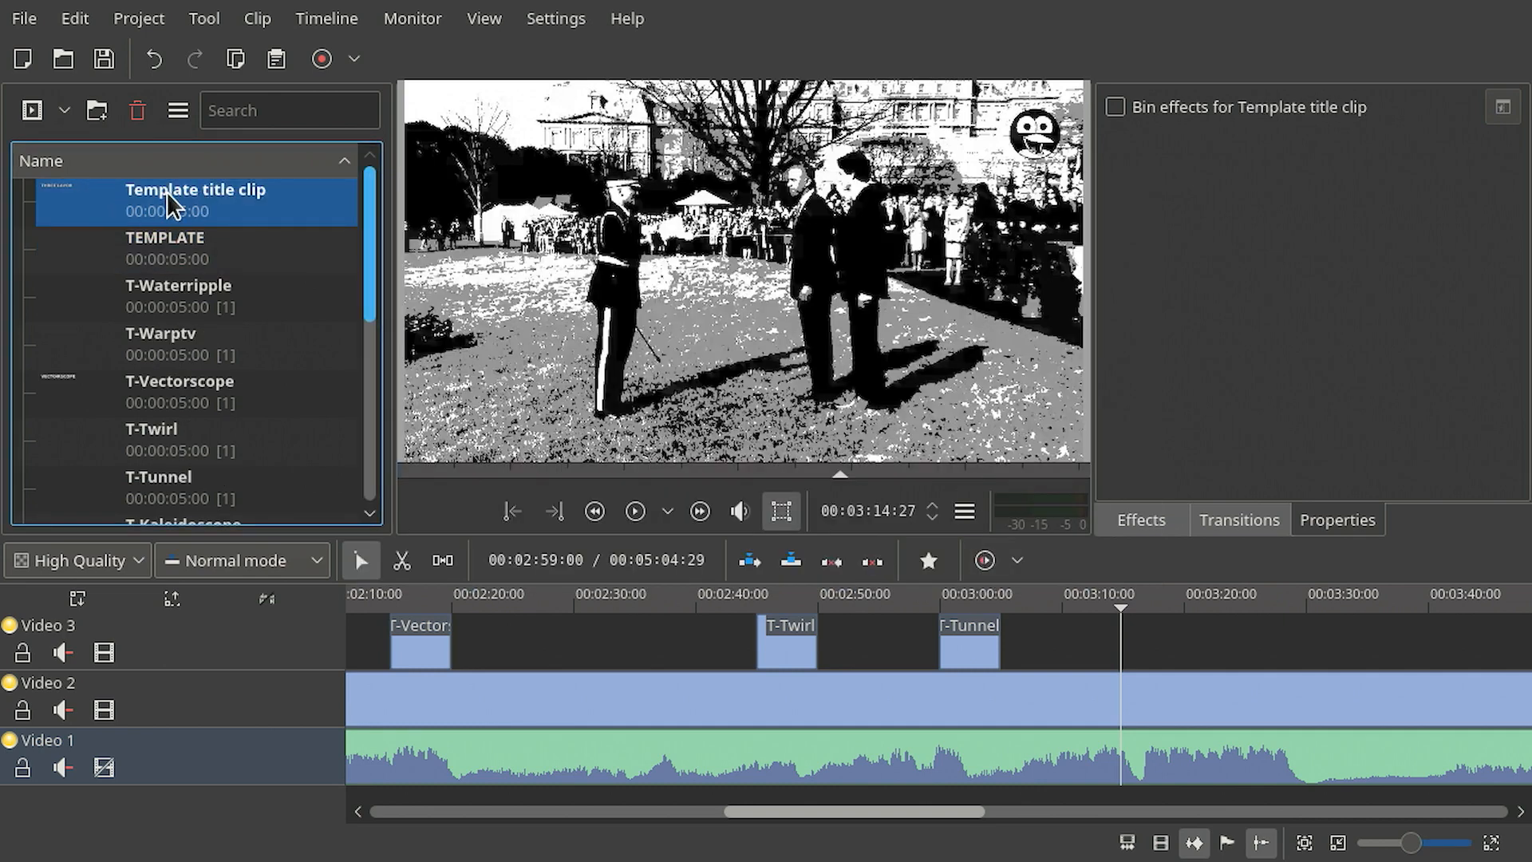
{"action": "key", "text": "F2"}
{"action": "type", "text": "TT"}
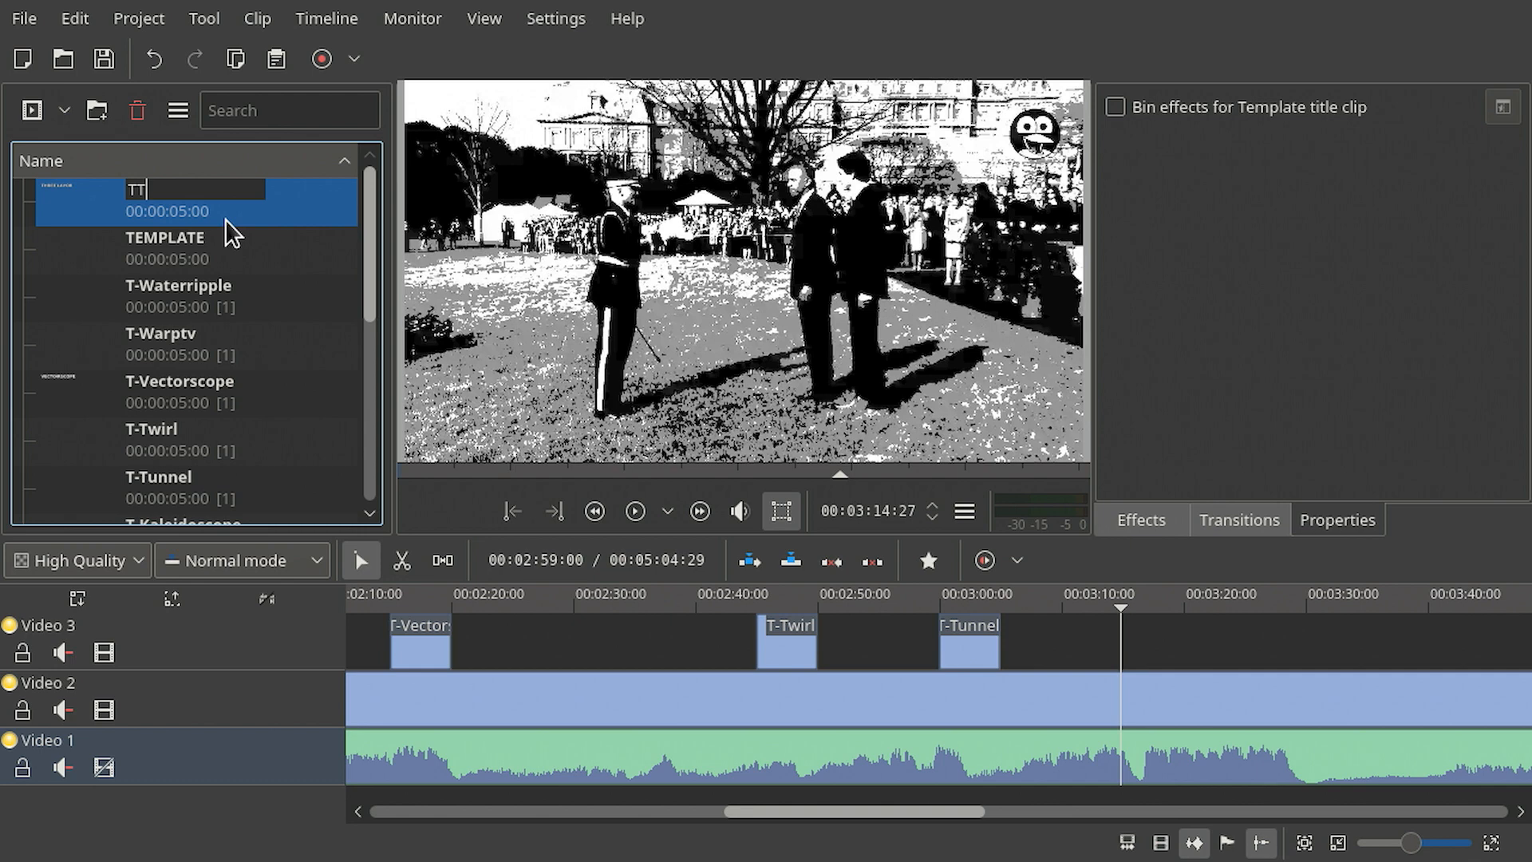
{"action": "type", "text": "-Threelayor"}
{"action": "key", "text": "Return"}
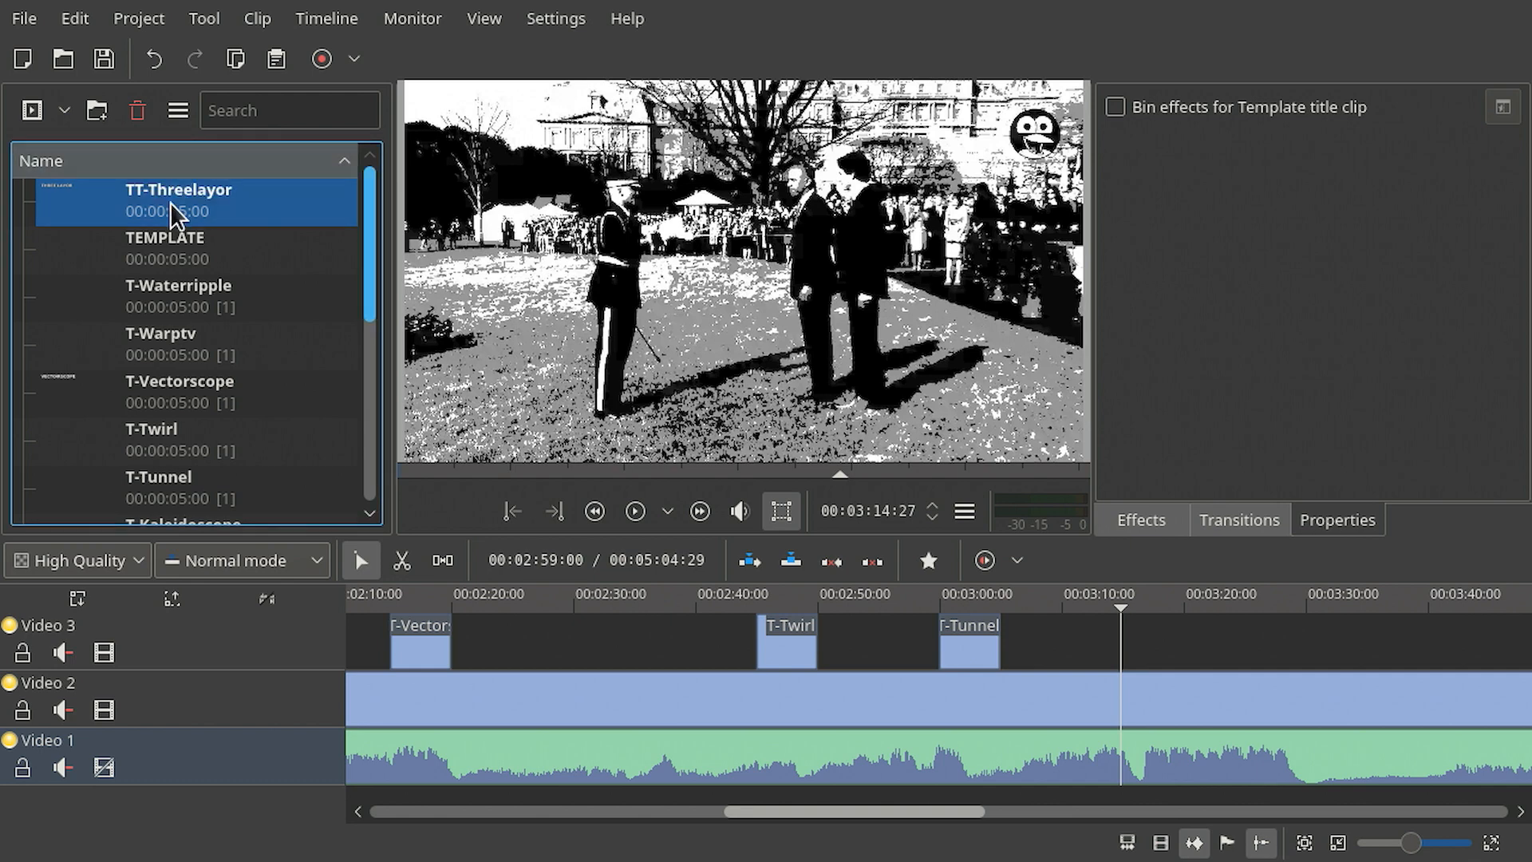
- Place TT-Threelayor on the Video 3 track at the playhead and preview it
{"action": "left_click_drag", "start_coordinate": [170, 203], "coordinate": [1127, 639]}
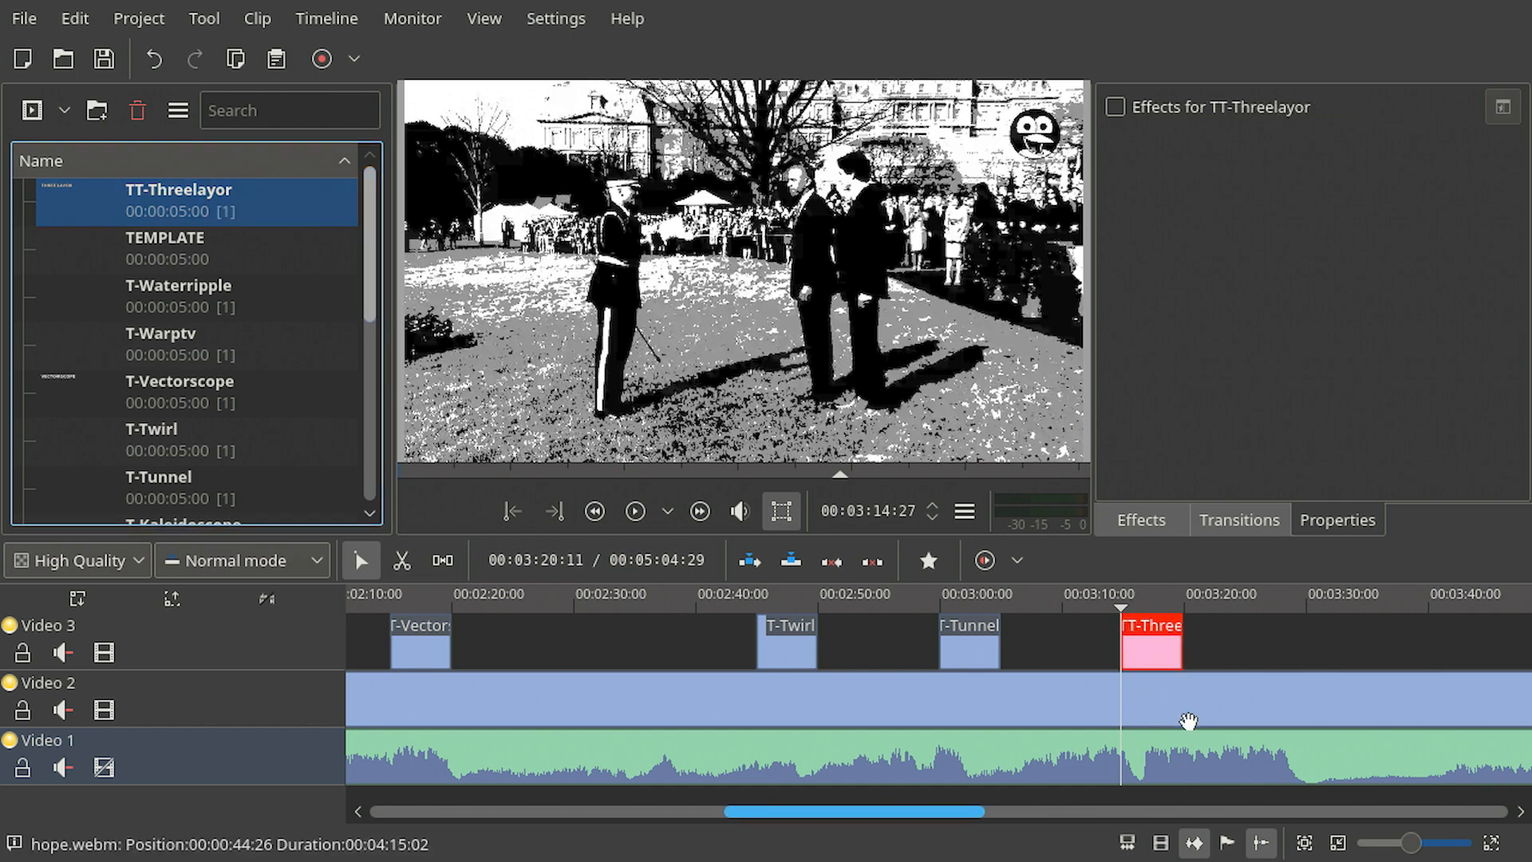
{"action": "left_click", "coordinate": [1133, 604]}
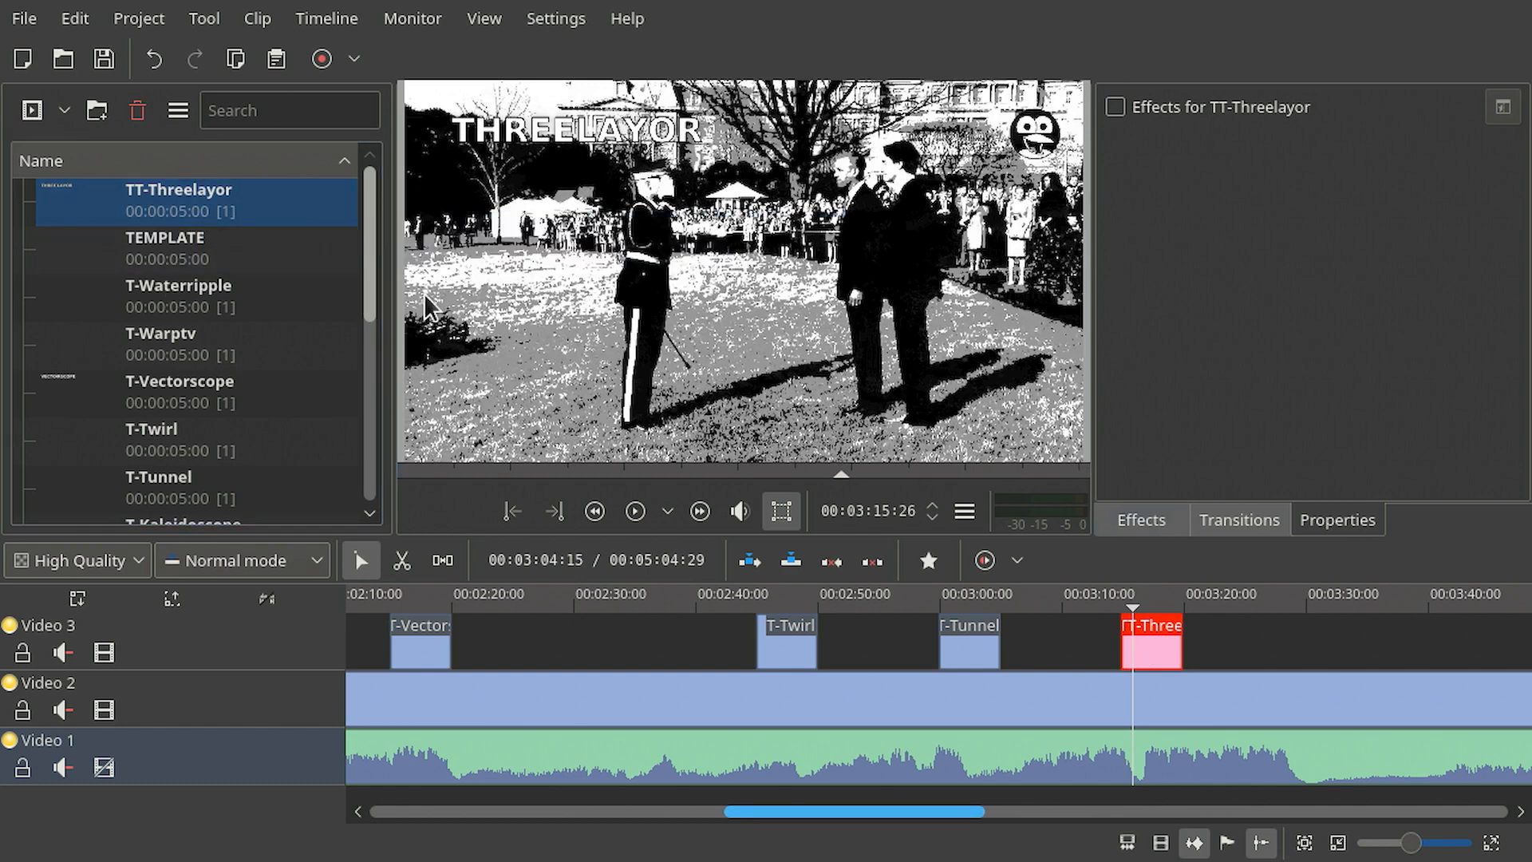
- Show the description column in the project bin
{"action": "left_click", "coordinate": [179, 114]}
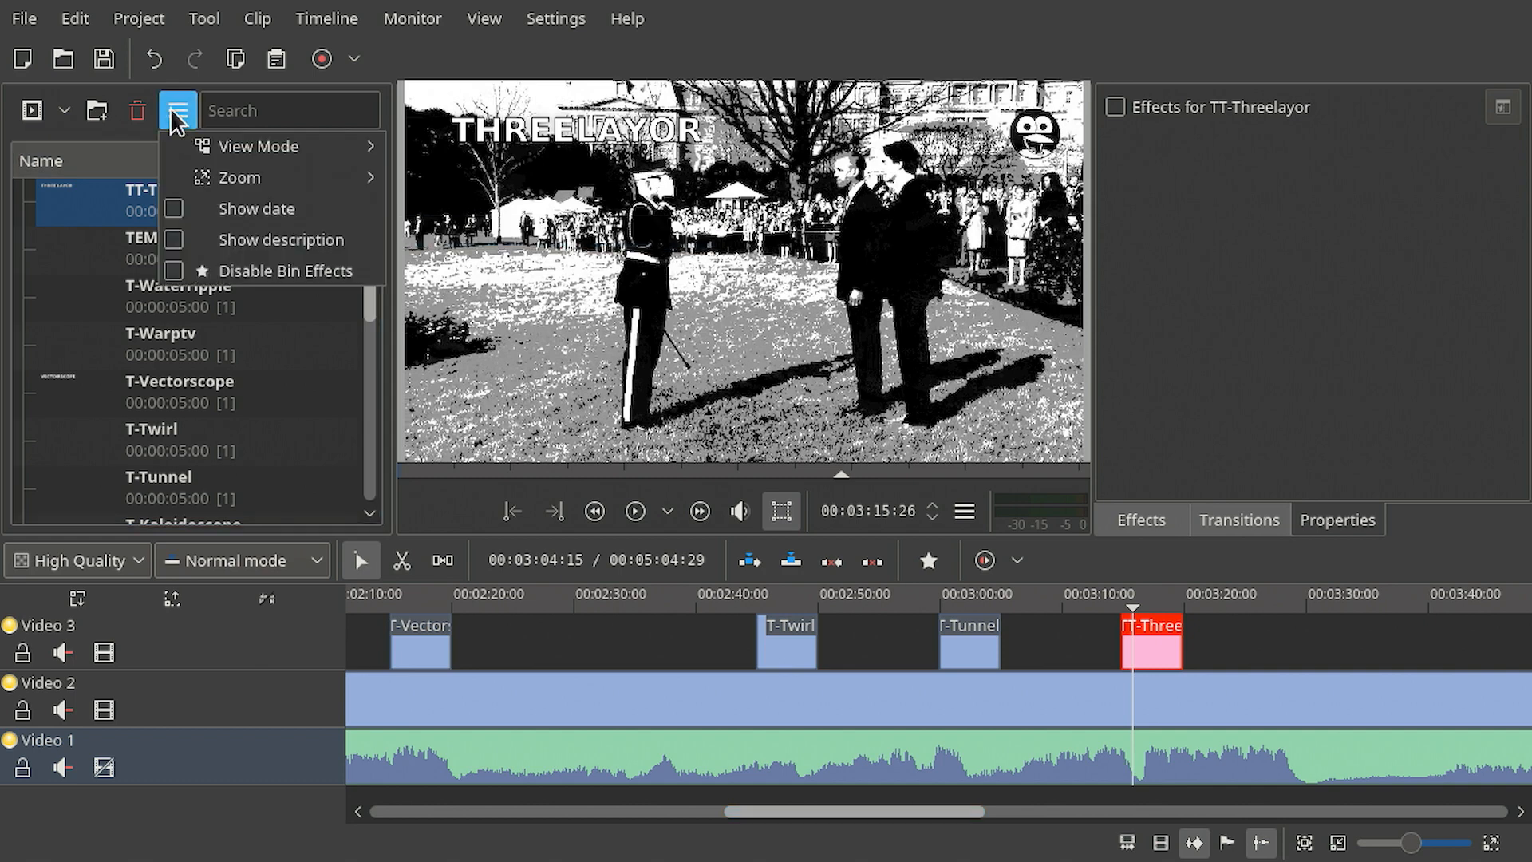
{"action": "left_click", "coordinate": [309, 241]}
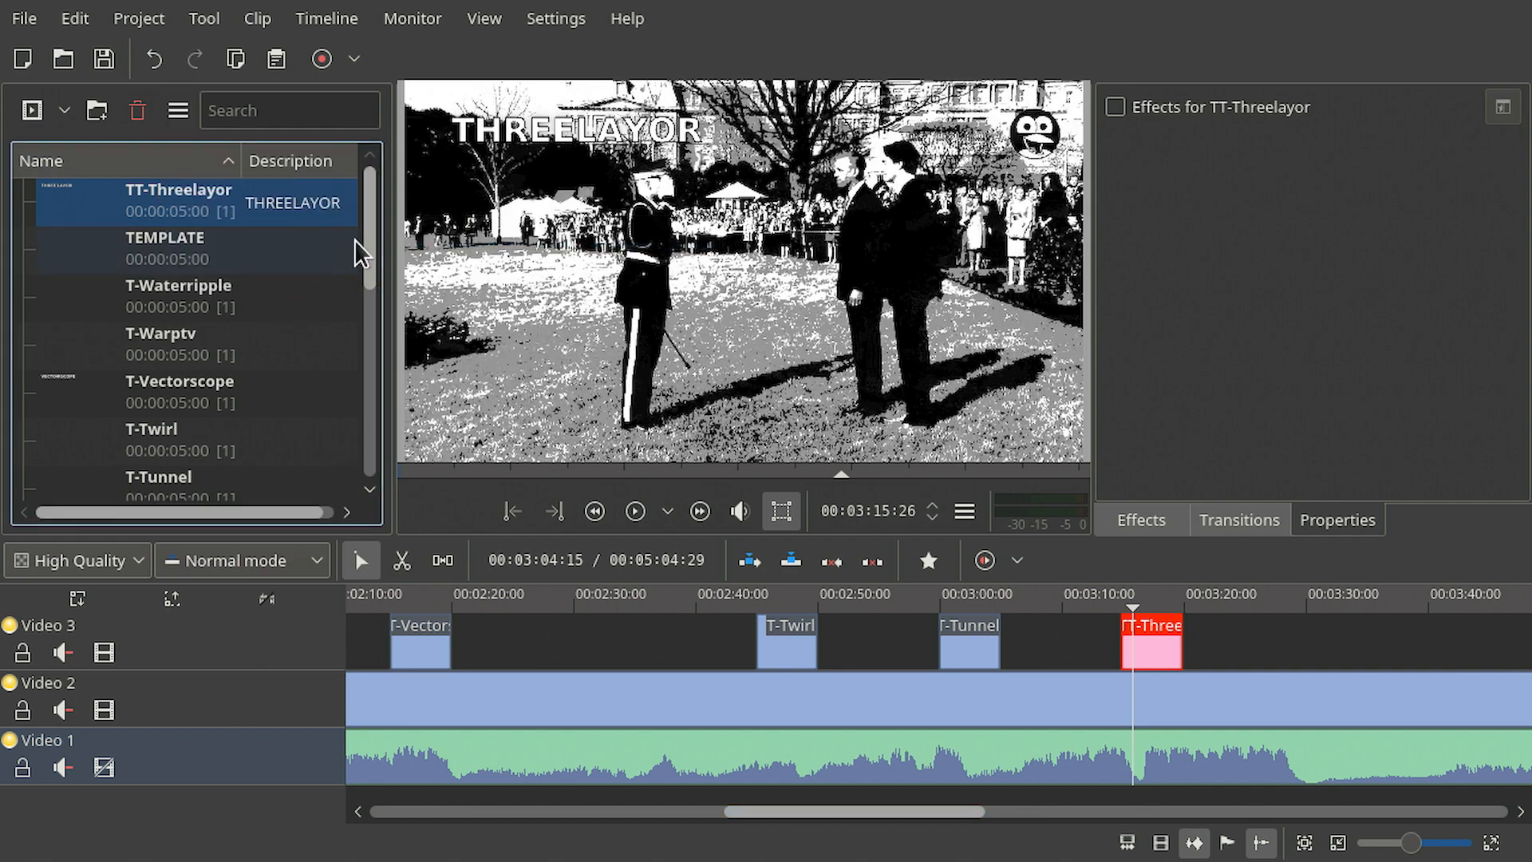
- Change the TT-Threelayor clip description to TEST and preview the title on the timeline
{"action": "double_click", "coordinate": [318, 200]}
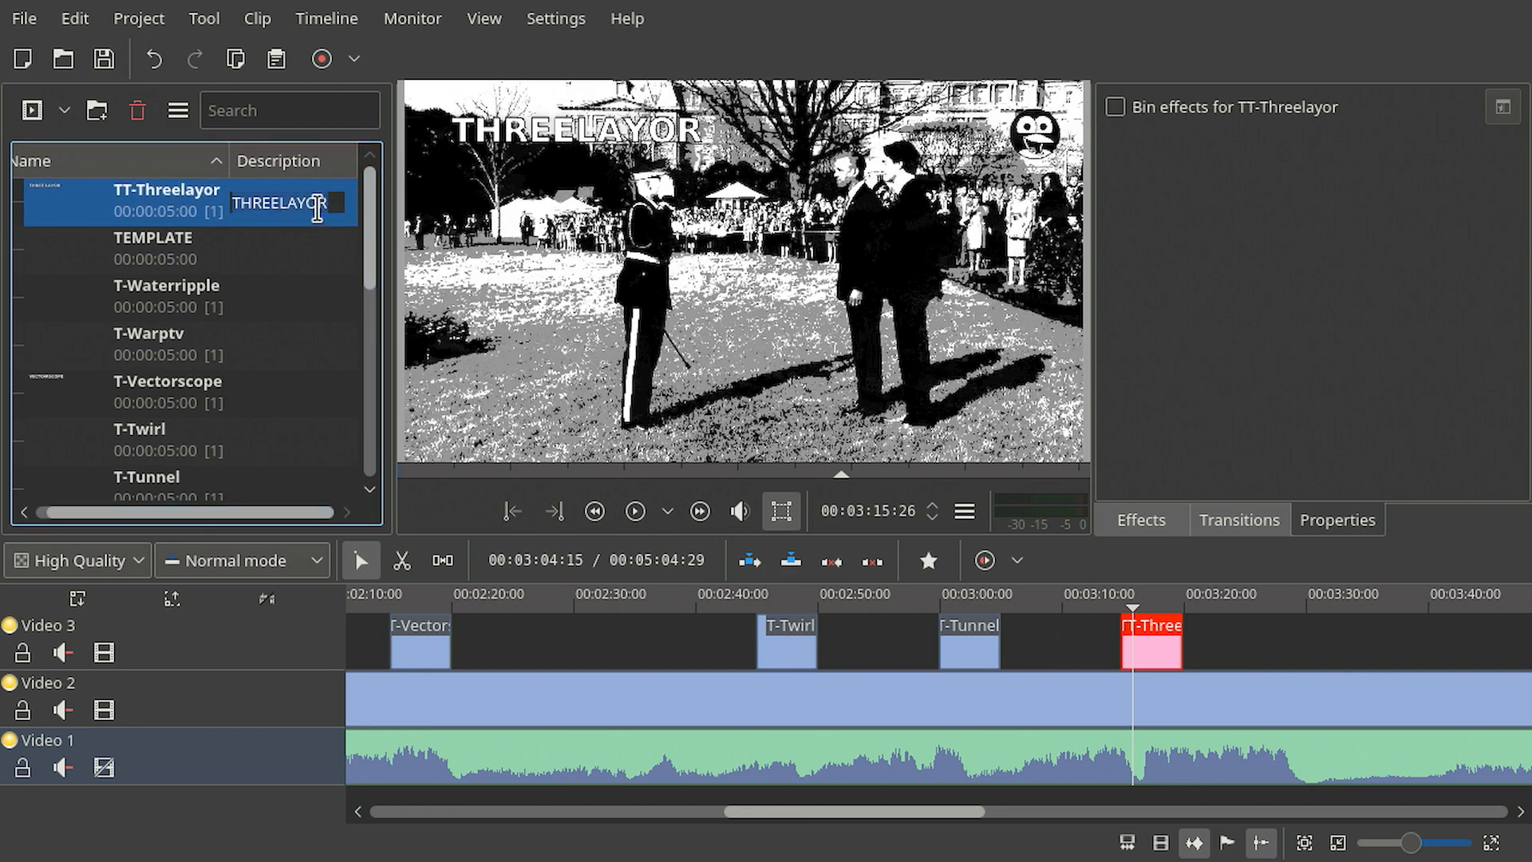
{"action": "type", "text": "TEST"}
{"action": "key", "text": "Return"}
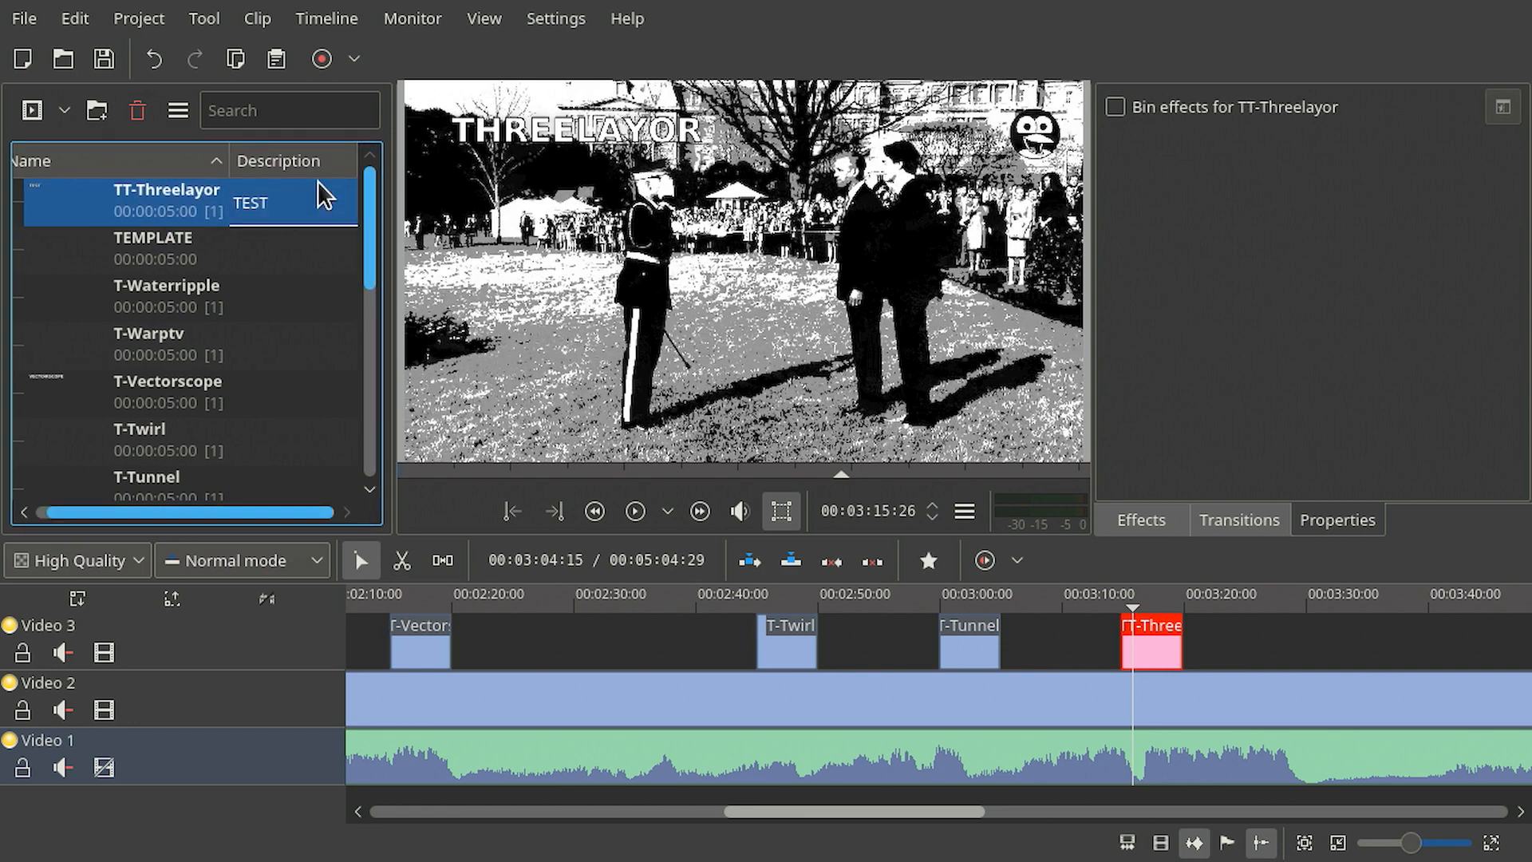
{"action": "left_click", "coordinate": [1159, 598]}
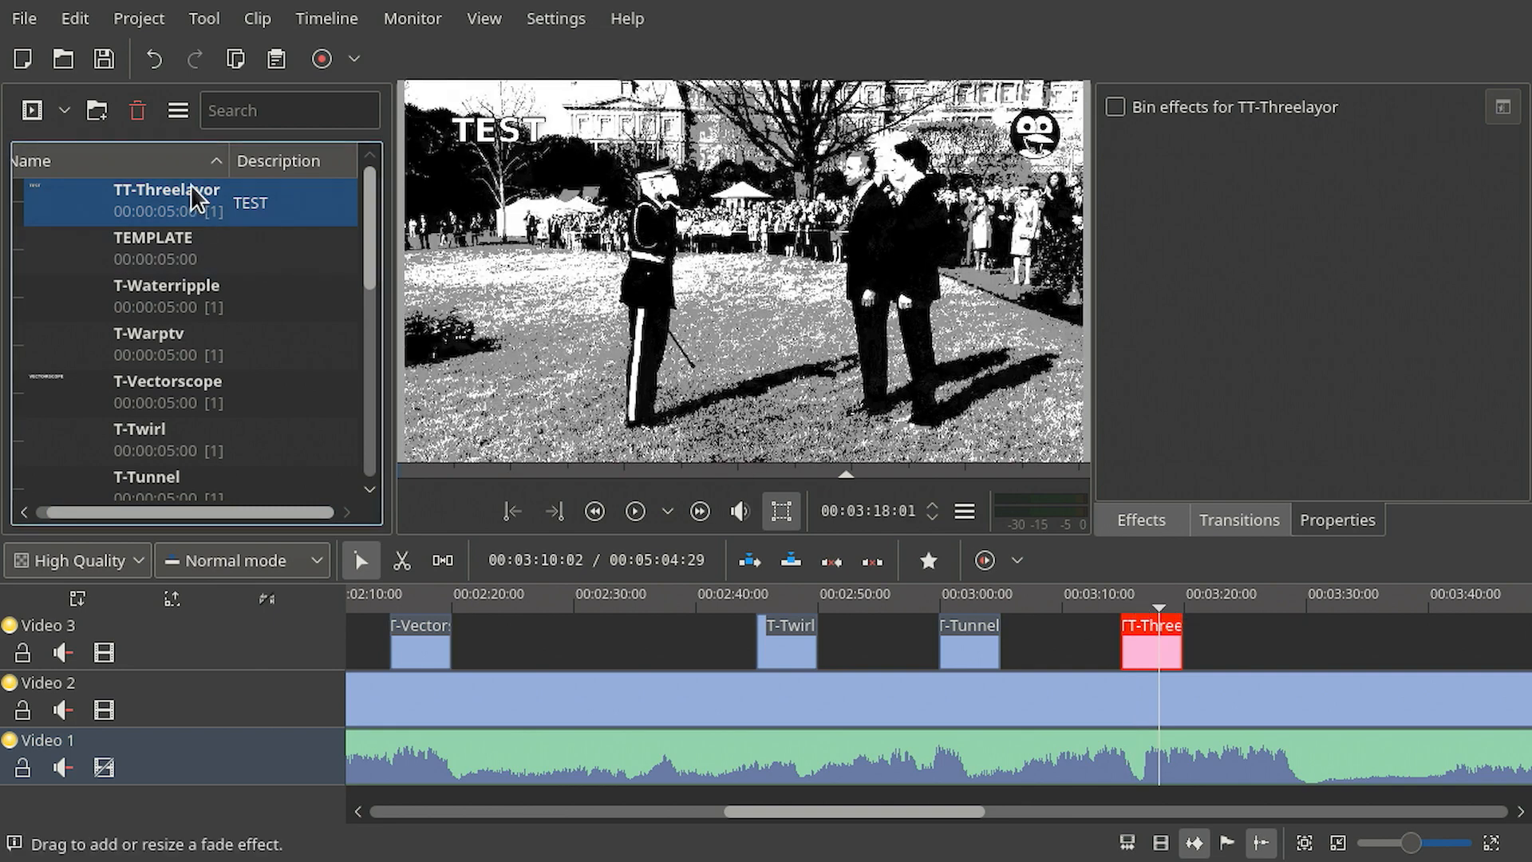
- Set the TT-Threelayor clip description back to THREELAYOR
{"action": "double_click", "coordinate": [260, 196]}
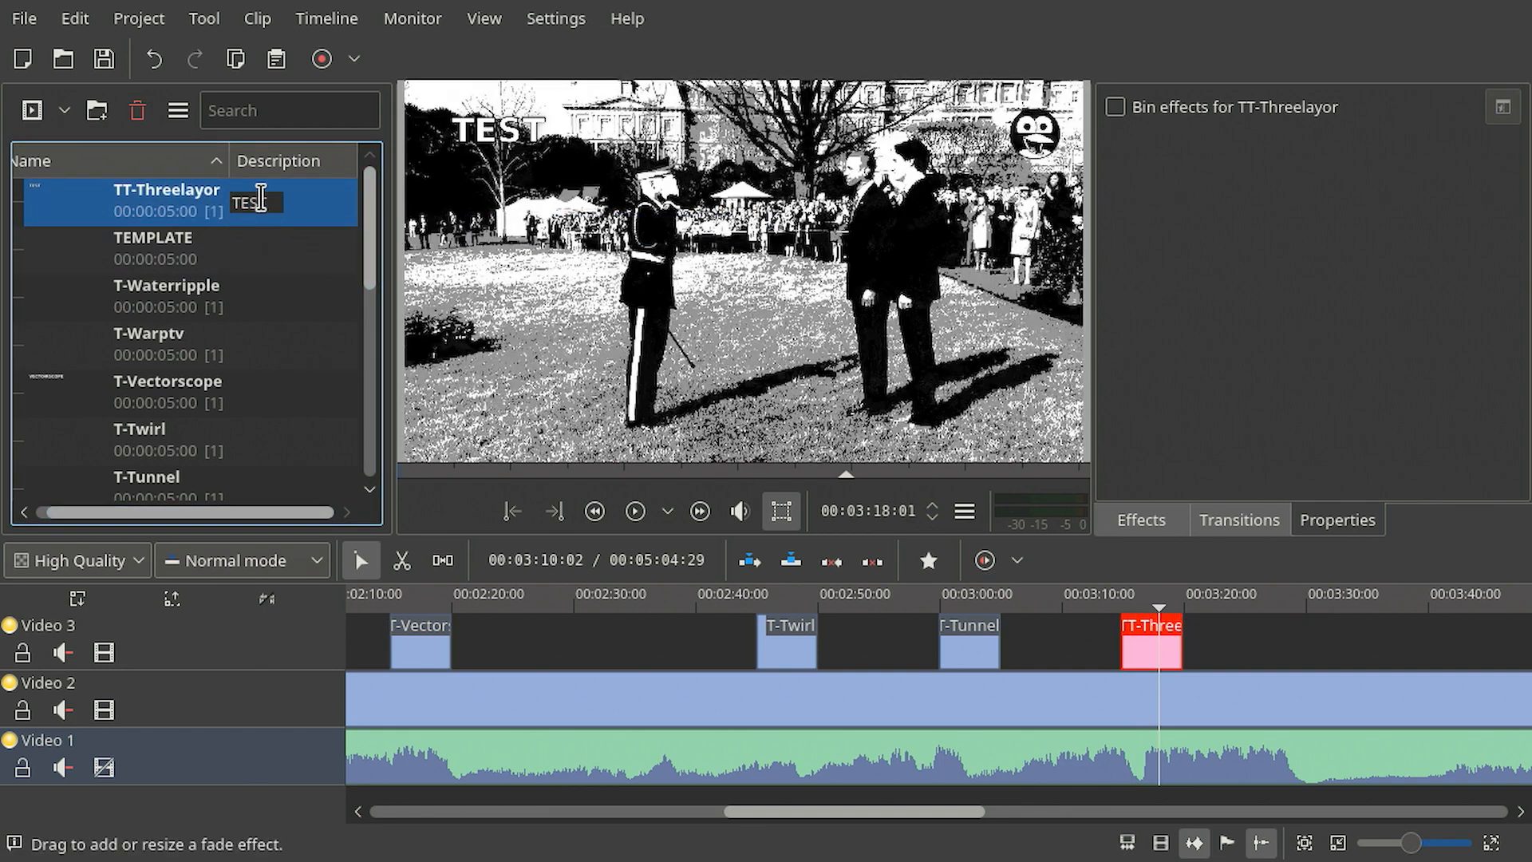
{"action": "type", "text": "THR"}
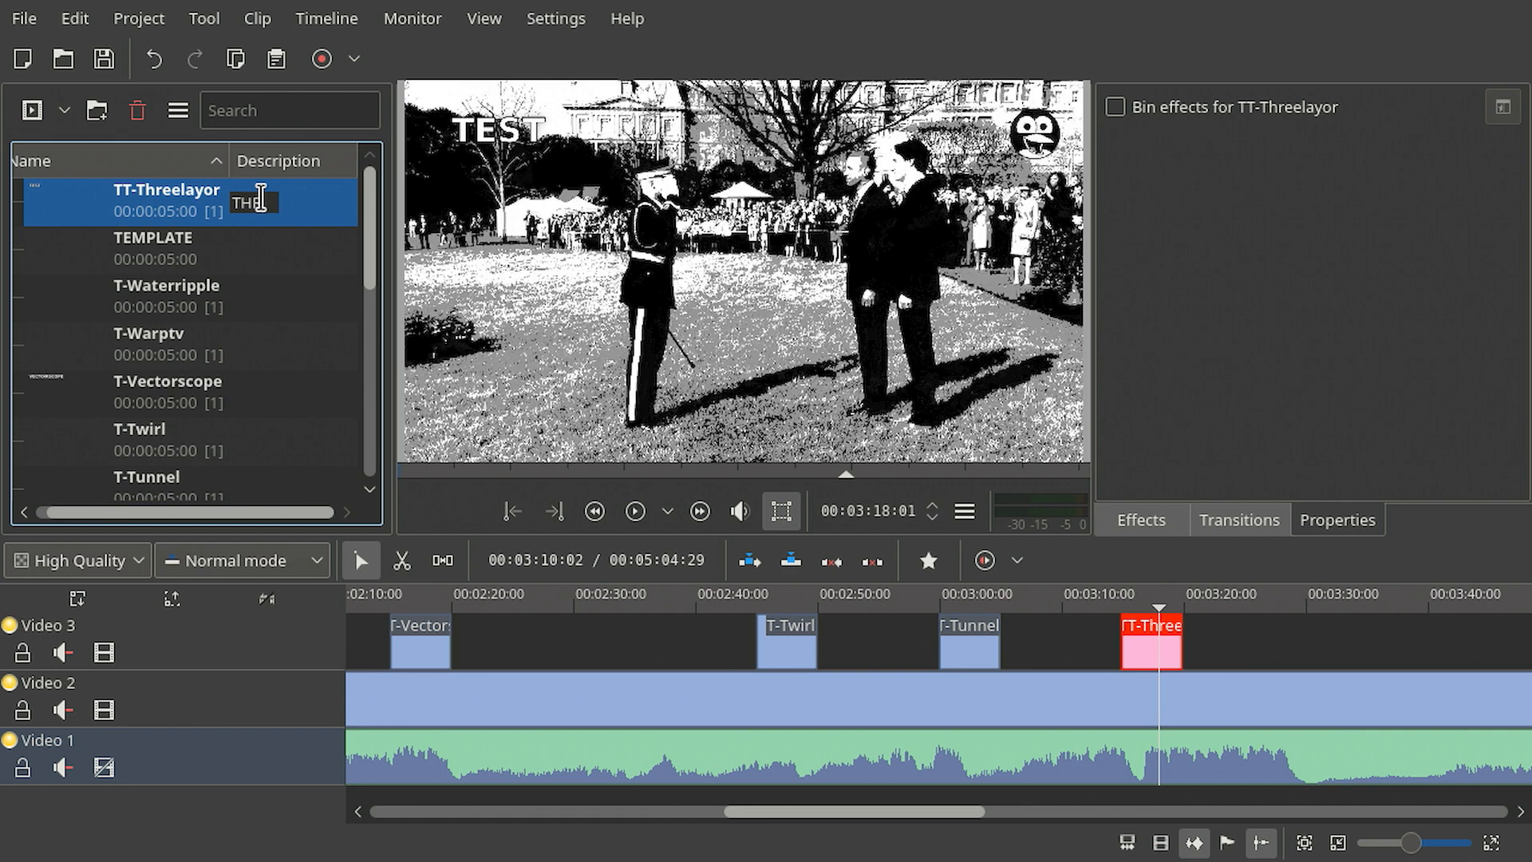
{"action": "type", "text": "EELAYOR"}
{"action": "key", "text": "Return"}
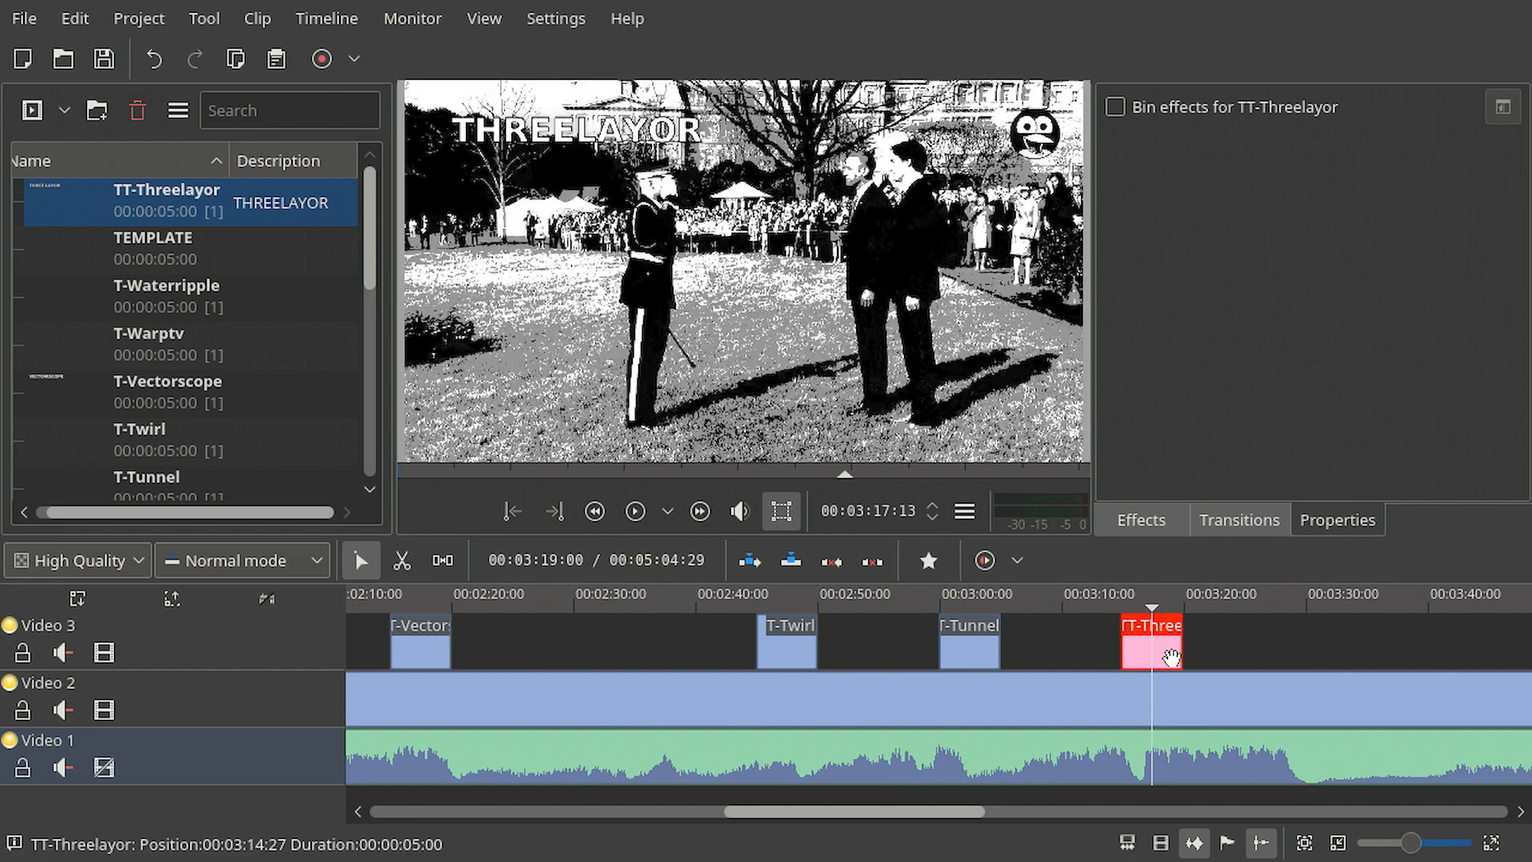
- Add Dissolve transitions at the start and end of the TT-Threelayor clip and set the ending one to Reverse
{"action": "scroll", "coordinate": [1187, 702], "scroll_direction": "up", "scroll_amount": 4}
{"action": "left_click", "coordinate": [641, 667]}
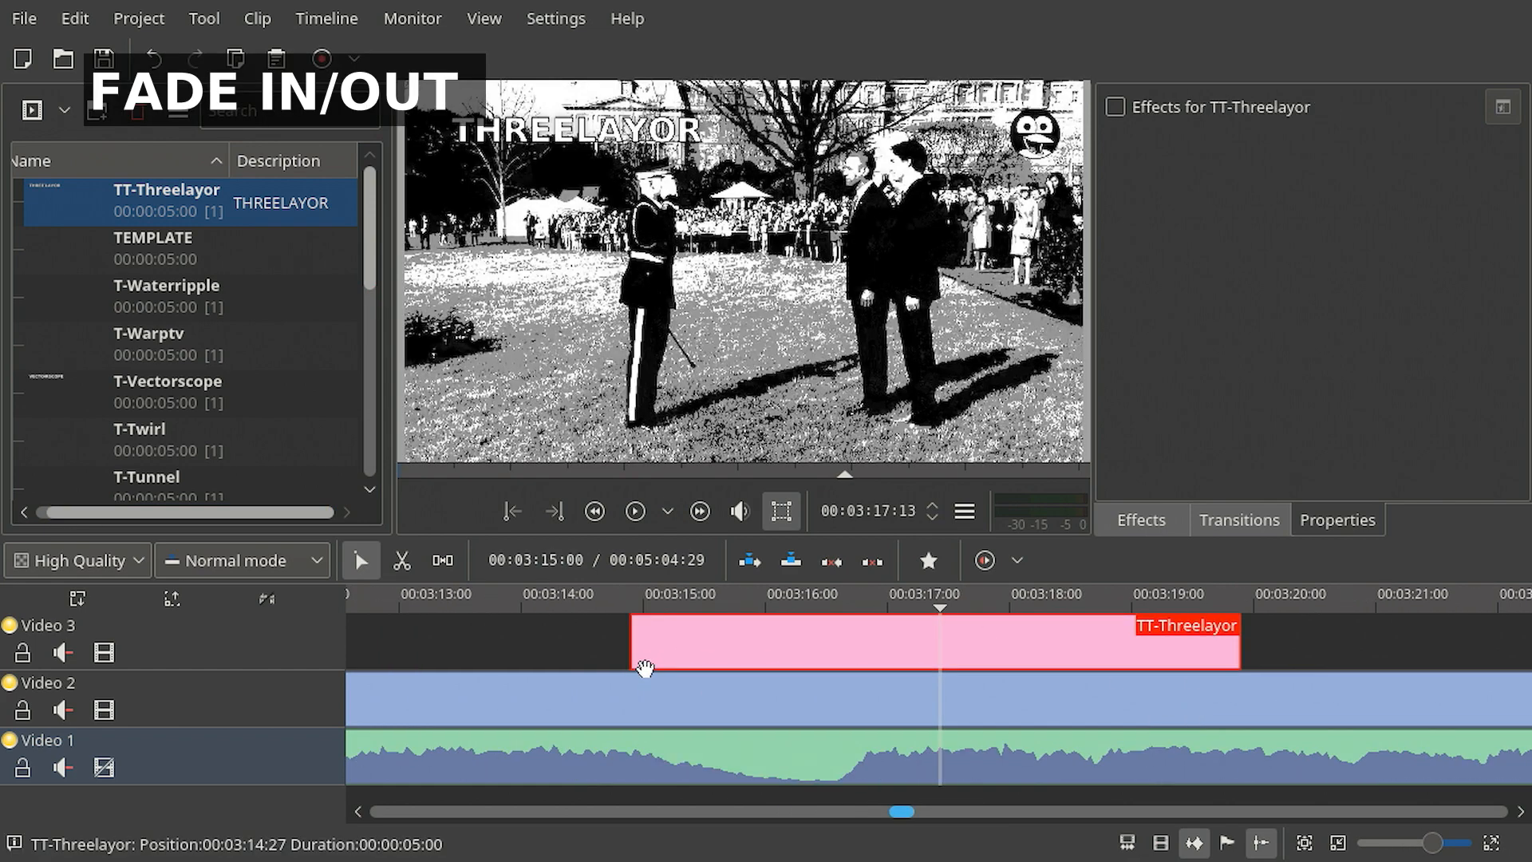
{"action": "left_click_drag", "start_coordinate": [751, 682], "coordinate": [703, 679]}
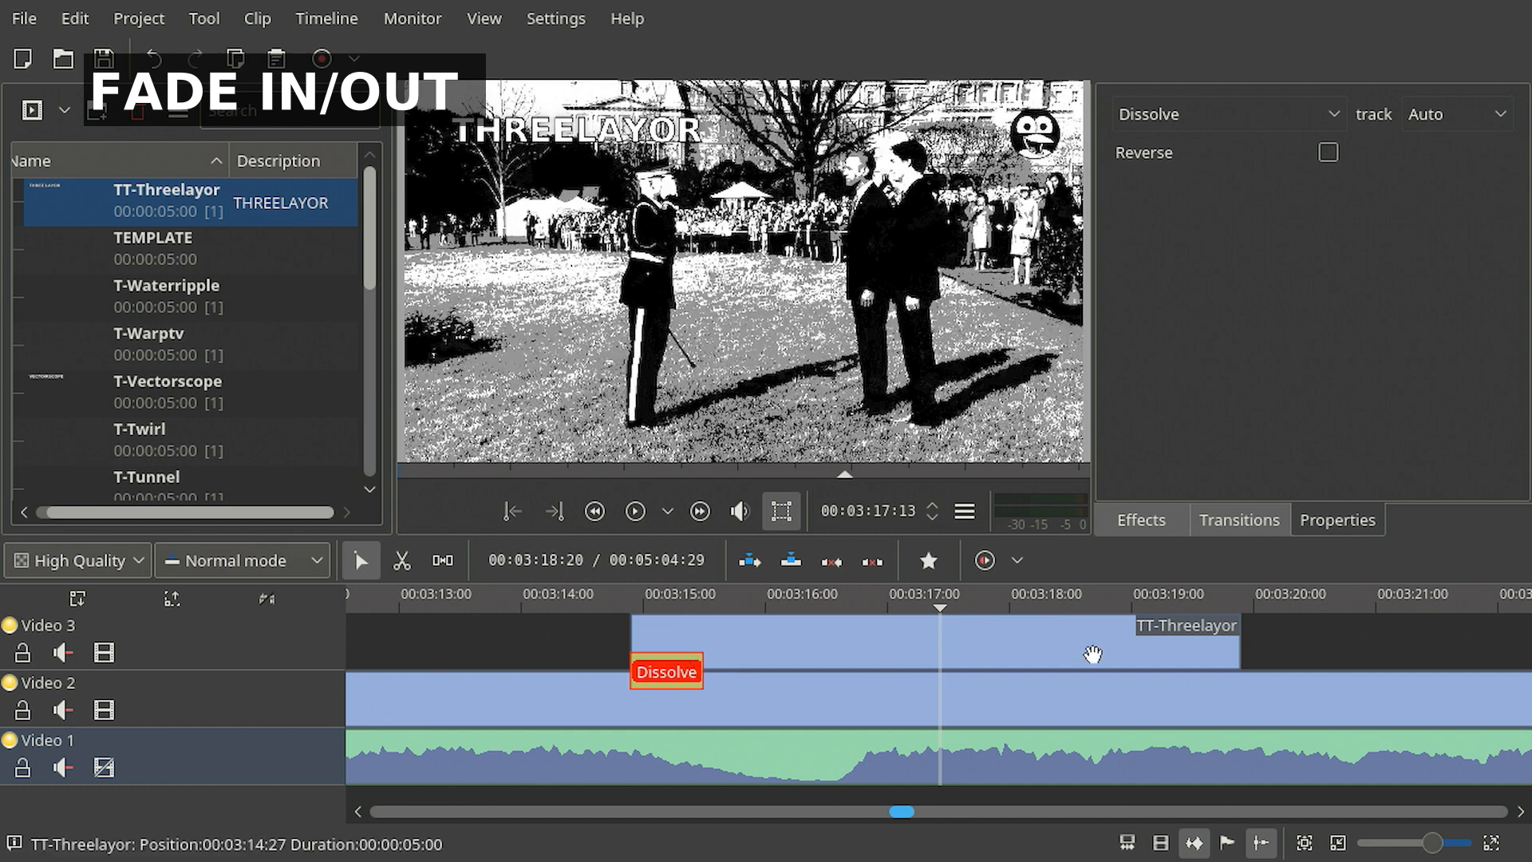
{"action": "left_click", "coordinate": [1166, 662]}
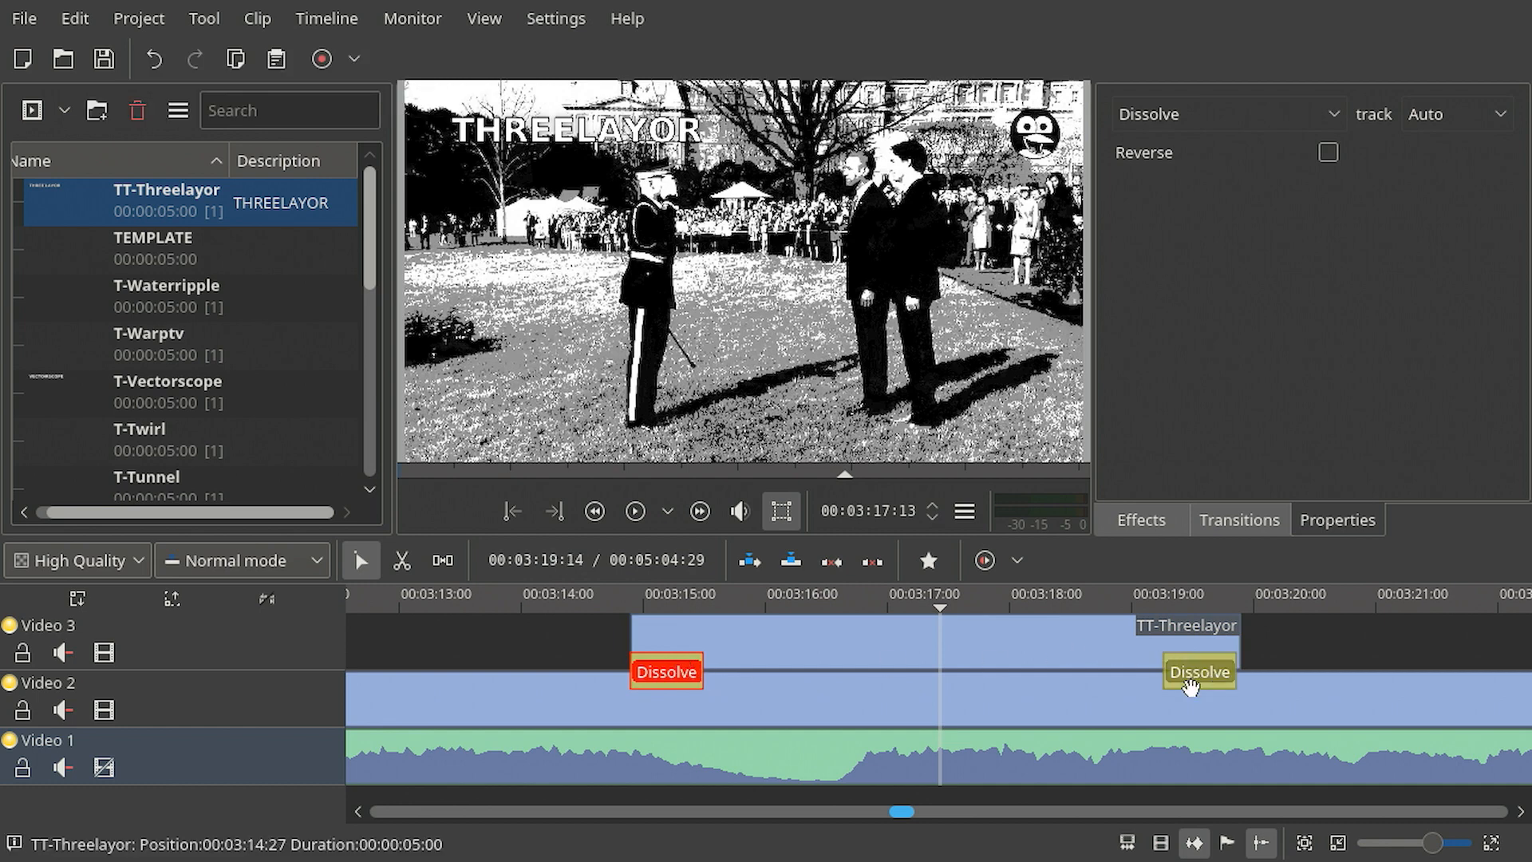
{"action": "left_click", "coordinate": [1203, 680]}
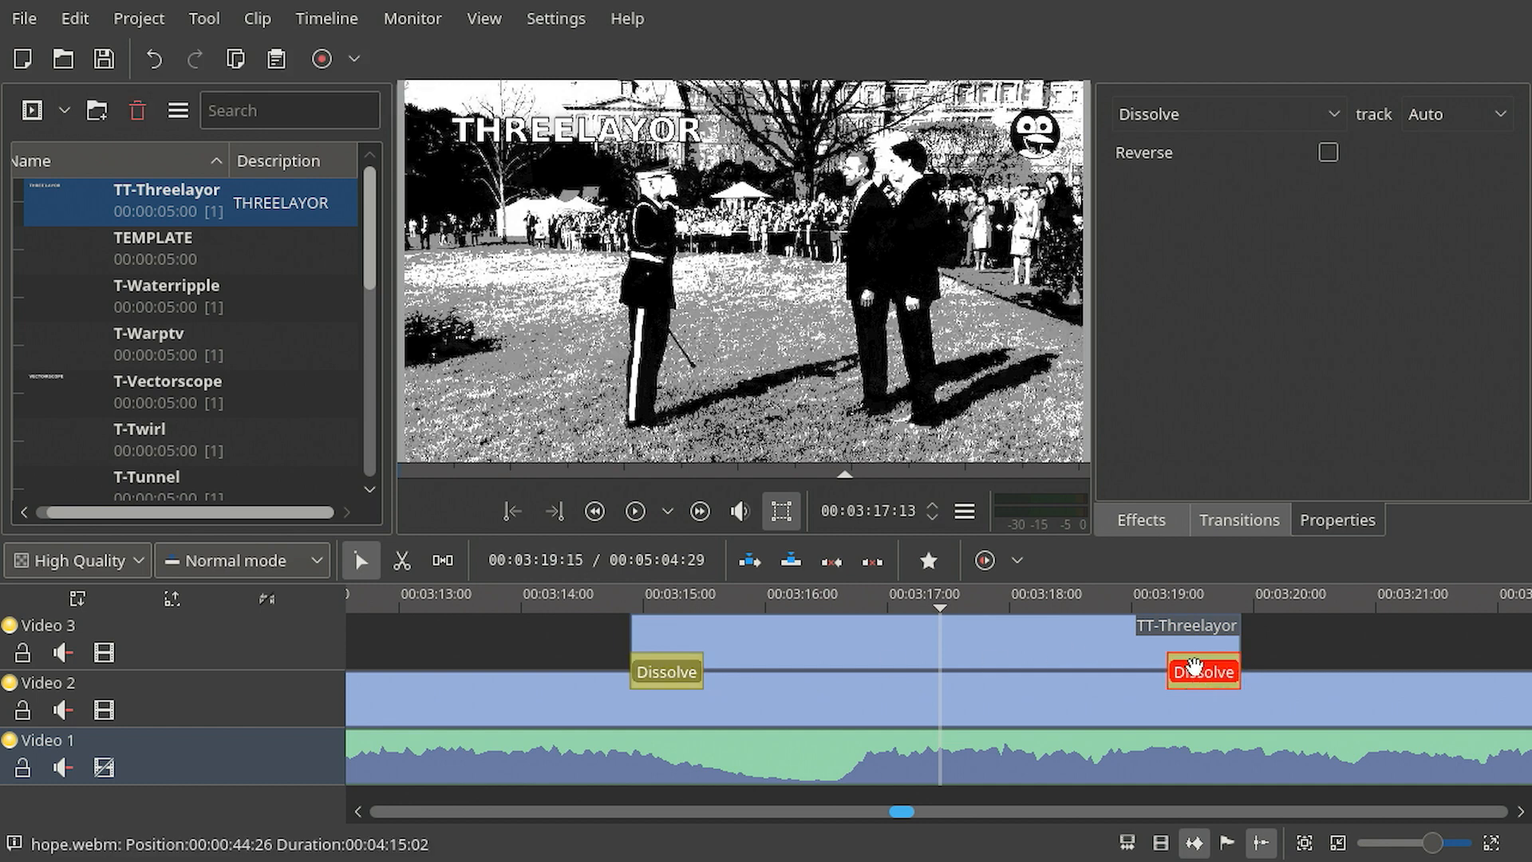
{"action": "left_click", "coordinate": [1328, 152]}
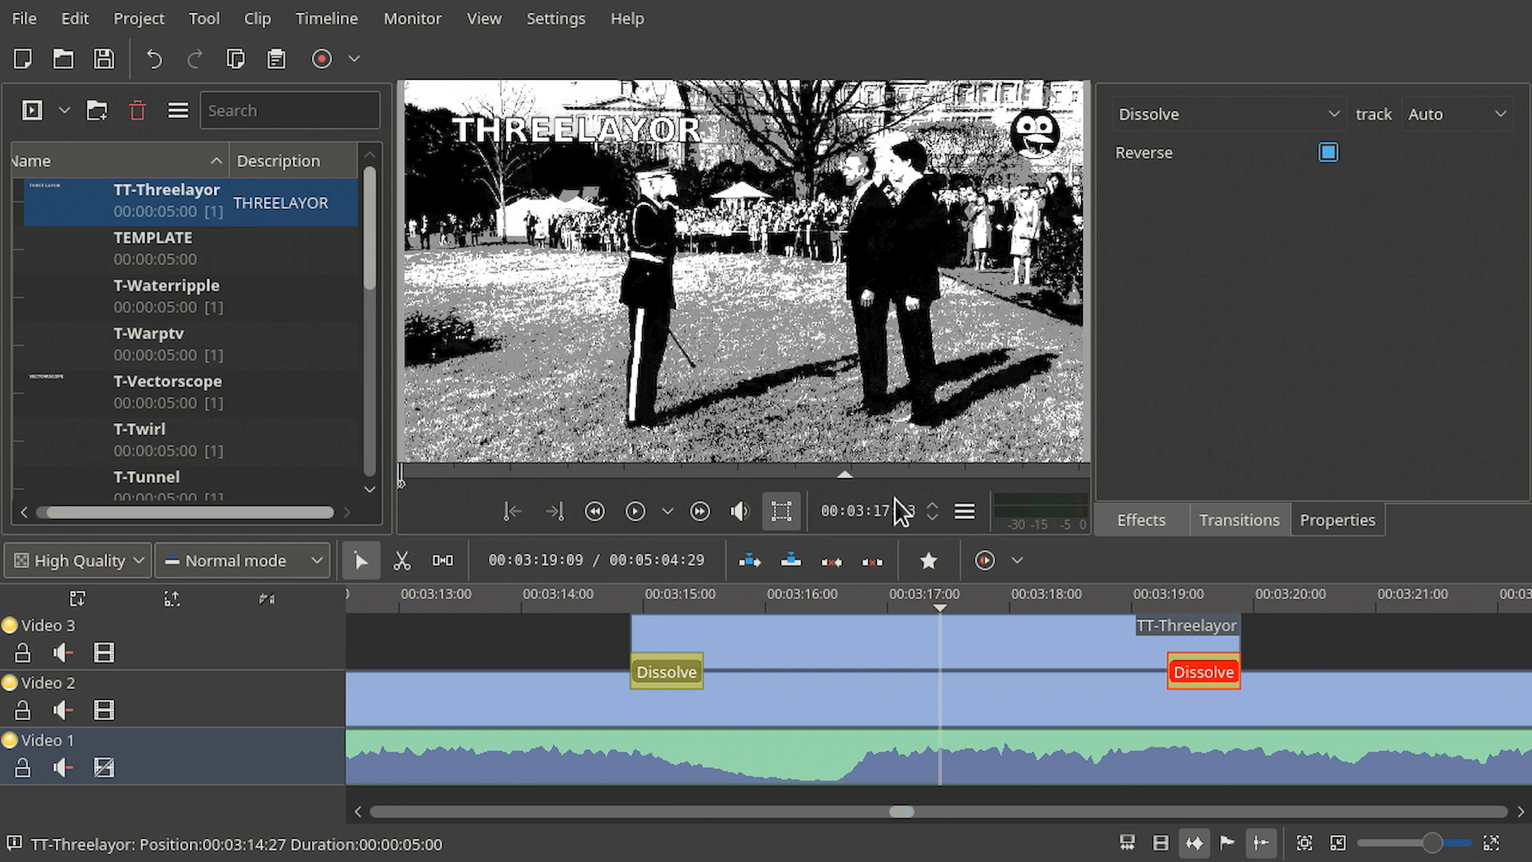
- Preview the title's fade in and fade out at several points along the clip
{"action": "left_click", "coordinate": [648, 591]}
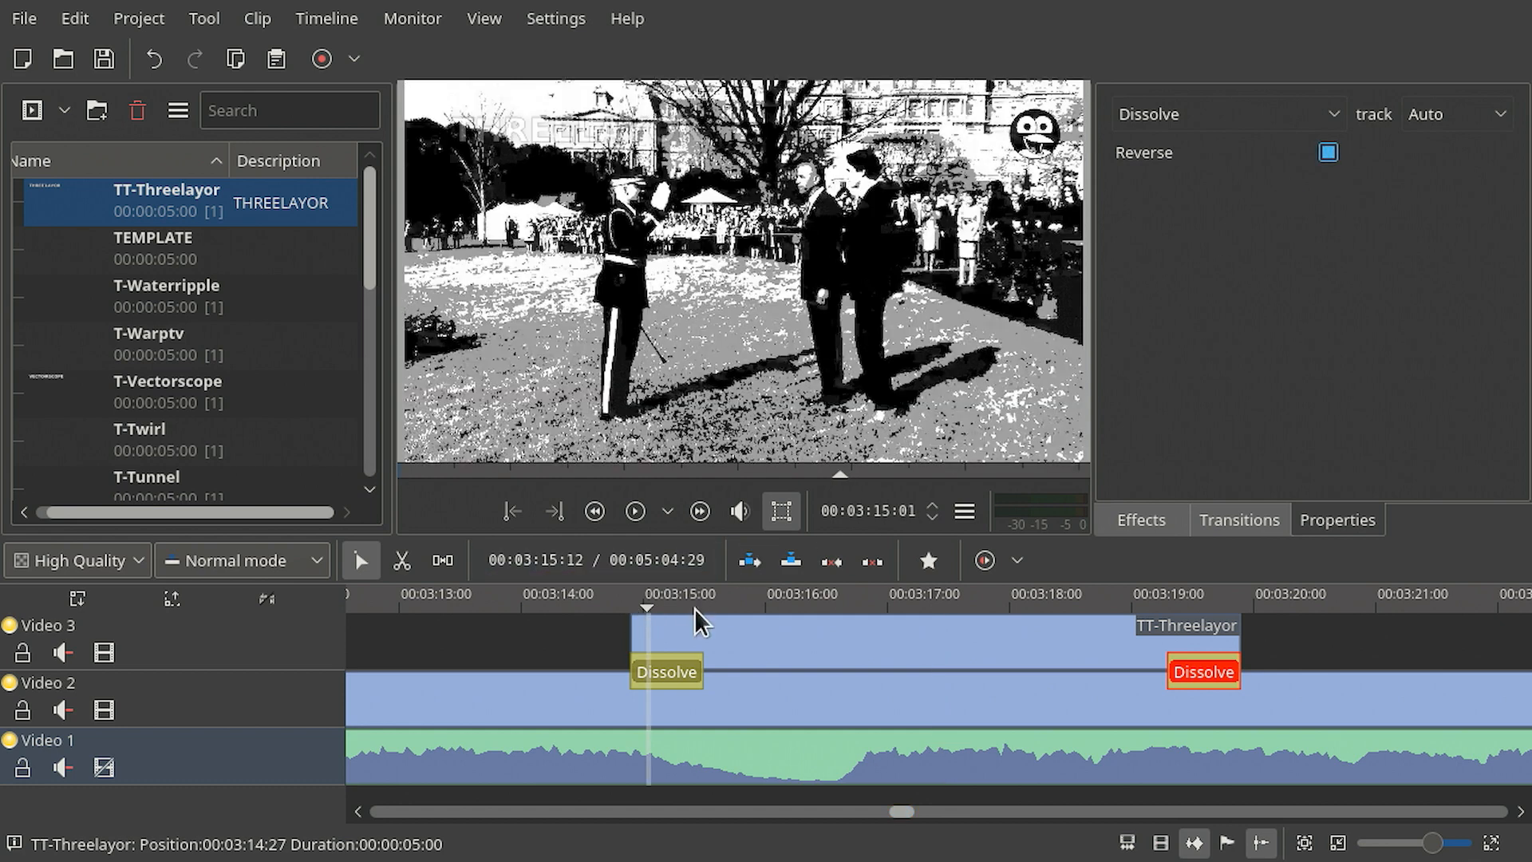
{"action": "left_click", "coordinate": [695, 606]}
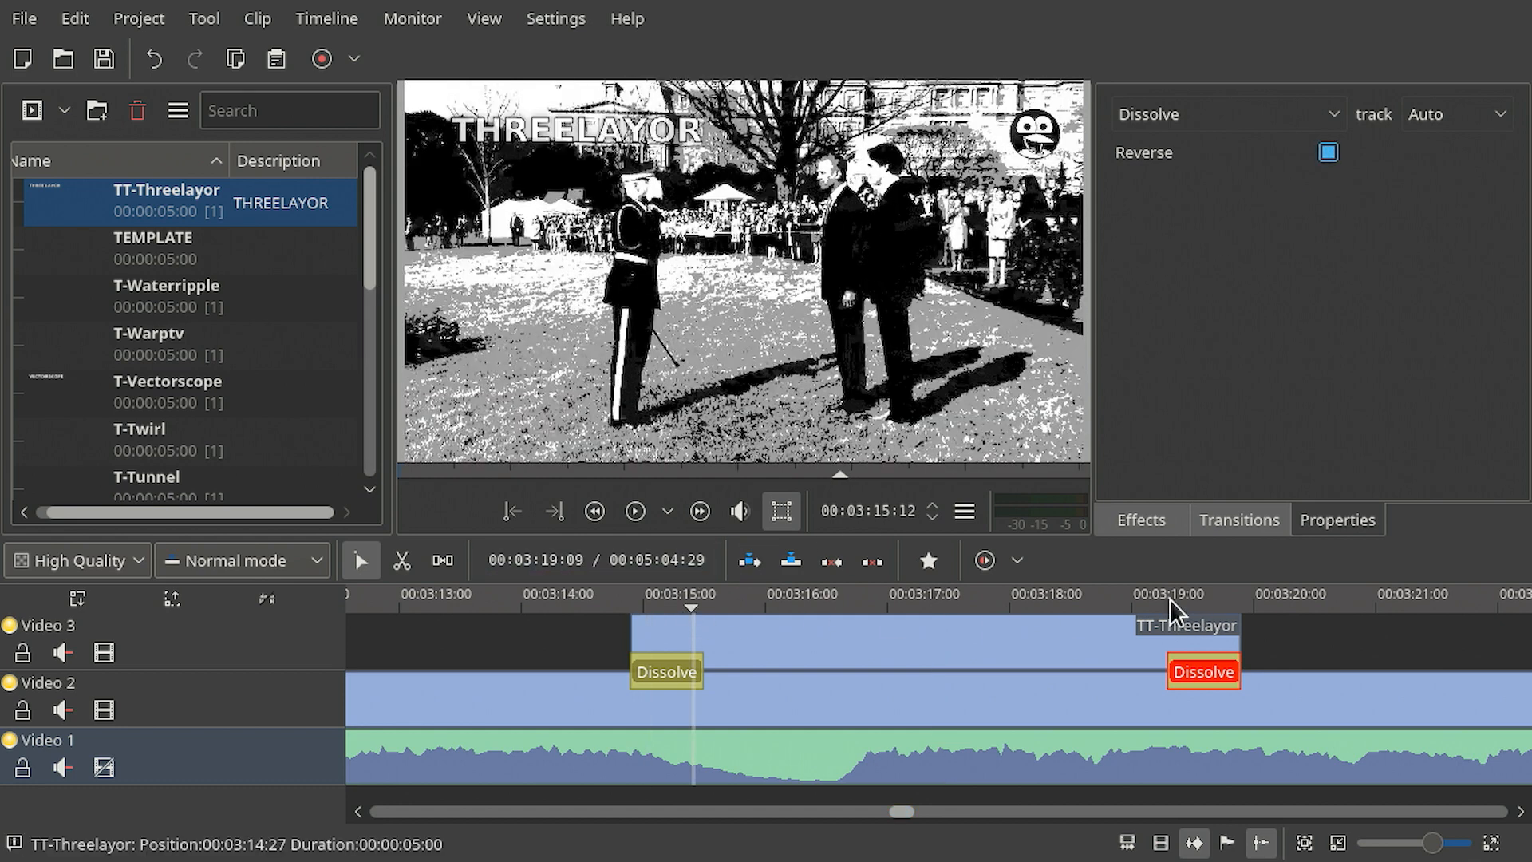
{"action": "left_click", "coordinate": [1190, 606]}
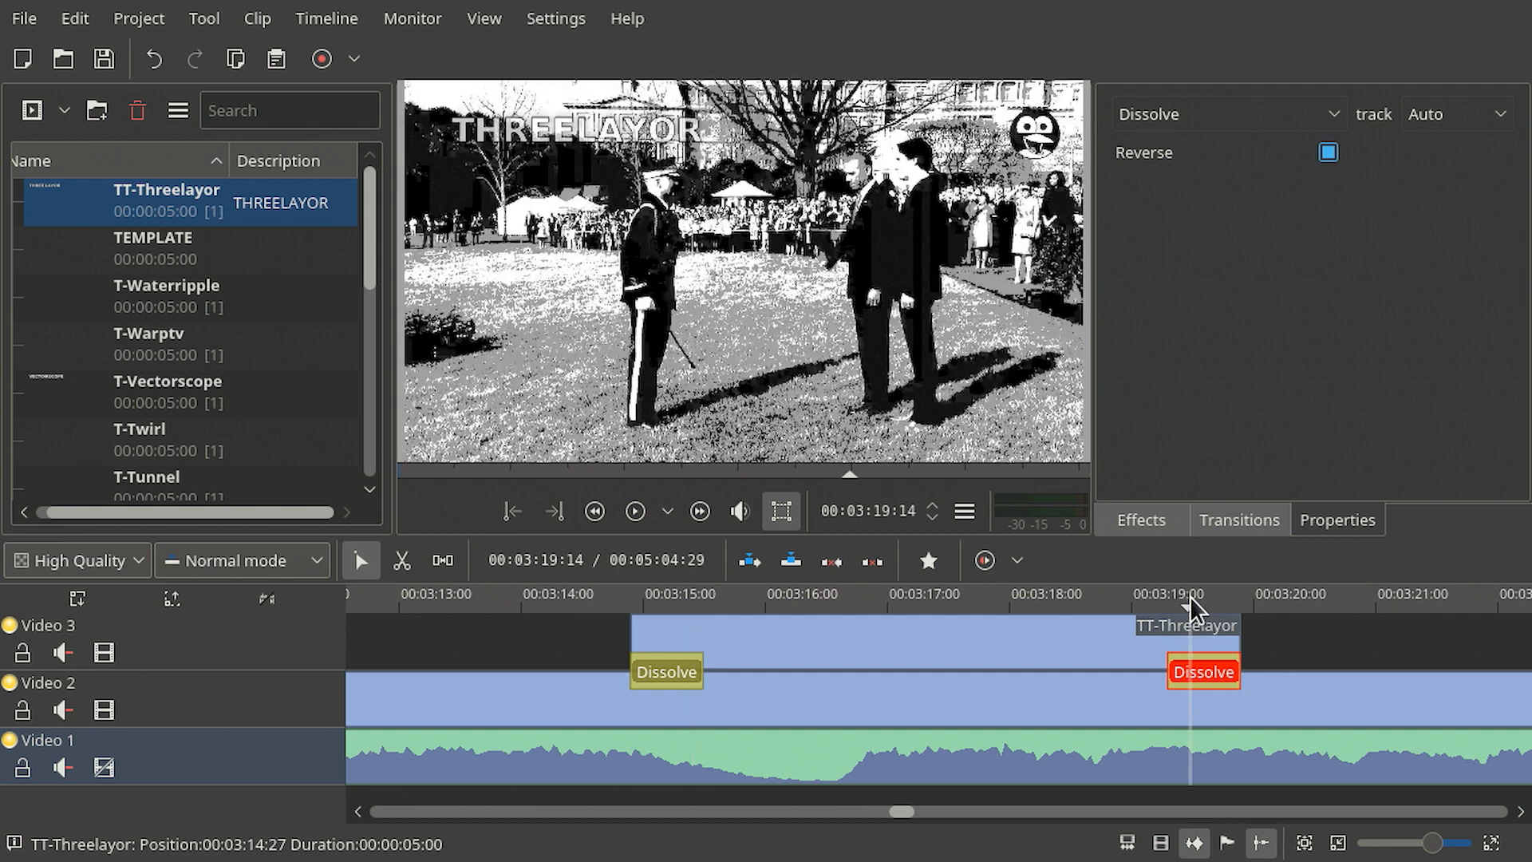
{"action": "left_click", "coordinate": [1237, 597]}
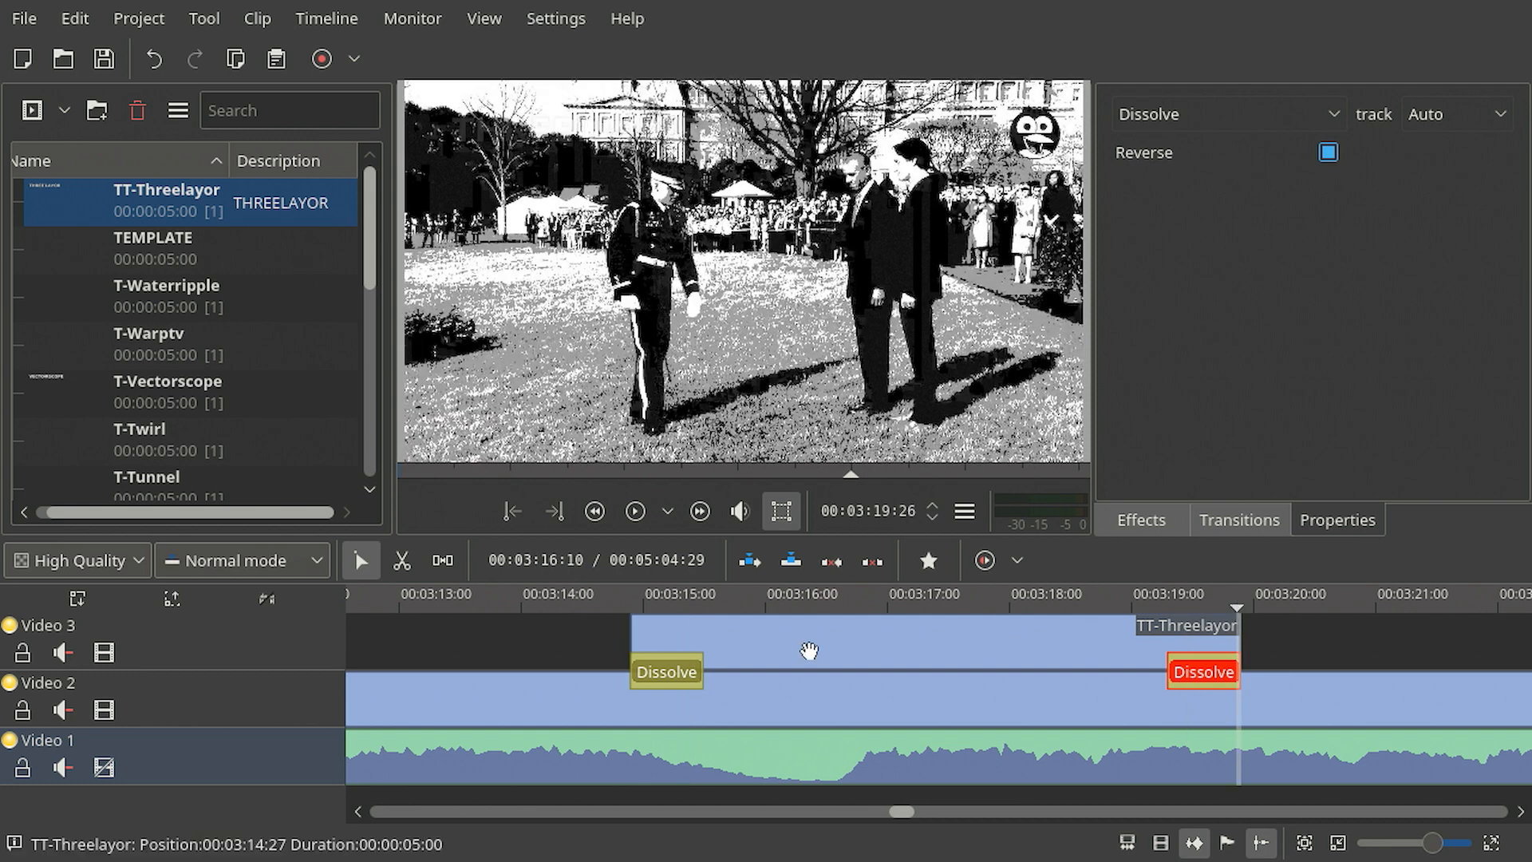
{"action": "scroll", "coordinate": [1185, 639], "scroll_direction": "down", "scroll_amount": 3}
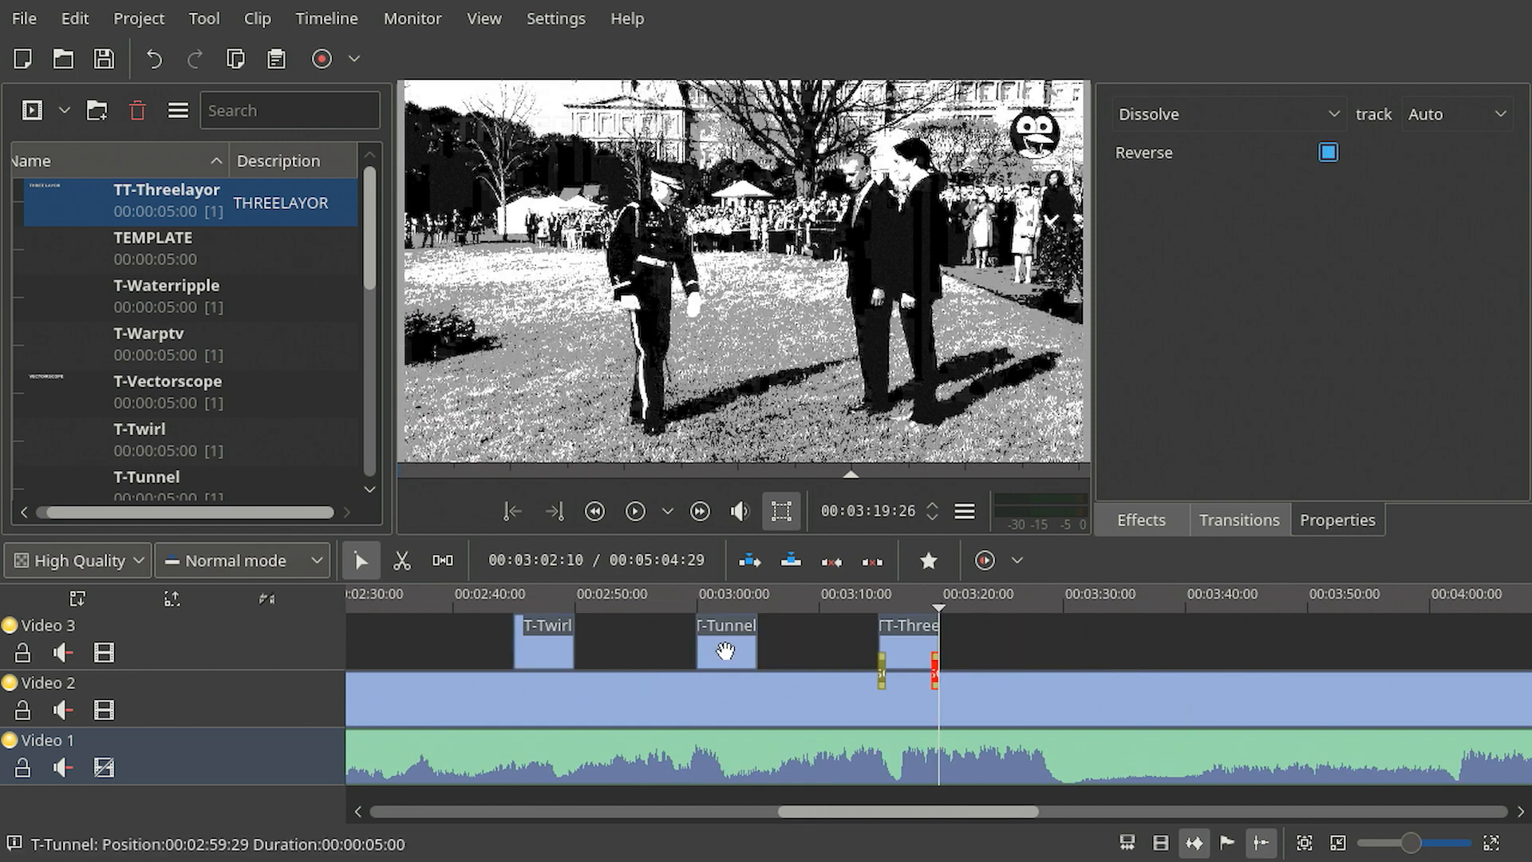
- Add a transition spanning the whole T-Tunnel clip and change its type to Composite
{"action": "left_click", "coordinate": [706, 610]}
{"action": "scroll", "coordinate": [711, 651], "scroll_direction": "up", "scroll_amount": 3}
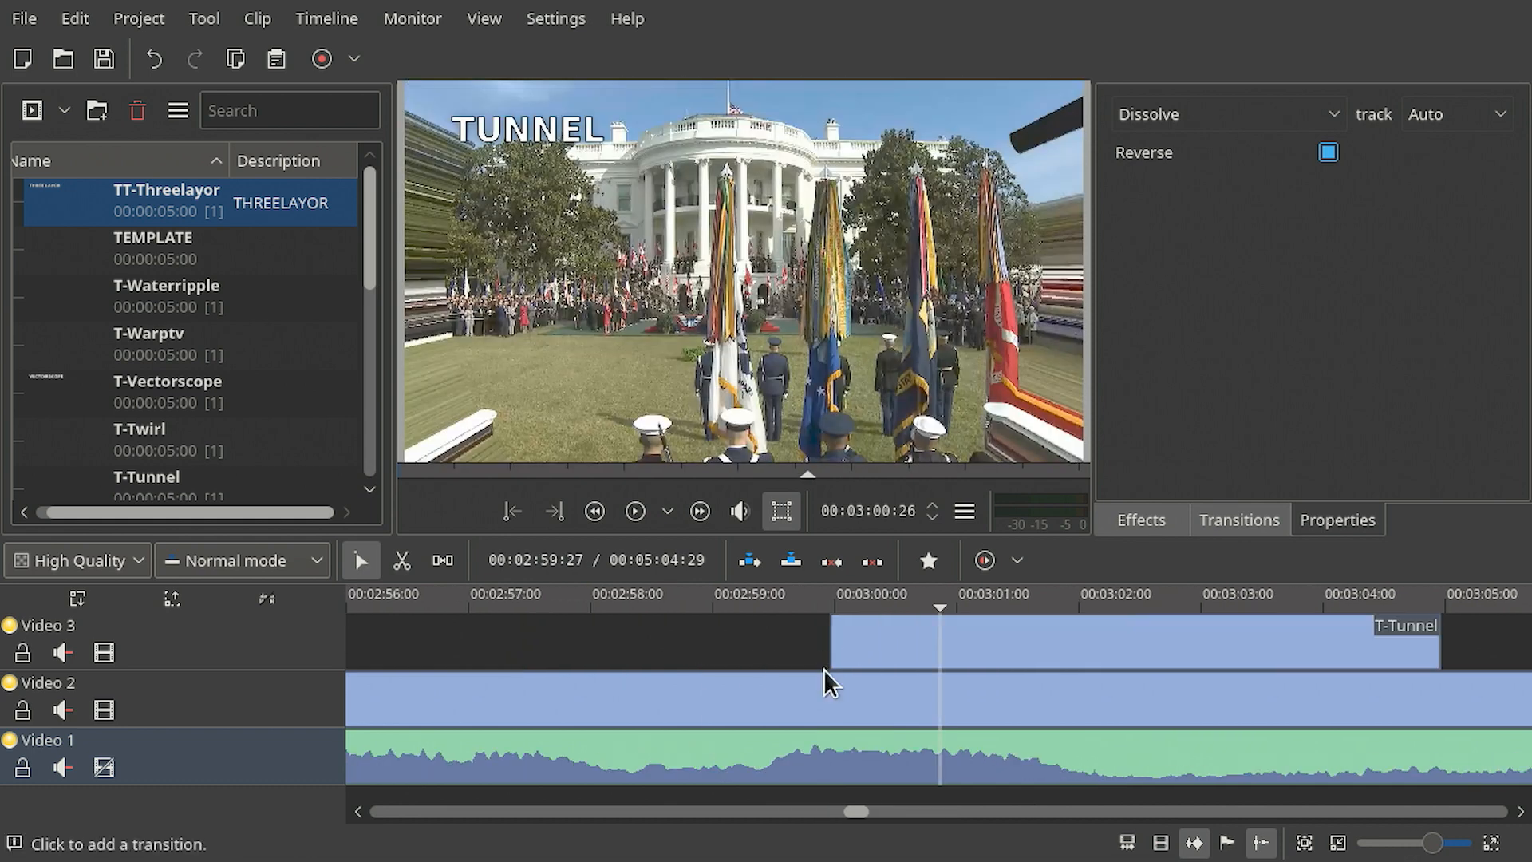
{"action": "left_click", "coordinate": [839, 664]}
{"action": "left_click_drag", "start_coordinate": [944, 677], "coordinate": [1437, 672]}
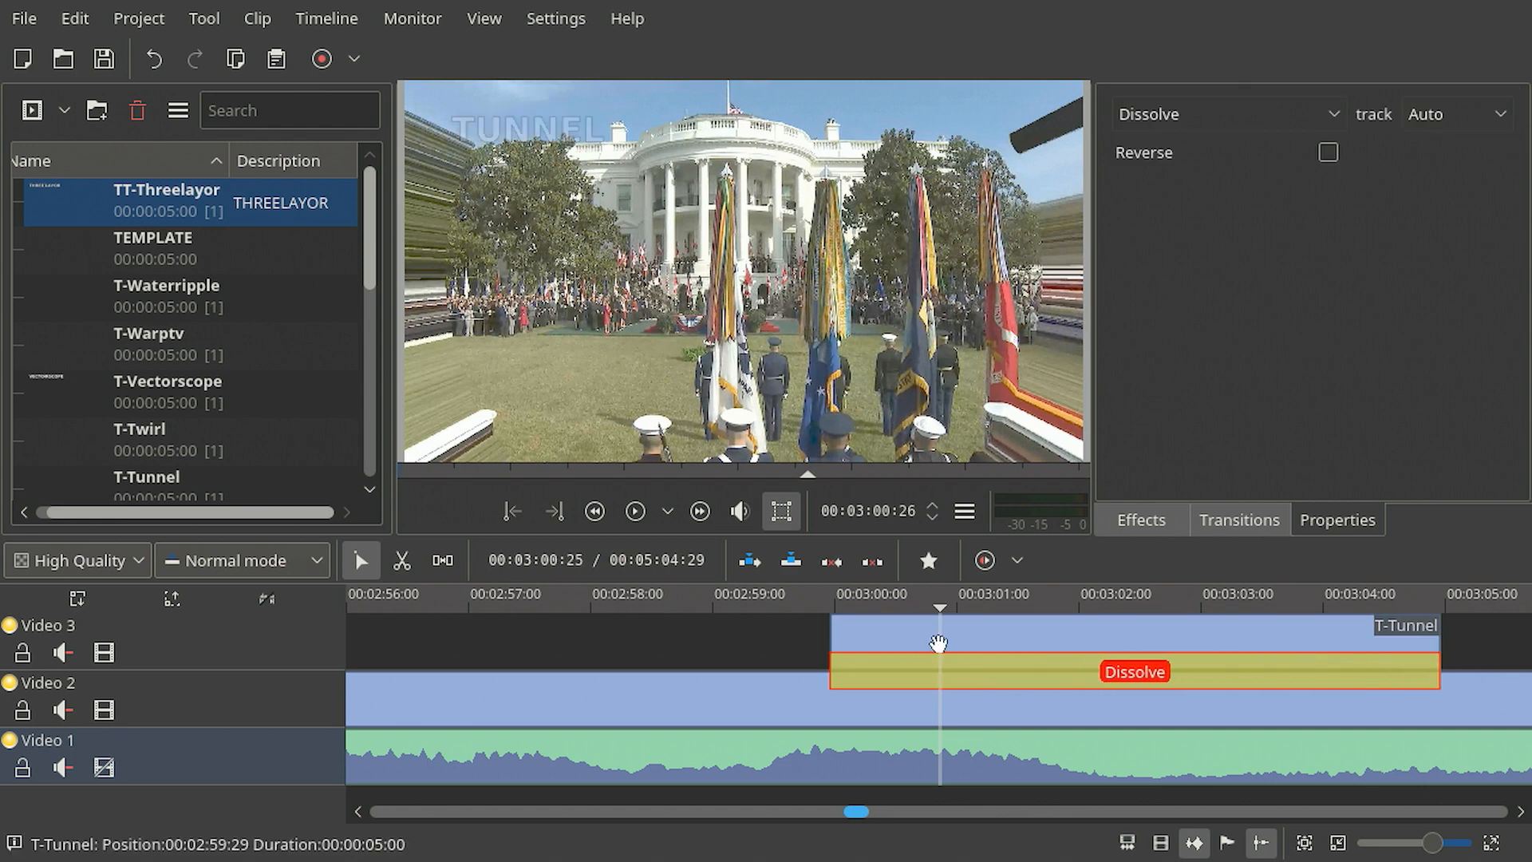
{"action": "left_click", "coordinate": [1324, 109]}
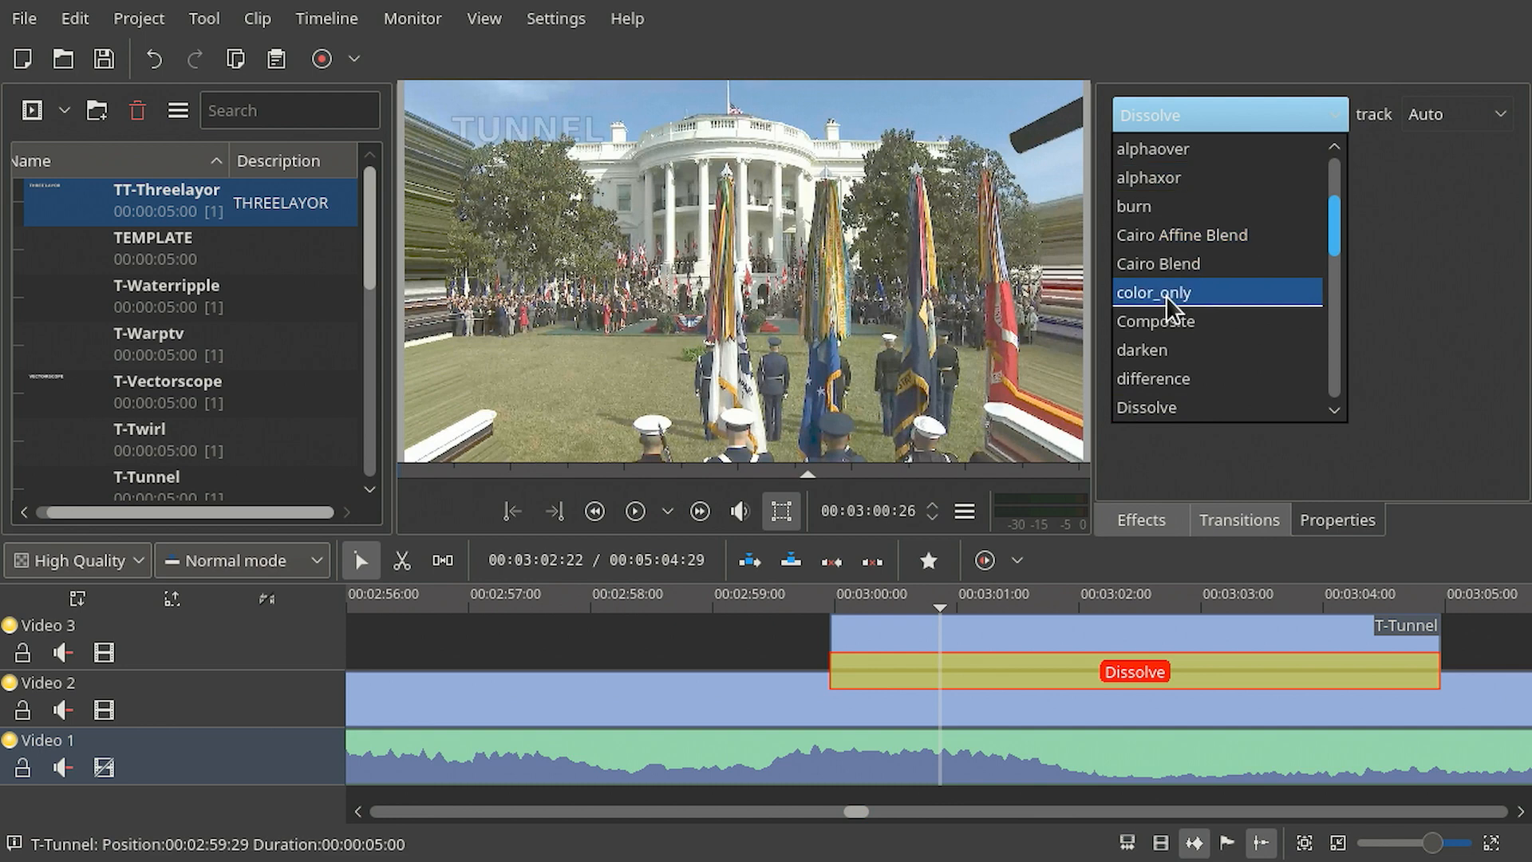
{"action": "left_click", "coordinate": [1167, 314]}
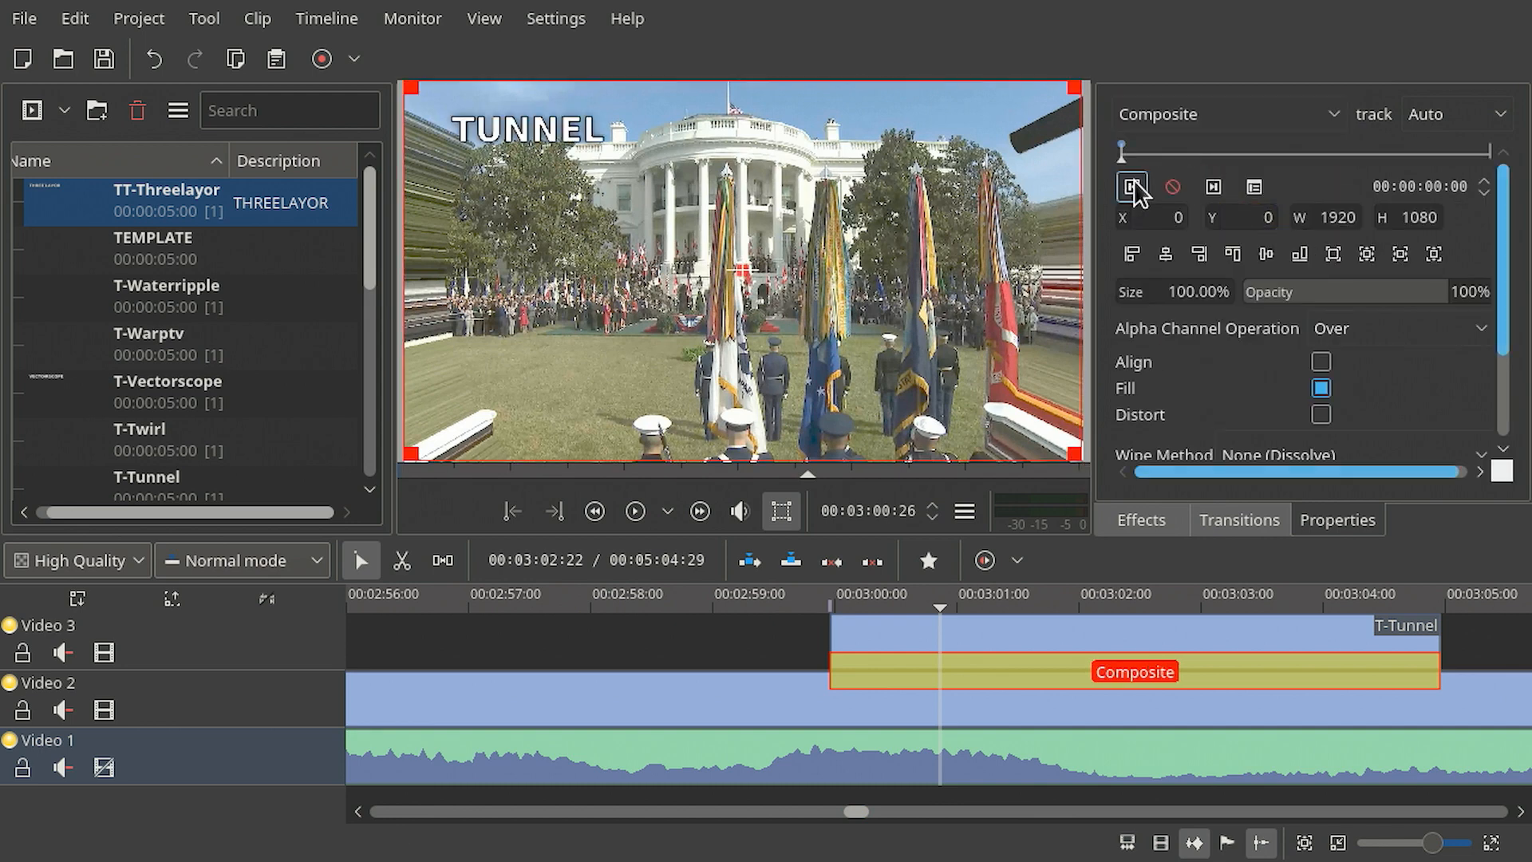
- Add a Composite keyframe at 00:00:00:15
{"action": "left_click", "coordinate": [1133, 189]}
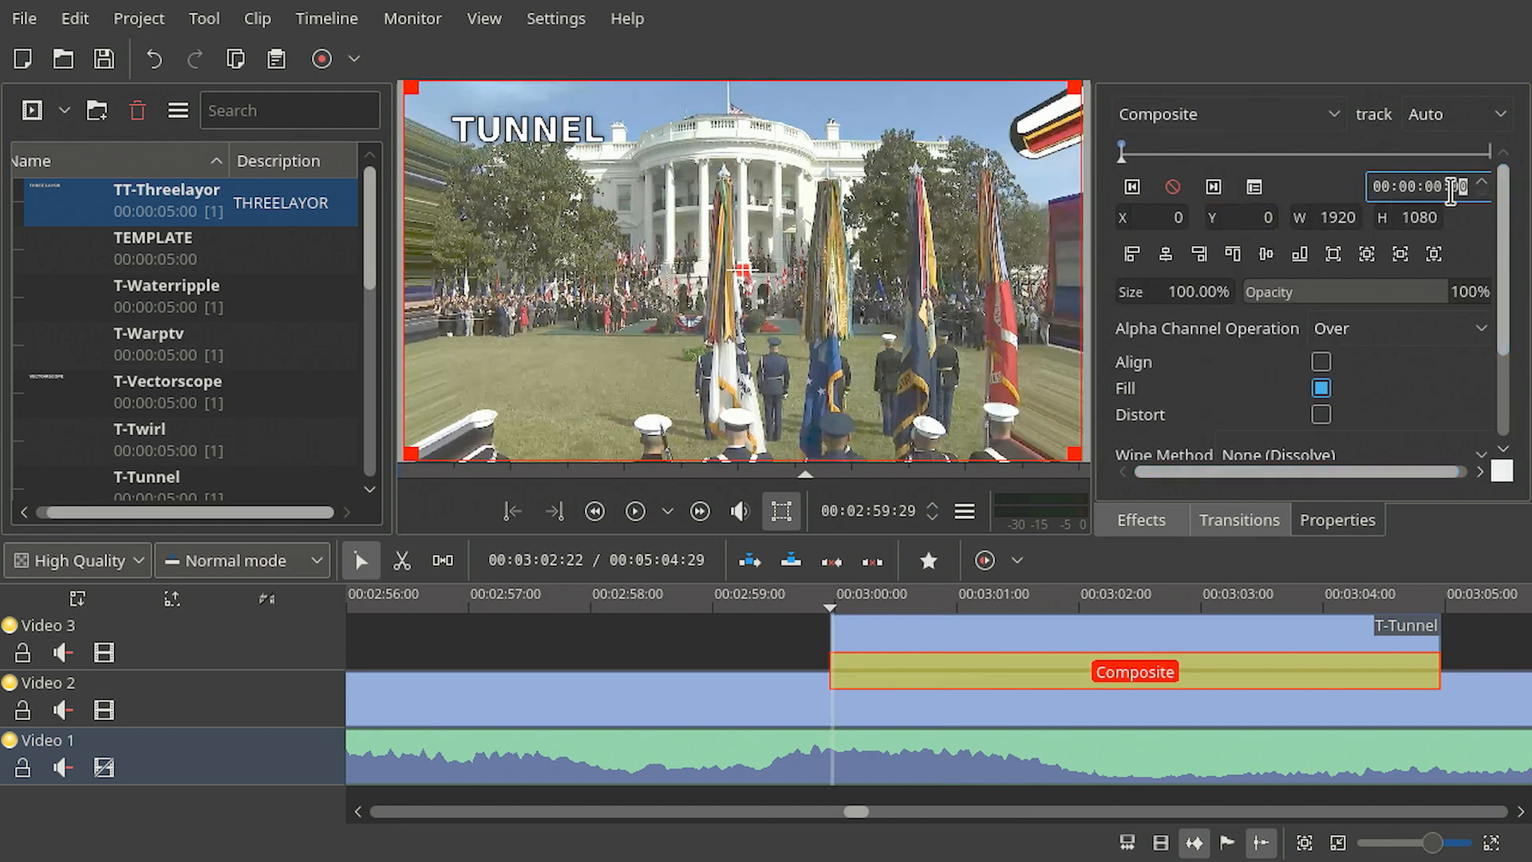
{"action": "type", "text": "15"}
{"action": "key", "text": "Return"}
{"action": "left_click", "coordinate": [1172, 188]}
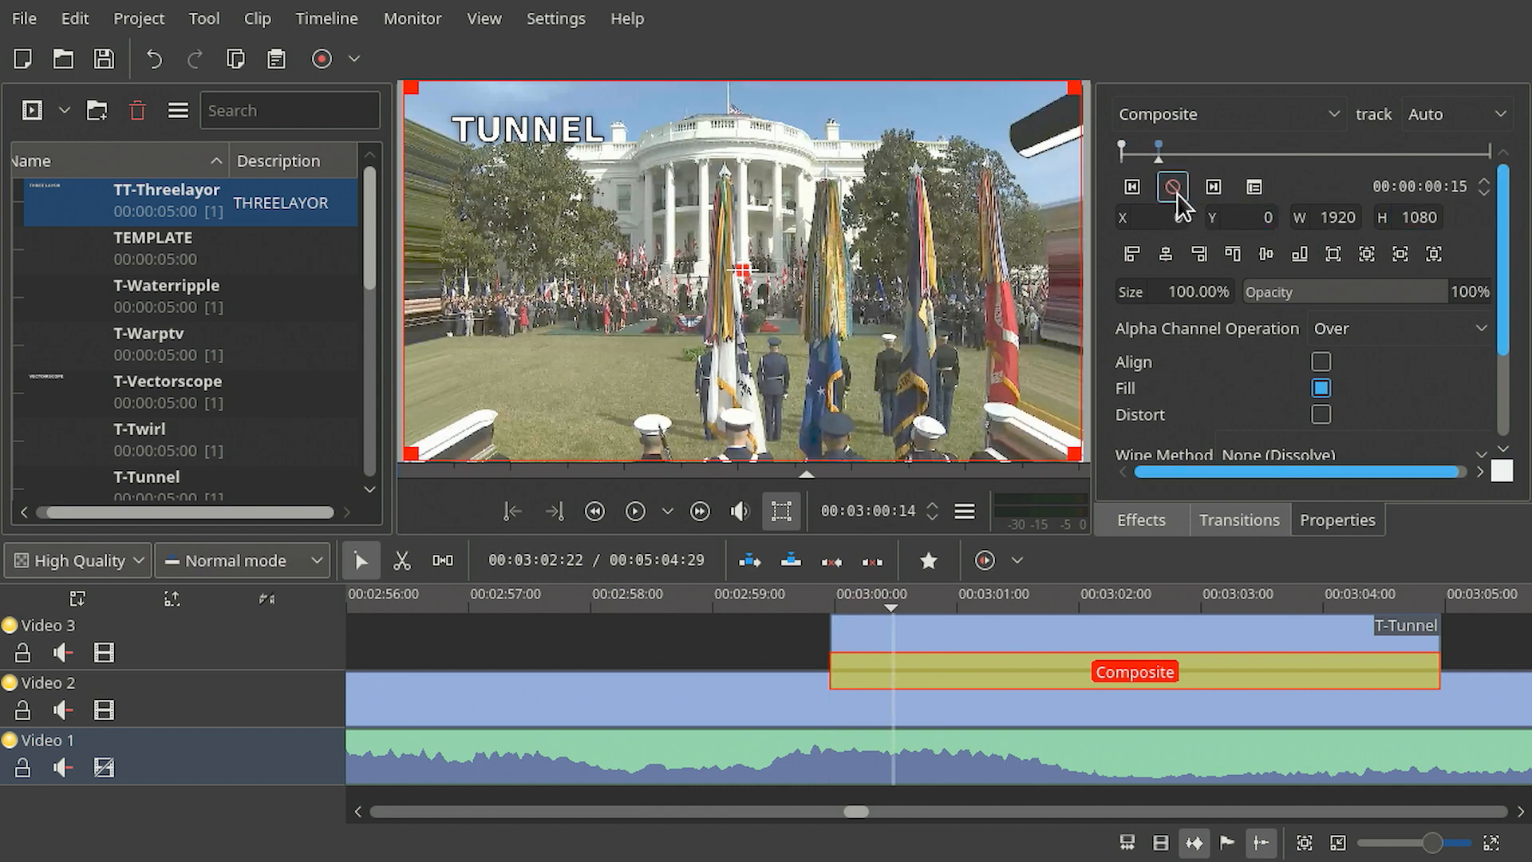
- Add Composite keyframes at the end of the transition and at 00:00:04:14
{"action": "left_click", "coordinate": [1213, 187]}
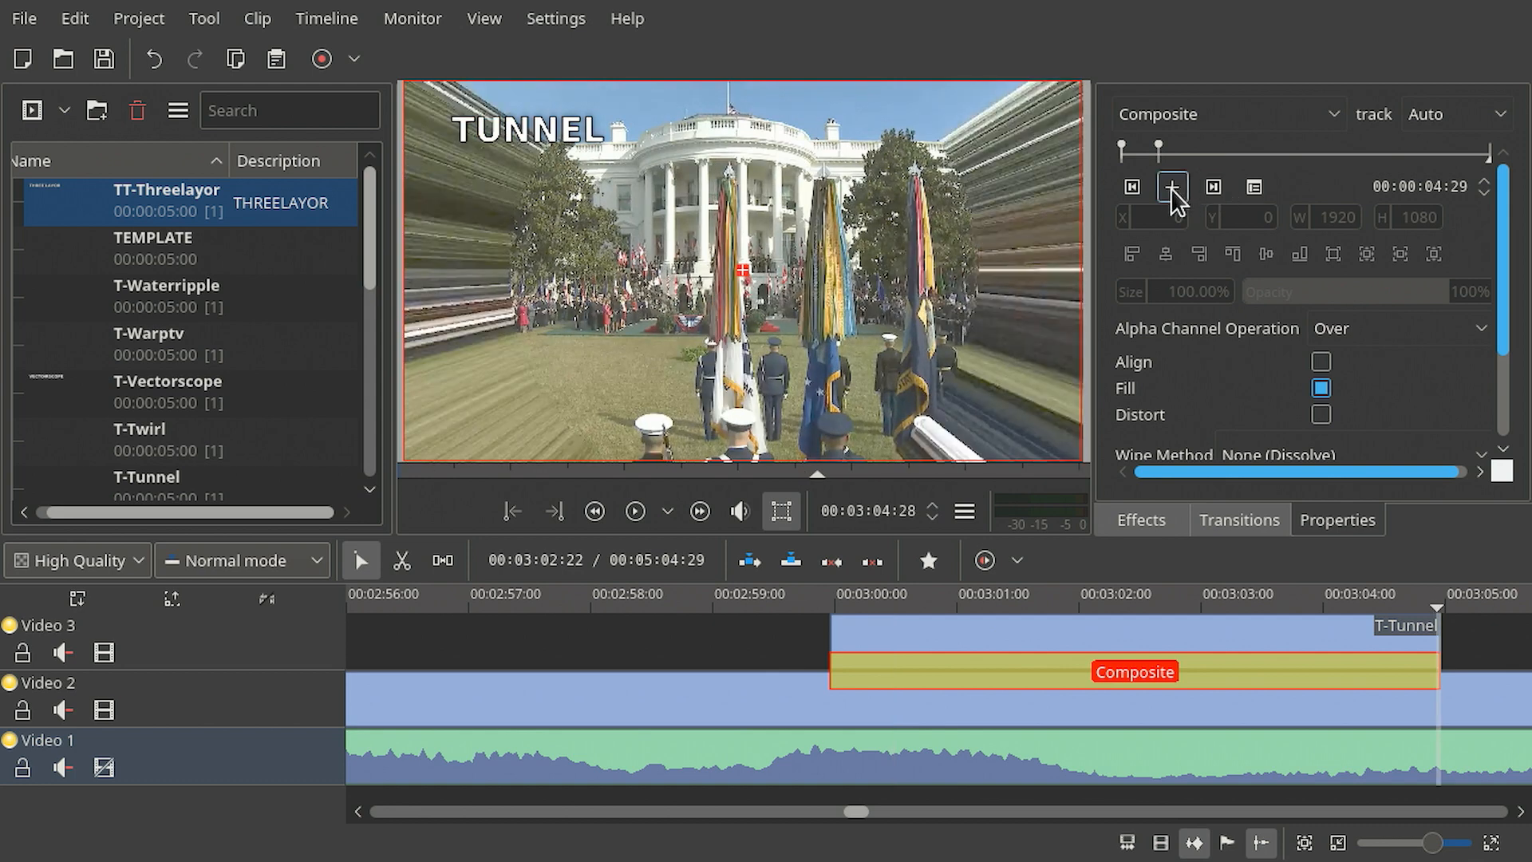
{"action": "left_click", "coordinate": [1170, 187]}
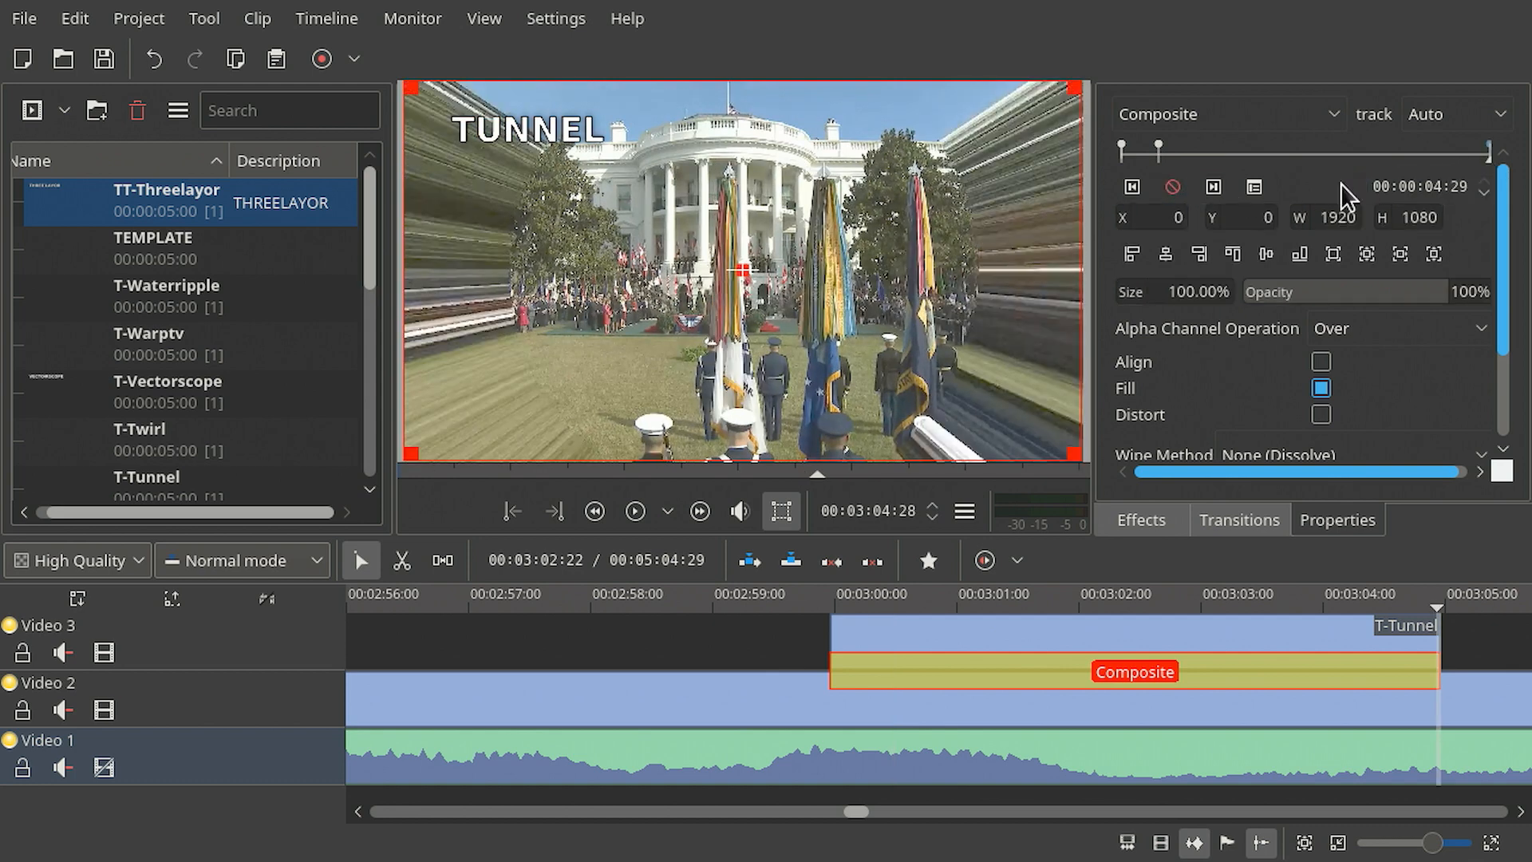
{"action": "left_click", "coordinate": [1455, 186]}
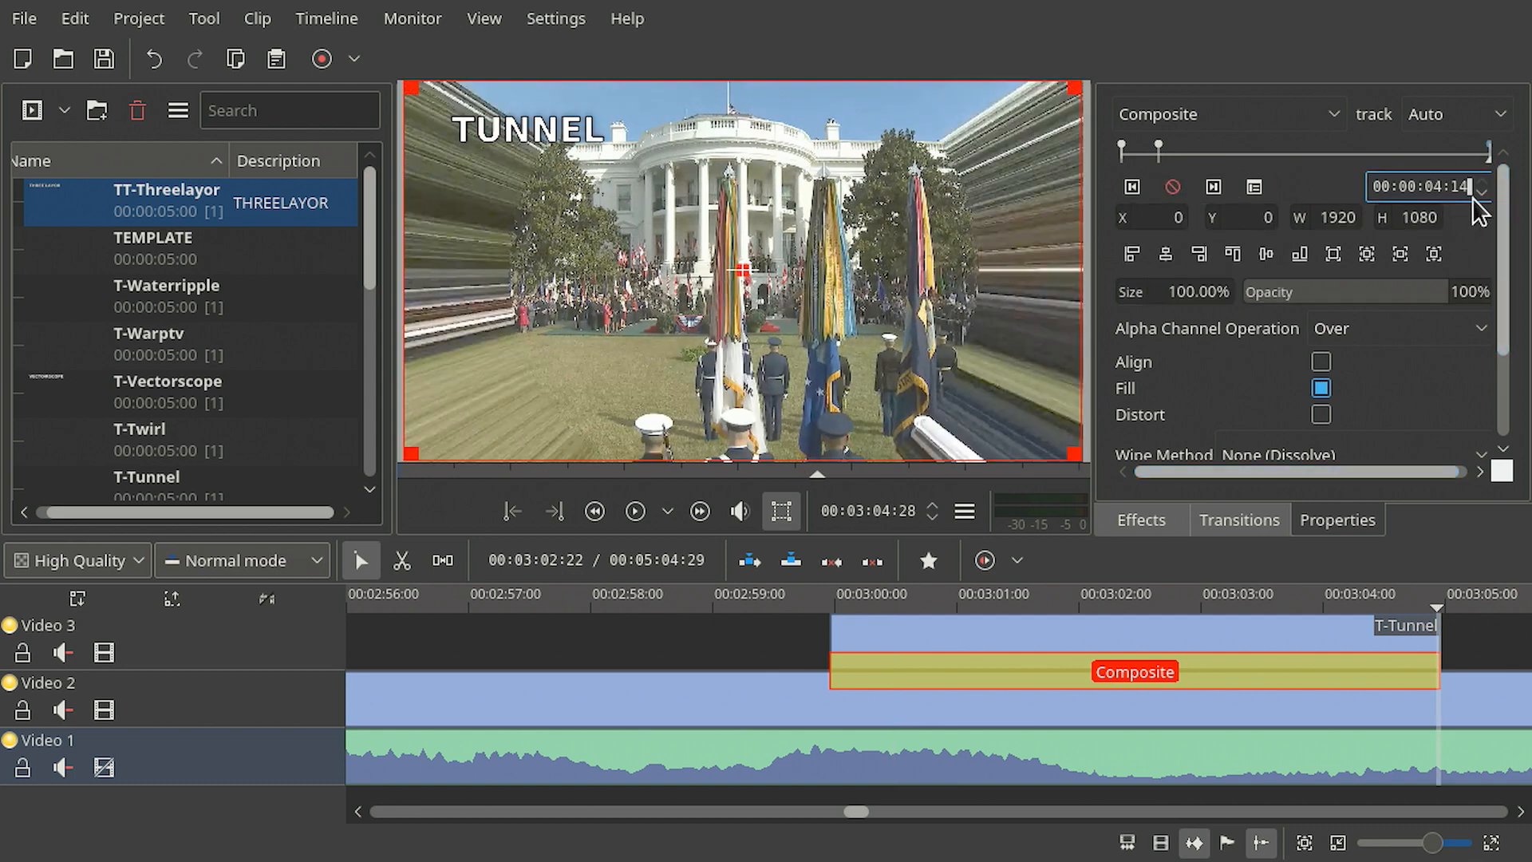
{"action": "key", "text": "Return"}
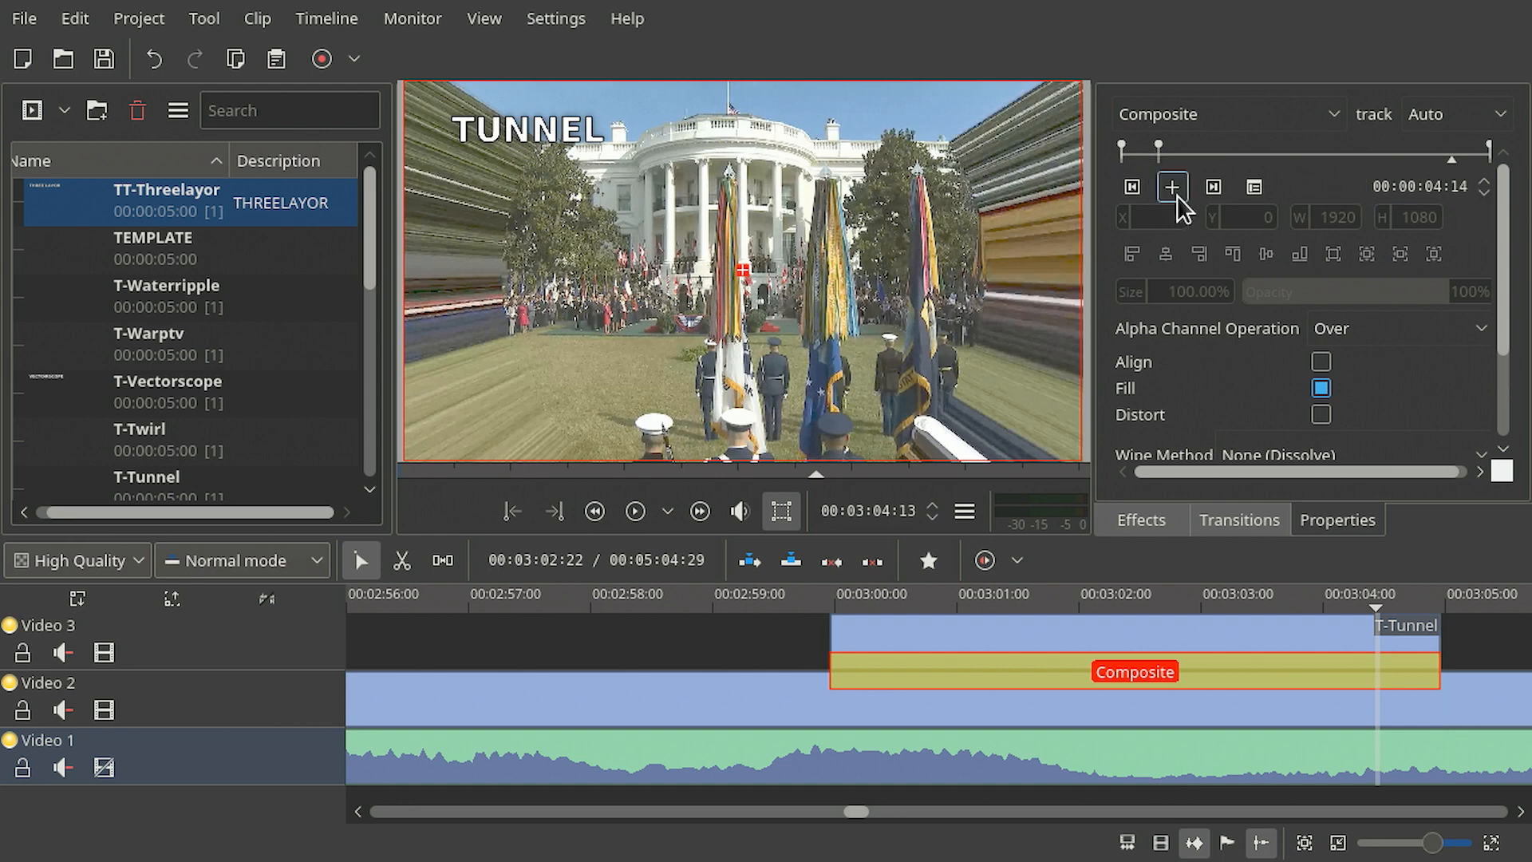
{"action": "left_click", "coordinate": [1173, 188]}
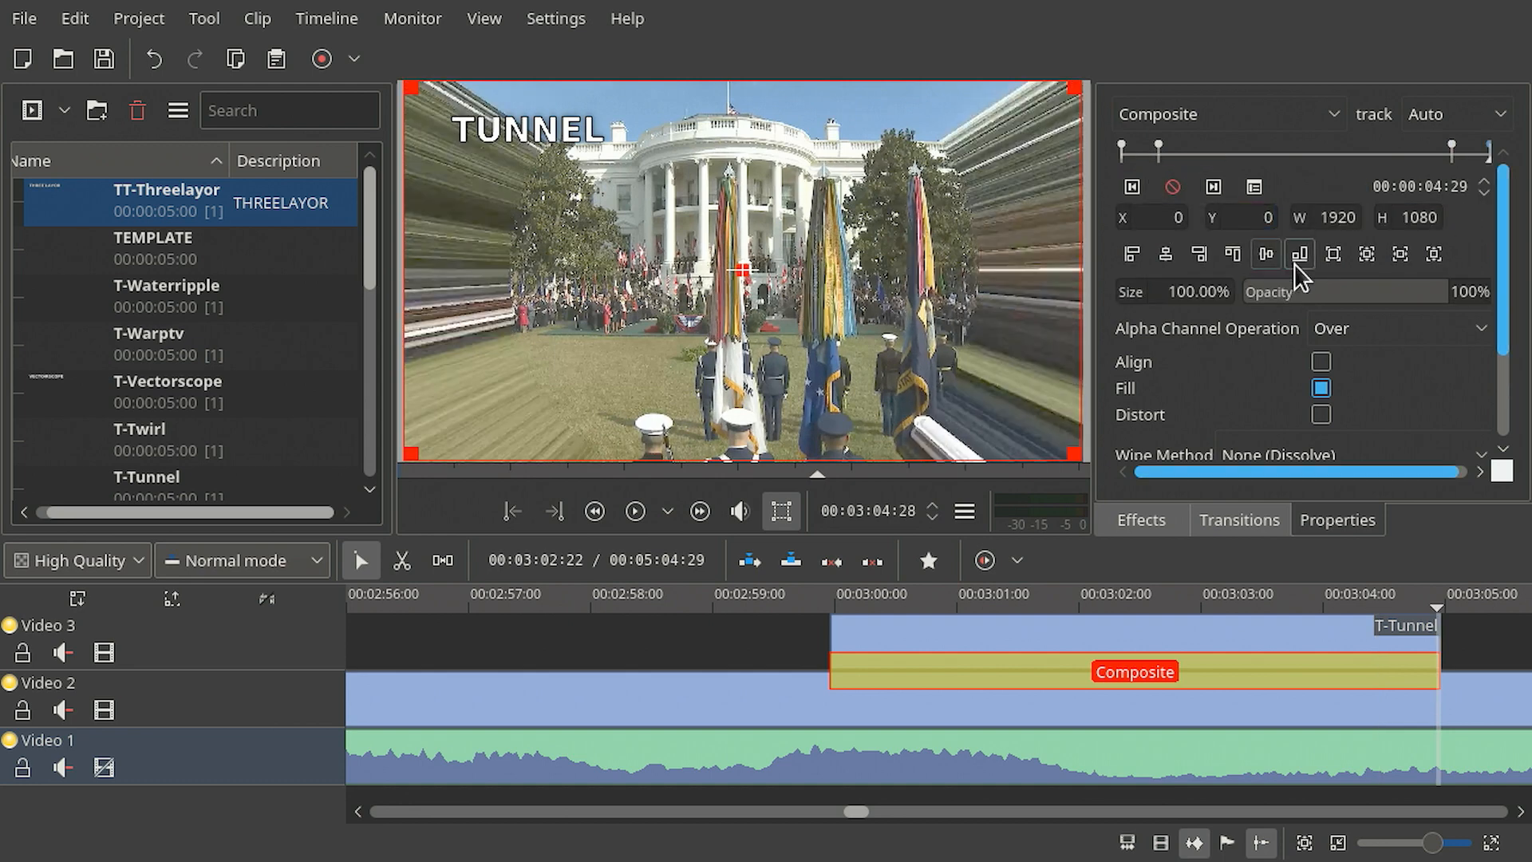
- Set the opacity to 0% at the last and first keyframes of the Composite transition
{"action": "left_click_drag", "start_coordinate": [1316, 301], "coordinate": [1177, 312]}
{"action": "left_click", "coordinate": [1142, 186]}
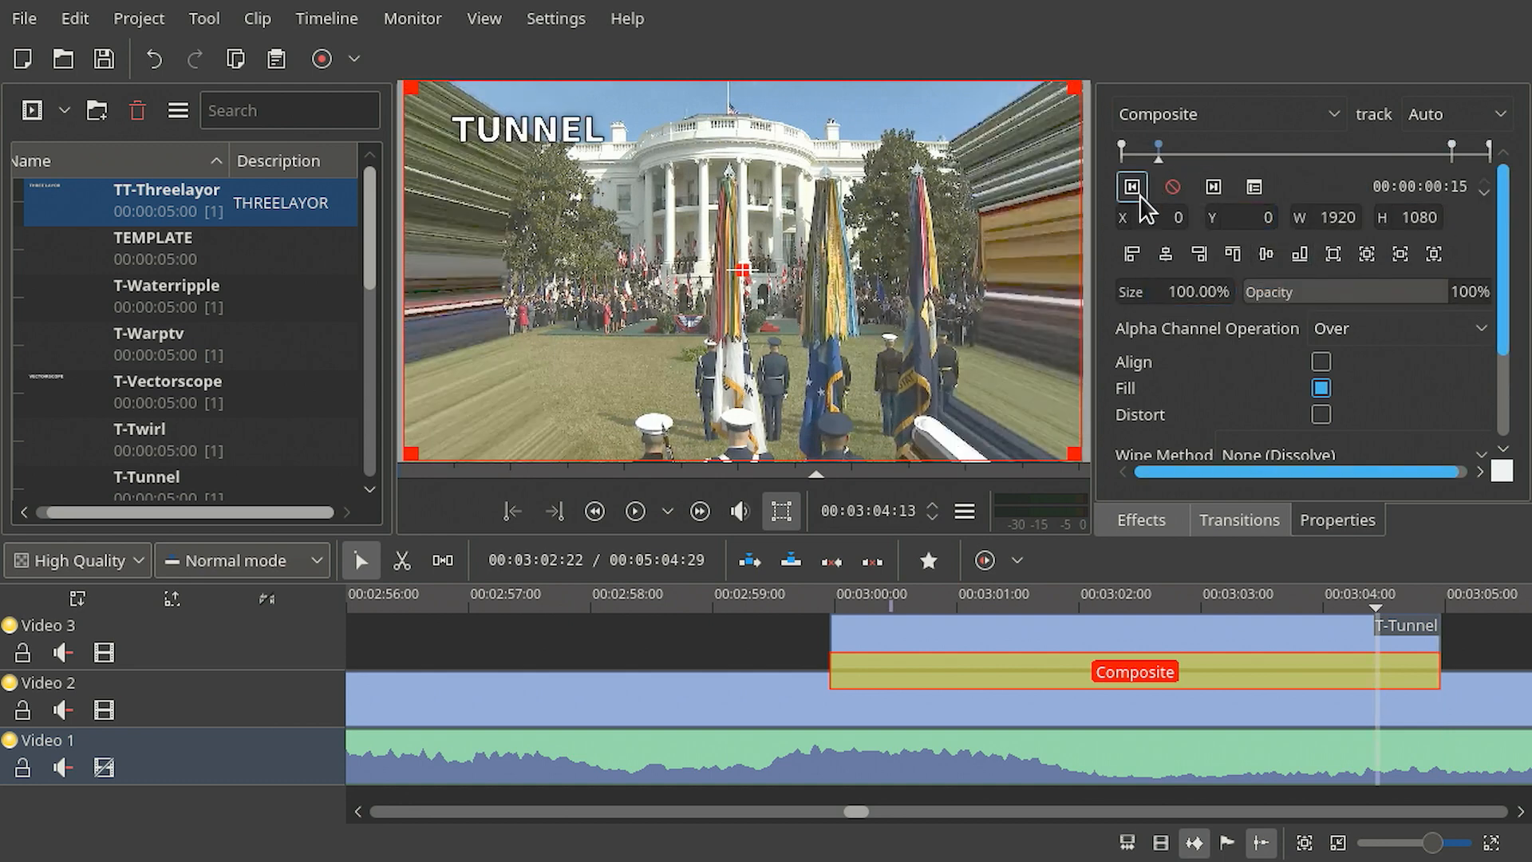
{"action": "left_click_drag", "start_coordinate": [1277, 307], "coordinate": [1257, 215]}
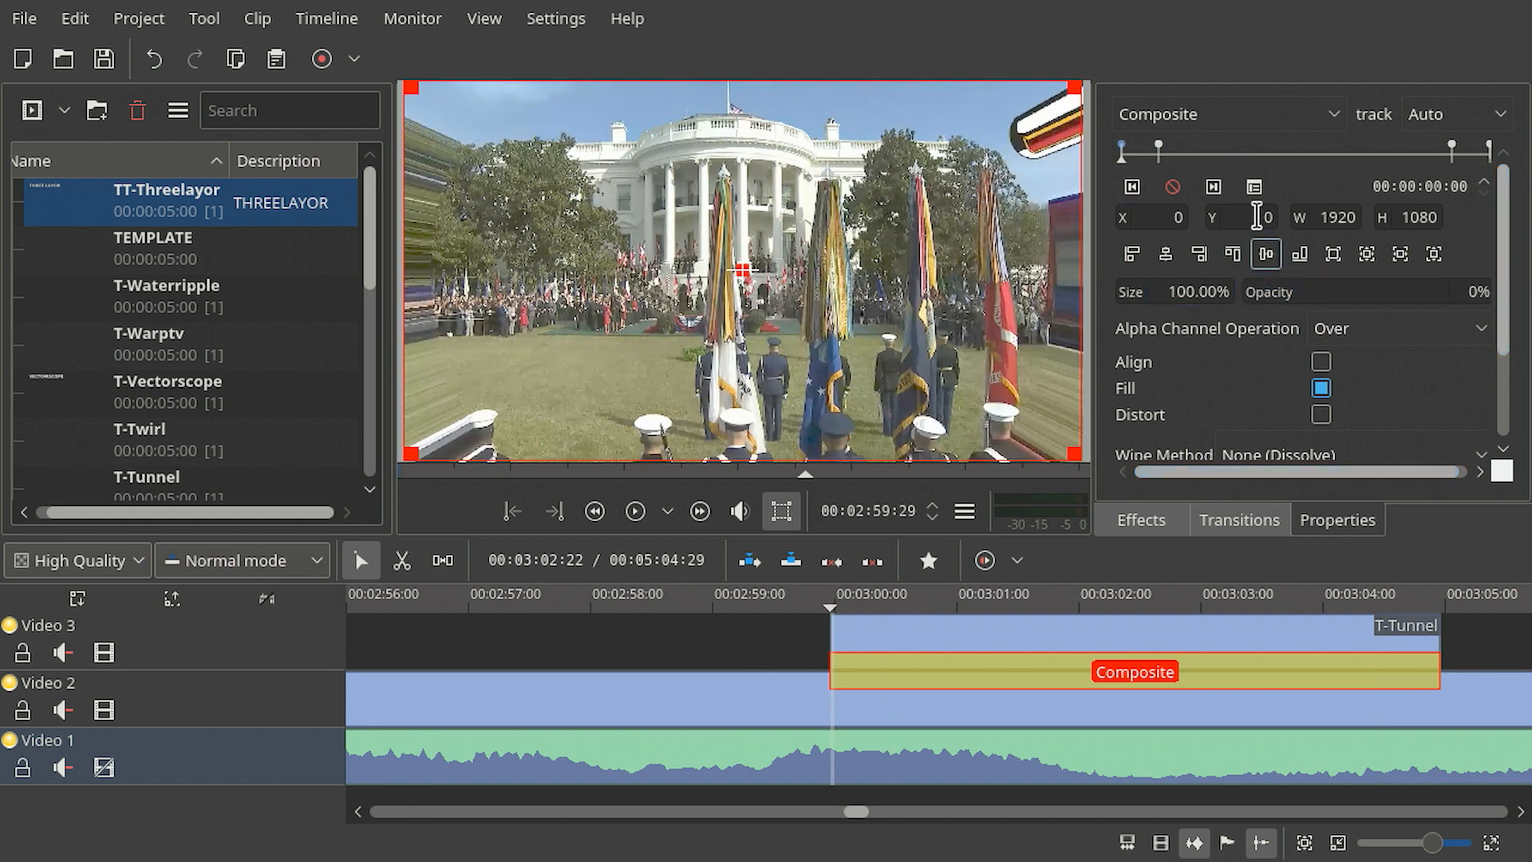
- Play back the T-Tunnel segment to preview the fading title
{"action": "left_click", "coordinate": [822, 602]}
{"action": "key", "text": "space"}
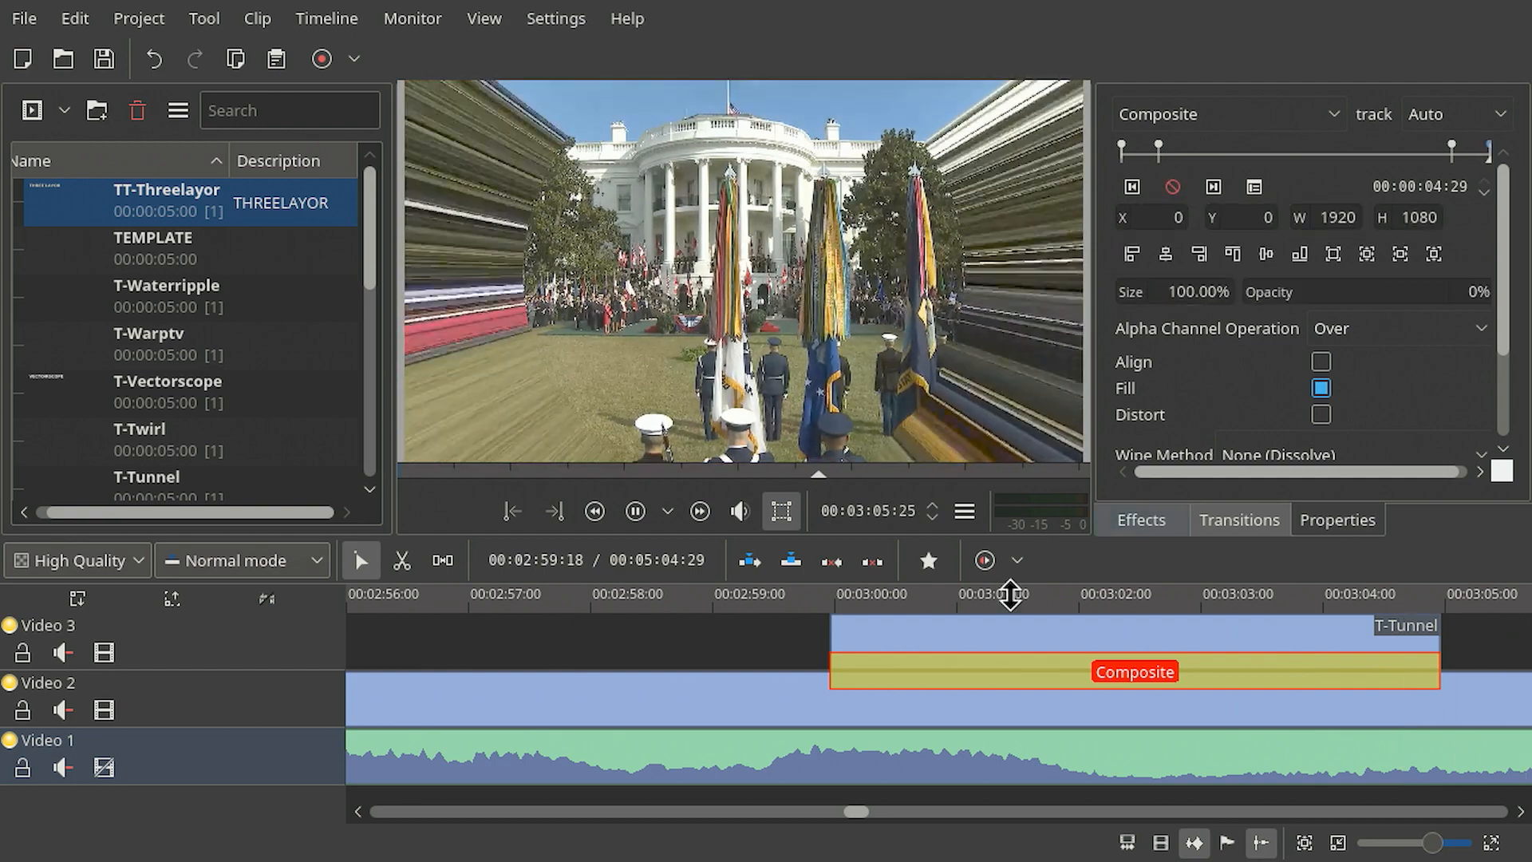
{"action": "key", "text": "space"}
{"action": "scroll", "coordinate": [1117, 672], "scroll_direction": "down", "scroll_amount": 3}
{"action": "scroll", "coordinate": [1016, 675], "scroll_direction": "up", "scroll_amount": 1}
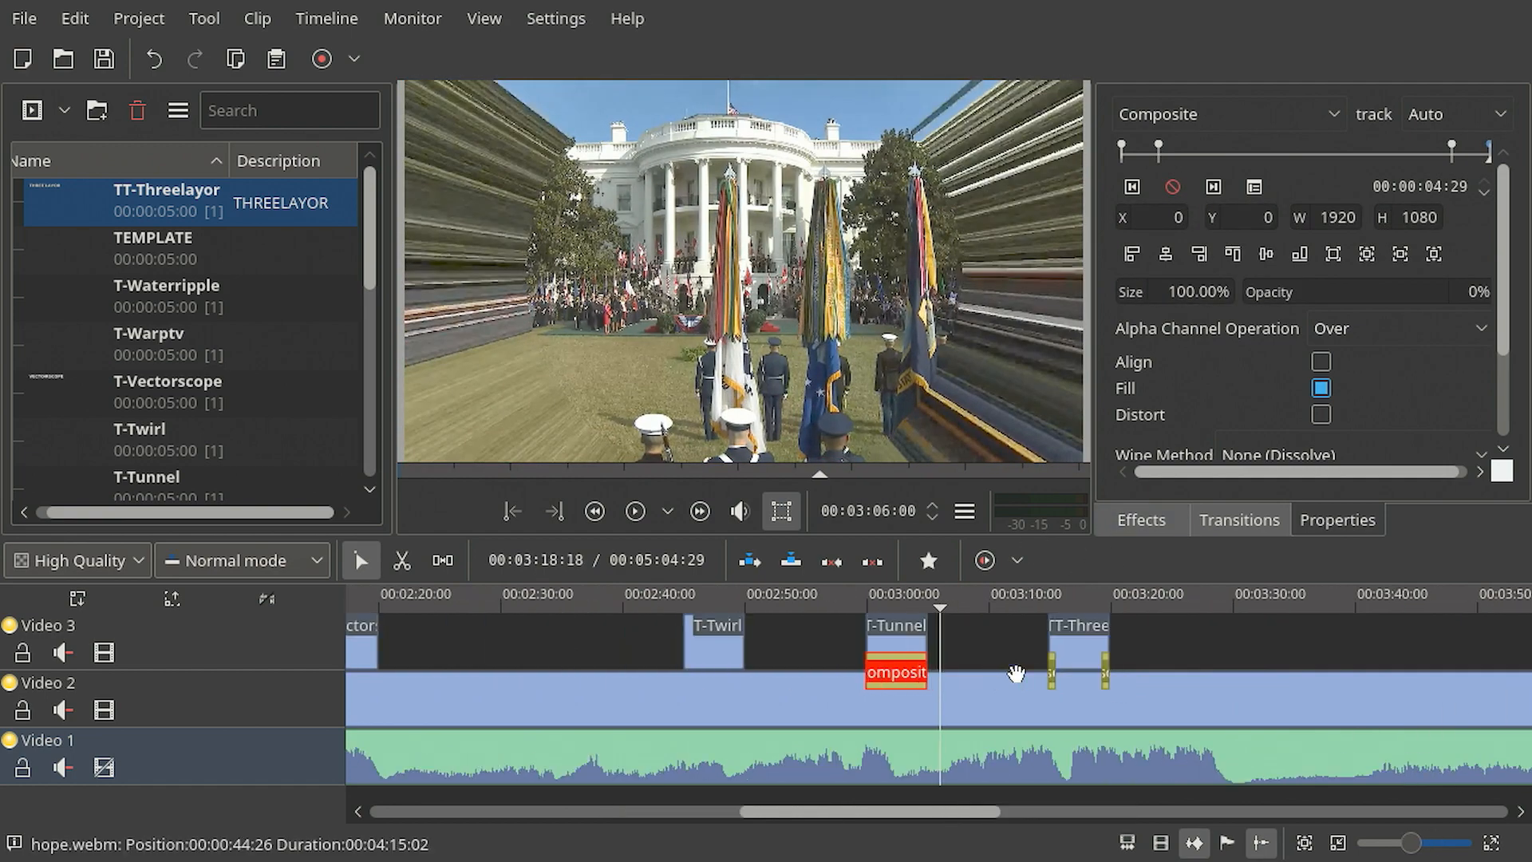
- Copy the Composite transition and paste it under the T-Twirl title clip
{"action": "right_click", "coordinate": [896, 662]}
{"action": "left_click", "coordinate": [967, 706]}
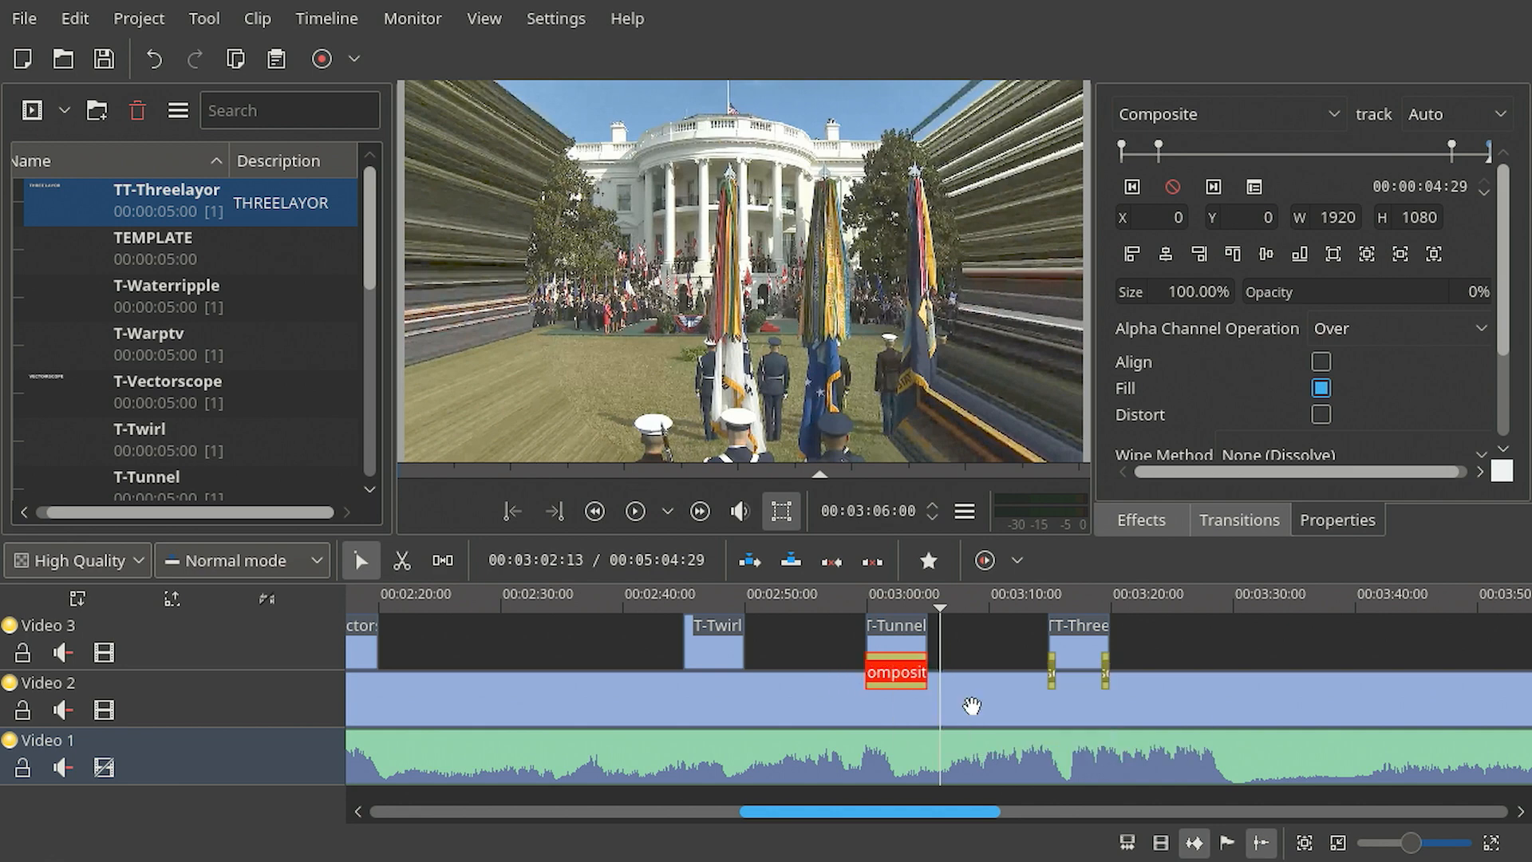
{"action": "left_click", "coordinate": [707, 656]}
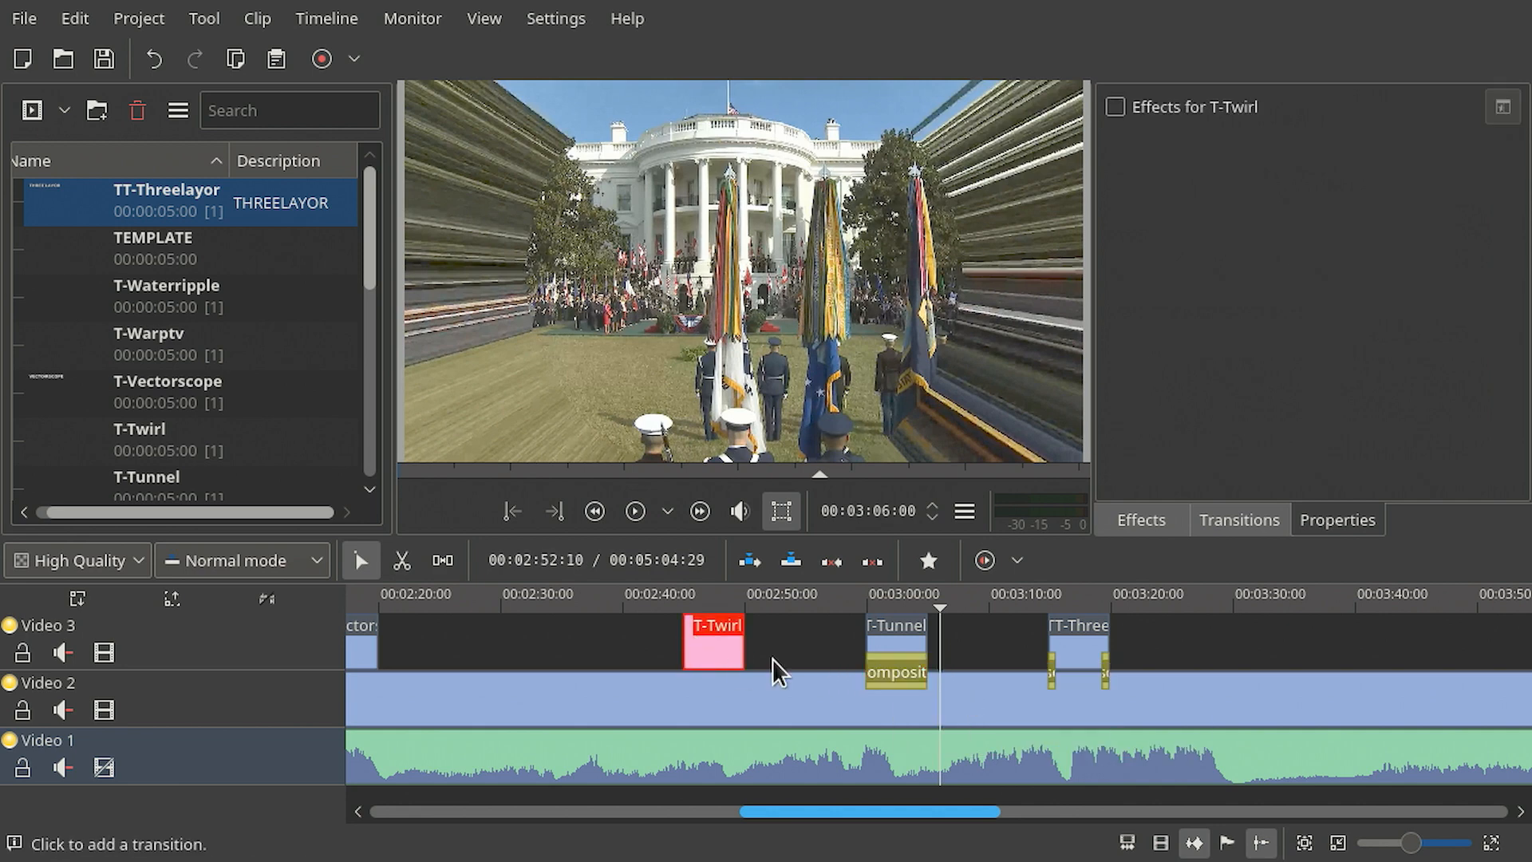
{"action": "key", "text": "ctrl+v"}
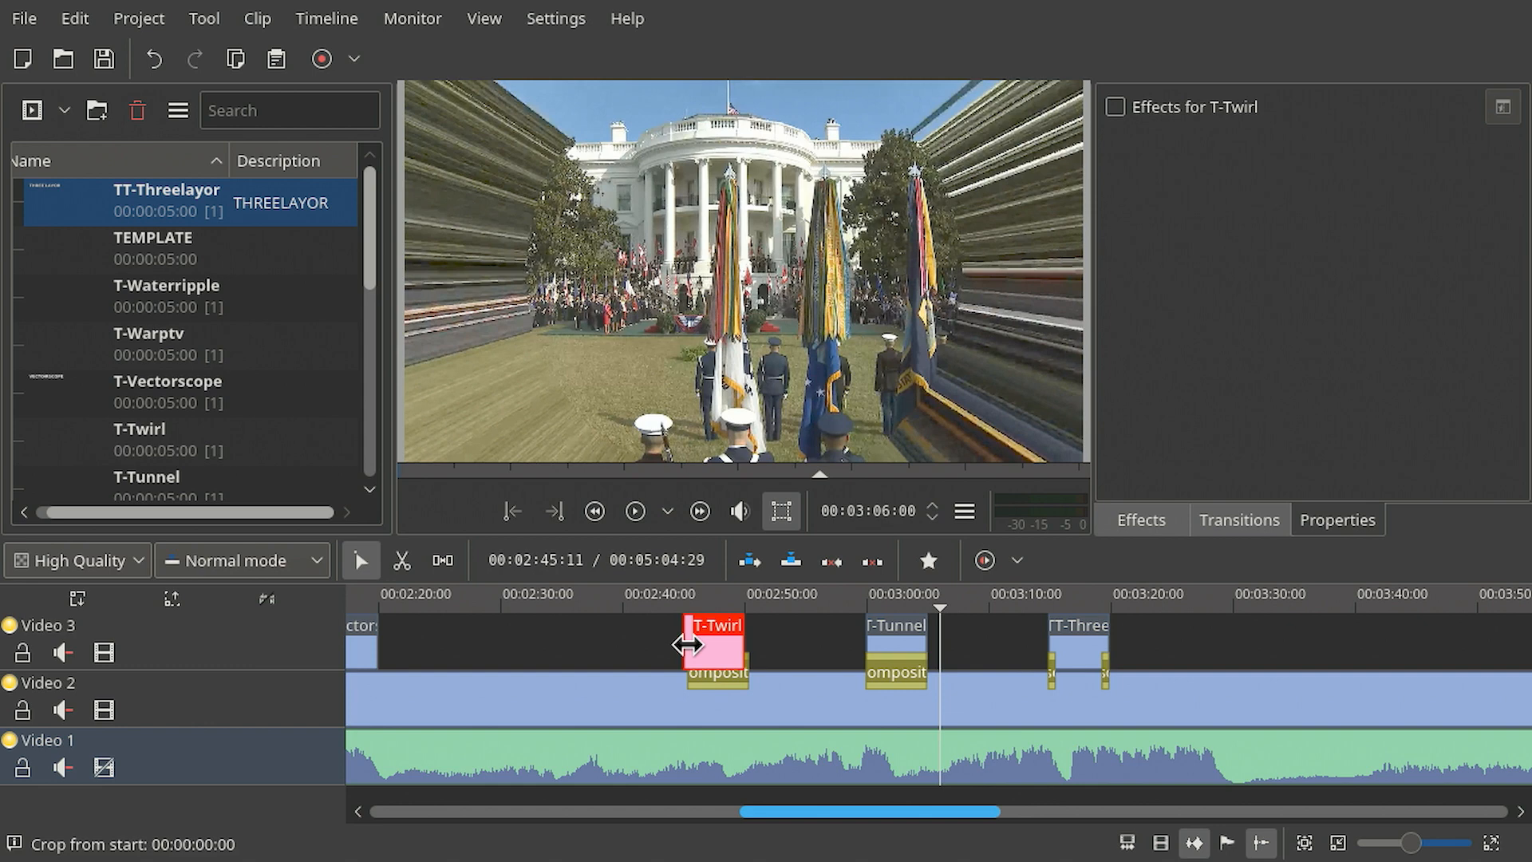
- Paste the Composite transition under the T-Vectorscope title clip
{"action": "left_click", "coordinate": [727, 680]}
{"action": "scroll", "coordinate": [801, 655], "scroll_direction": "left", "scroll_amount": 5}
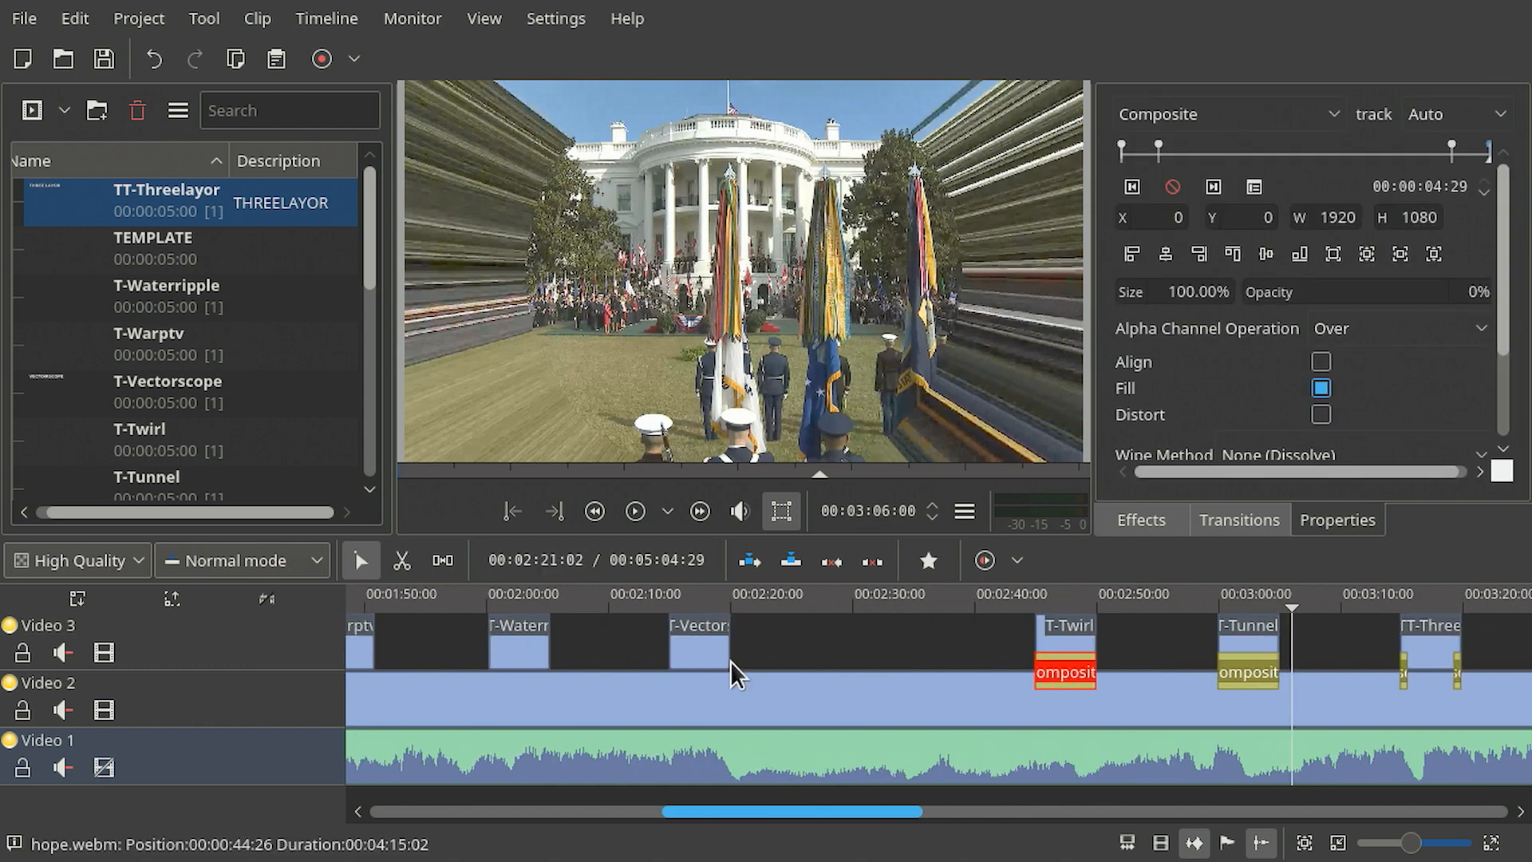
{"action": "key", "text": "ctrl+v"}
{"action": "left_click", "coordinate": [716, 669]}
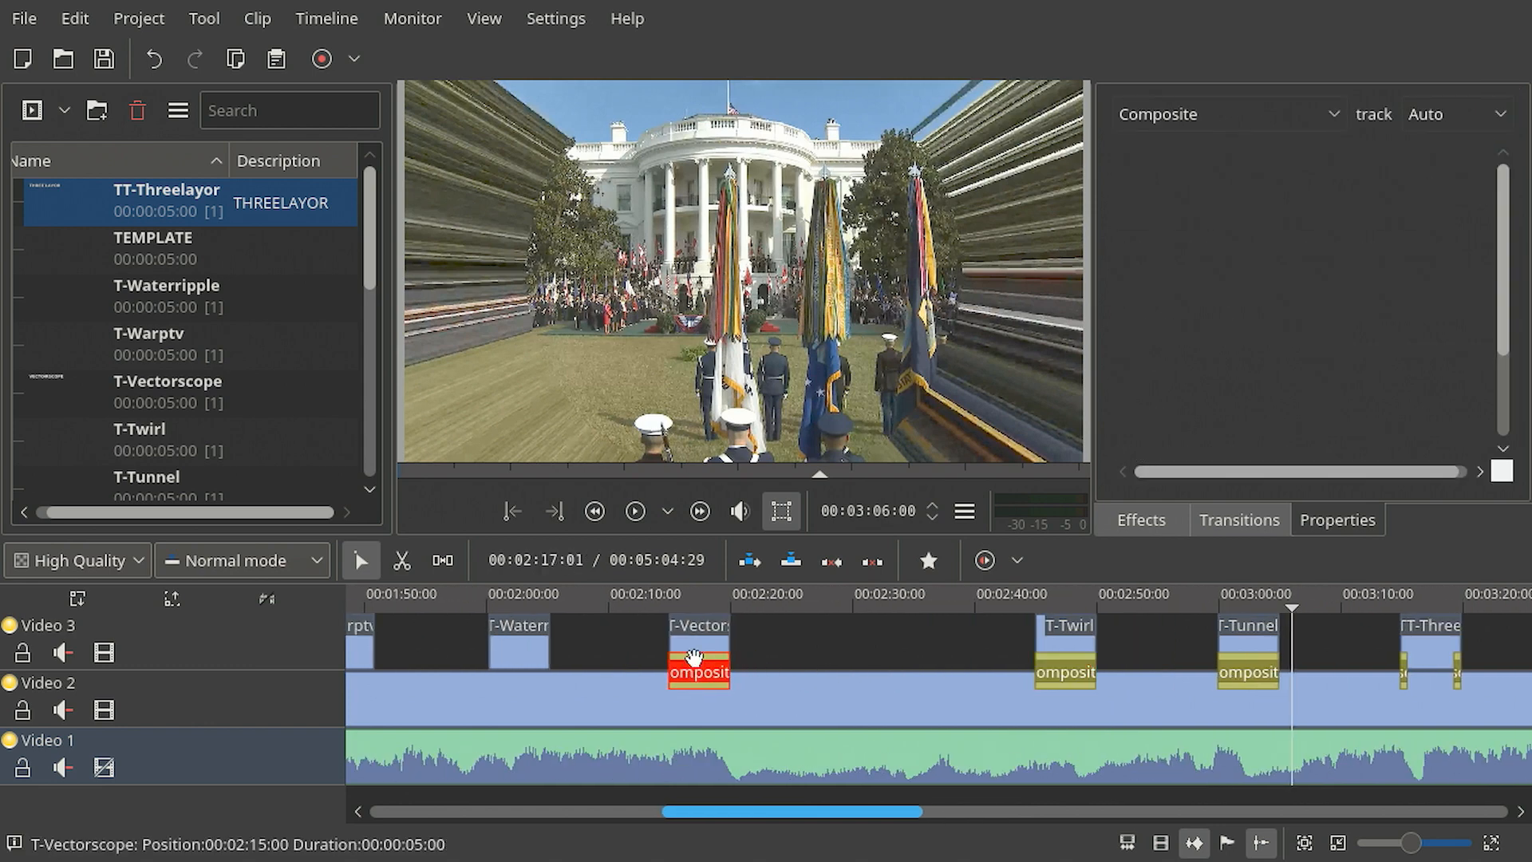
{"action": "scroll", "coordinate": [790, 677], "scroll_direction": "left", "scroll_amount": 4}
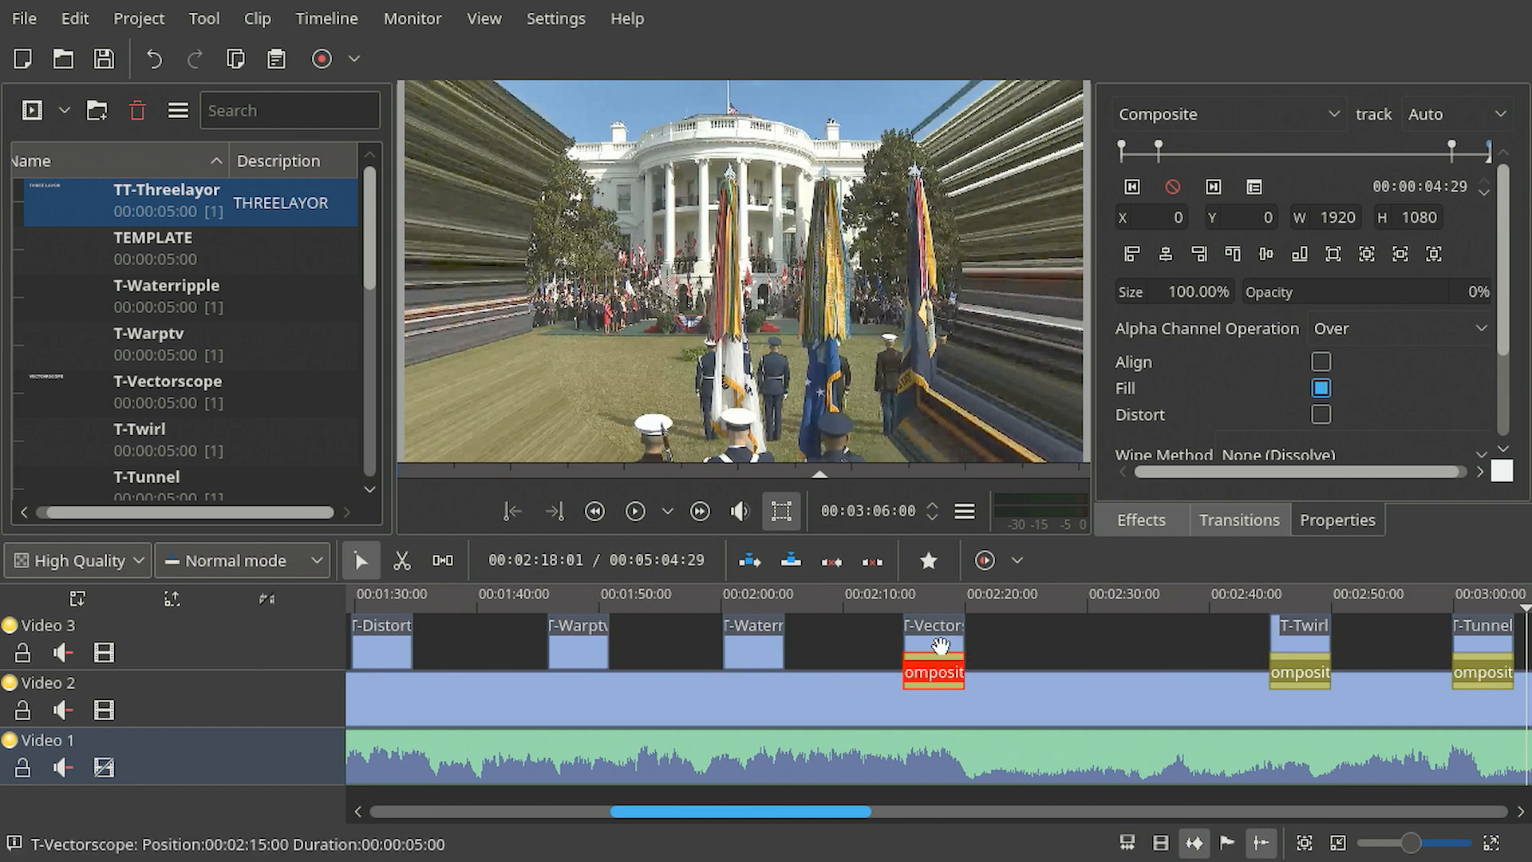
- Paste the Composite transition under the T-Waterripple and T-Warptv title clips on Video 3
{"action": "key", "text": "ctrl+v"}
{"action": "left_click", "coordinate": [762, 666]}
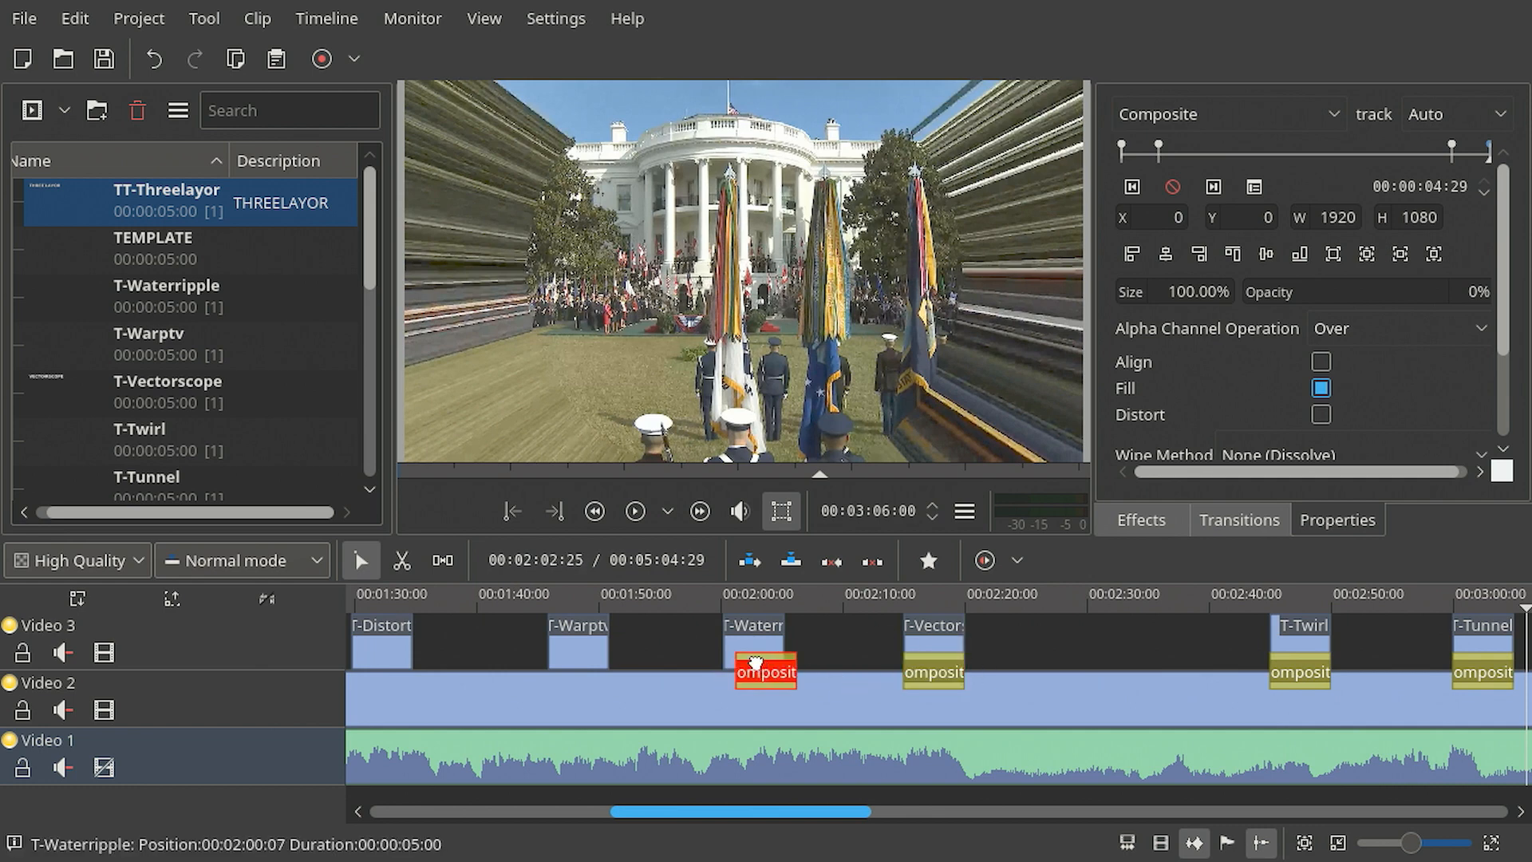
{"action": "key", "text": "ctrl+v"}
{"action": "left_click", "coordinate": [600, 680]}
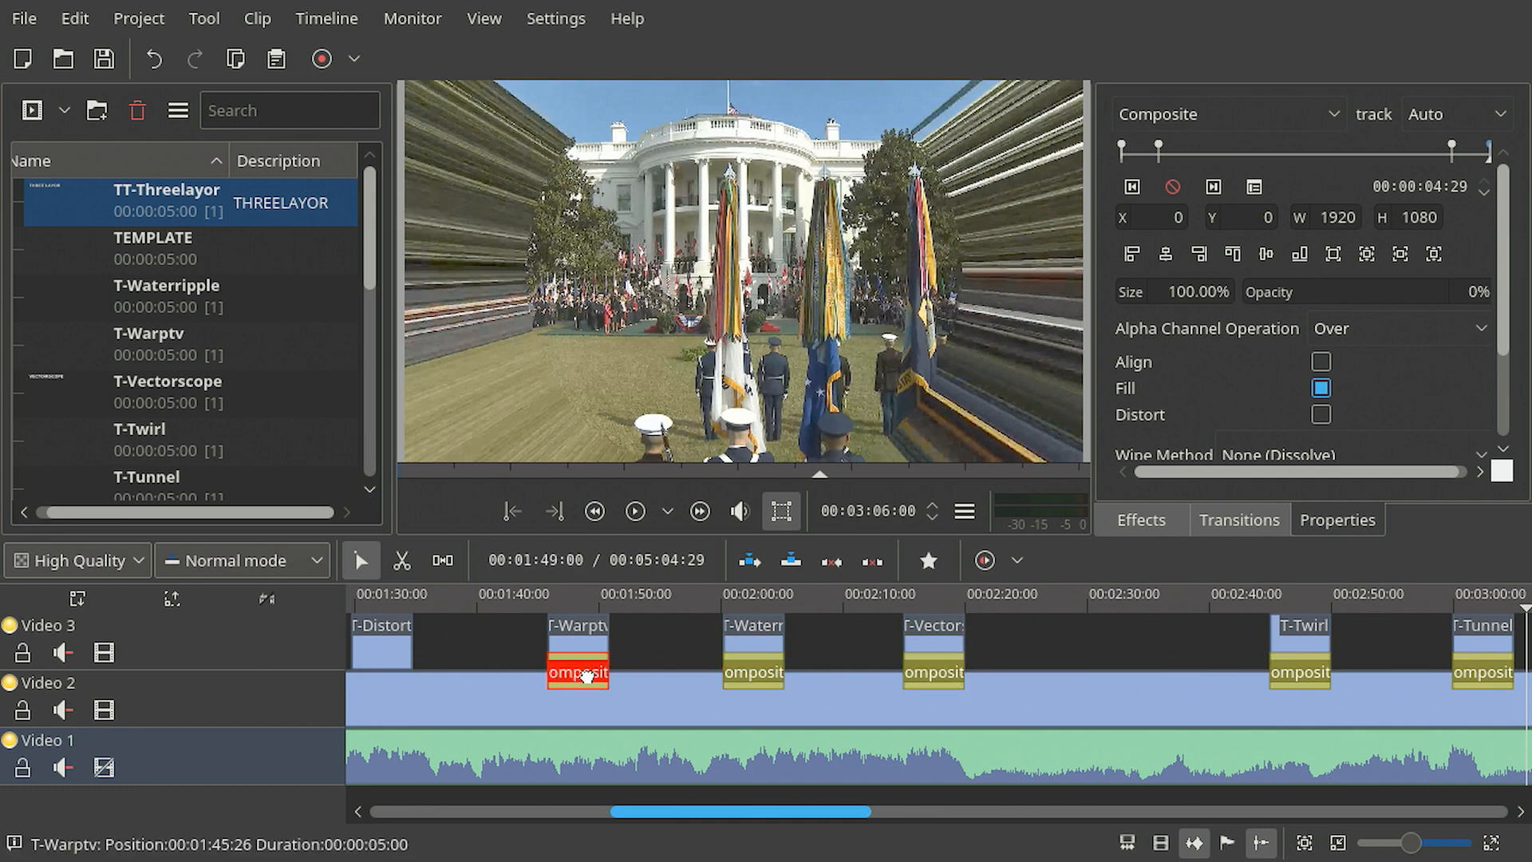
- Paste the Composite transition under the T-Distort and T-Kaleido title clips, aligning each with its title
{"action": "scroll", "coordinate": [637, 668], "scroll_direction": "left", "scroll_amount": 4}
{"action": "key", "text": "ctrl+v"}
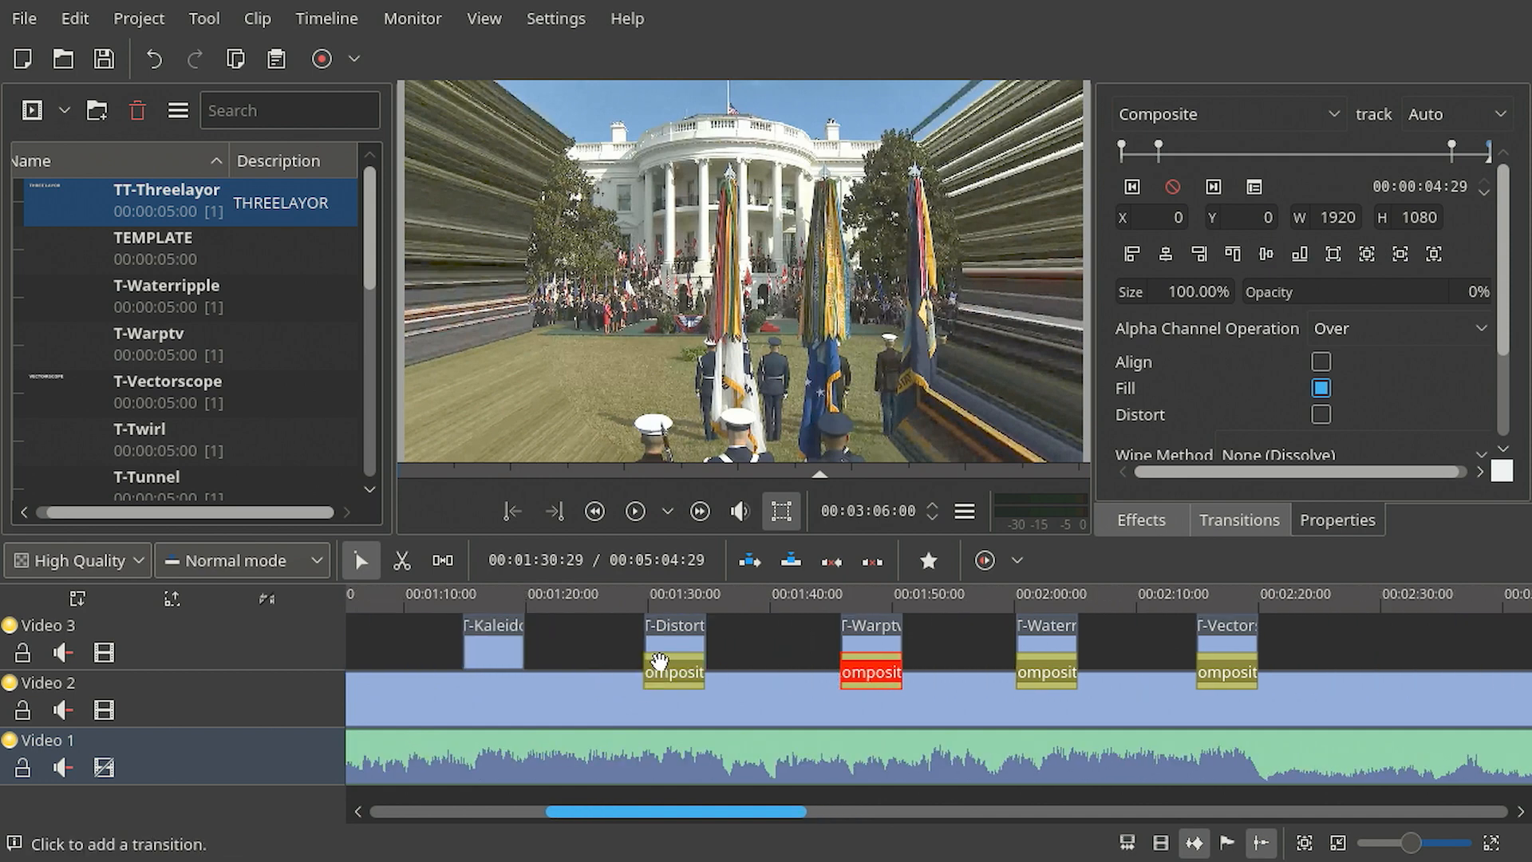
{"action": "left_click_drag", "start_coordinate": [648, 666], "coordinate": [672, 665]}
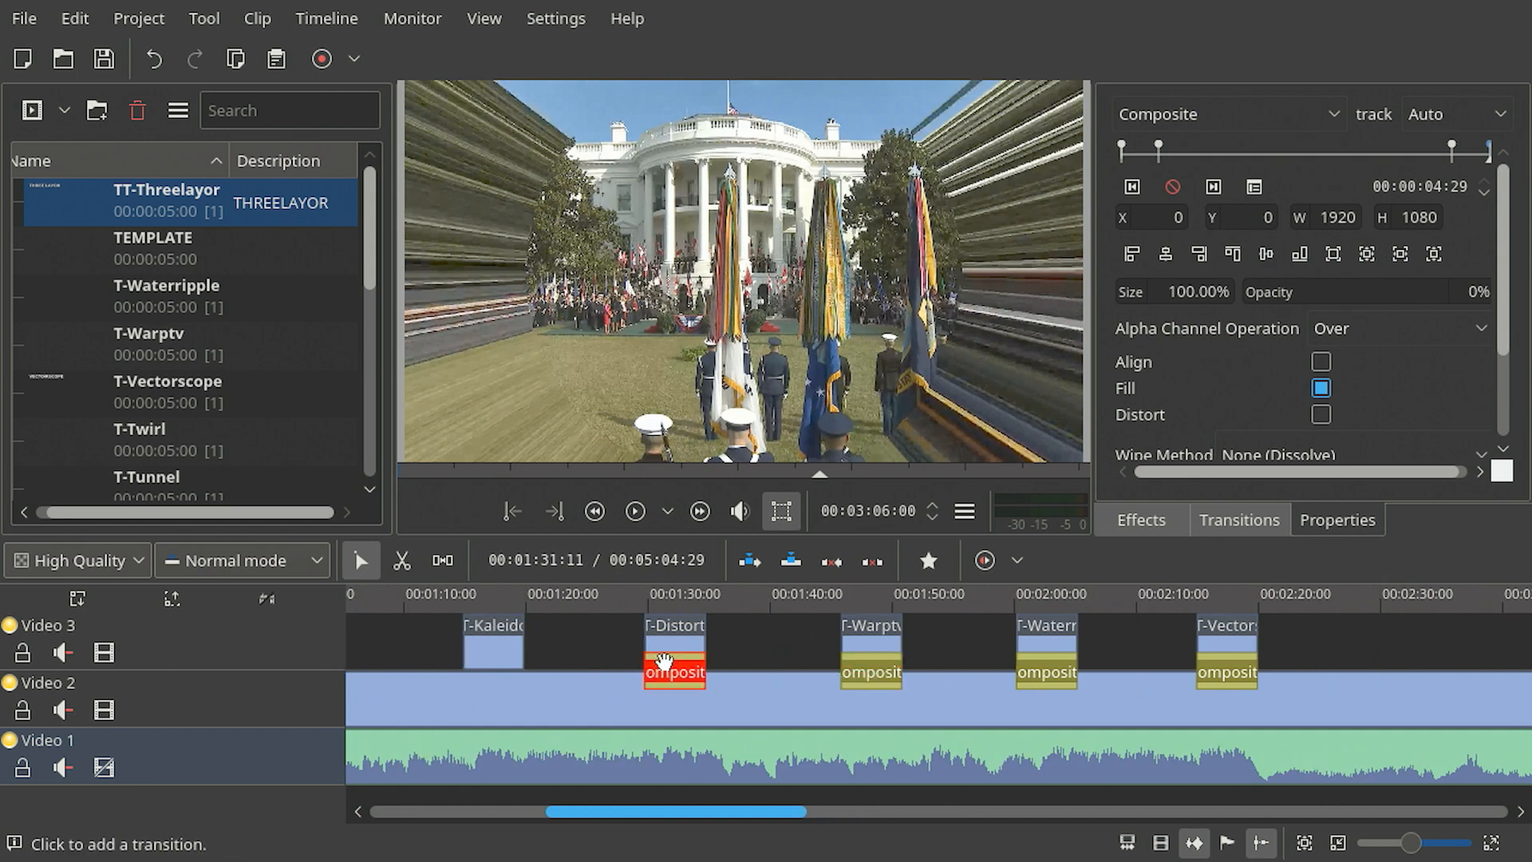
{"action": "scroll", "coordinate": [712, 660], "scroll_direction": "left", "scroll_amount": 4}
{"action": "key", "text": "ctrl+v"}
{"action": "left_click", "coordinate": [774, 677]}
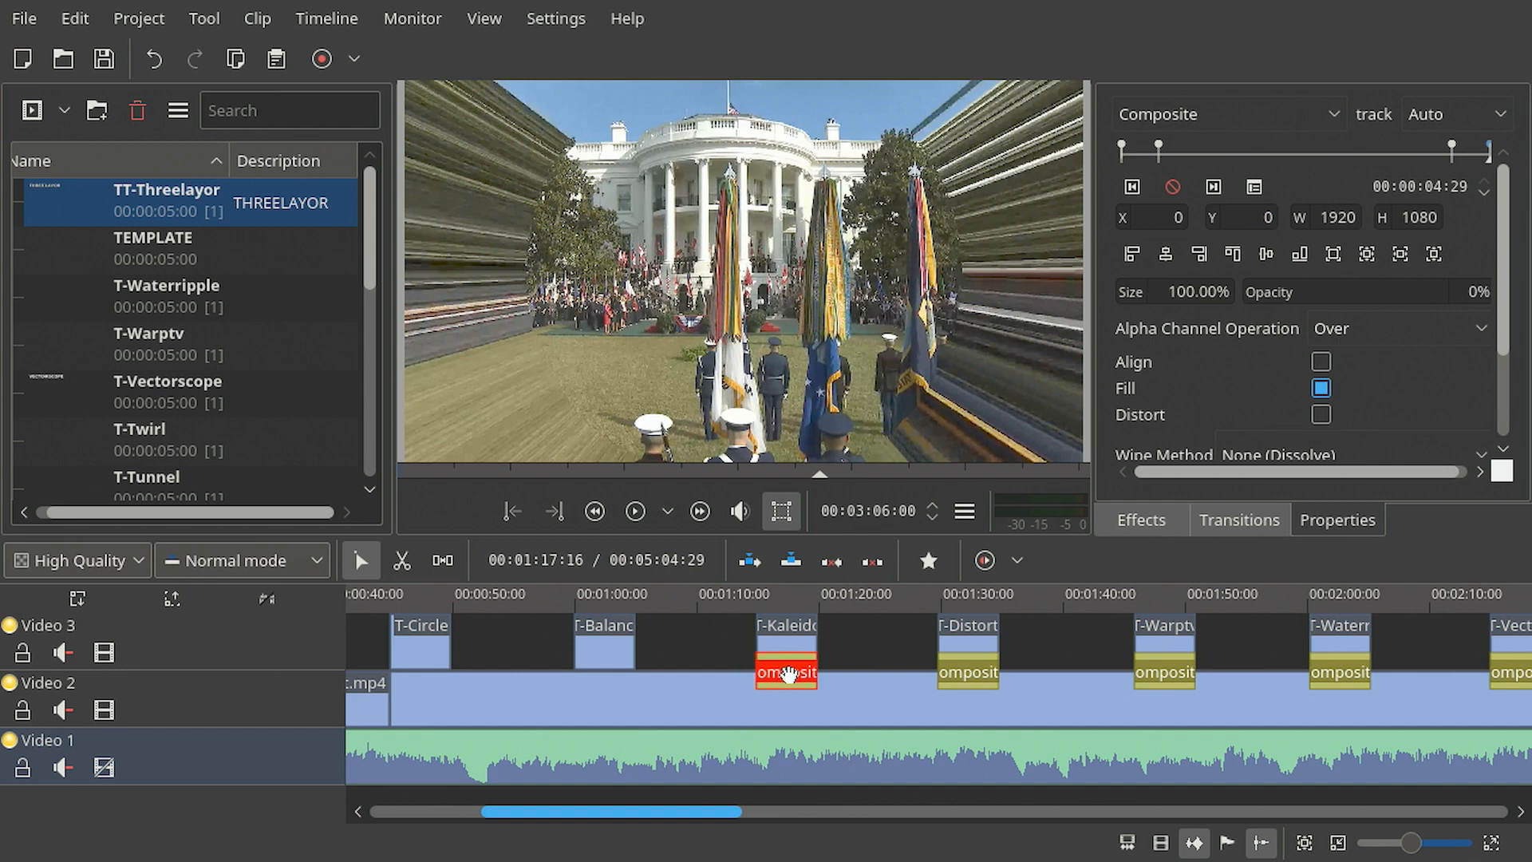
- Paste the Composite transition under the T-BalanceVbalance and T-Circle title clips, aligning each with its title
{"action": "key", "text": "ctrl+v"}
{"action": "left_click_drag", "start_coordinate": [618, 671], "coordinate": [608, 669]}
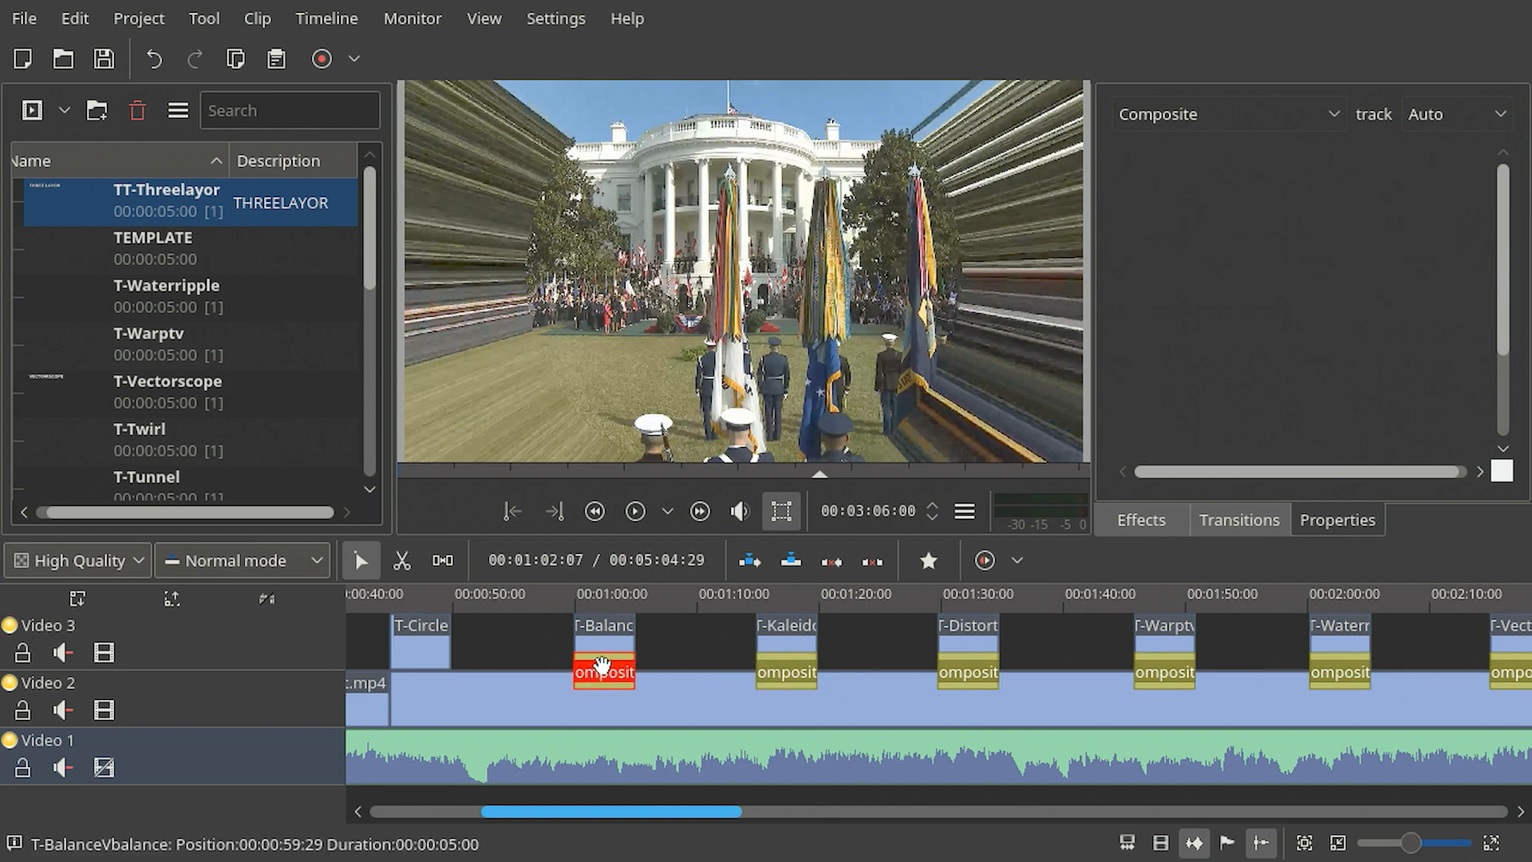
{"action": "key", "text": "ctrl+v"}
{"action": "left_click_drag", "start_coordinate": [447, 671], "coordinate": [424, 662]}
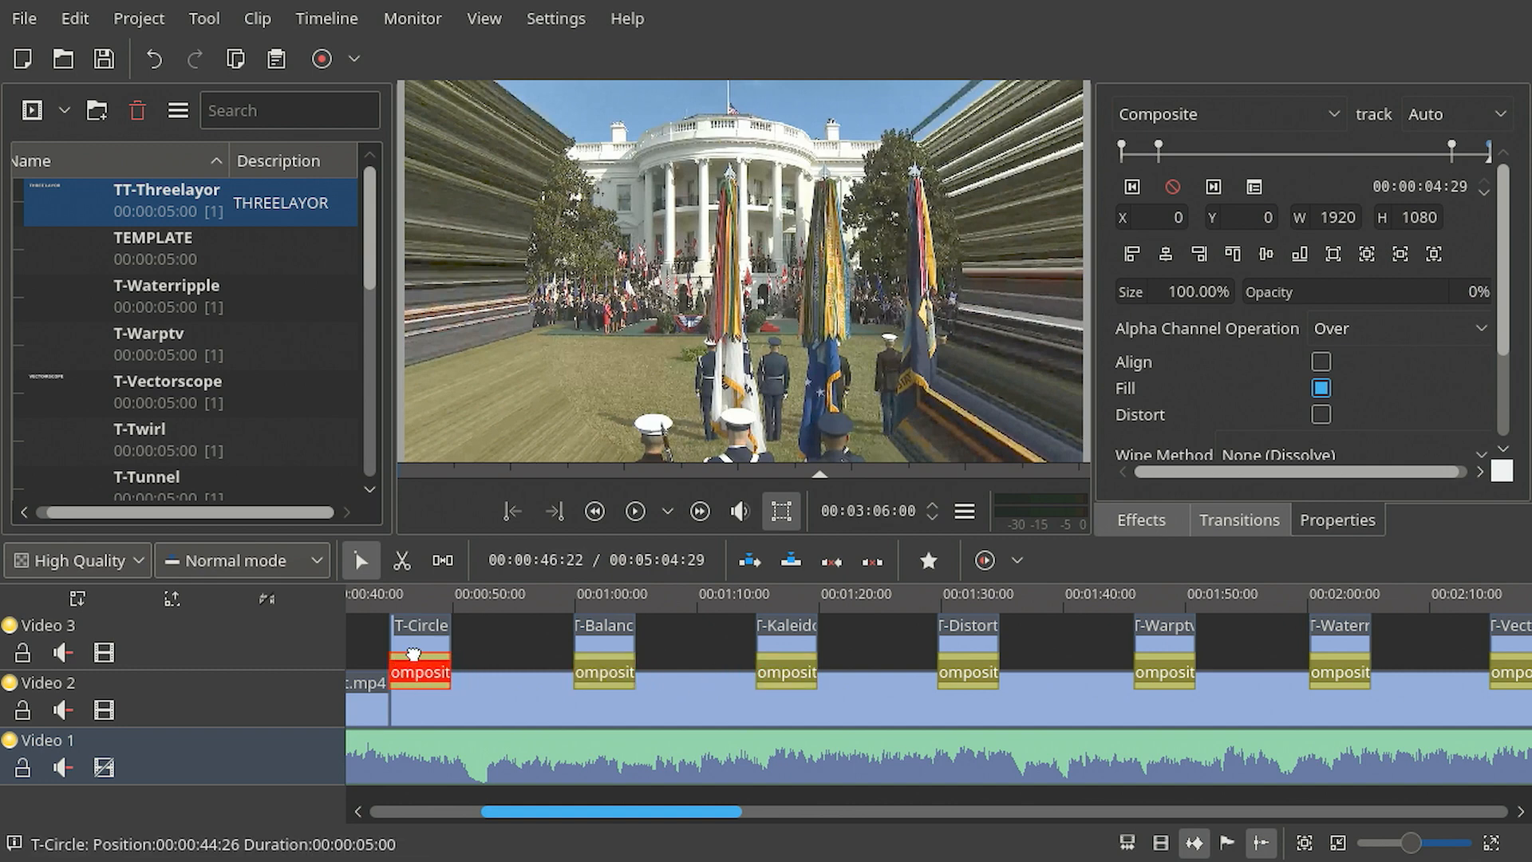
- Play back the TT-Threelayor segment to preview its title, then stop playback
{"action": "scroll", "coordinate": [571, 708], "scroll_direction": "down", "scroll_amount": 3}
{"action": "scroll", "coordinate": [761, 626], "scroll_direction": "up", "scroll_amount": 6}
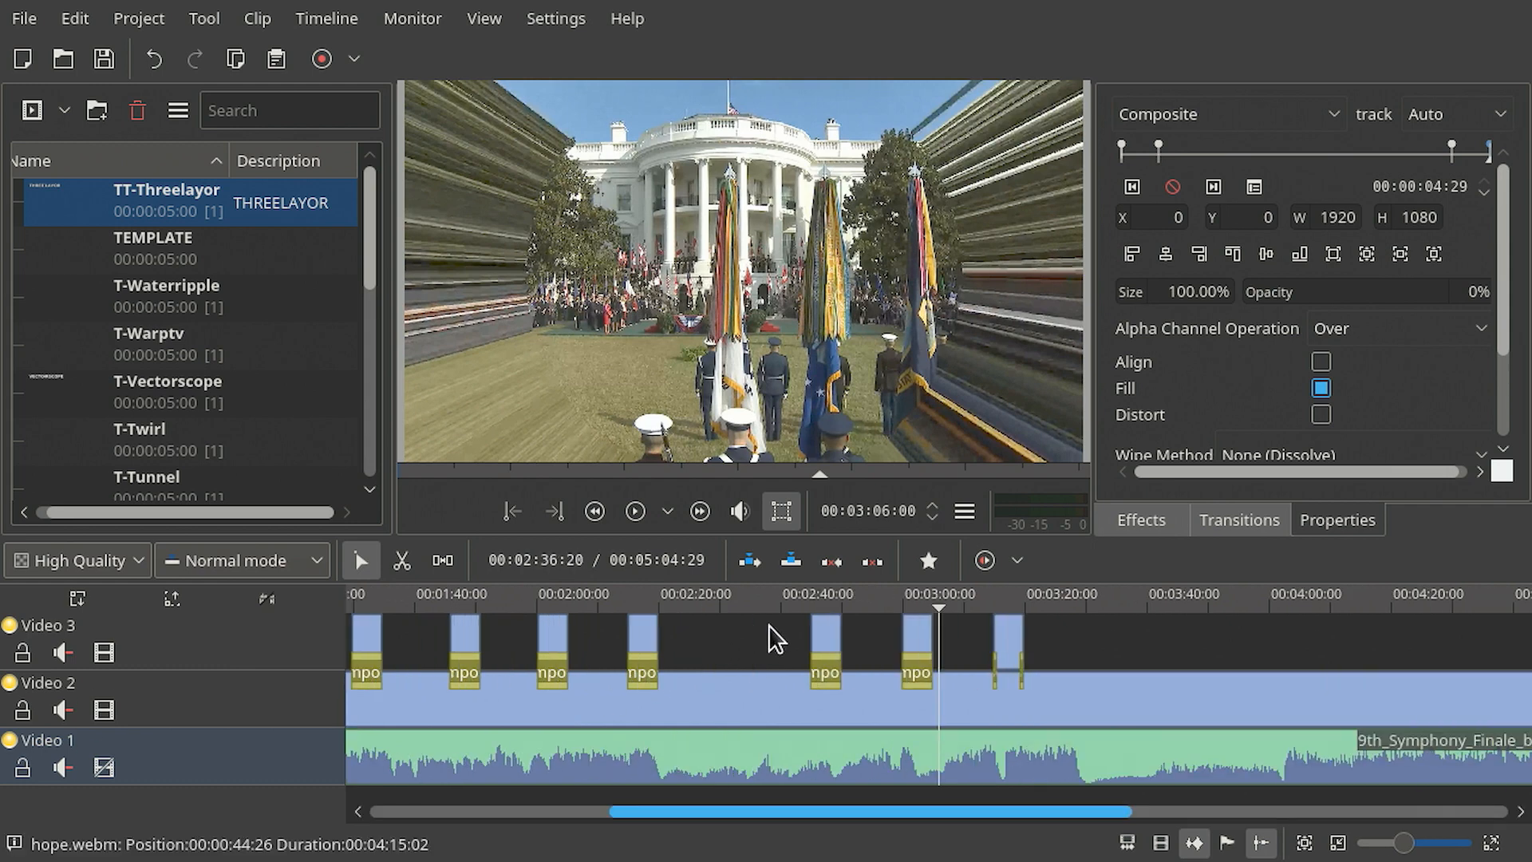
{"action": "scroll", "coordinate": [1139, 638], "scroll_direction": "down", "scroll_amount": 3}
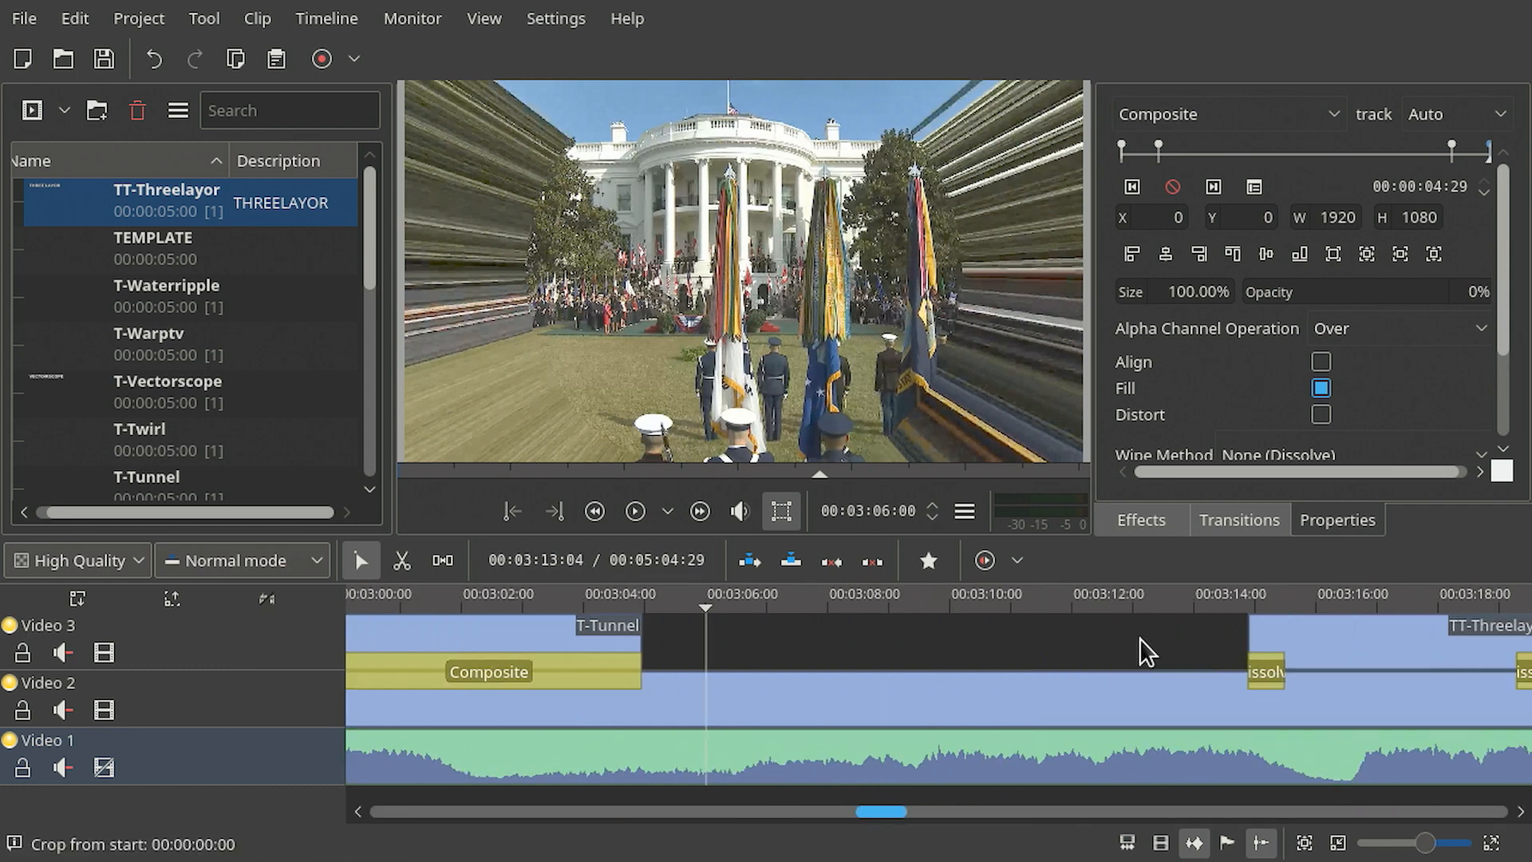
{"action": "left_click", "coordinate": [1060, 603]}
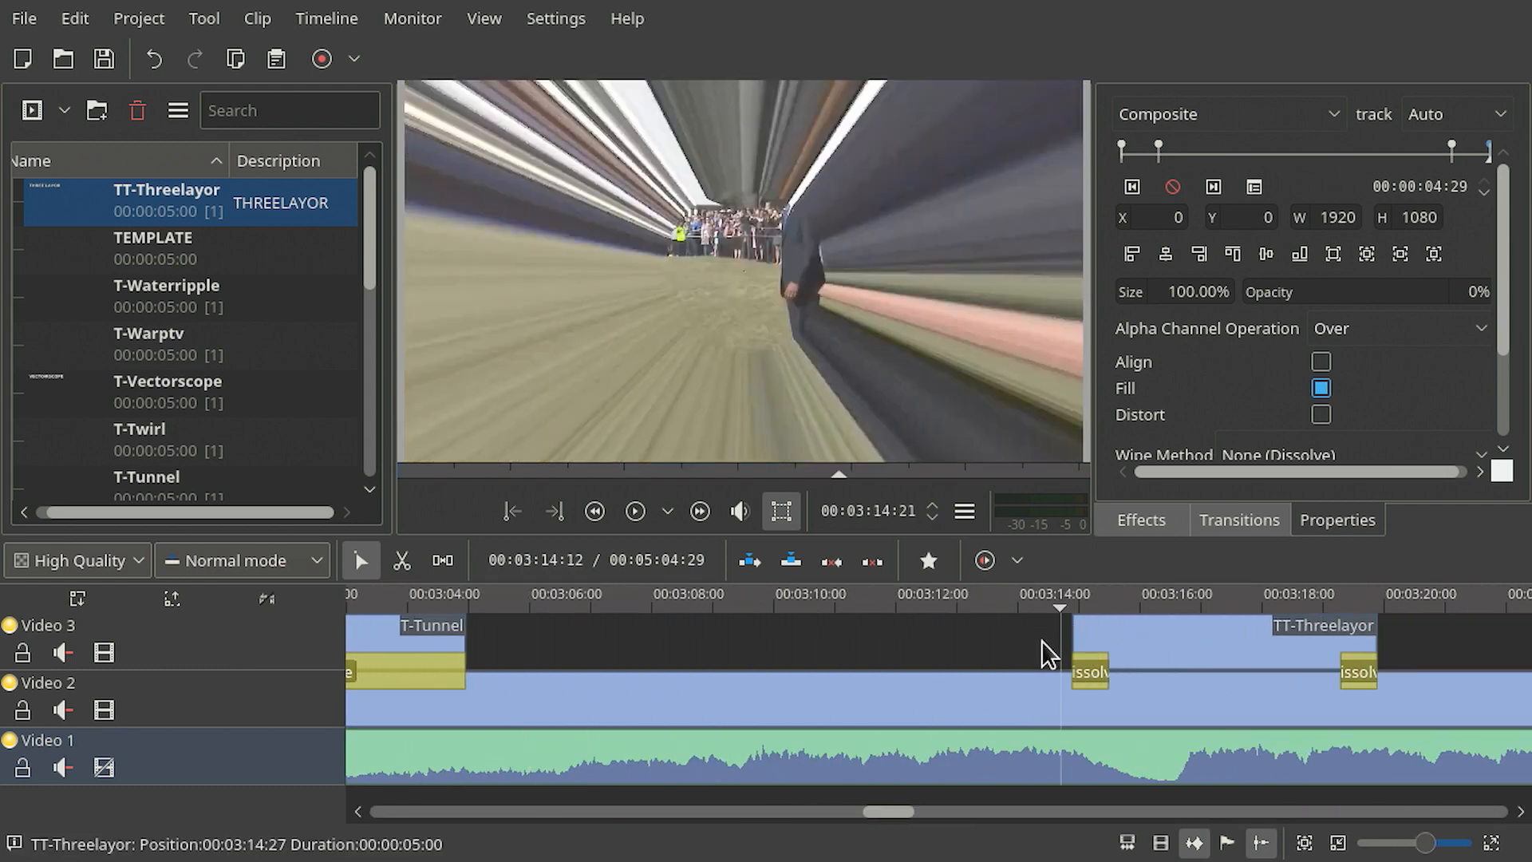
{"action": "key", "text": "space"}
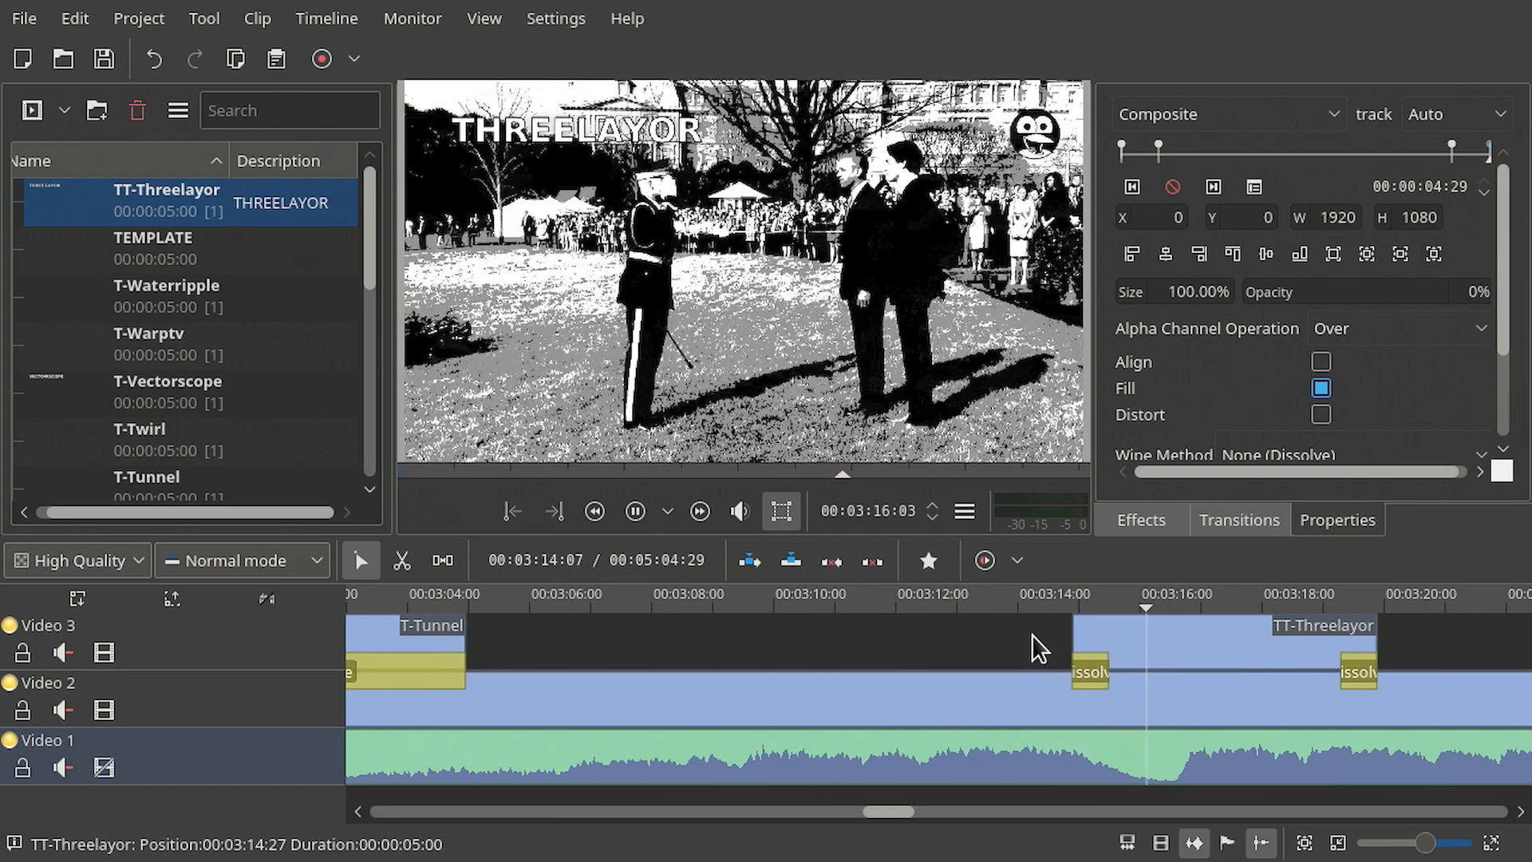
{"action": "scroll", "coordinate": [829, 666], "scroll_direction": "down", "scroll_amount": 3}
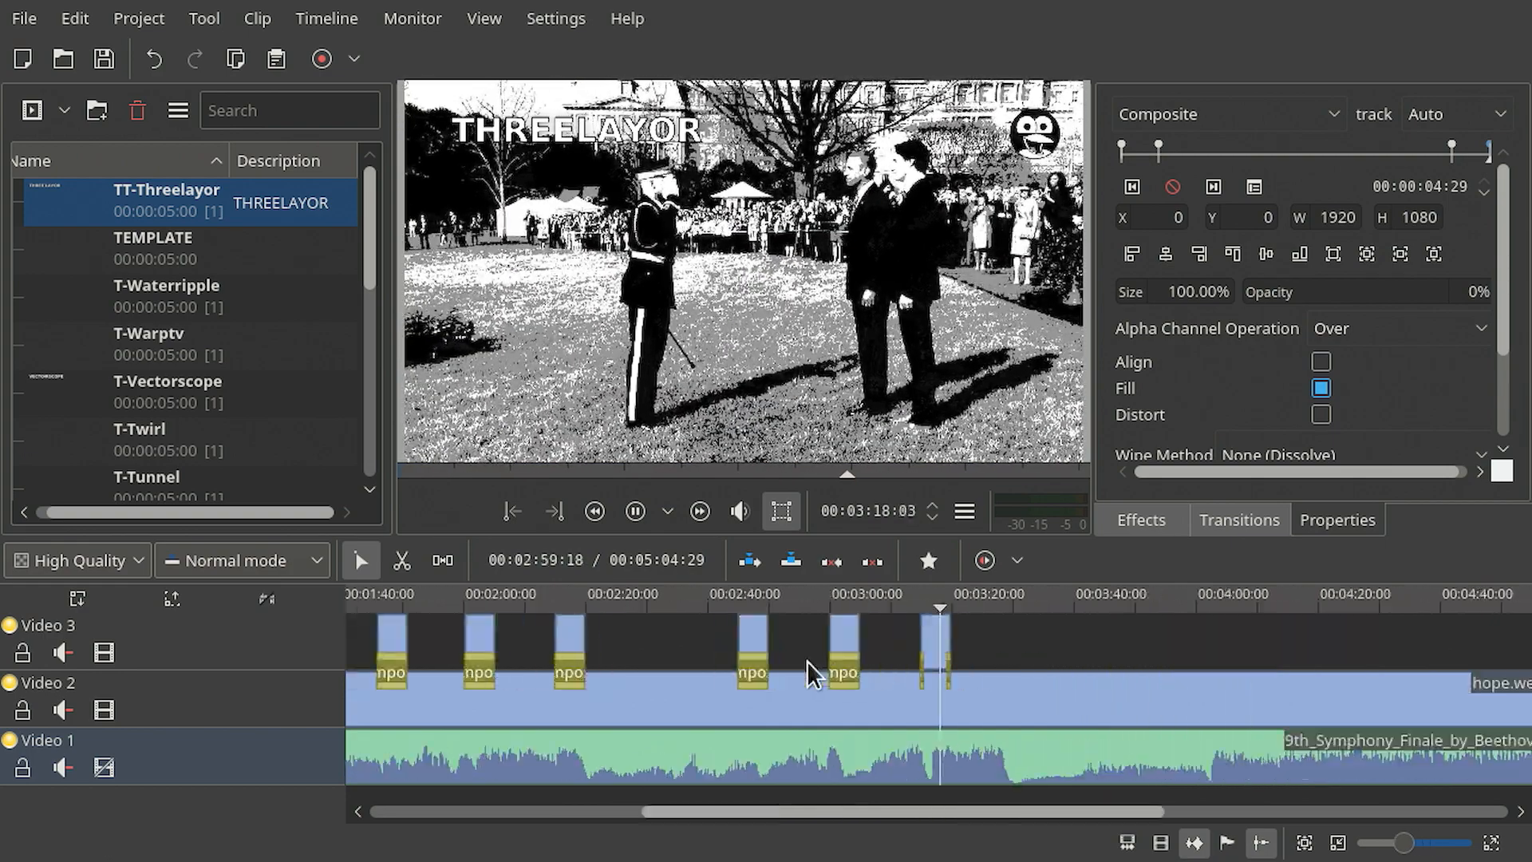
{"action": "scroll", "coordinate": [807, 660], "scroll_direction": "down", "scroll_amount": 1}
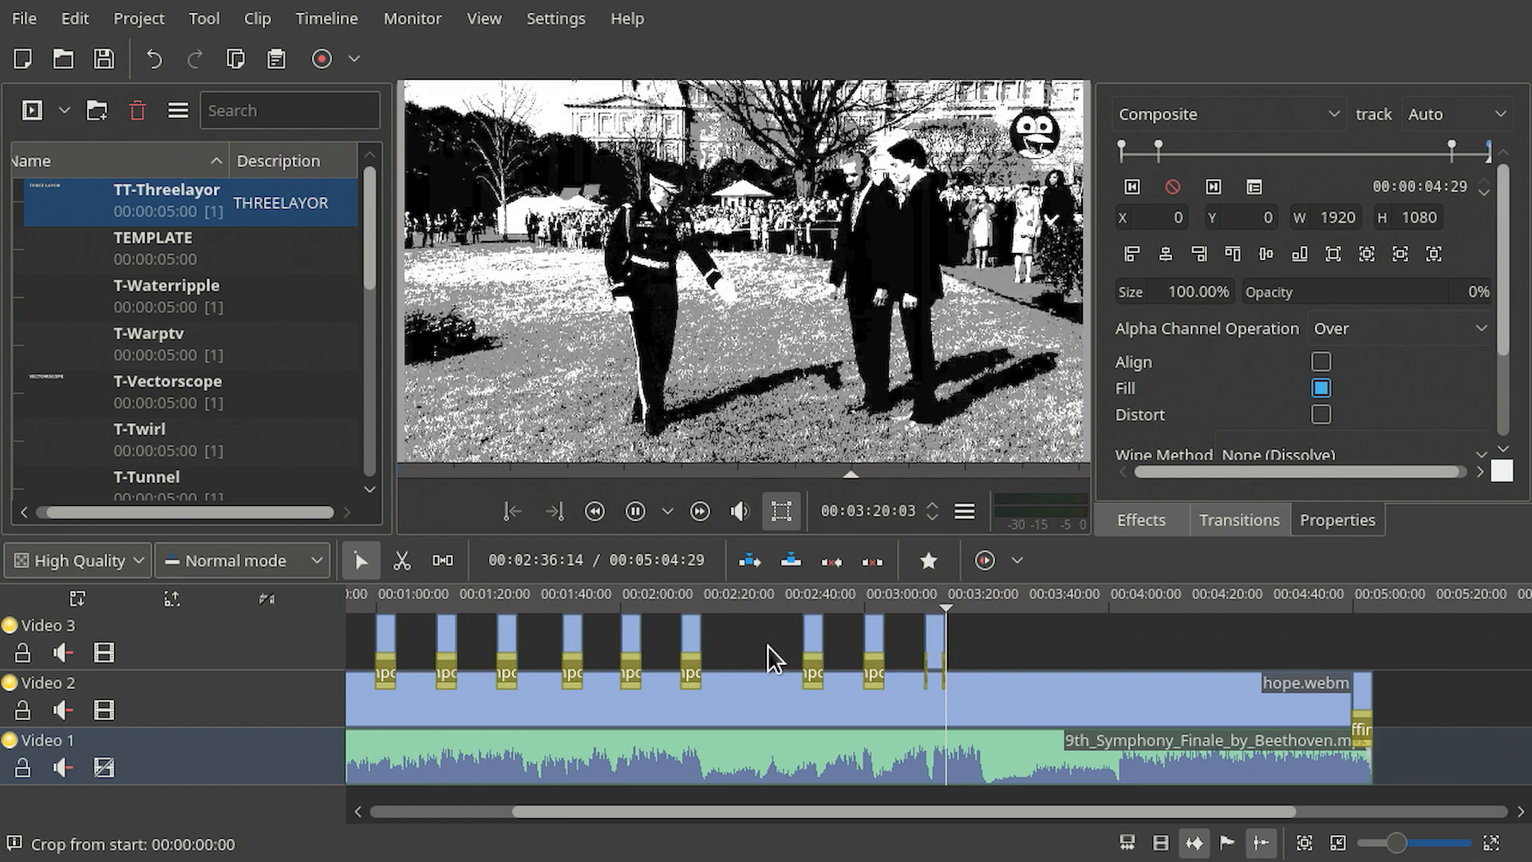
{"action": "key", "text": "space"}
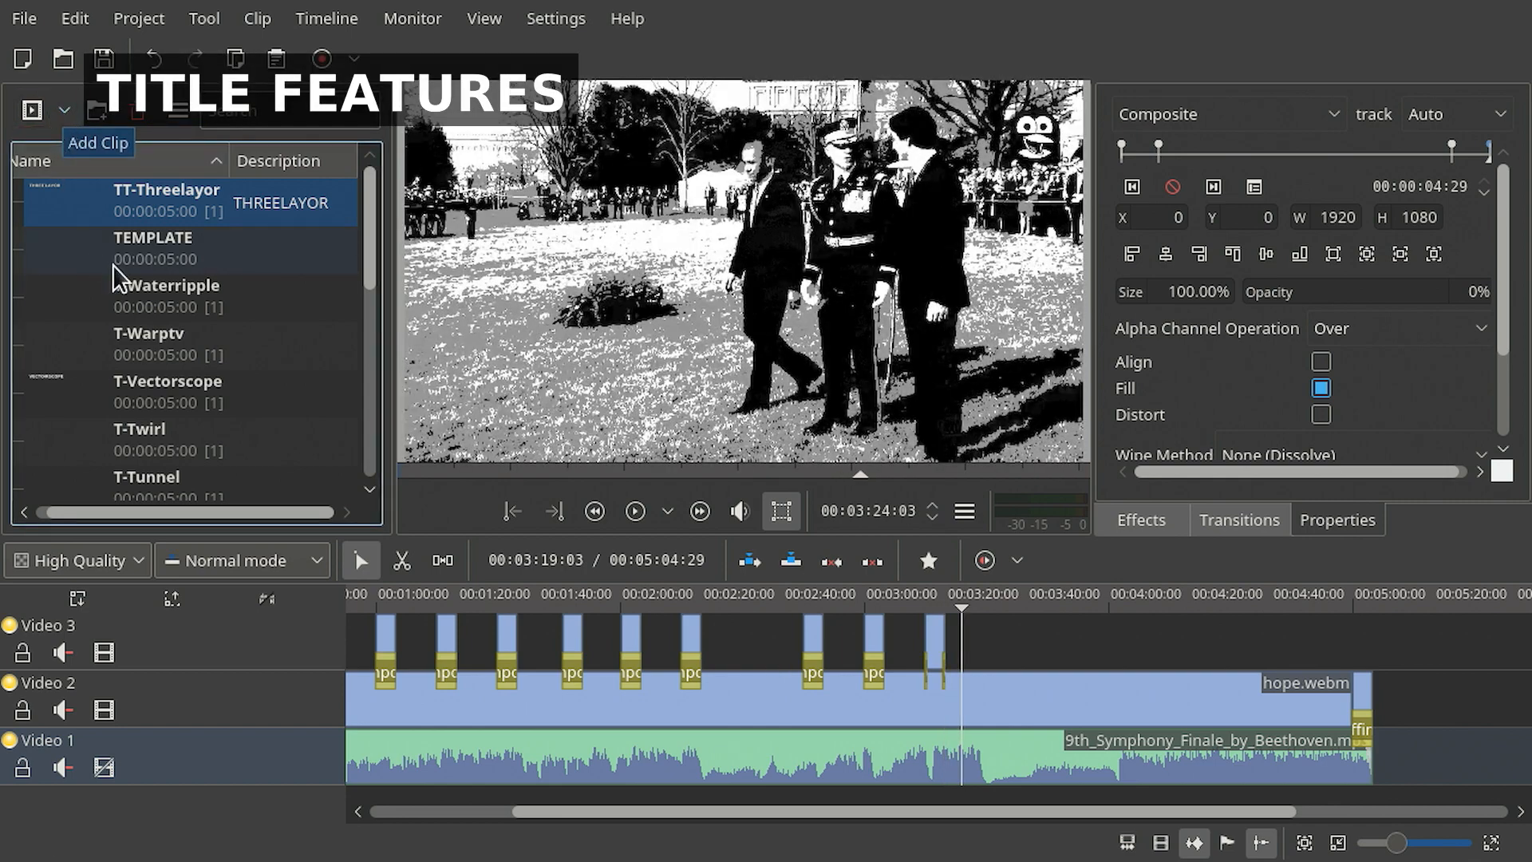
- Add a new title clip and write the text "TEST IS NICE BUT" in it
{"action": "left_click", "coordinate": [64, 109]}
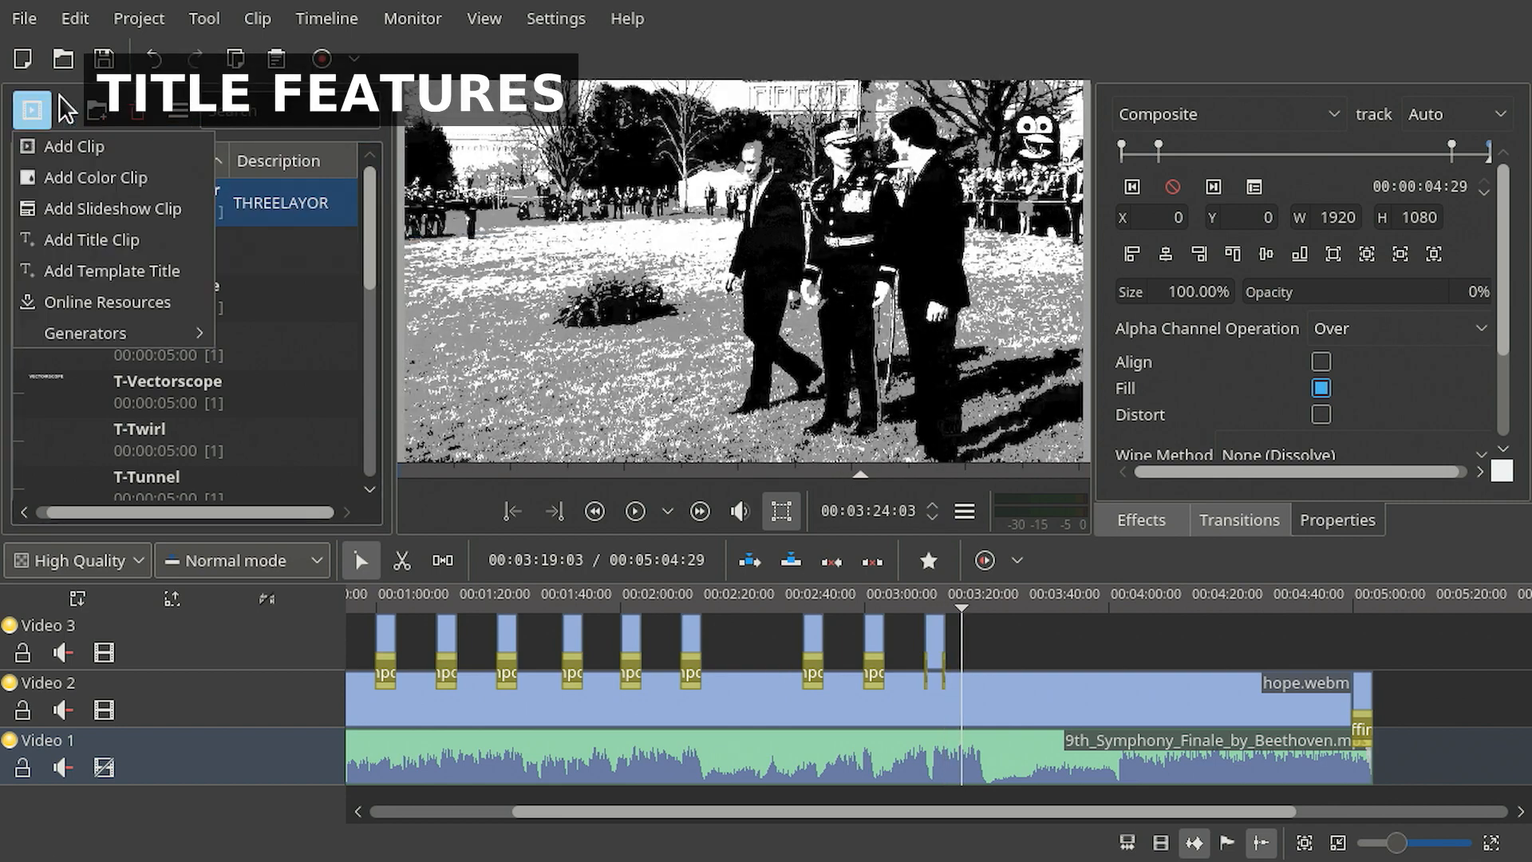
{"action": "left_click", "coordinate": [91, 237]}
{"action": "left_click", "coordinate": [156, 185]}
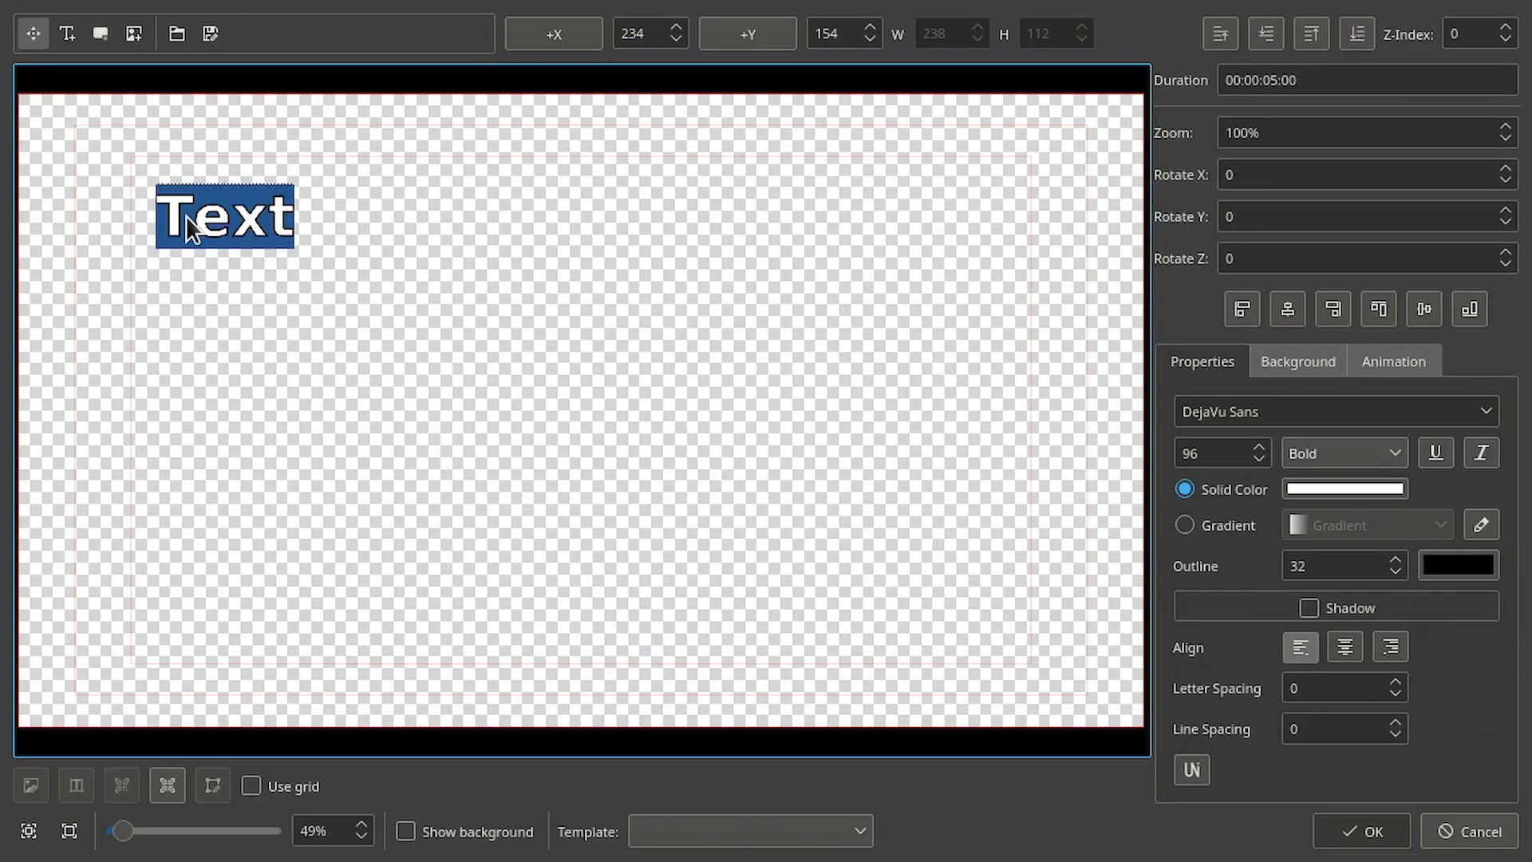
{"action": "type", "text": "TEST IS NIV"}
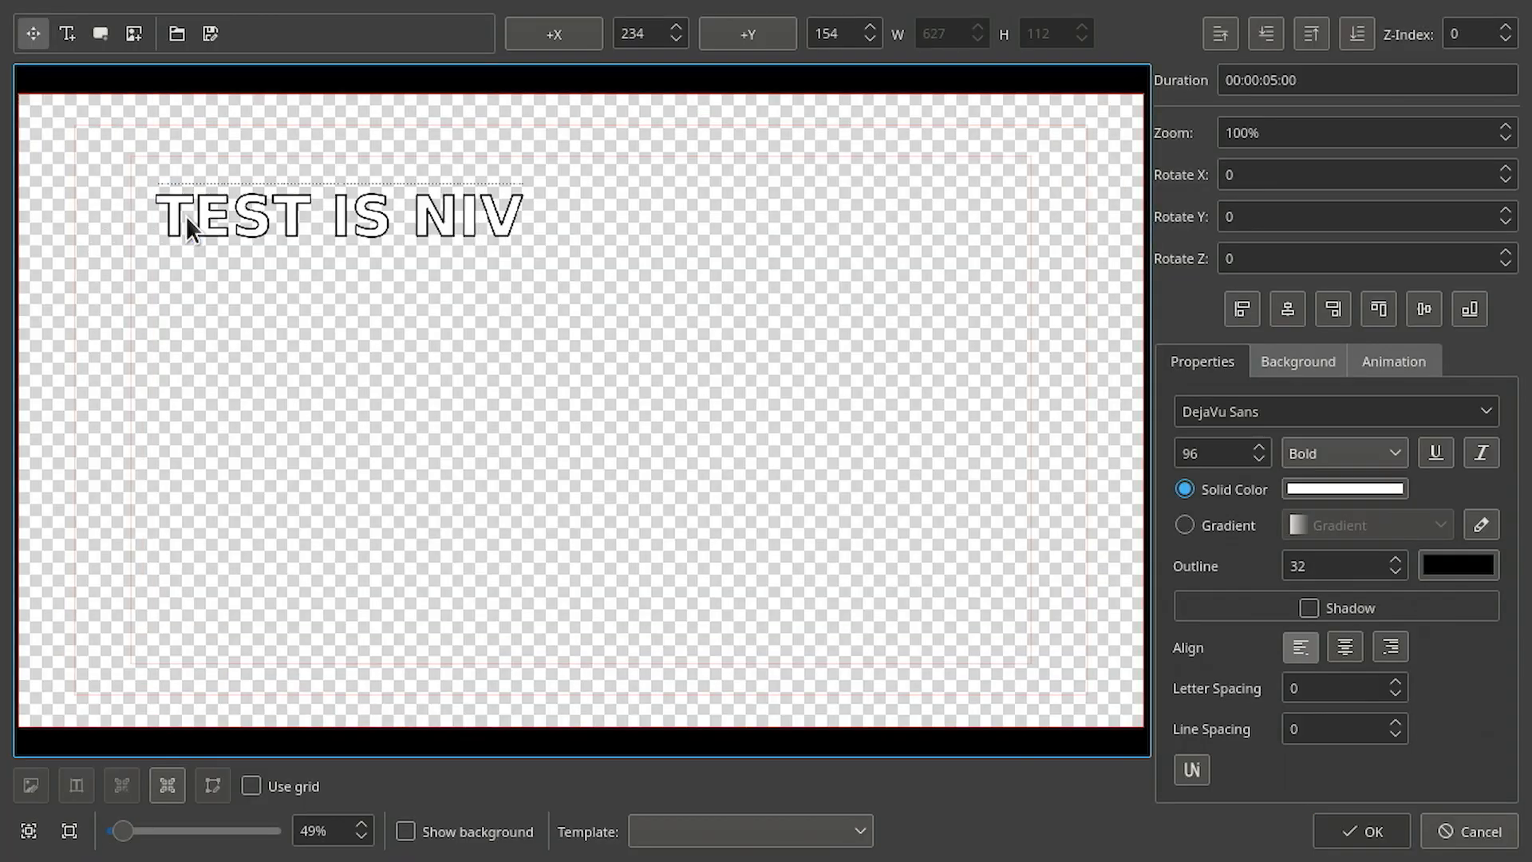
{"action": "key", "text": "BackSpace"}
{"action": "type", "text": "CE BUT"}
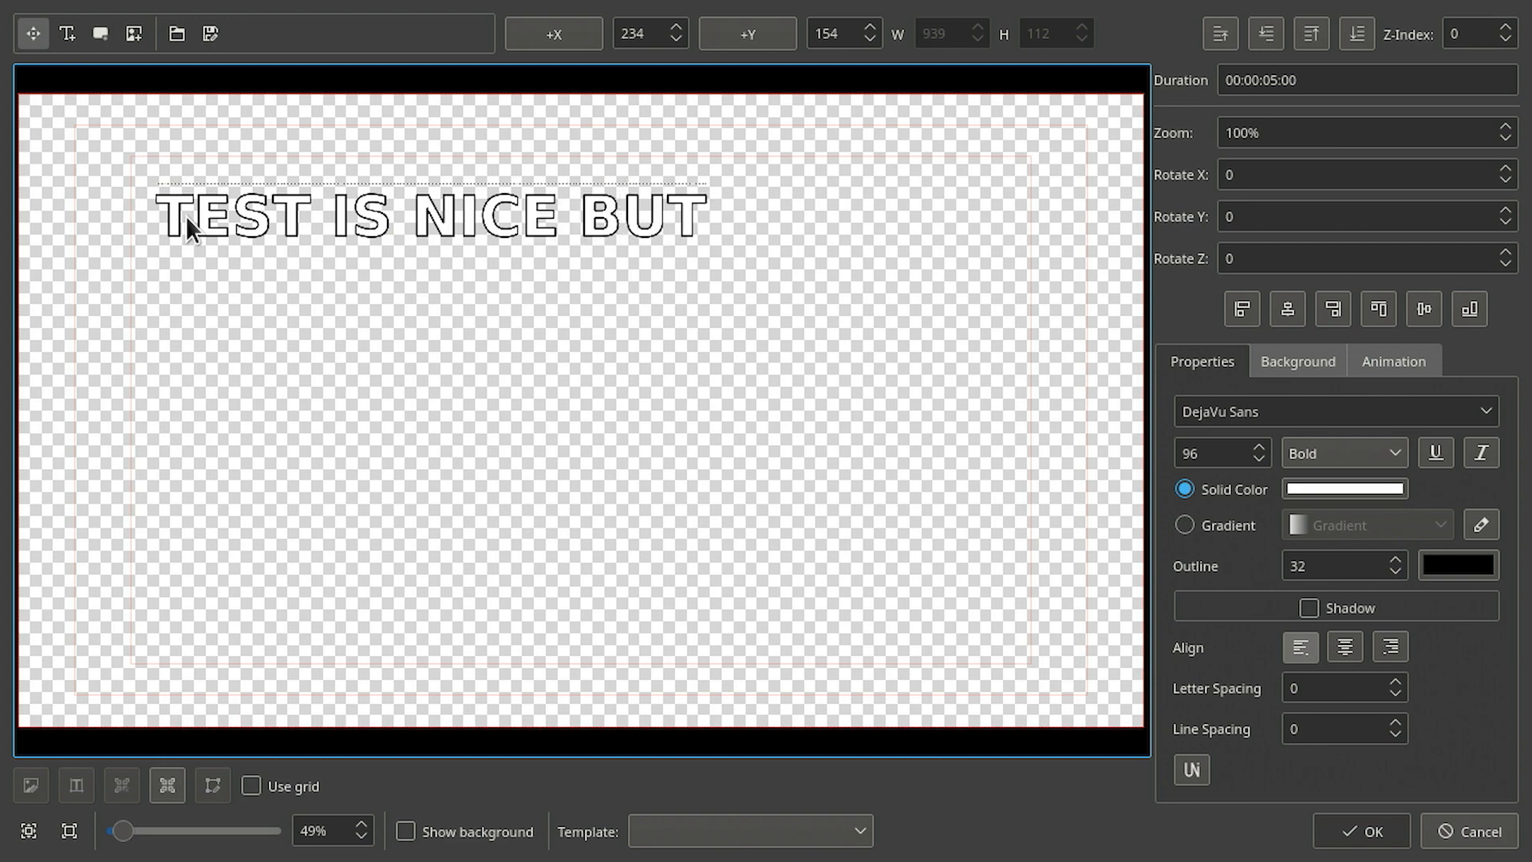
- Draw a black rectangle around the text and send it behind the text
{"action": "left_click", "coordinate": [100, 34]}
{"action": "left_click_drag", "start_coordinate": [128, 161], "coordinate": [801, 283]}
{"action": "left_click", "coordinate": [1276, 43]}
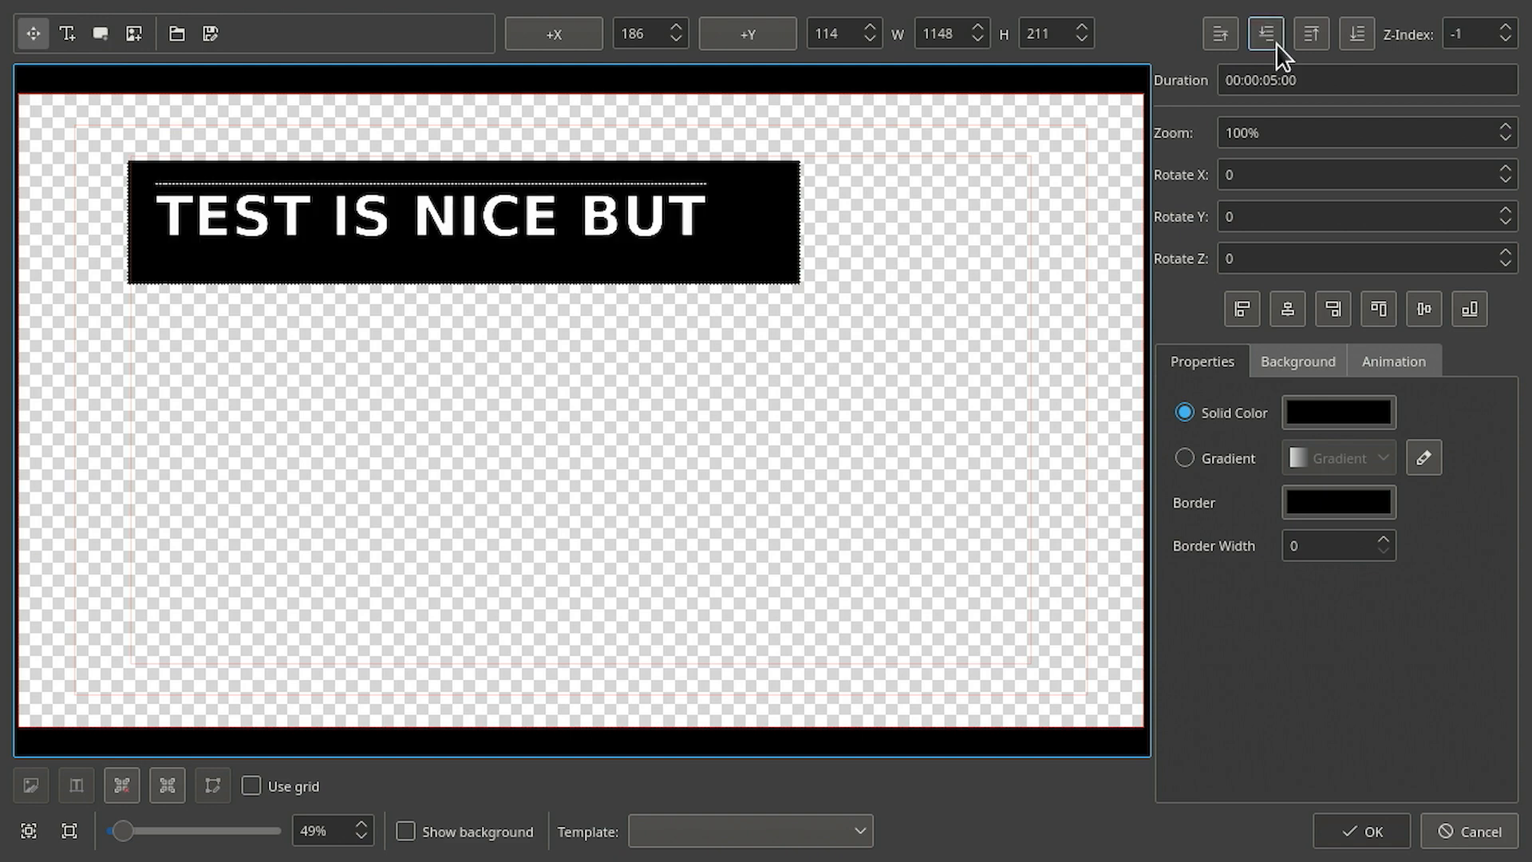
{"action": "left_click", "coordinate": [1360, 42]}
- Insert the image mandel1080p.jpg into the title and align it to the frame's top-left corner at 0, 0
{"action": "left_click", "coordinate": [134, 33]}
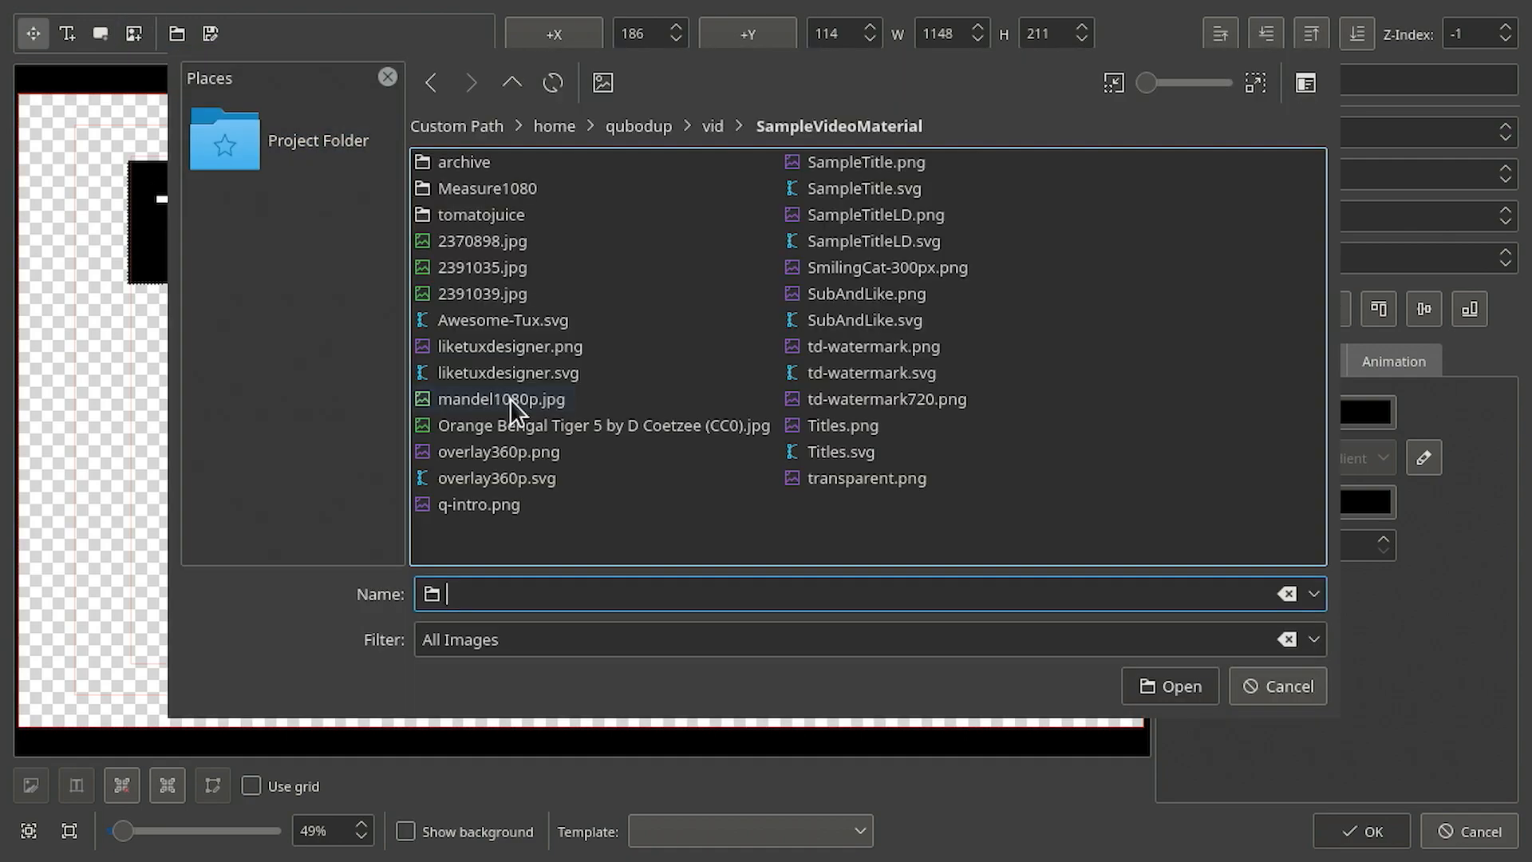
{"action": "double_click", "coordinate": [510, 399]}
{"action": "left_click_drag", "start_coordinate": [669, 438], "coordinate": [577, 509]}
{"action": "left_click", "coordinate": [1252, 299]}
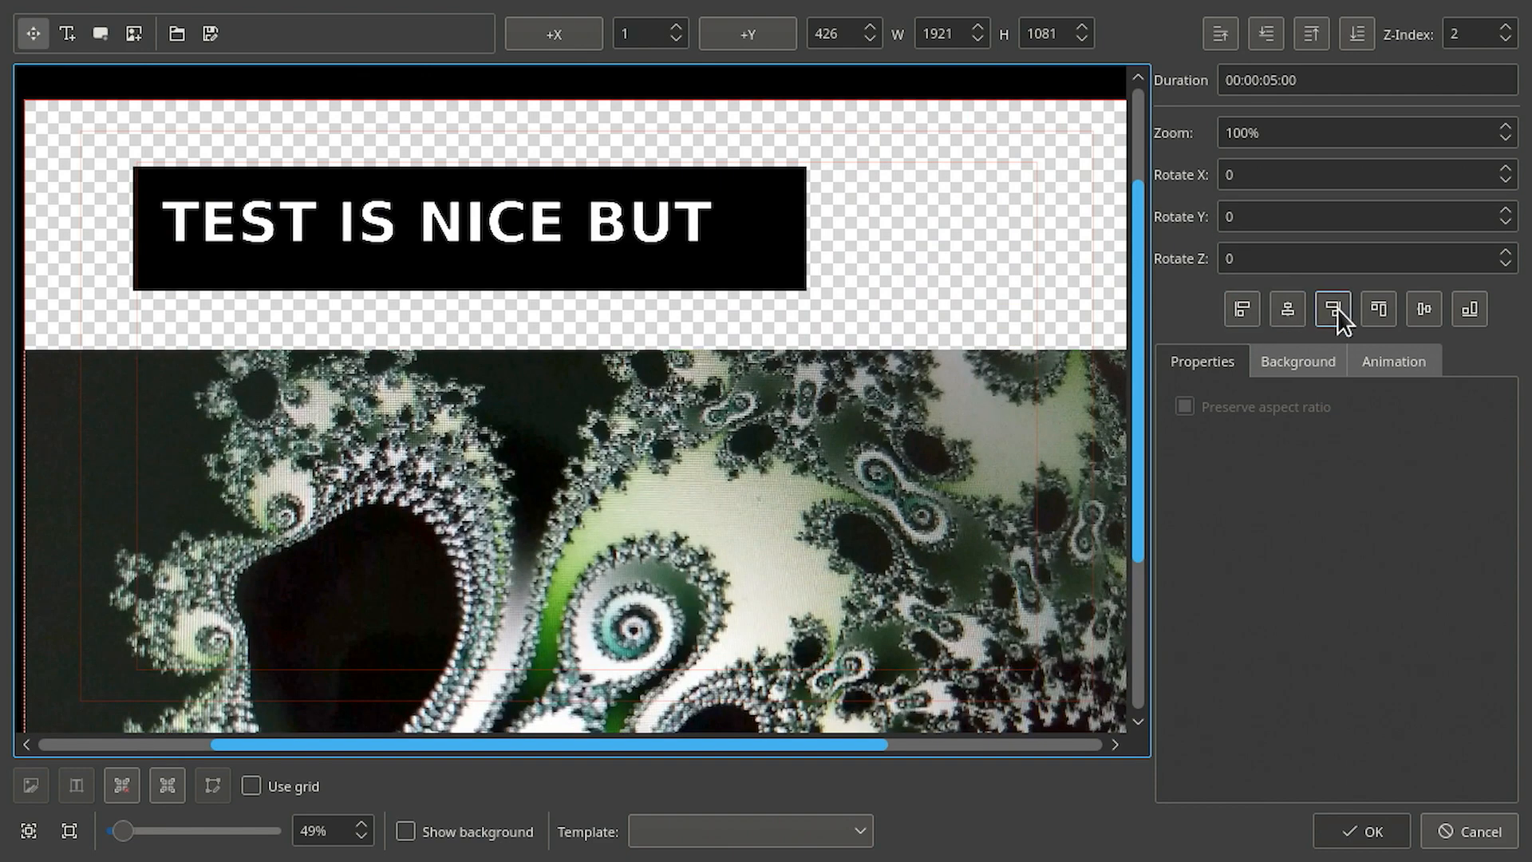
{"action": "left_click", "coordinate": [1338, 308]}
{"action": "left_click", "coordinate": [1285, 308]}
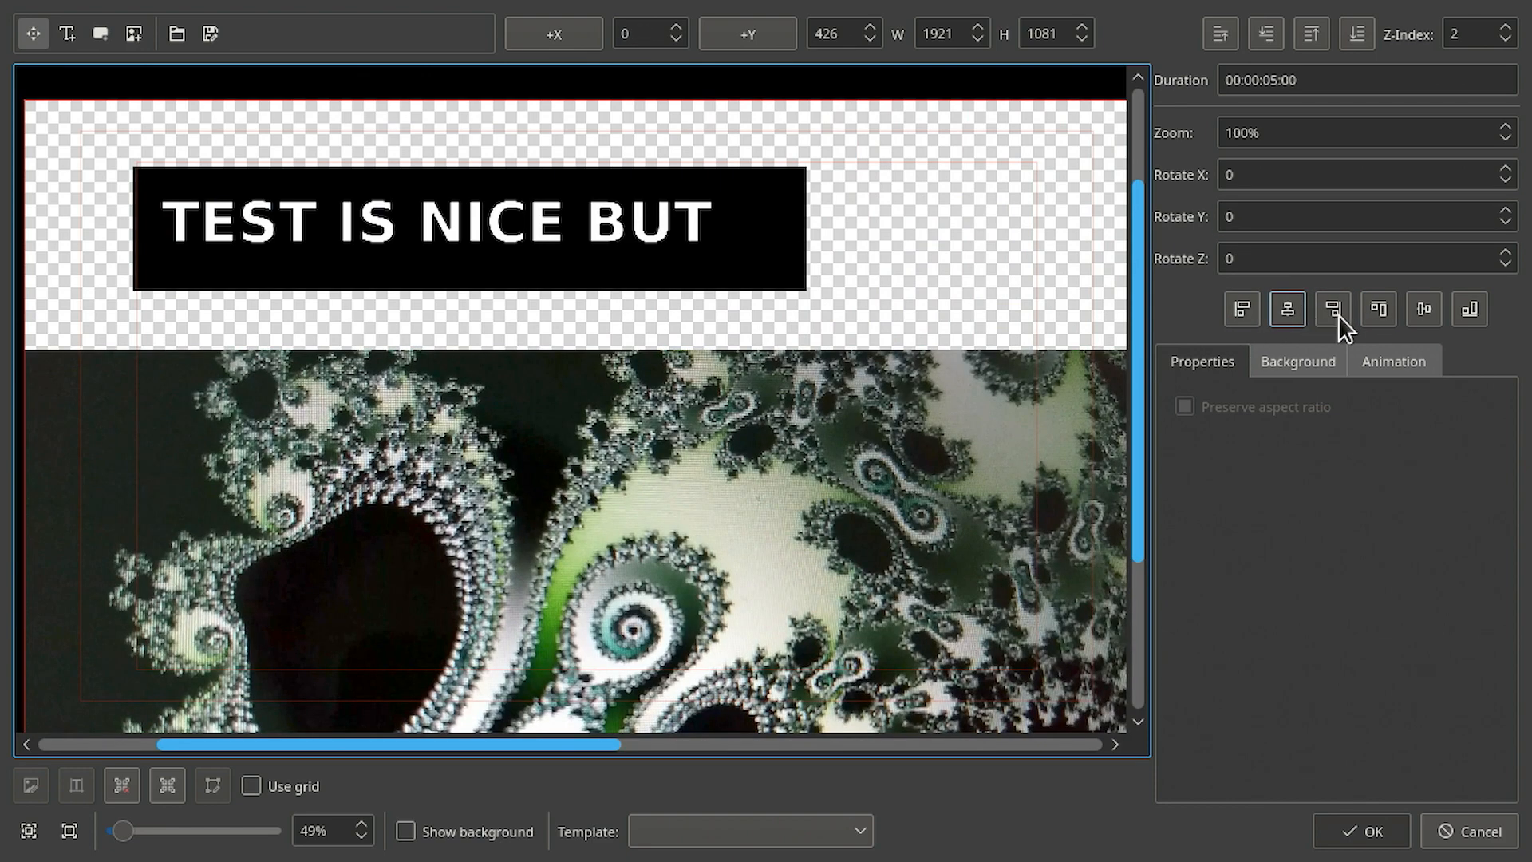
{"action": "left_click", "coordinate": [1409, 307]}
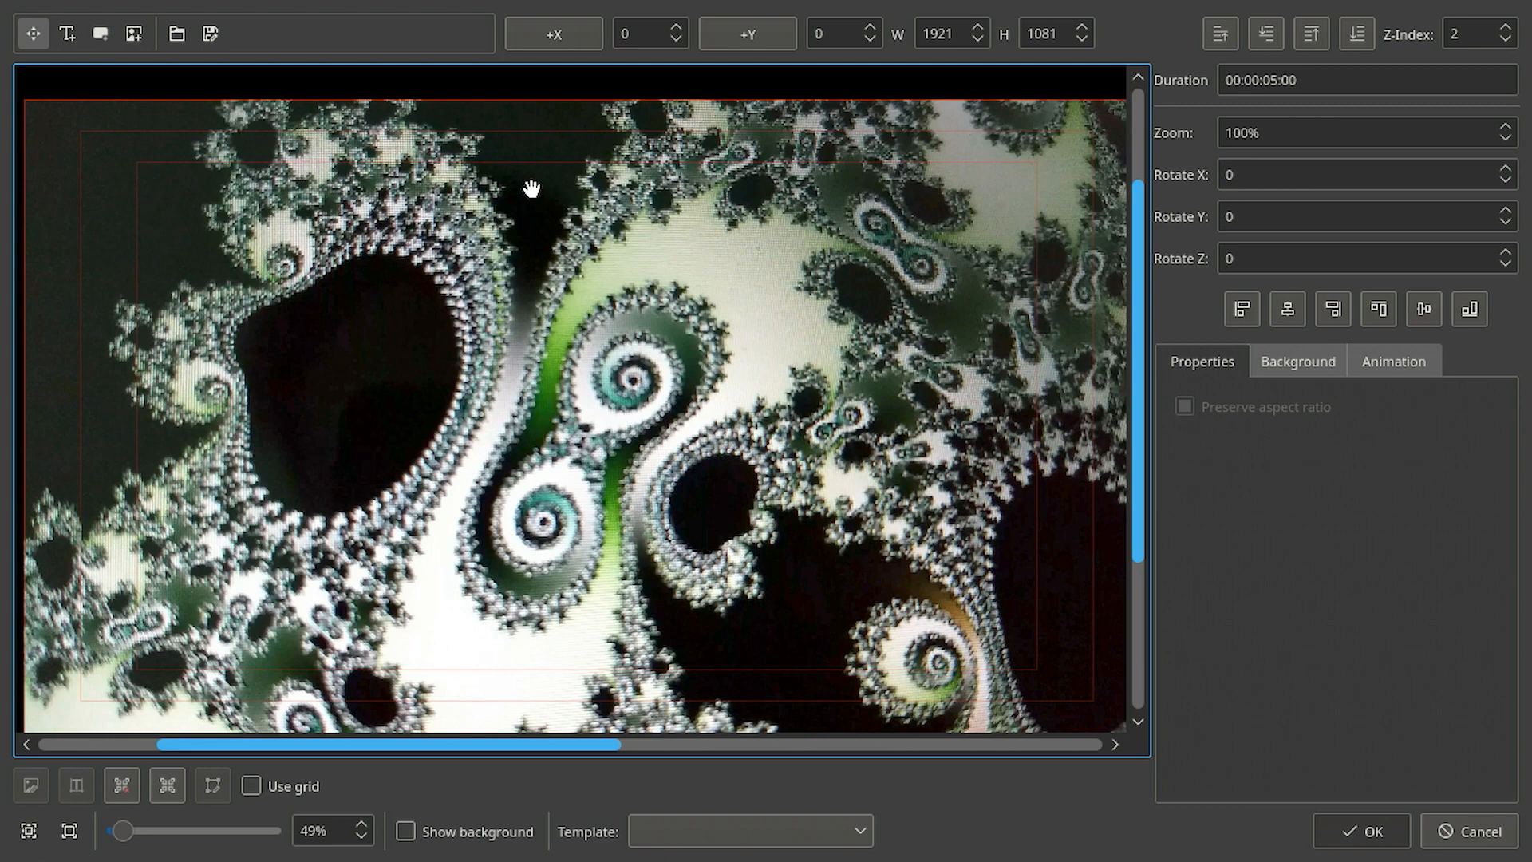
- Lower the image behind the text and rectangle, save the new title clip and select it in the project bin
{"action": "left_click", "coordinate": [1262, 33]}
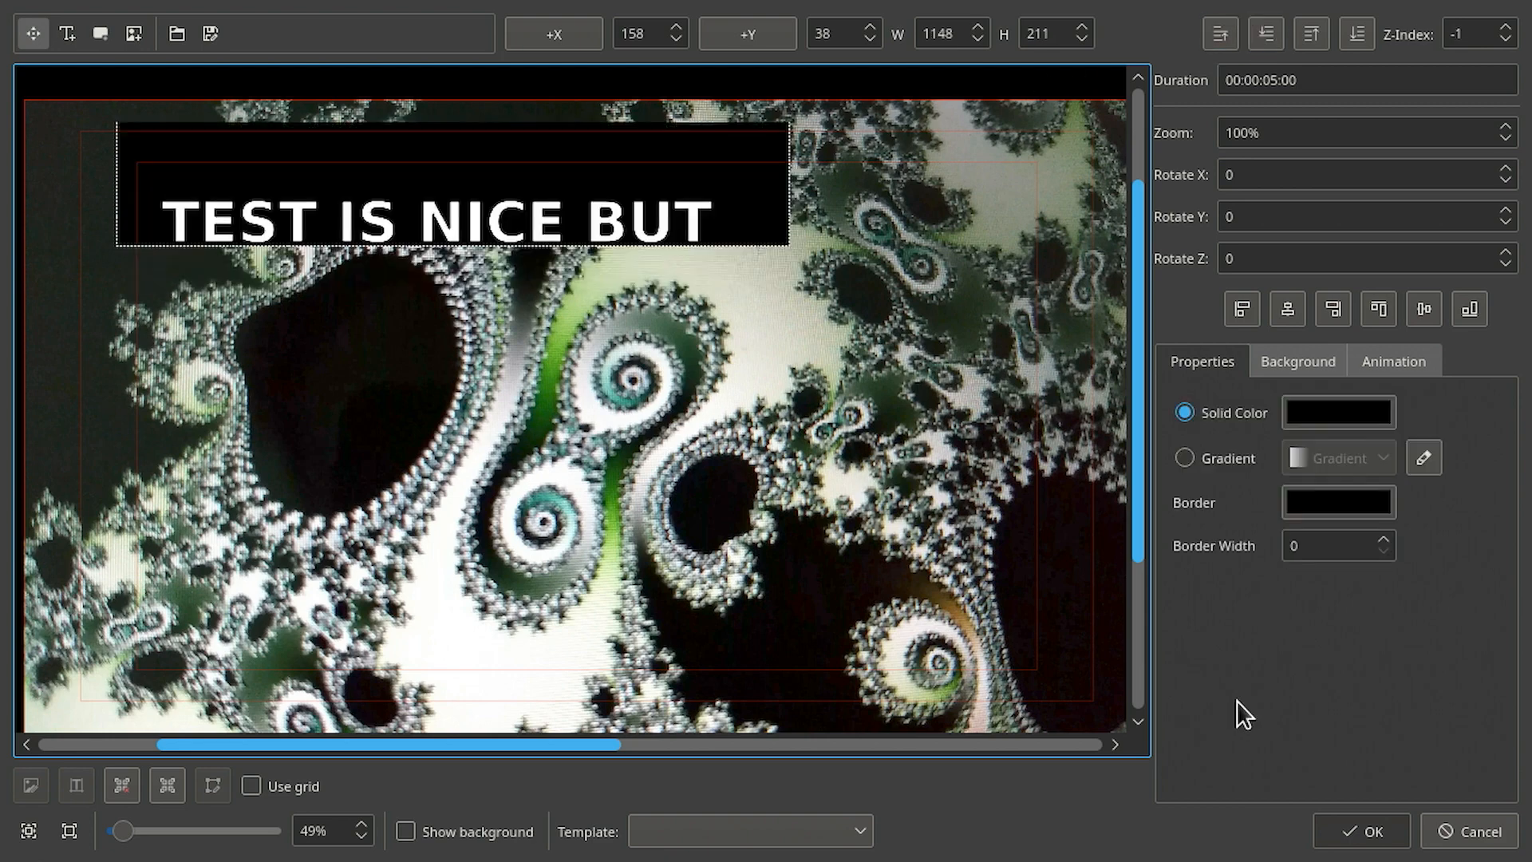
{"action": "left_click", "coordinate": [1351, 836]}
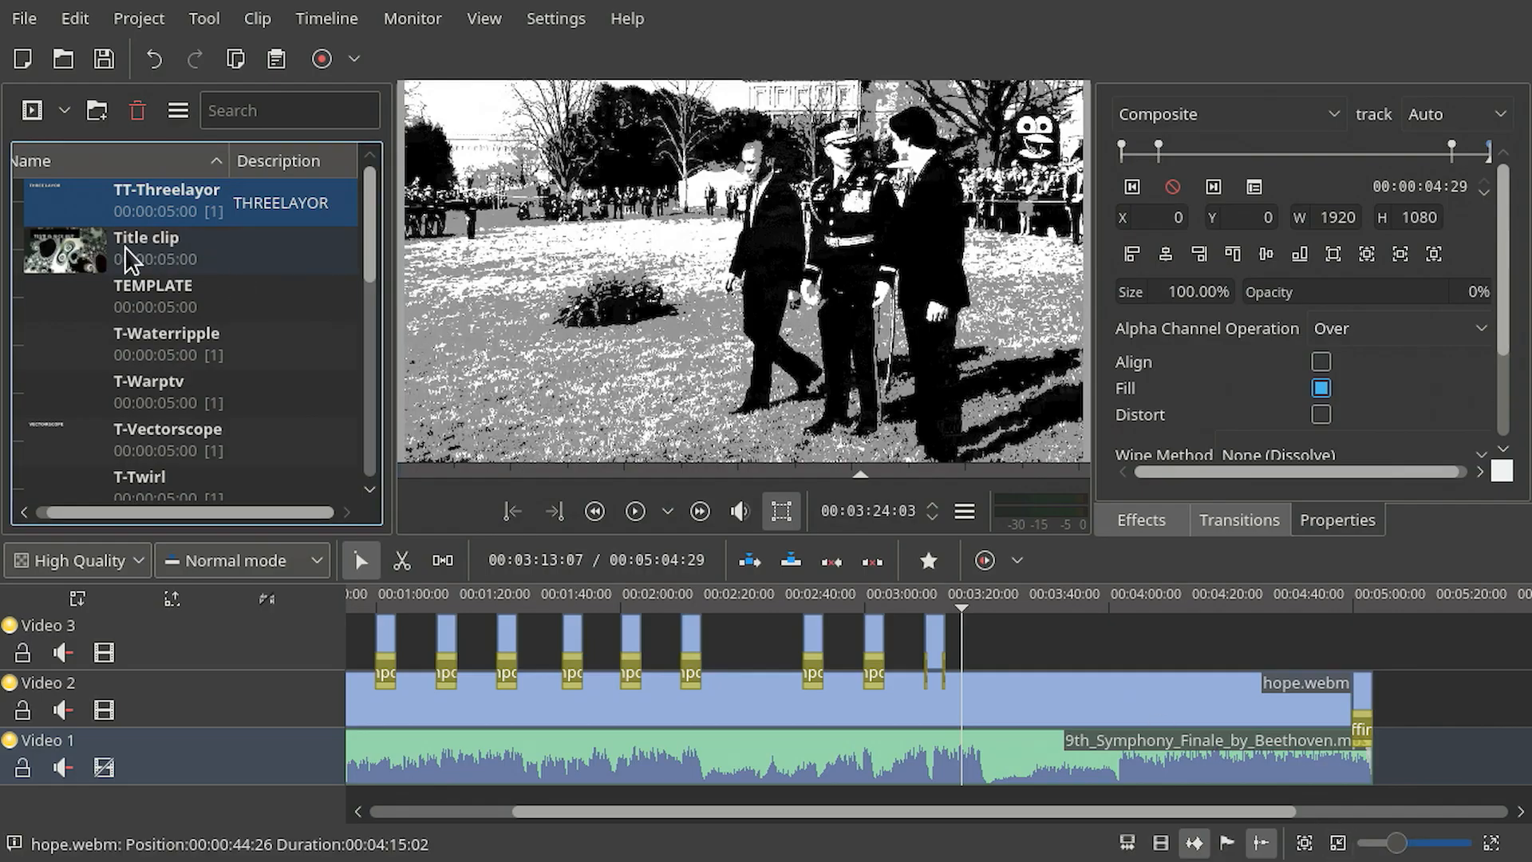
{"action": "left_click", "coordinate": [78, 254]}
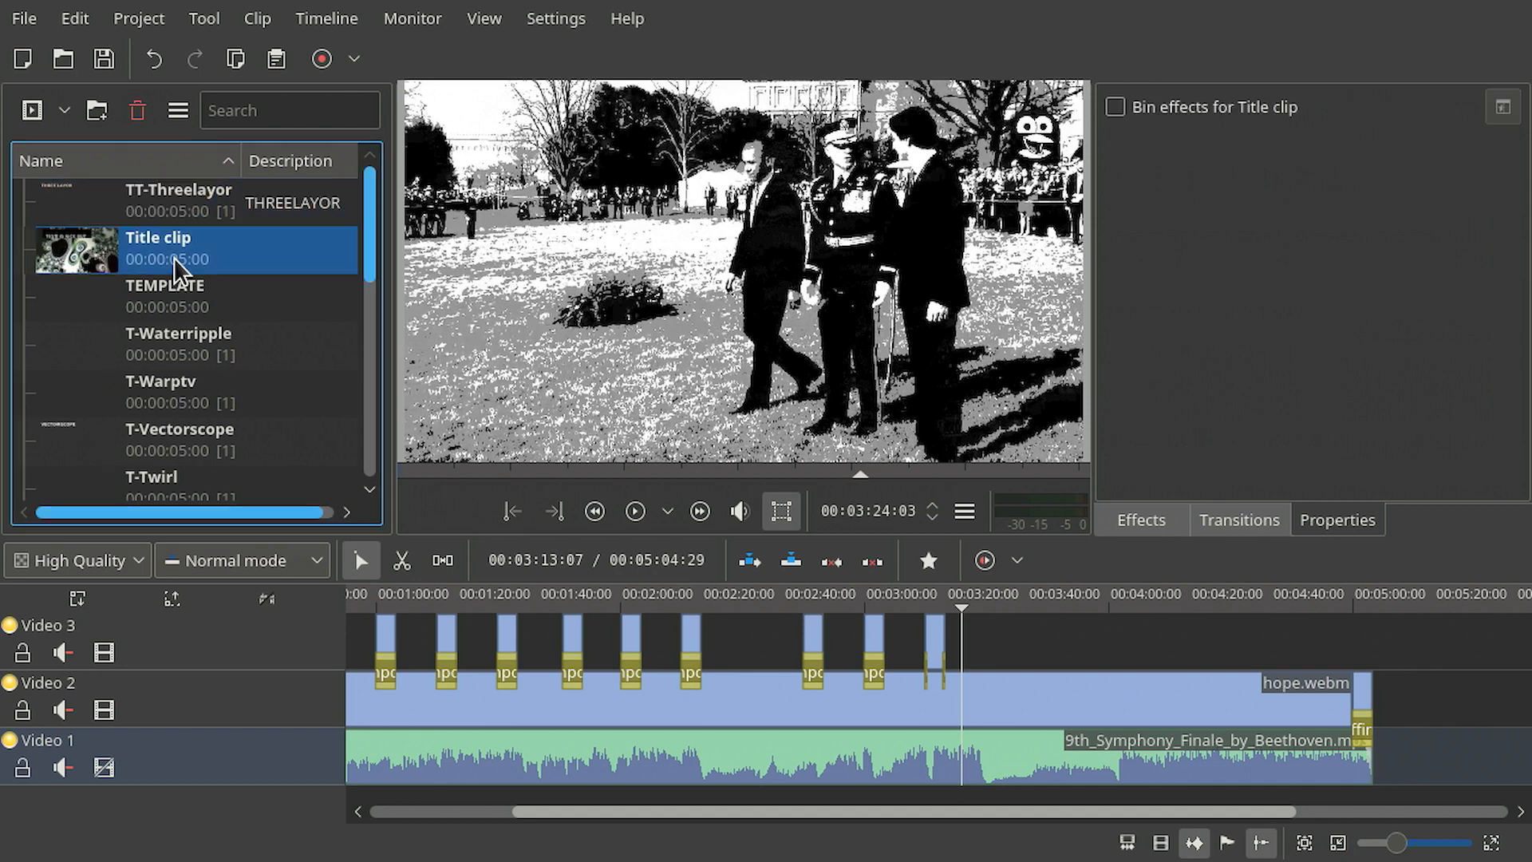